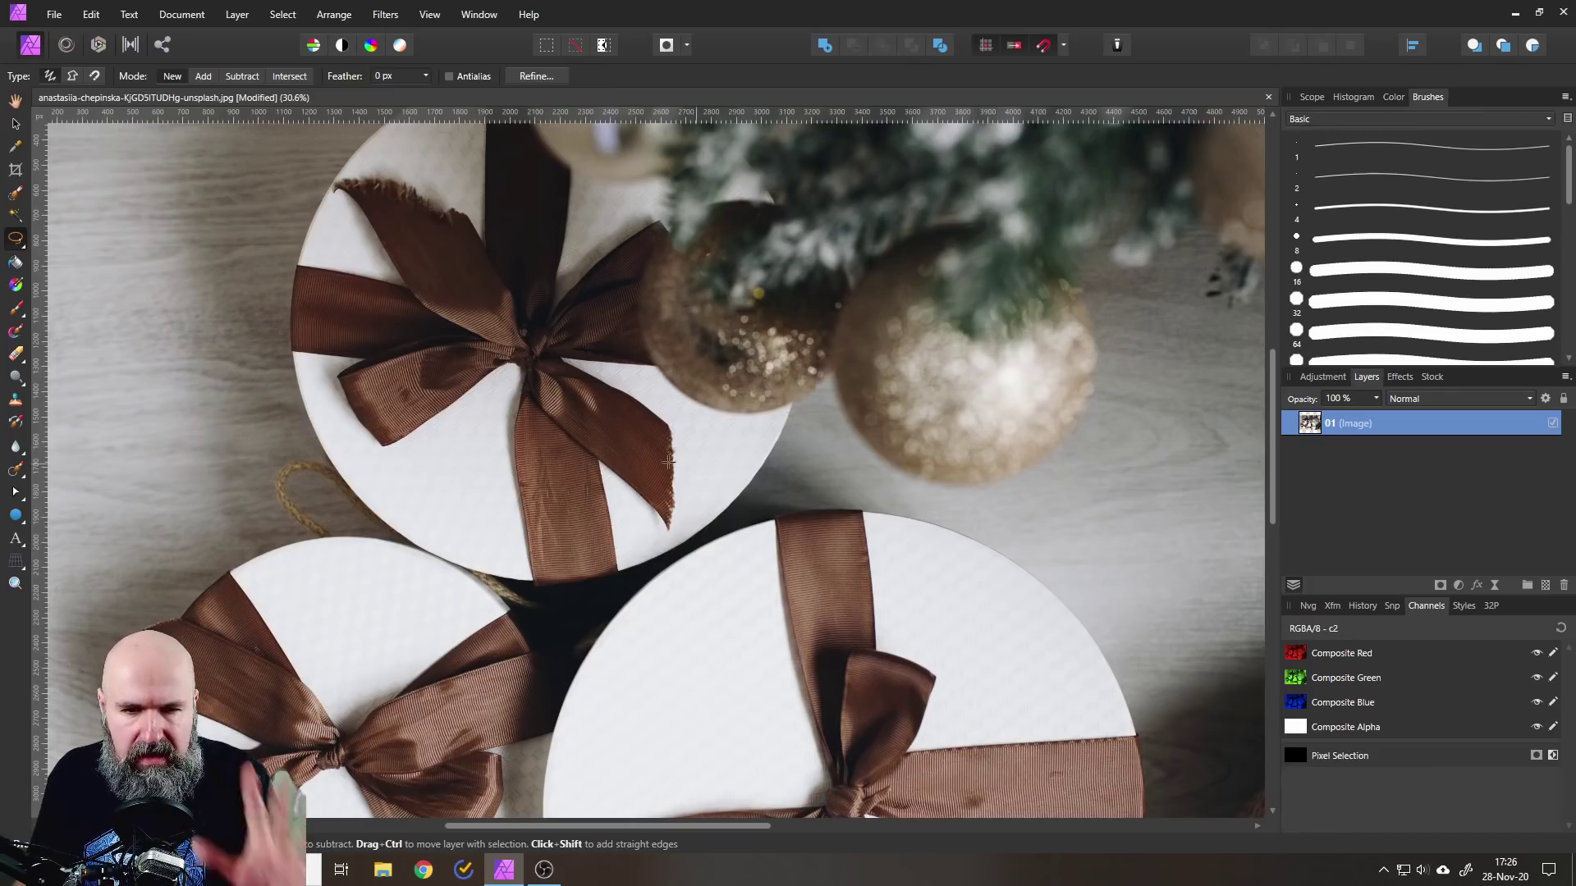
- Try to duplicate a freehand-selected area around the upper gift box's ribbon tails onto a new layer, and delete the duplicate
{"action": "mouse_move", "coordinate": [518, 432]}
{"action": "left_mouse_down"}
{"action": "mouse_move", "coordinate": [746, 427]}
{"action": "mouse_move", "coordinate": [750, 612]}
{"action": "left_mouse_up"}
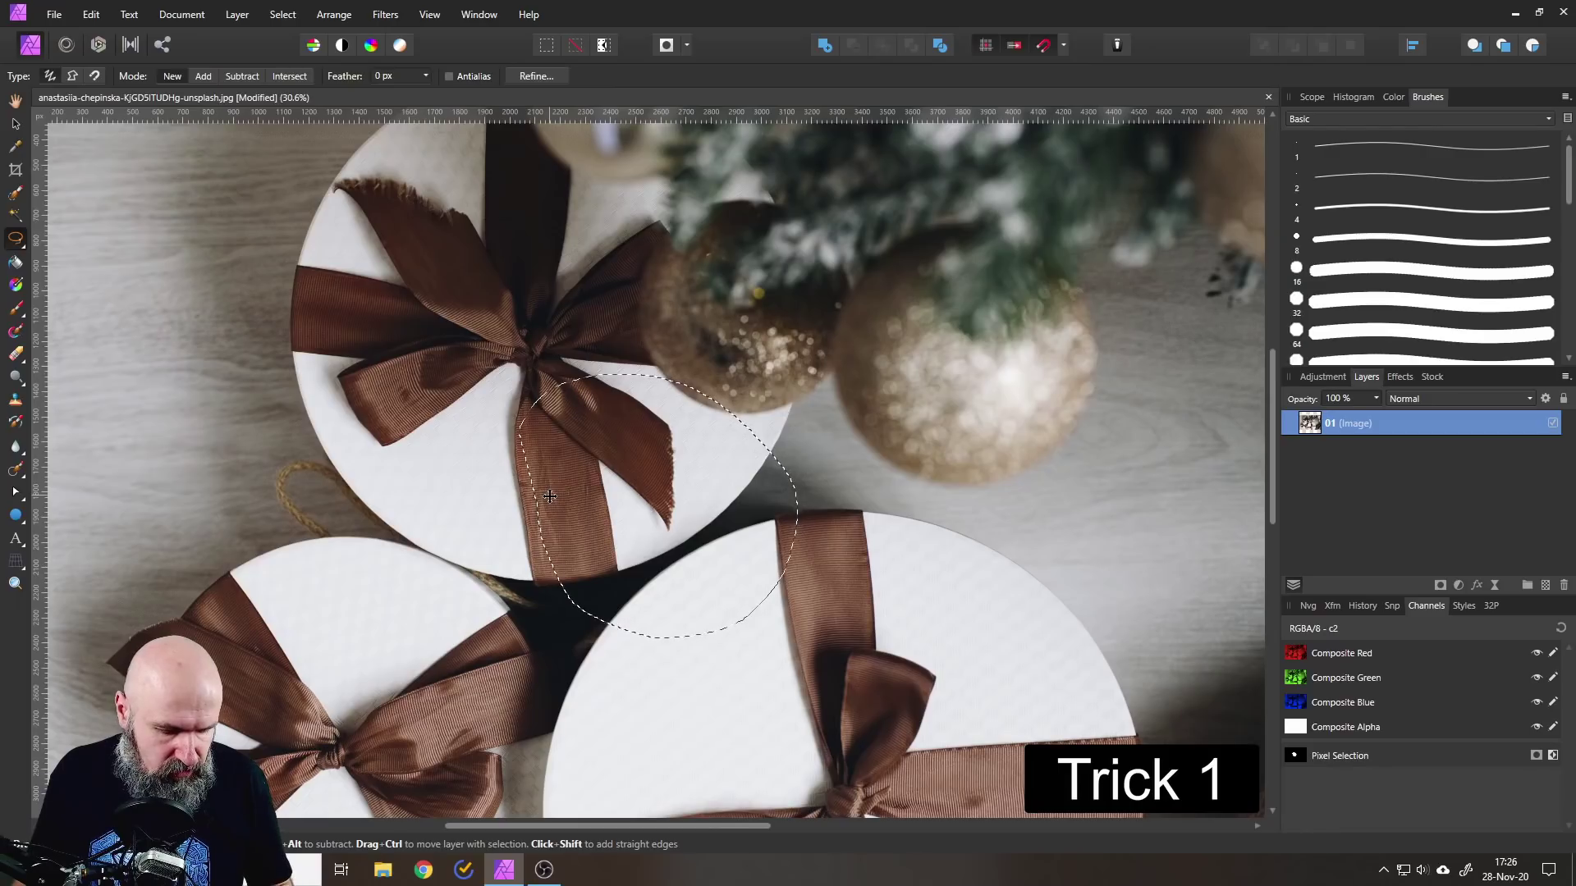
{"action": "key", "text": "ctrl+j"}
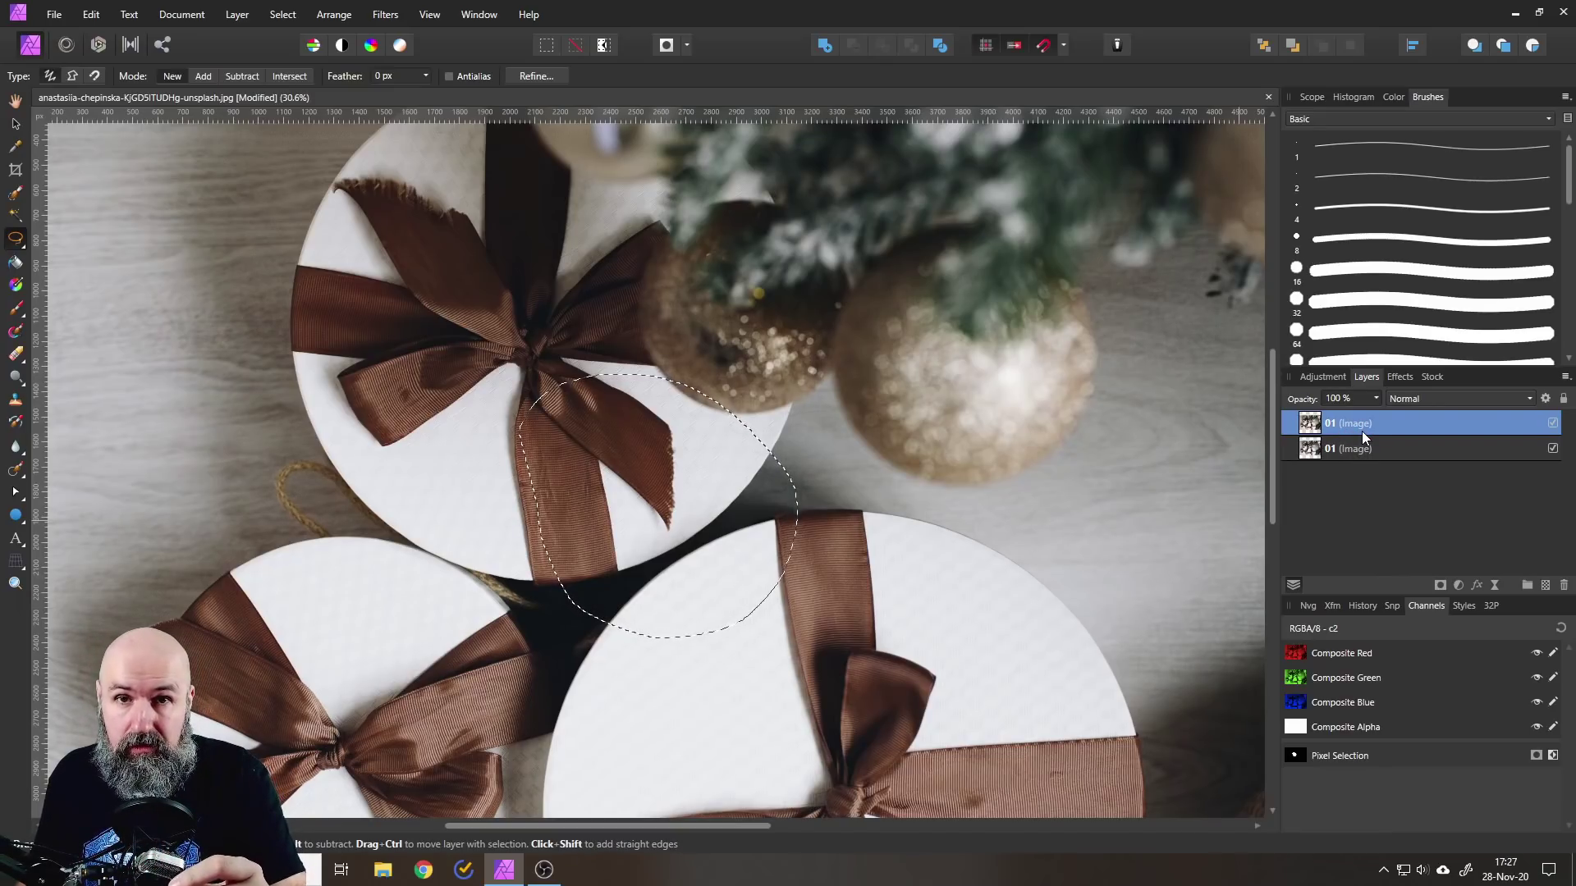
{"action": "left_click", "coordinate": [54, 14]}
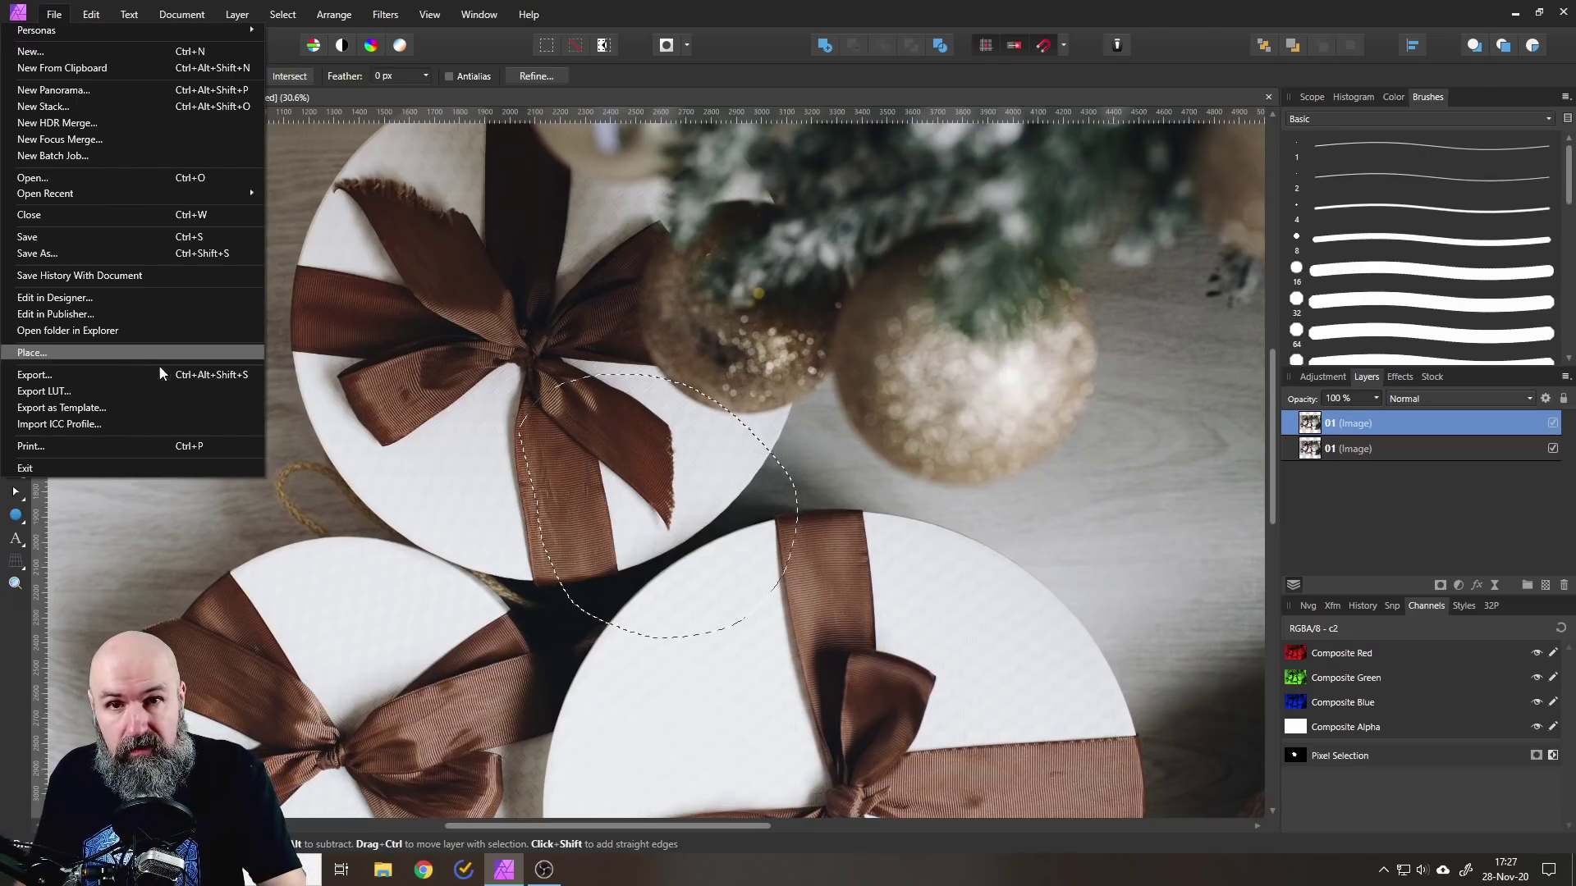
{"action": "left_click", "coordinate": [1377, 481]}
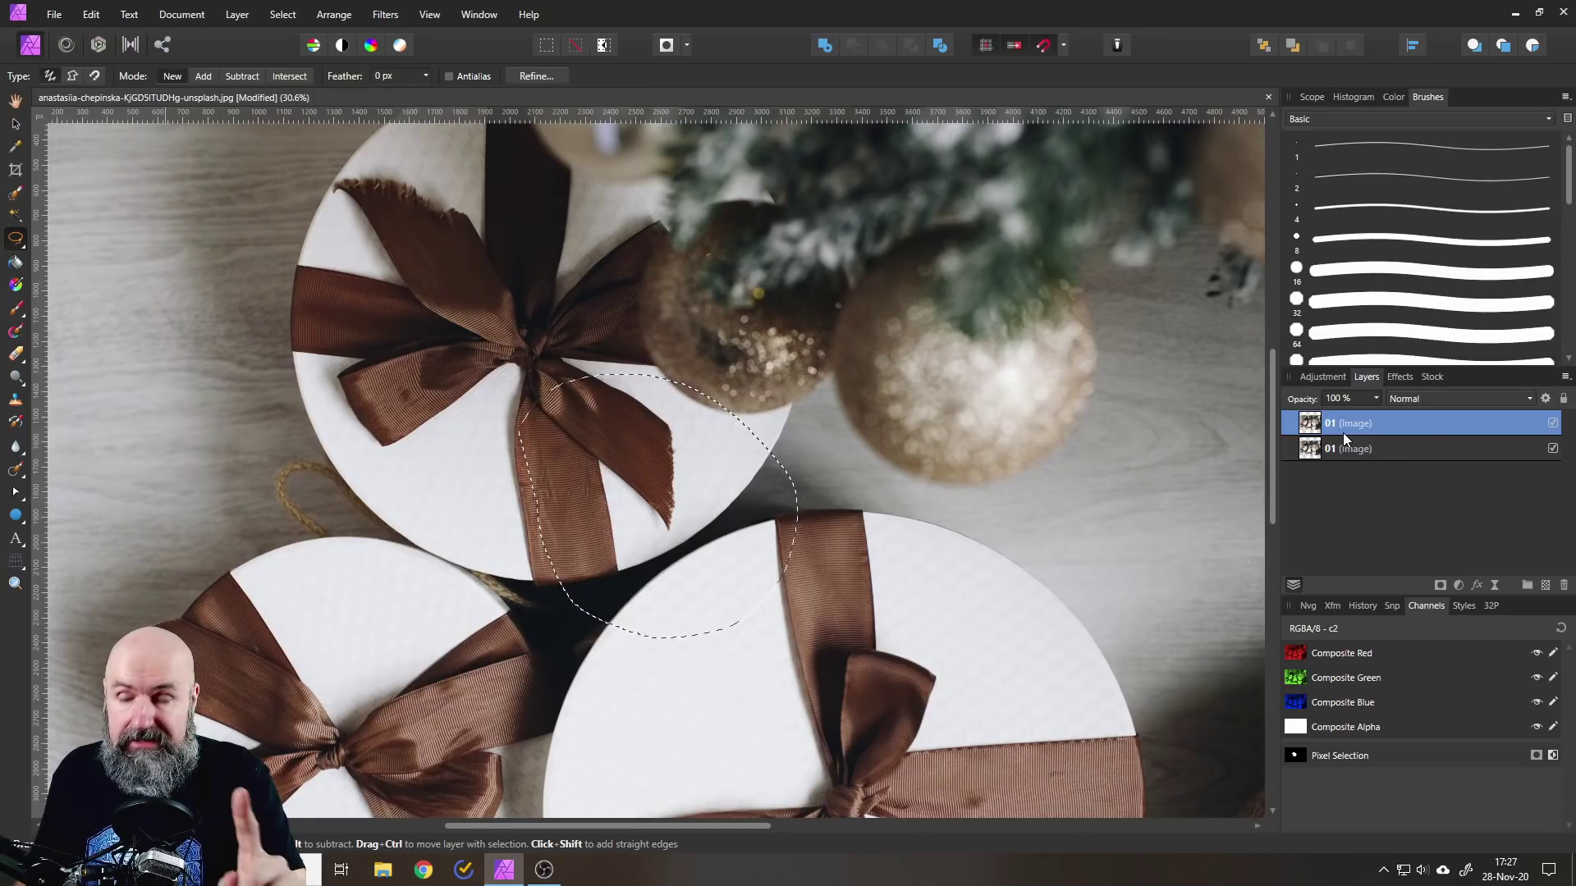
{"action": "left_click", "coordinate": [1566, 584]}
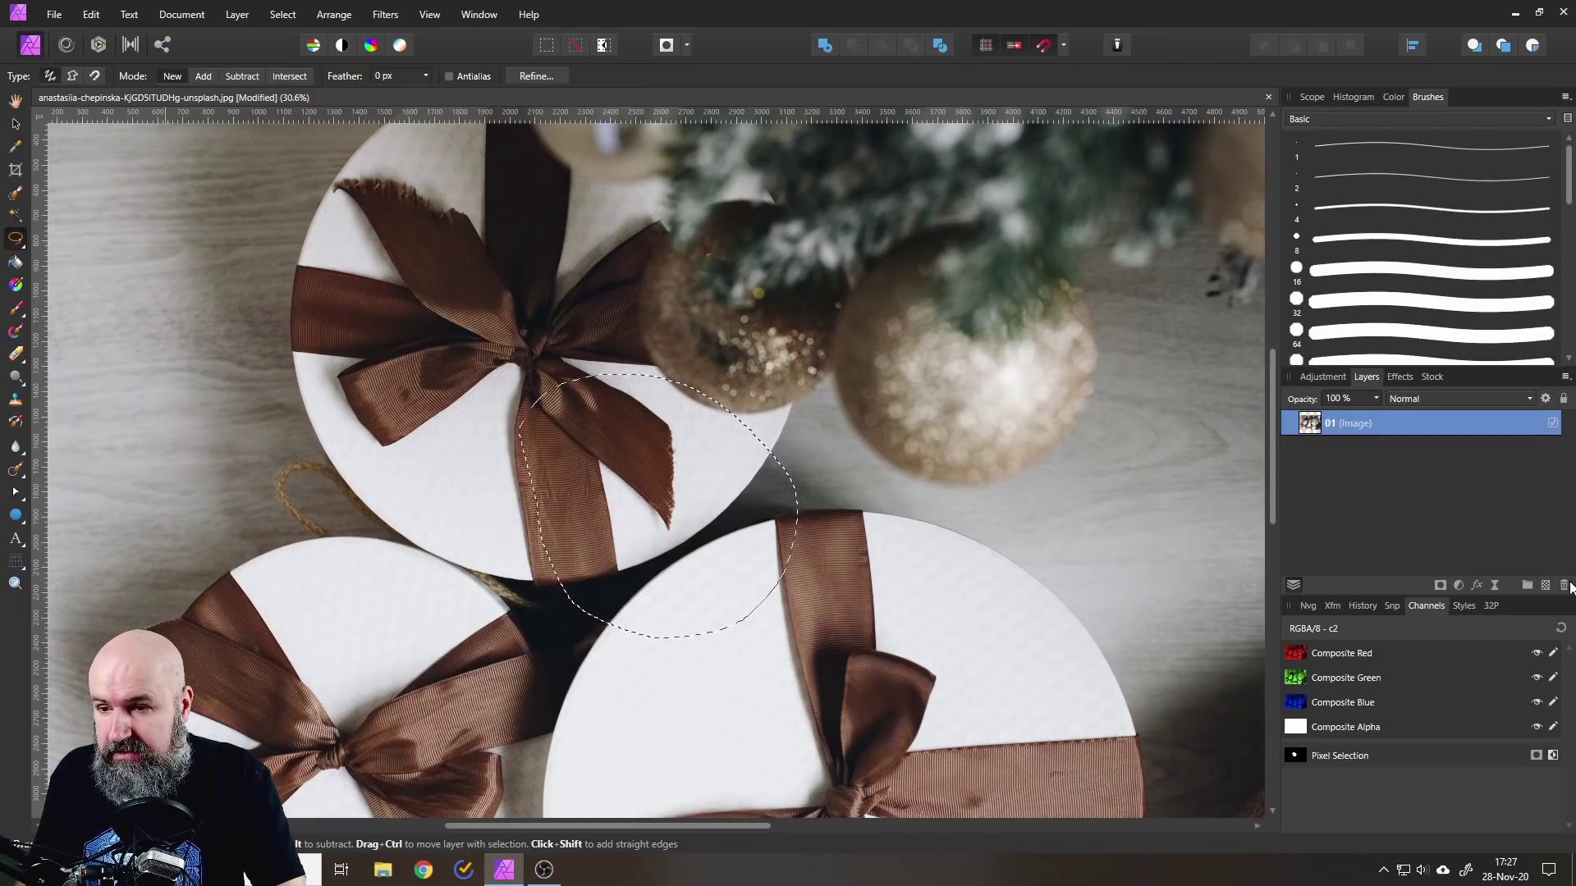
- Rasterize the 01 image layer into a pixel layer
{"action": "right_click", "coordinate": [1311, 428]}
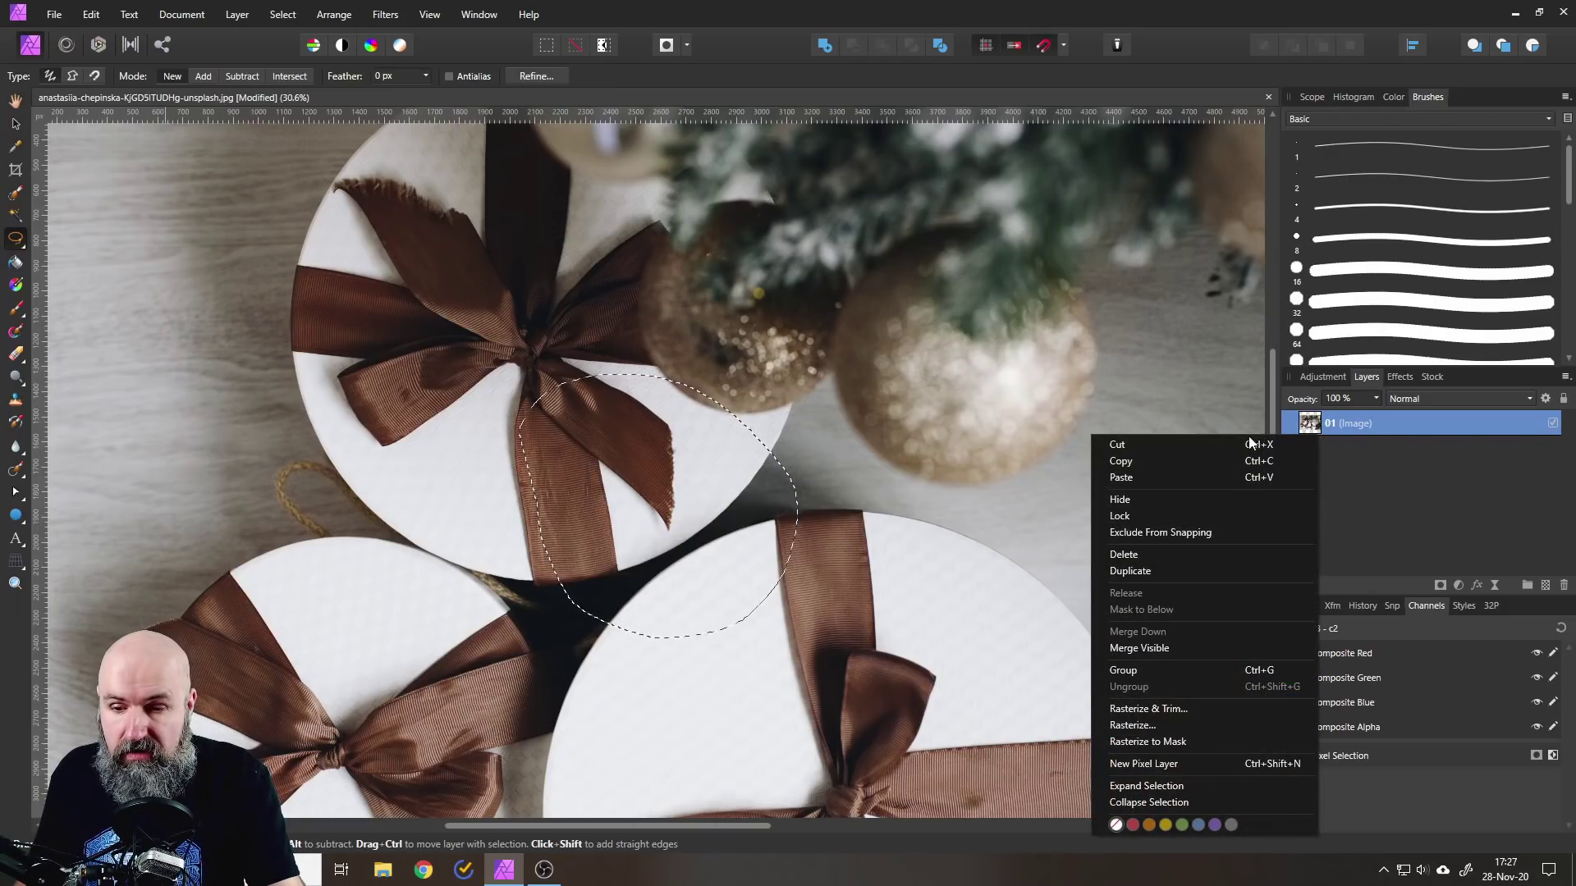
{"action": "left_click", "coordinate": [1147, 724]}
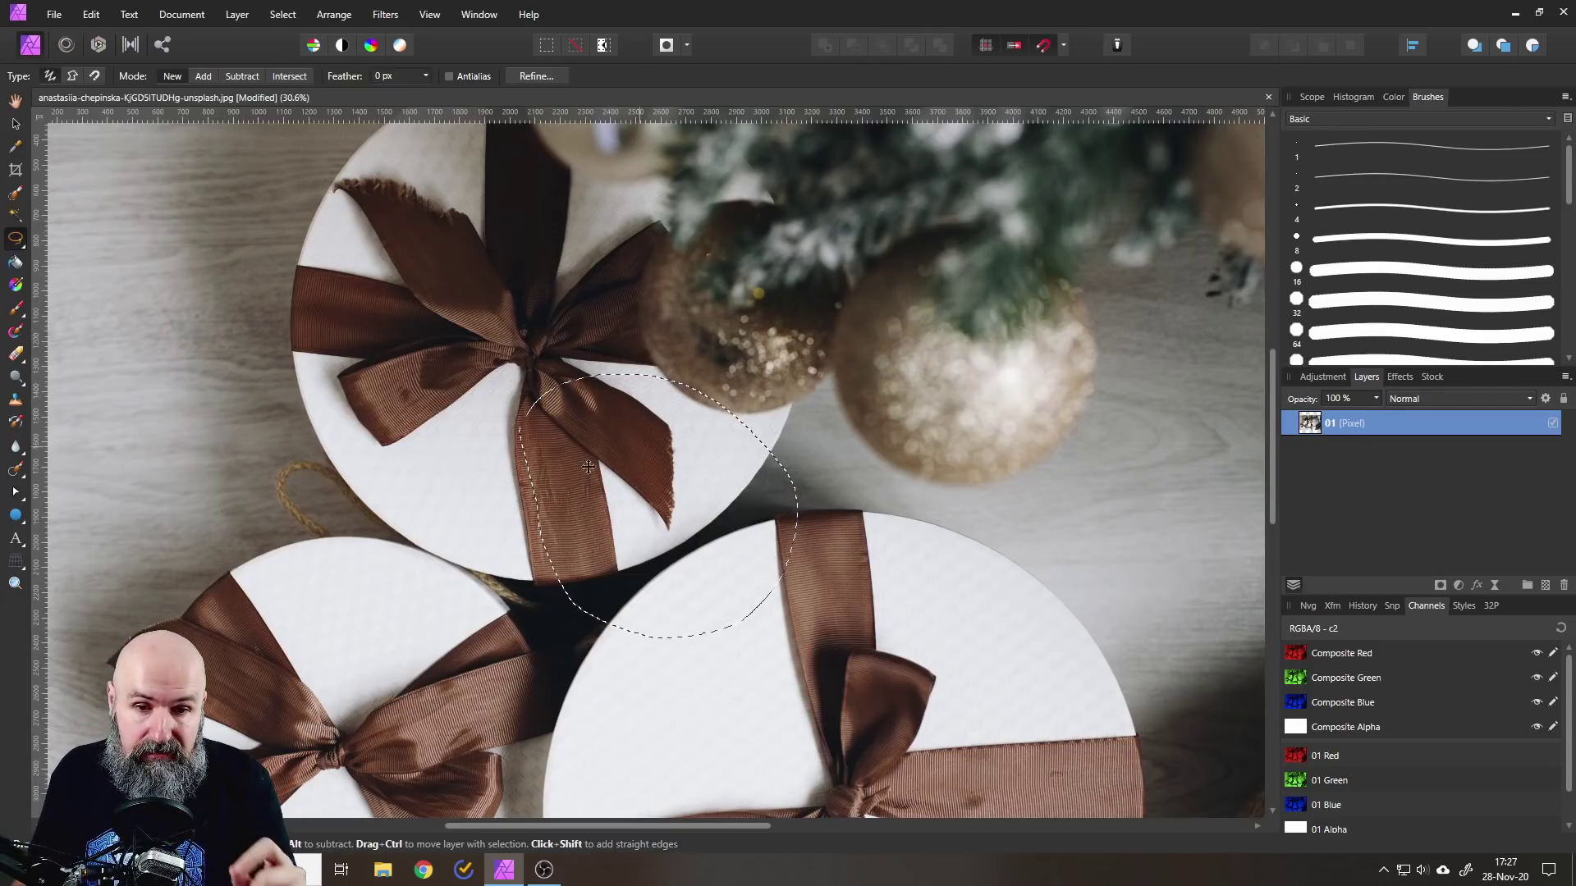
- Copy a freehand-selected area around the ribbon tails and small bauble to its own layer, and inspect it with the base layer hidden
{"action": "mouse_move", "coordinate": [665, 313]}
{"action": "left_mouse_down"}
{"action": "mouse_move", "coordinate": [624, 655]}
{"action": "mouse_move", "coordinate": [784, 619]}
{"action": "mouse_move", "coordinate": [850, 493]}
{"action": "mouse_move", "coordinate": [679, 336]}
{"action": "left_mouse_up"}
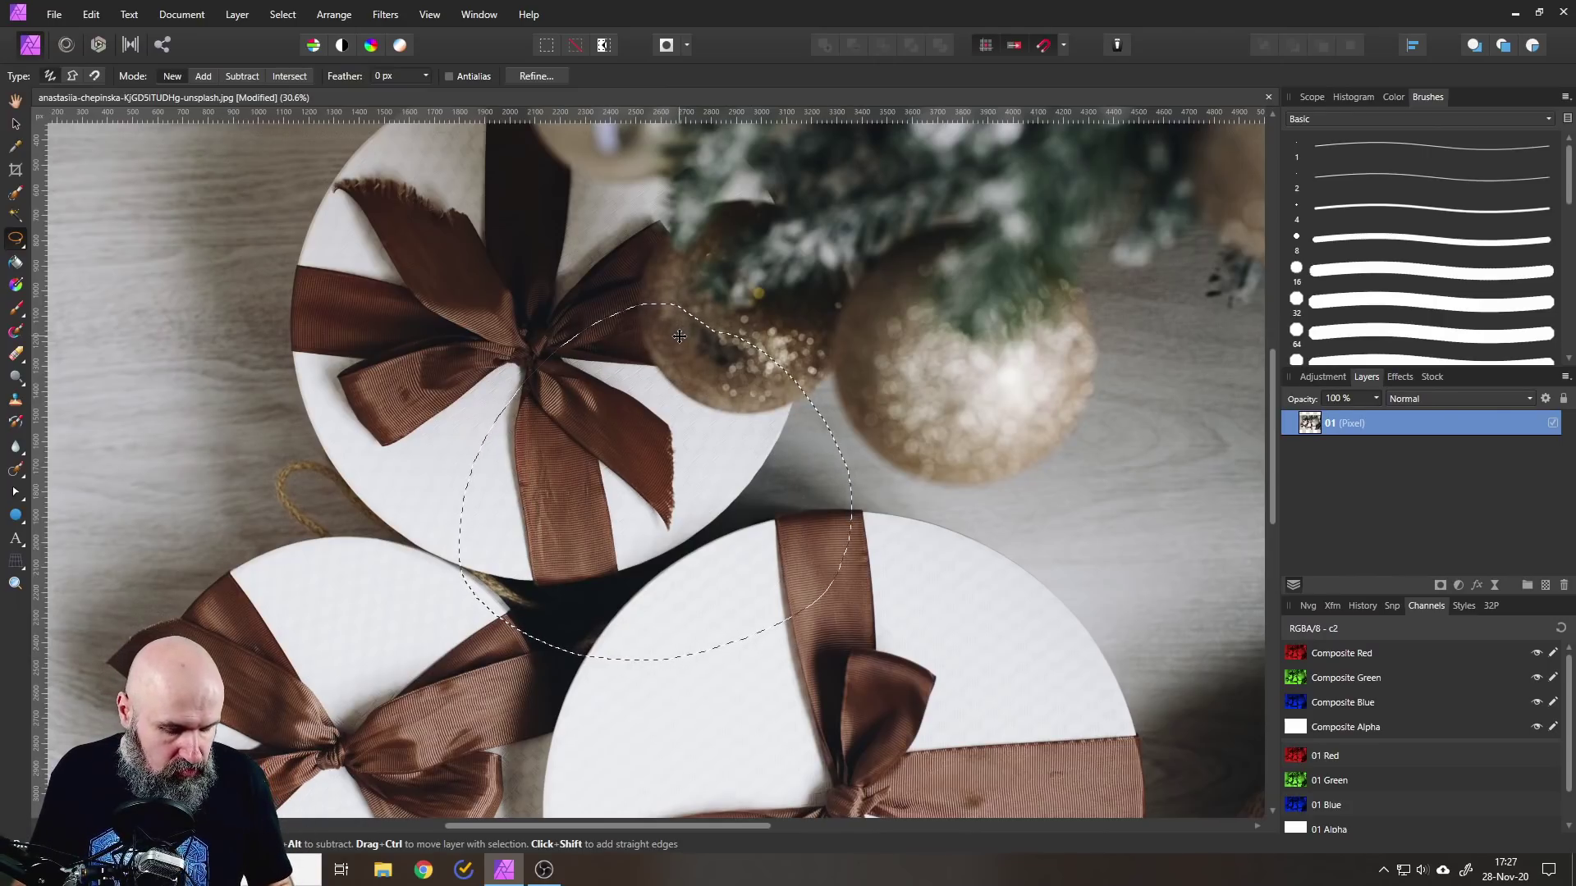
{"action": "key", "text": "ctrl+j"}
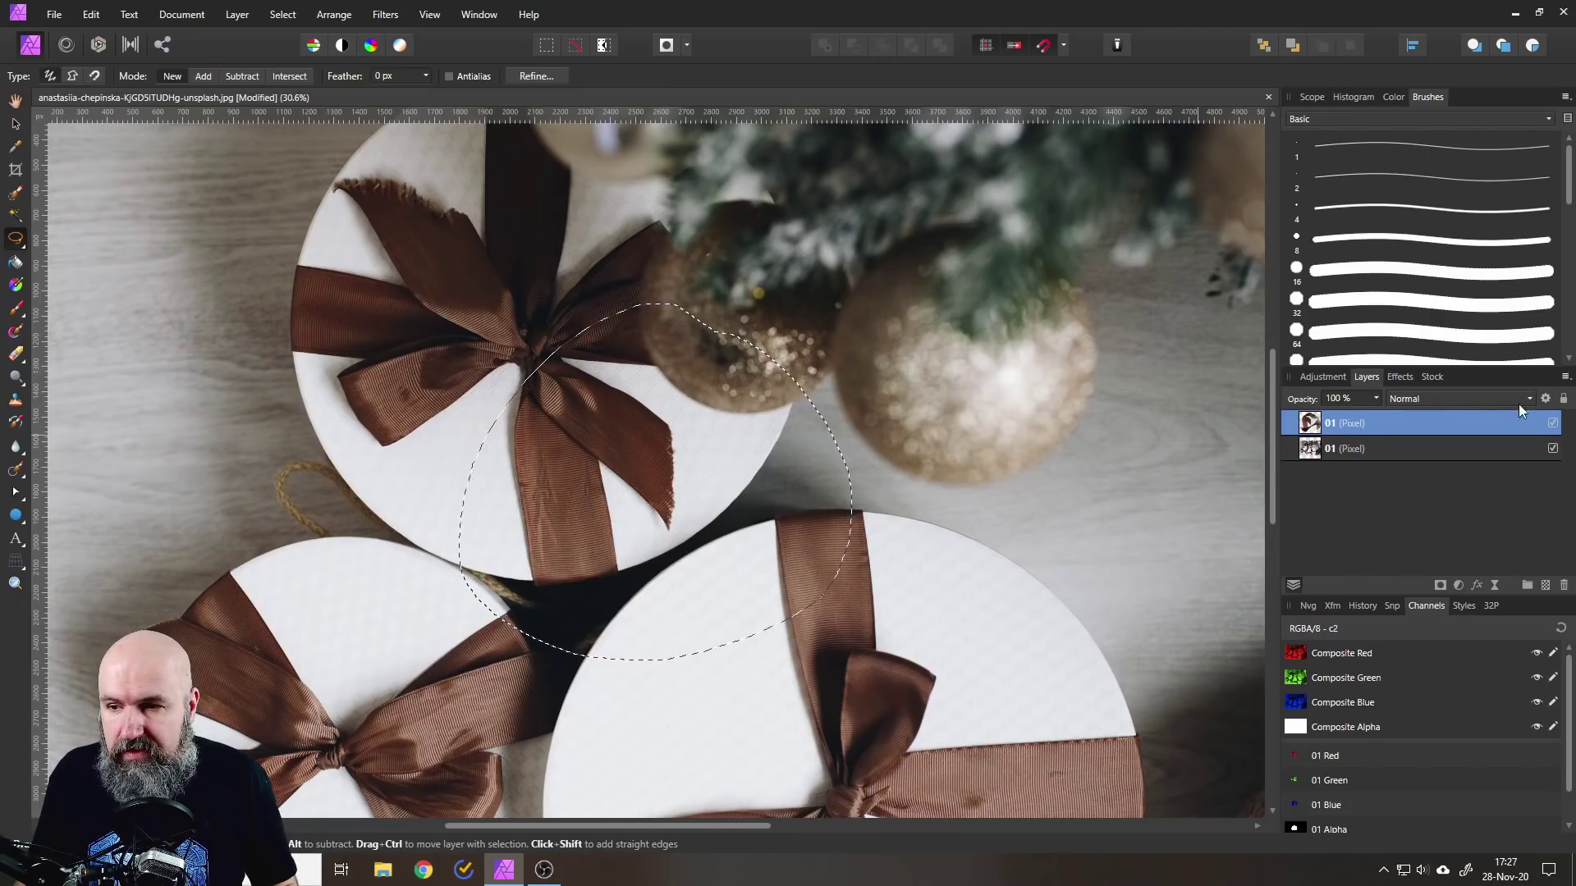
{"action": "left_click", "coordinate": [1552, 449]}
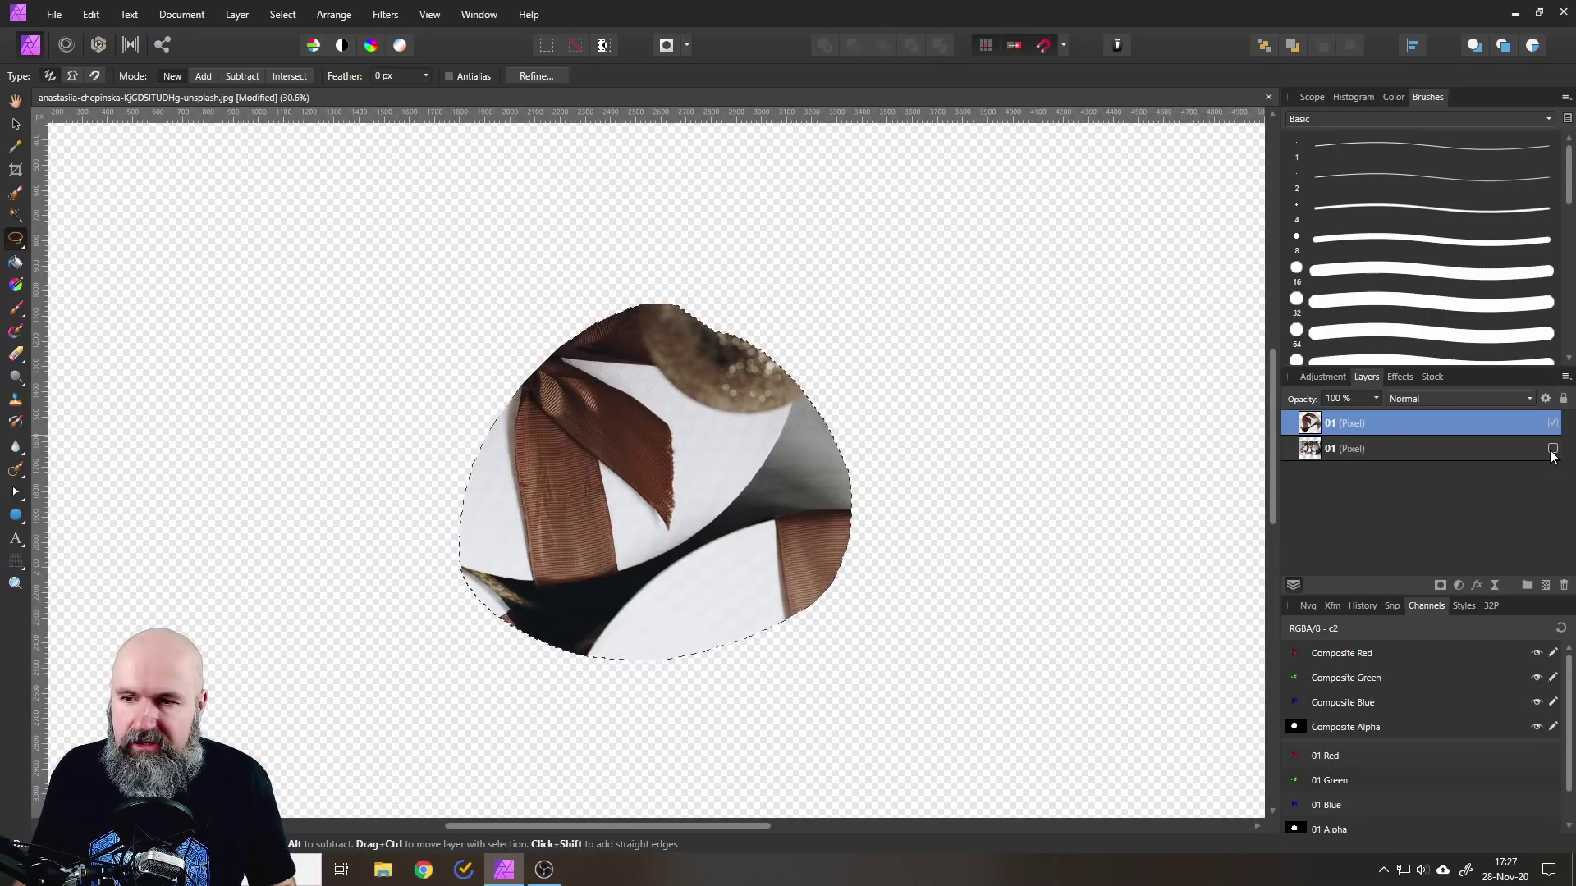
{"action": "left_click", "coordinate": [1552, 449]}
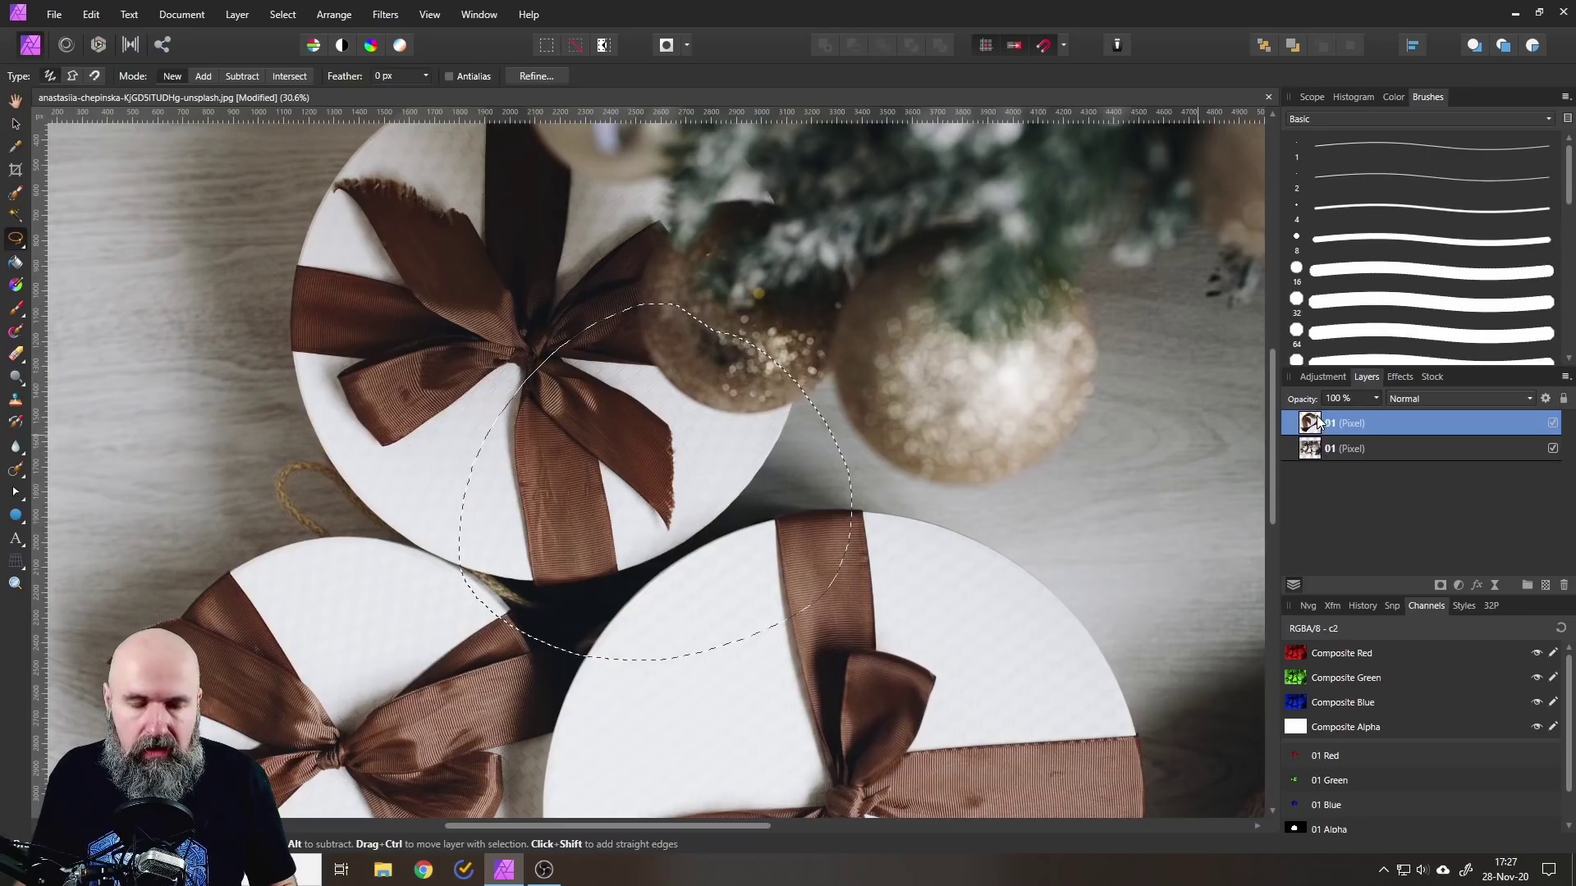
- Clear the selection and delete the copied cutout layer
{"action": "key", "text": "ctrl+d"}
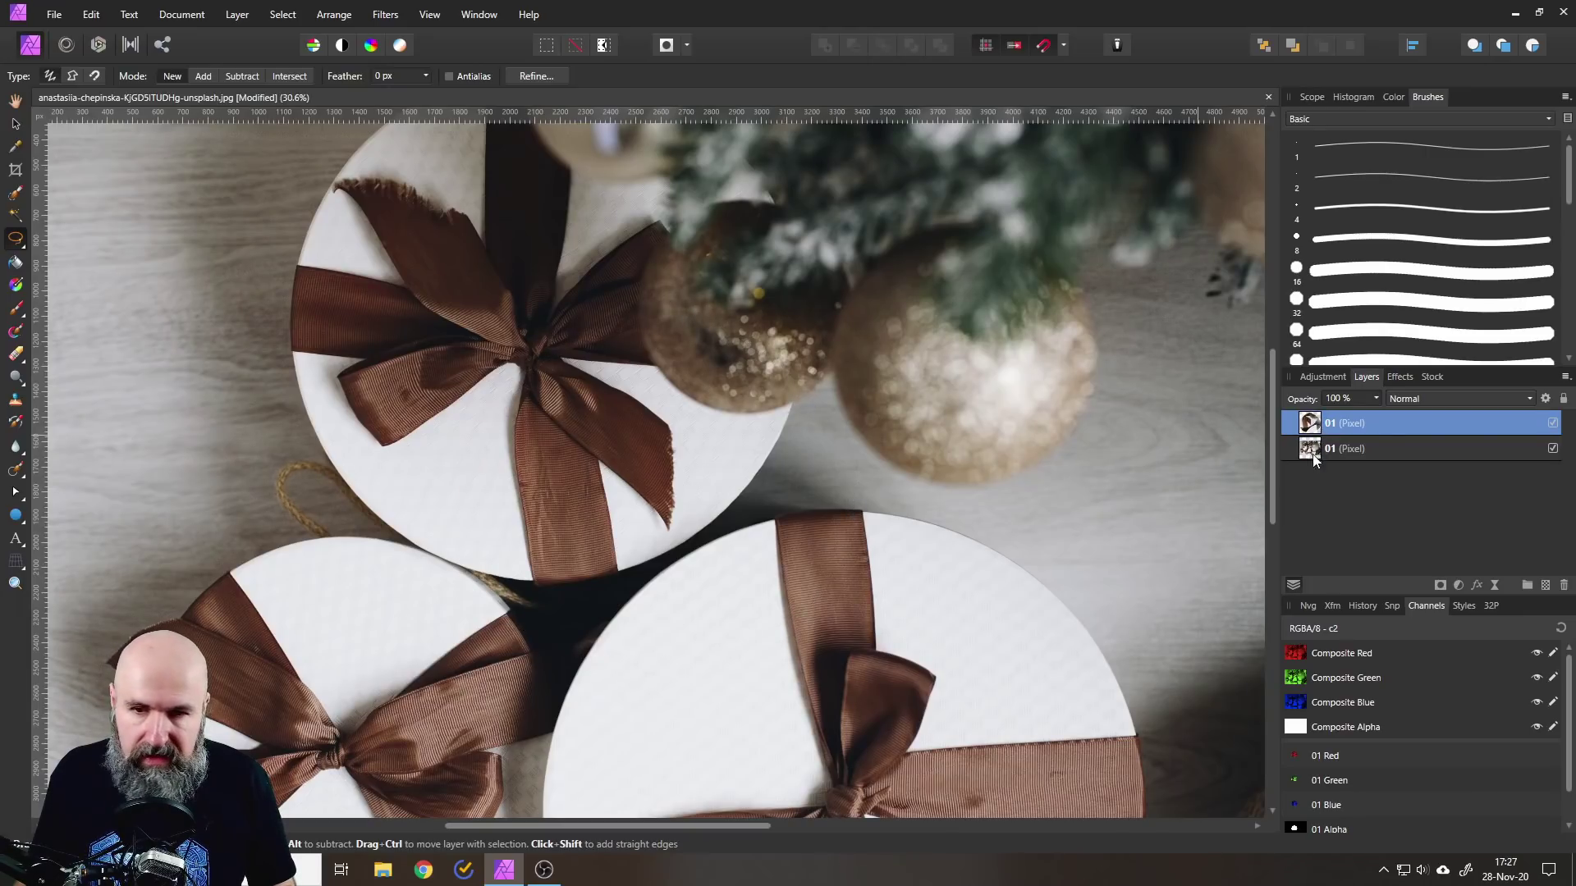
{"action": "left_click", "coordinate": [1563, 585]}
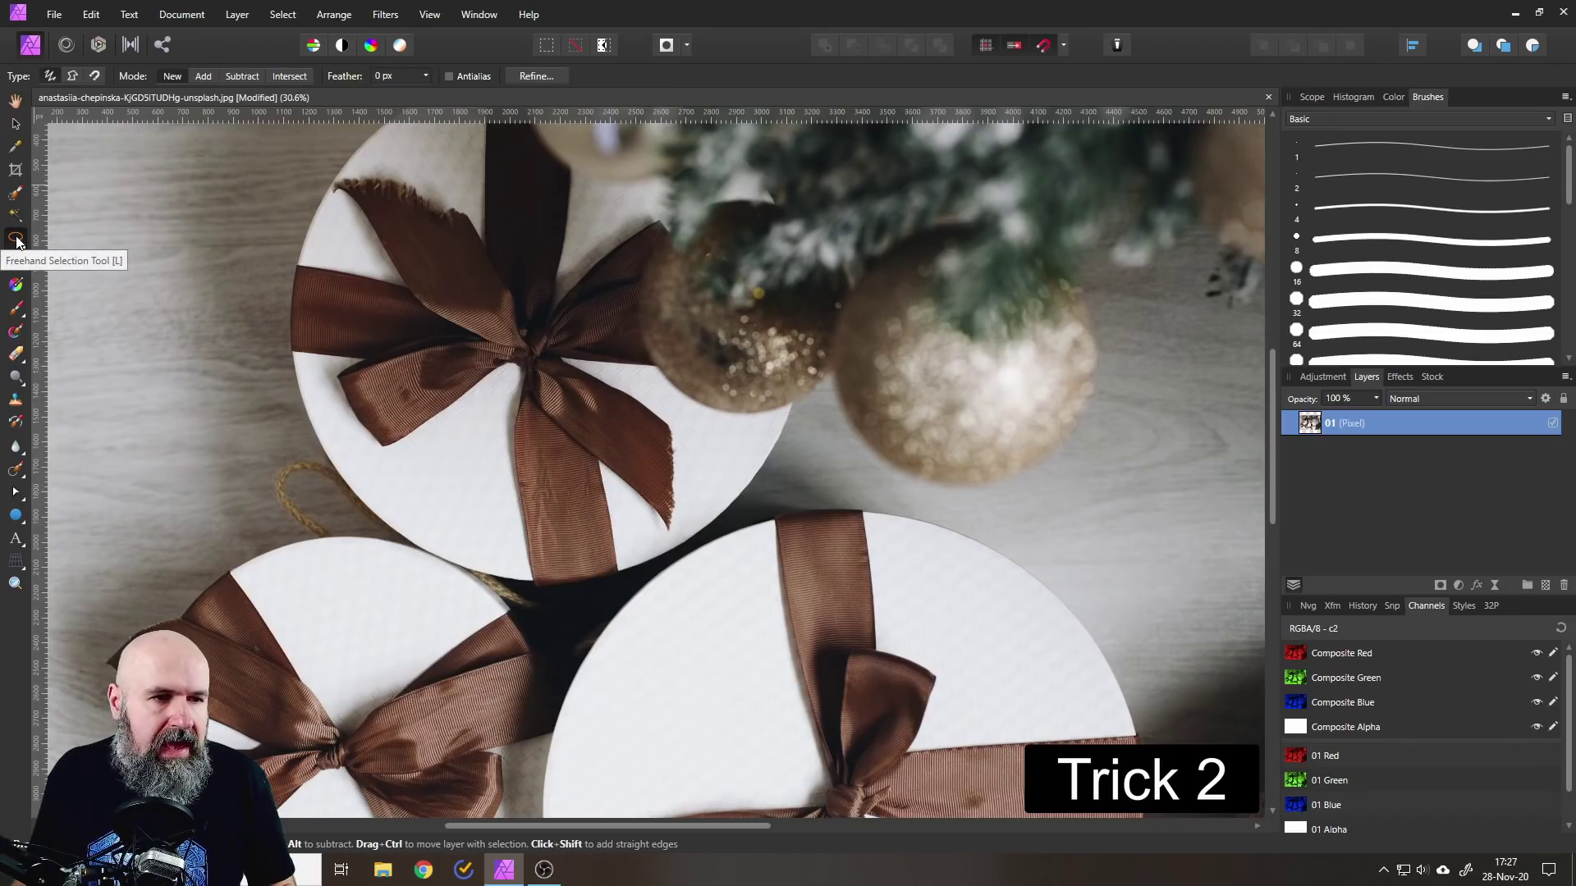
- Draw a freehand selection across the upper gift box's ribbon, and clear it
{"action": "mouse_move", "coordinate": [379, 427]}
{"action": "left_mouse_down"}
{"action": "mouse_move", "coordinate": [488, 472]}
{"action": "mouse_move", "coordinate": [714, 474]}
{"action": "left_mouse_up"}
{"action": "key", "text": "ctrl+d"}
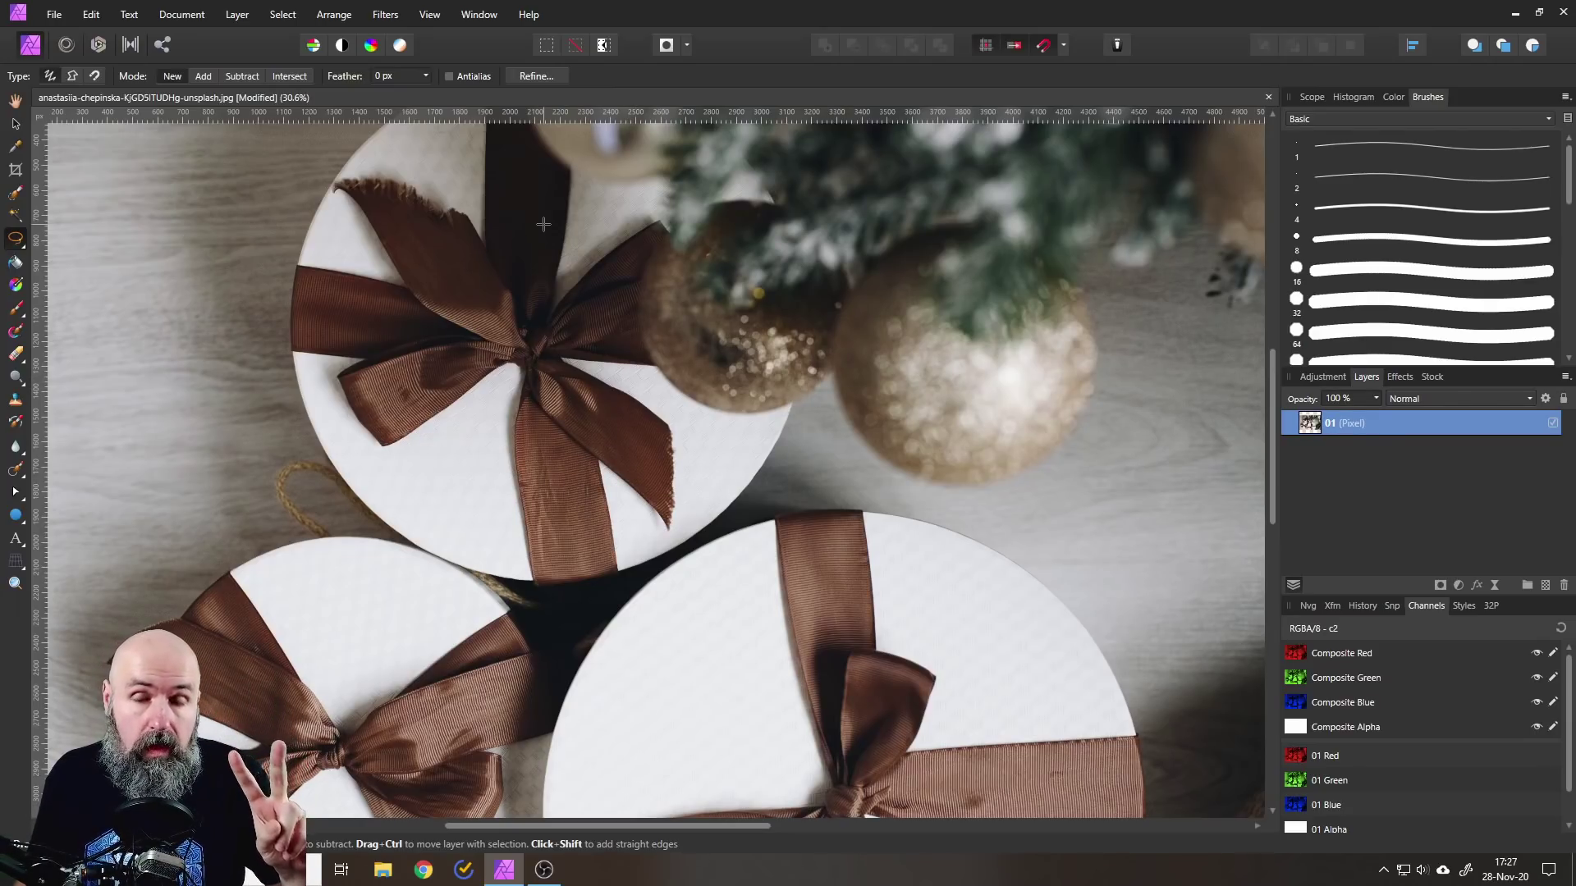
- Outline a polygonal selection over the upper gift box and the baubles, and abandon it by returning the selection type to freehand
{"action": "left_click", "coordinate": [72, 75]}
{"action": "left_click", "coordinate": [455, 343]}
{"action": "left_click", "coordinate": [544, 484]}
{"action": "left_click", "coordinate": [726, 426]}
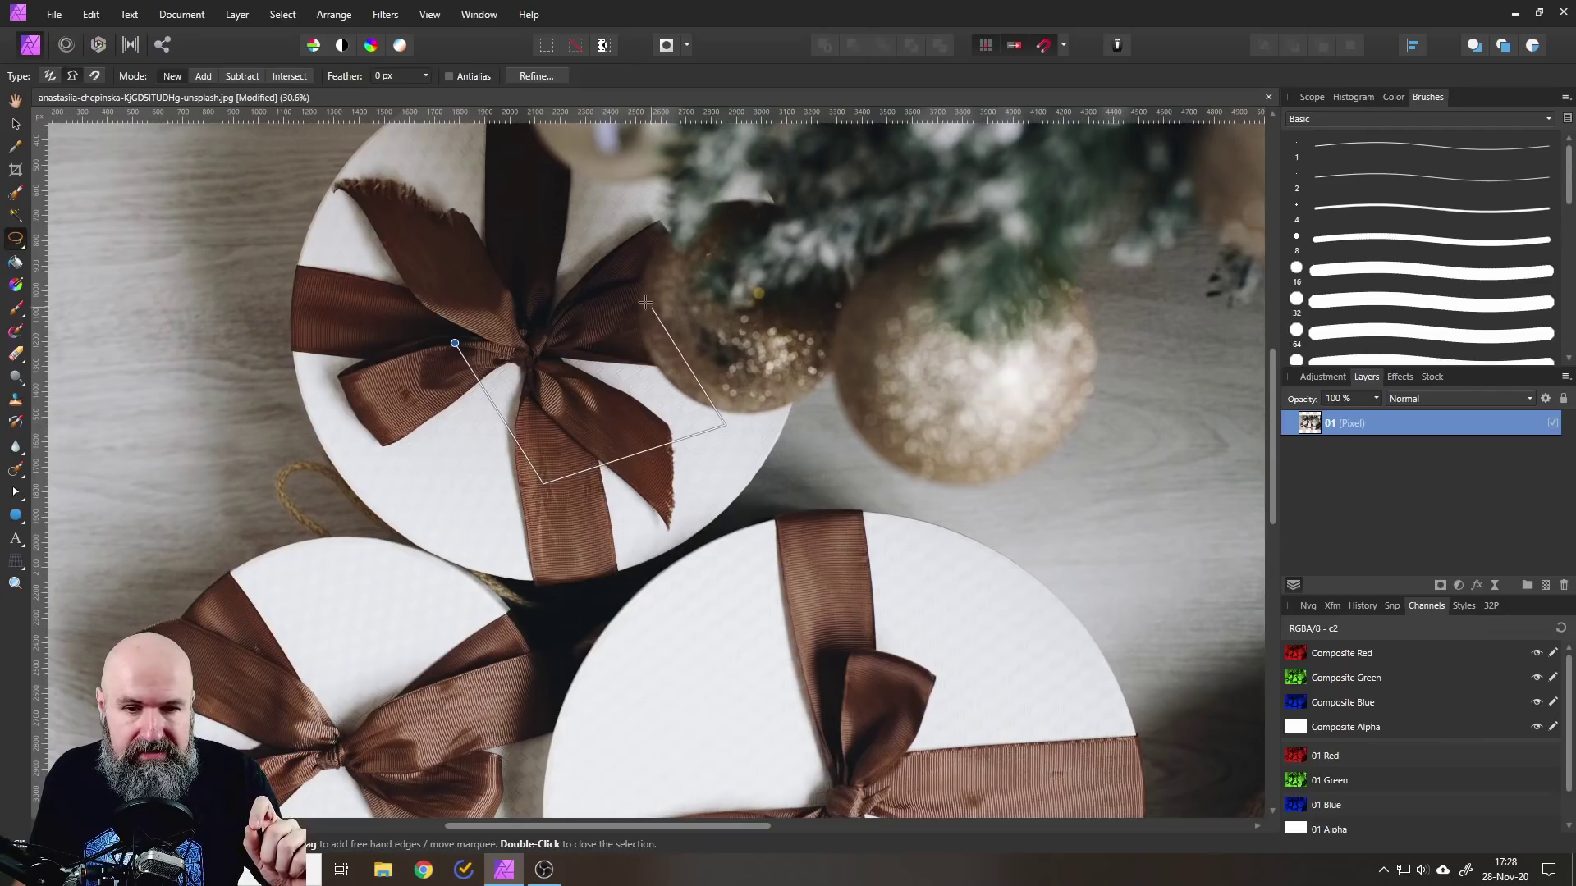
{"action": "left_click", "coordinate": [645, 301]}
{"action": "left_click", "coordinate": [829, 243]}
{"action": "left_click", "coordinate": [997, 386]}
{"action": "left_click", "coordinate": [856, 532]}
{"action": "left_click", "coordinate": [675, 561]}
{"action": "left_click", "coordinate": [526, 519]}
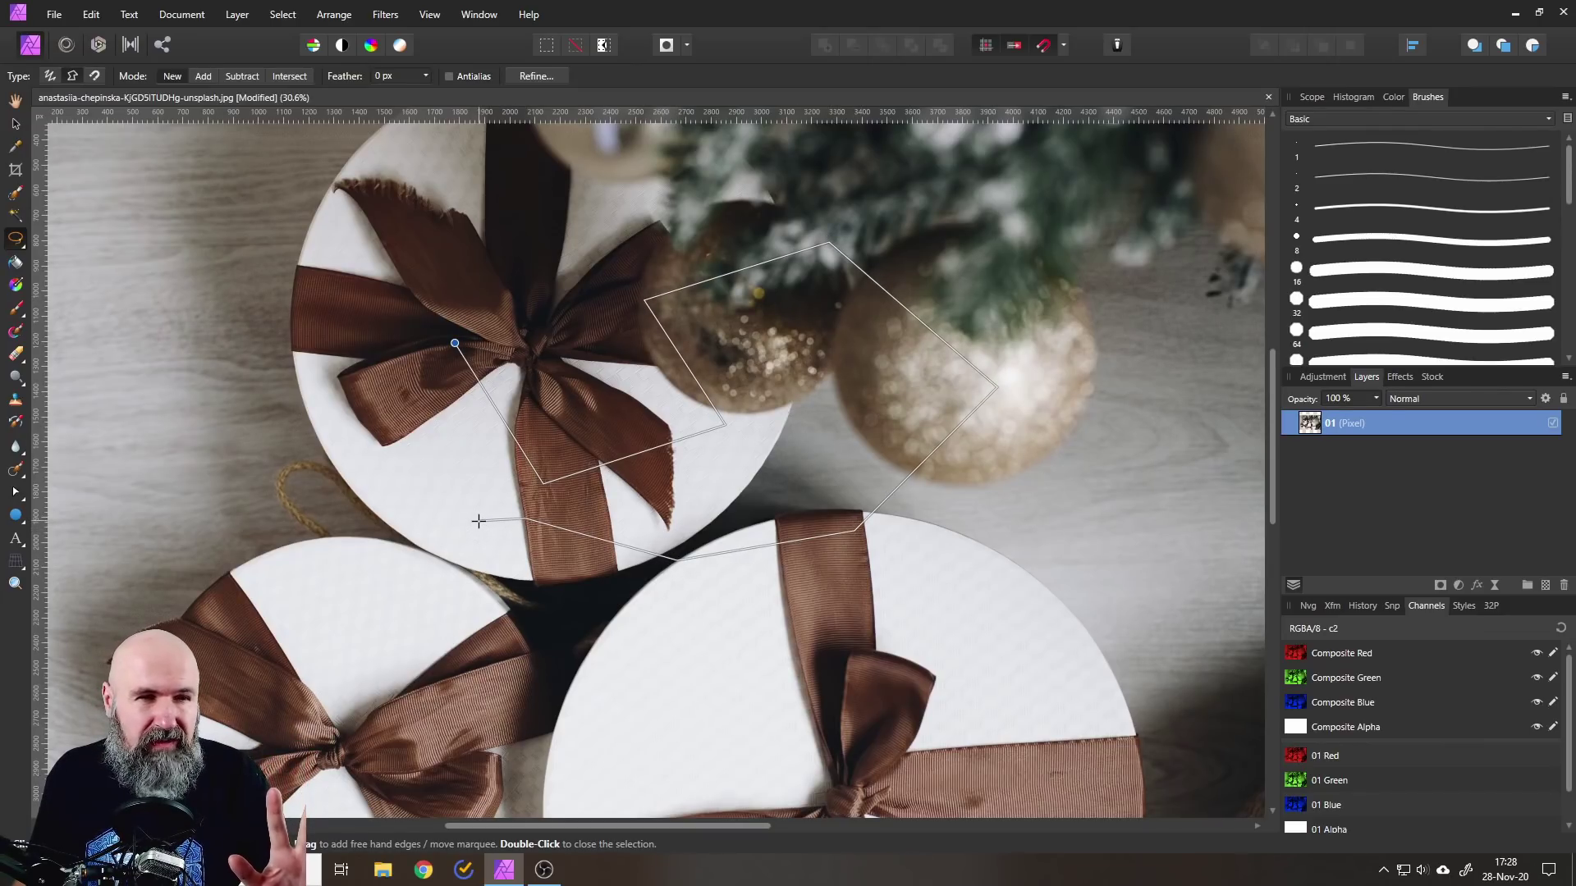
{"action": "left_click", "coordinate": [47, 77]}
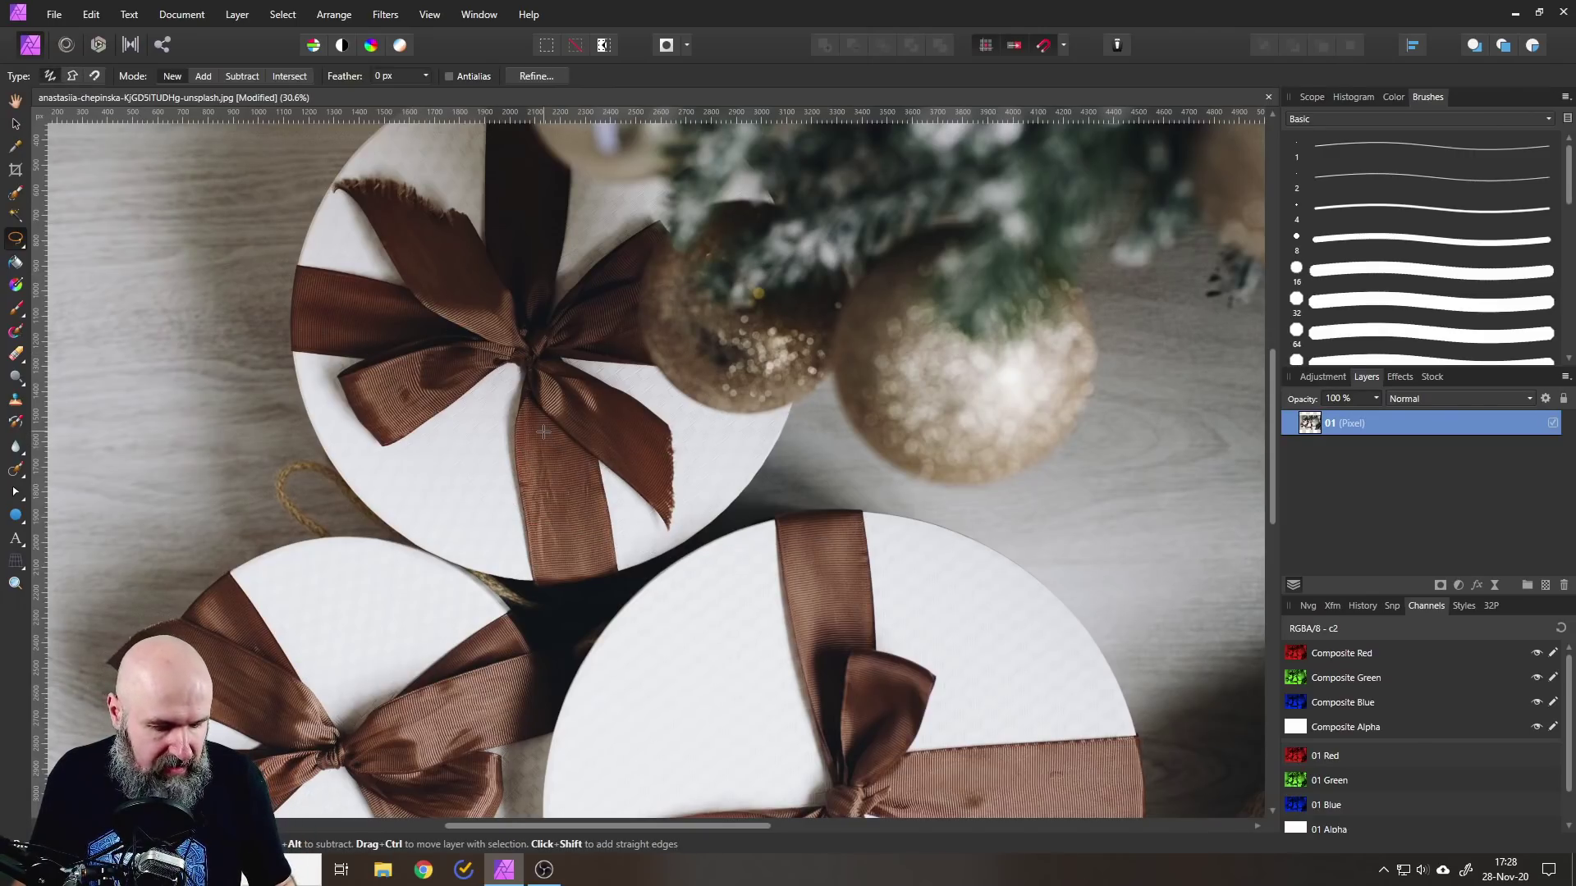
- In freehand mode, trace and close a selection with straight edges across the upper gift box, both baubles and the large box's rim
{"action": "mouse_move", "coordinate": [497, 339]}
{"action": "left_mouse_down"}
{"action": "mouse_move", "coordinate": [498, 389]}
{"action": "mouse_move", "coordinate": [763, 427]}
{"action": "left_mouse_up"}
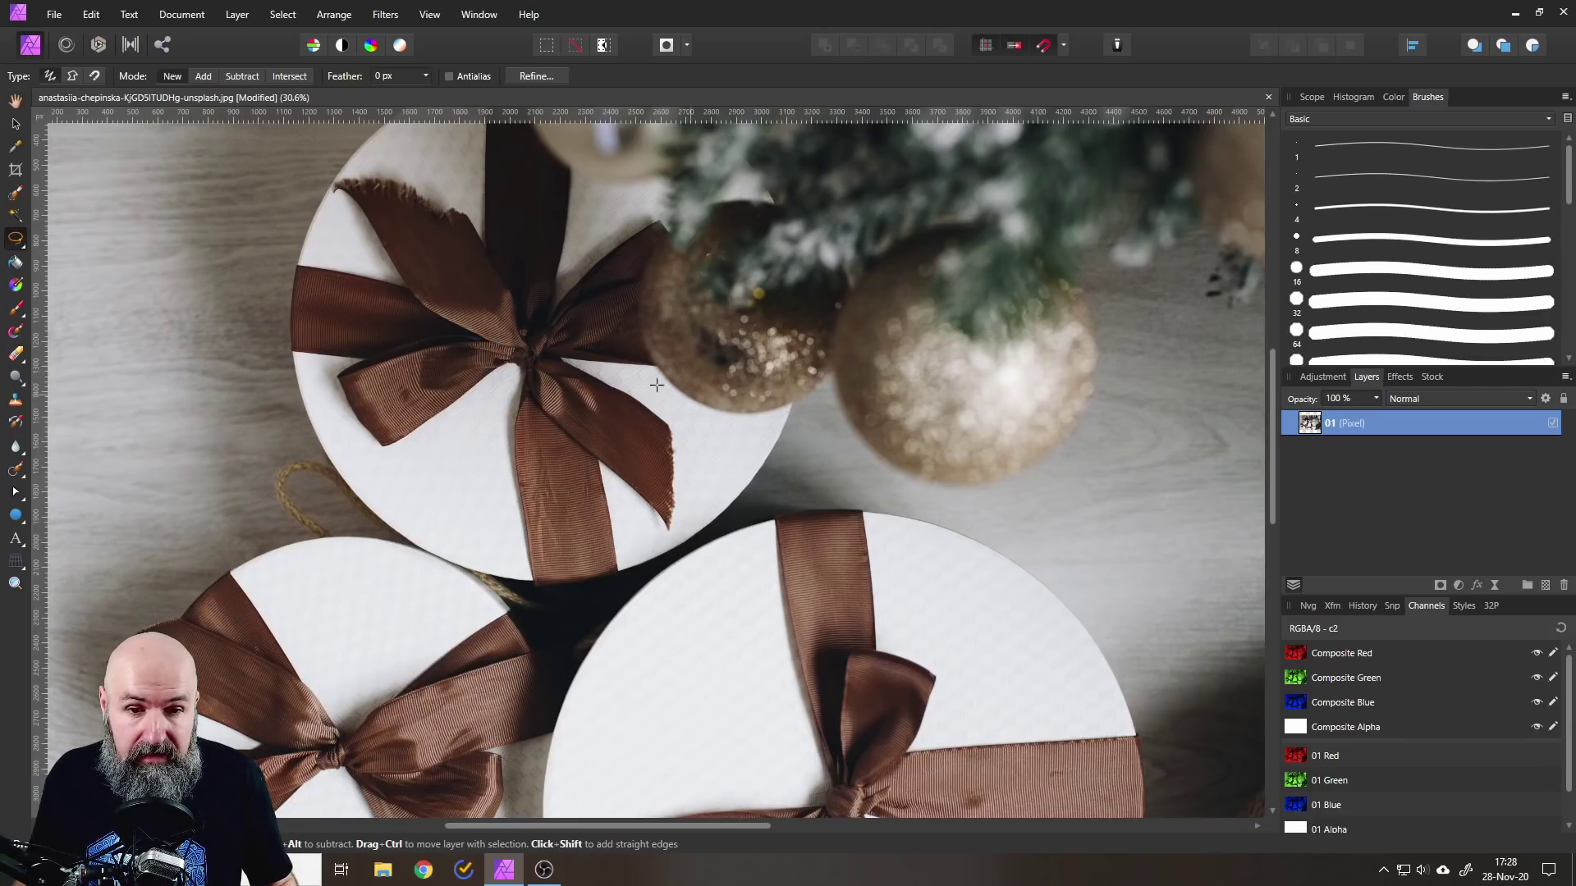
{"action": "left_click", "coordinate": [578, 356]}
{"action": "left_click", "coordinate": [586, 448]}
{"action": "left_click", "coordinate": [693, 454]}
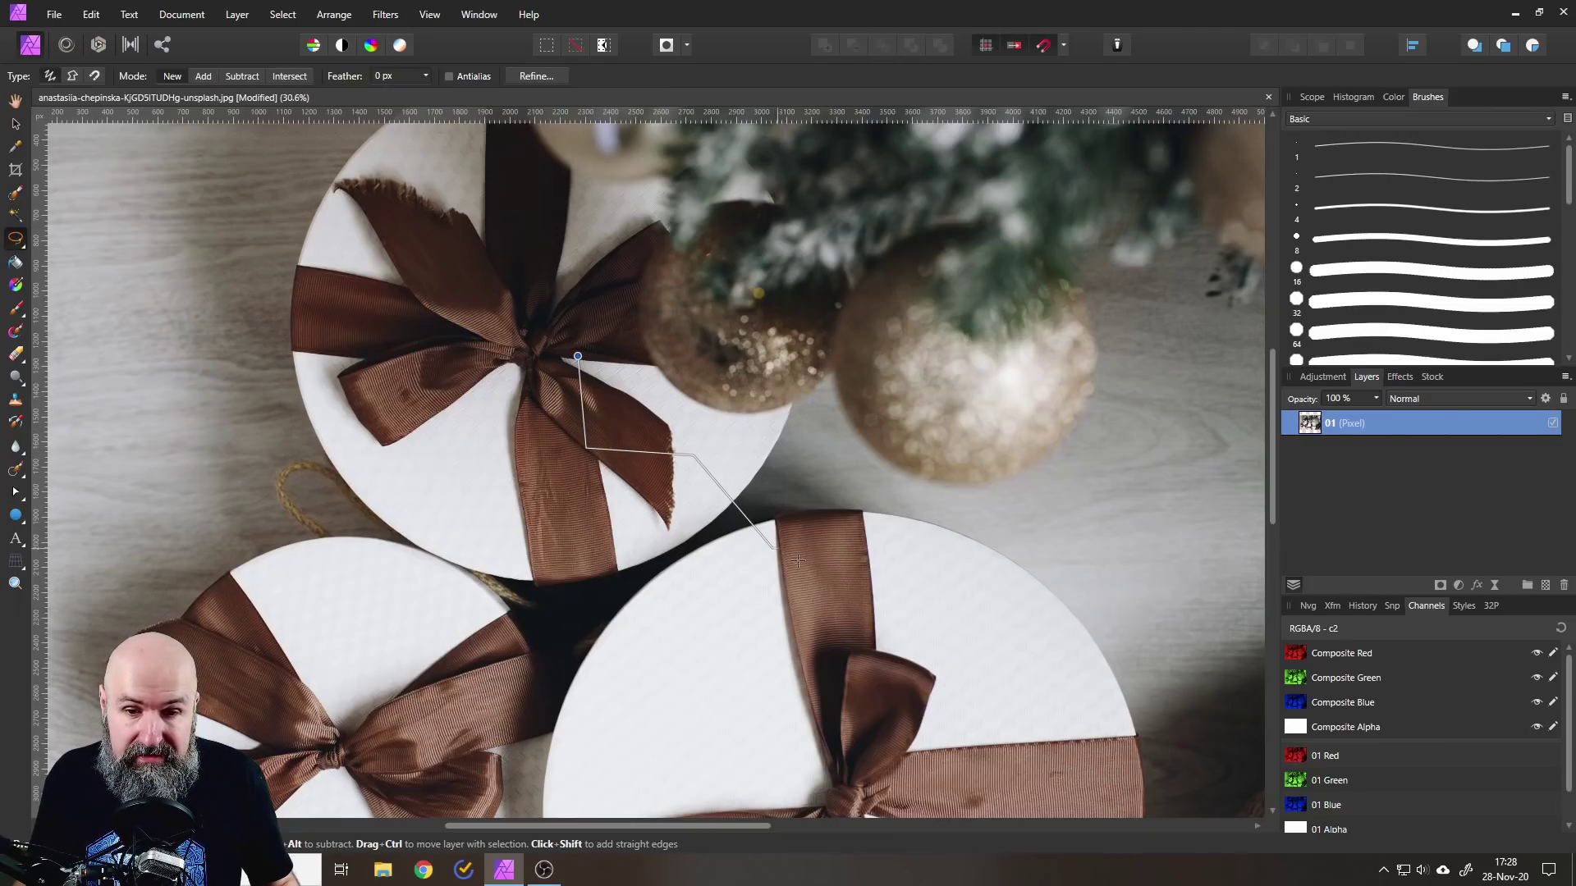
{"action": "left_click", "coordinate": [775, 548]}
{"action": "left_click", "coordinate": [944, 577]}
{"action": "left_click", "coordinate": [943, 407]}
{"action": "left_click", "coordinate": [1074, 361]}
{"action": "left_click", "coordinate": [748, 242]}
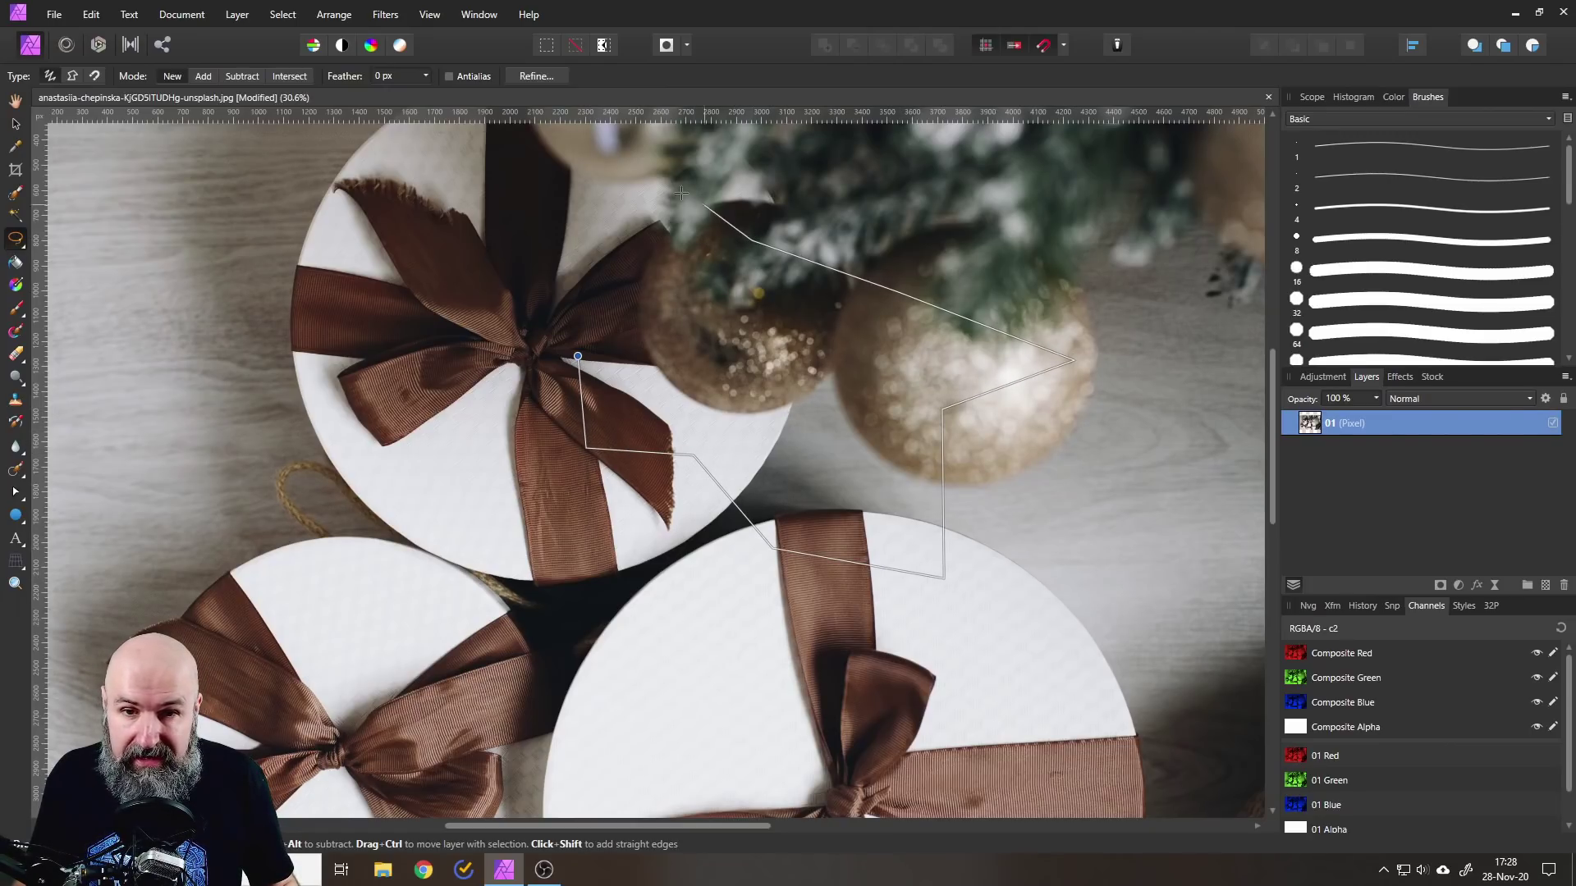
{"action": "left_click", "coordinate": [670, 192]}
{"action": "left_click", "coordinate": [637, 274]}
{"action": "left_click", "coordinate": [745, 317]}
{"action": "left_click", "coordinate": [666, 360]}
{"action": "left_click", "coordinate": [606, 329]}
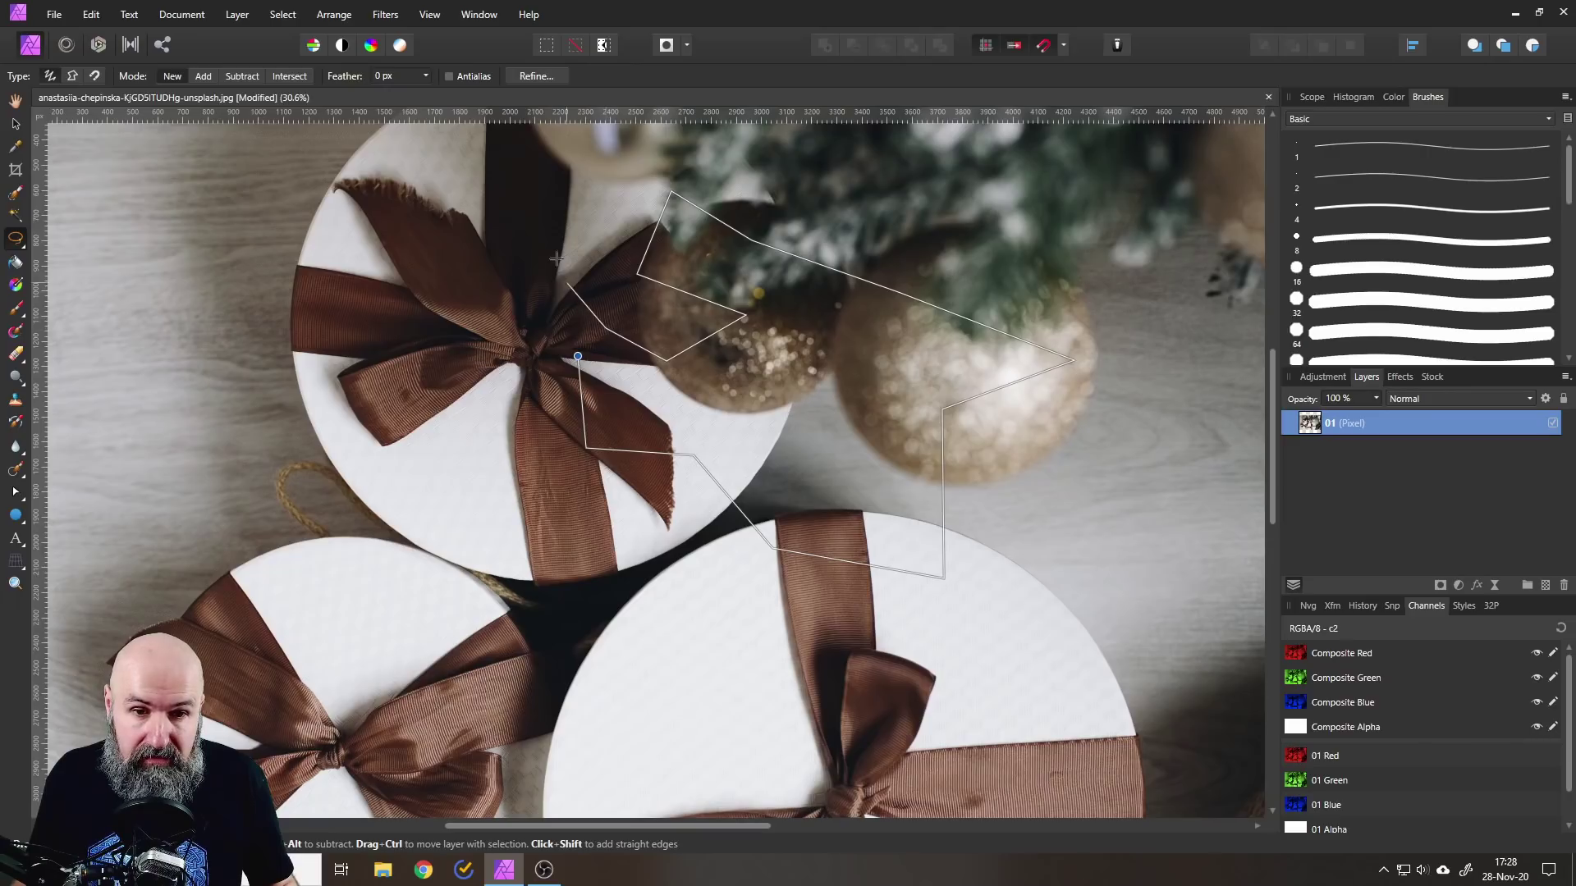
{"action": "left_click", "coordinate": [548, 248]}
{"action": "left_click", "coordinate": [477, 243]}
{"action": "left_click", "coordinate": [468, 308]}
{"action": "left_click", "coordinate": [555, 312]}
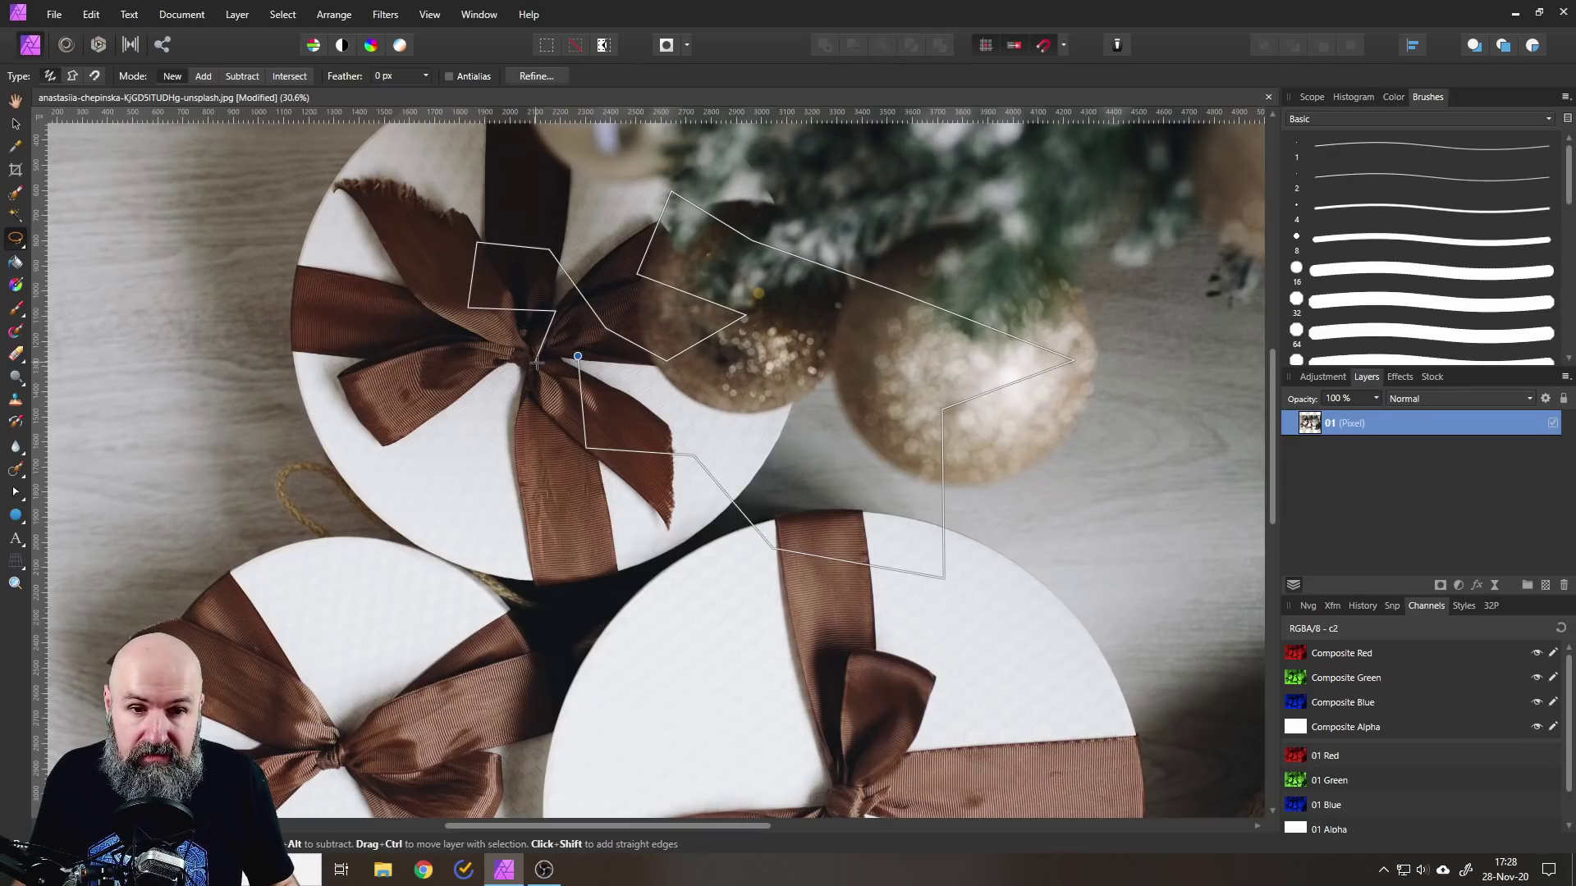
{"action": "left_click", "coordinate": [535, 361]}
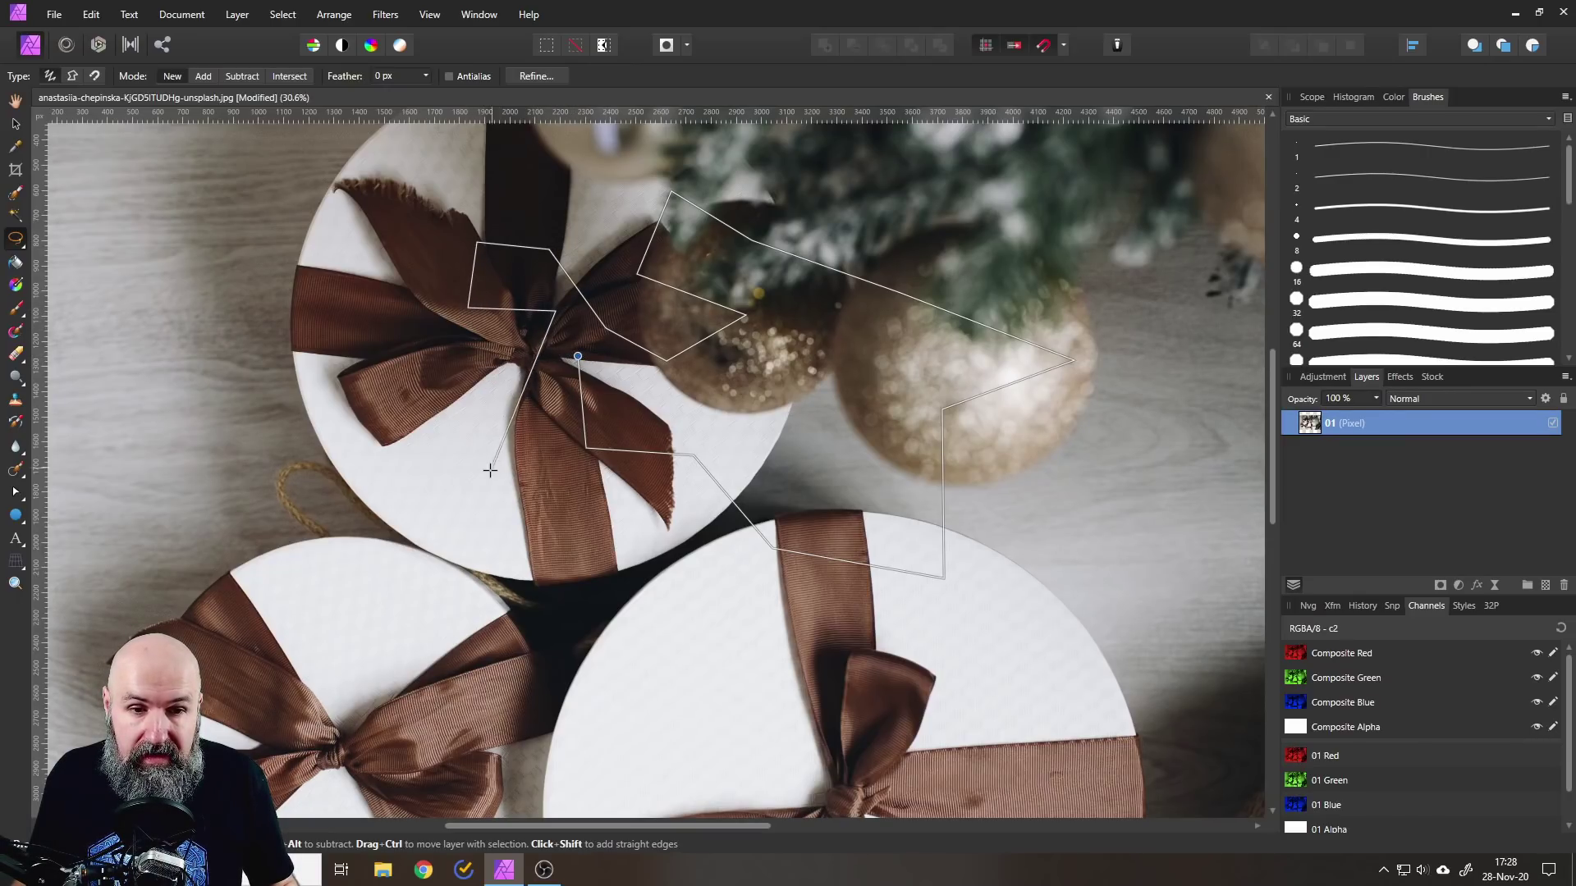
{"action": "left_click", "coordinate": [463, 468]}
{"action": "left_click", "coordinate": [351, 397]}
{"action": "left_click", "coordinate": [378, 544]}
{"action": "left_click", "coordinate": [528, 536]}
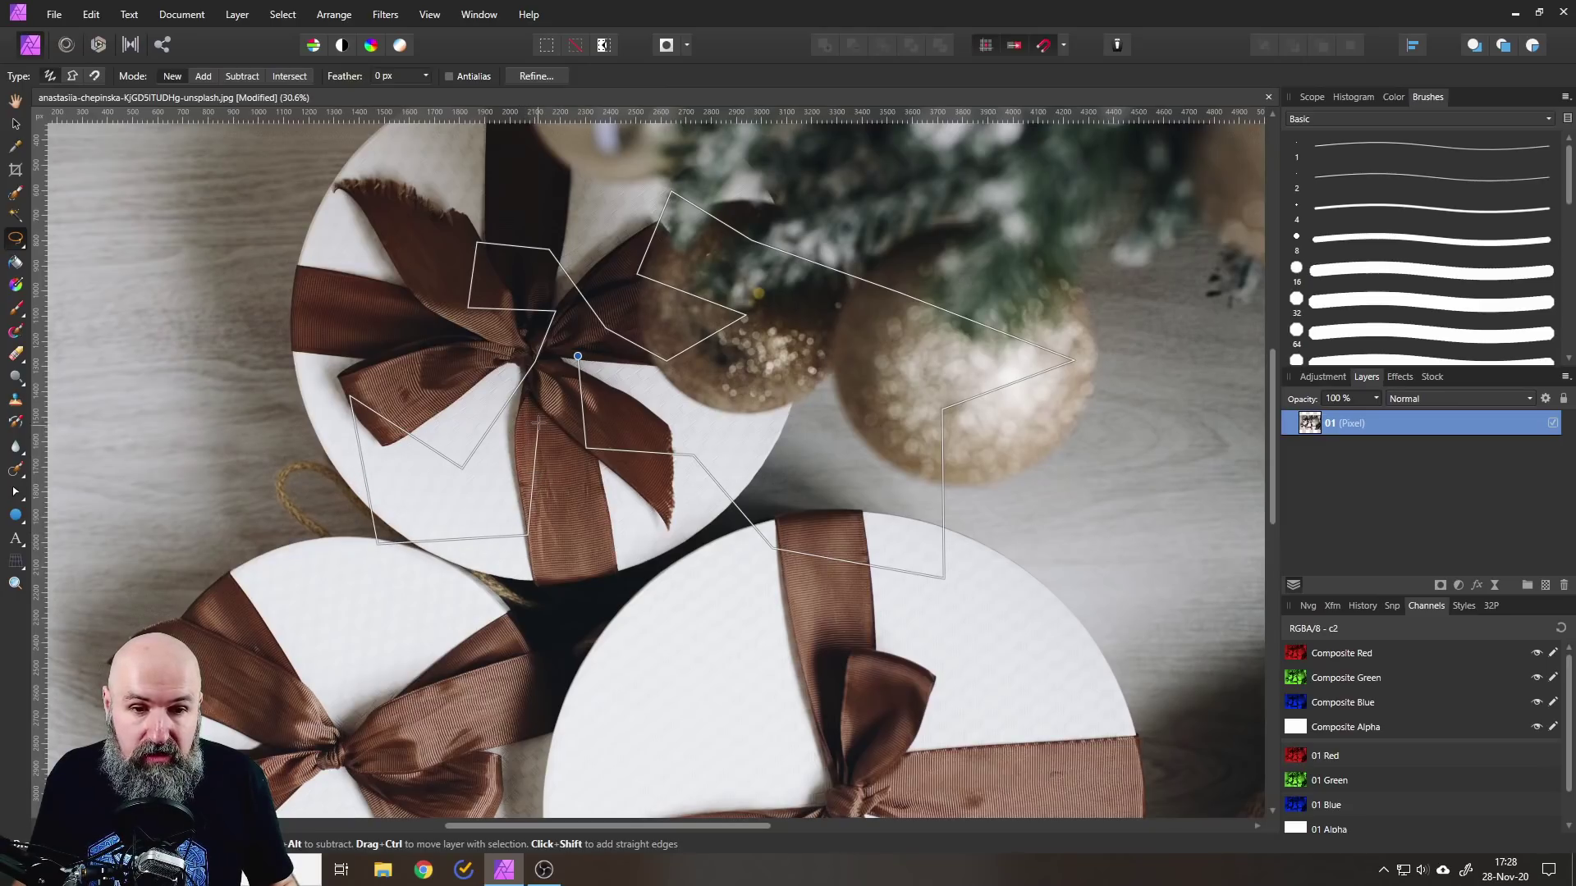
{"action": "left_click", "coordinate": [577, 357]}
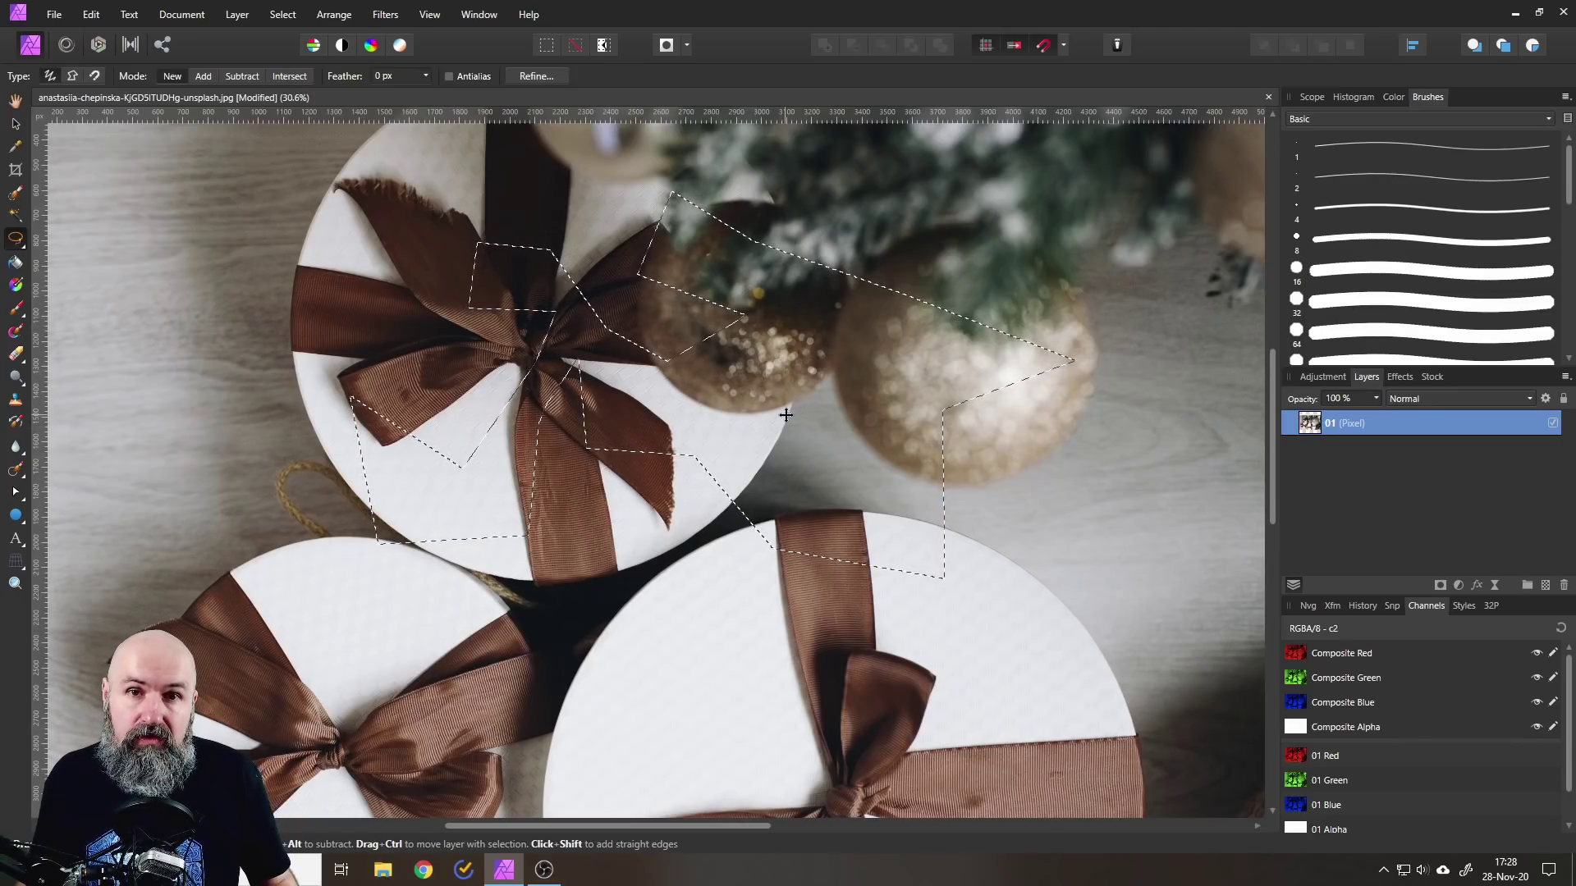
- Trace a magnetic selection along the upper gift box and ribbon edges, restarting it once, and clear the selection
{"action": "left_click", "coordinate": [668, 516]}
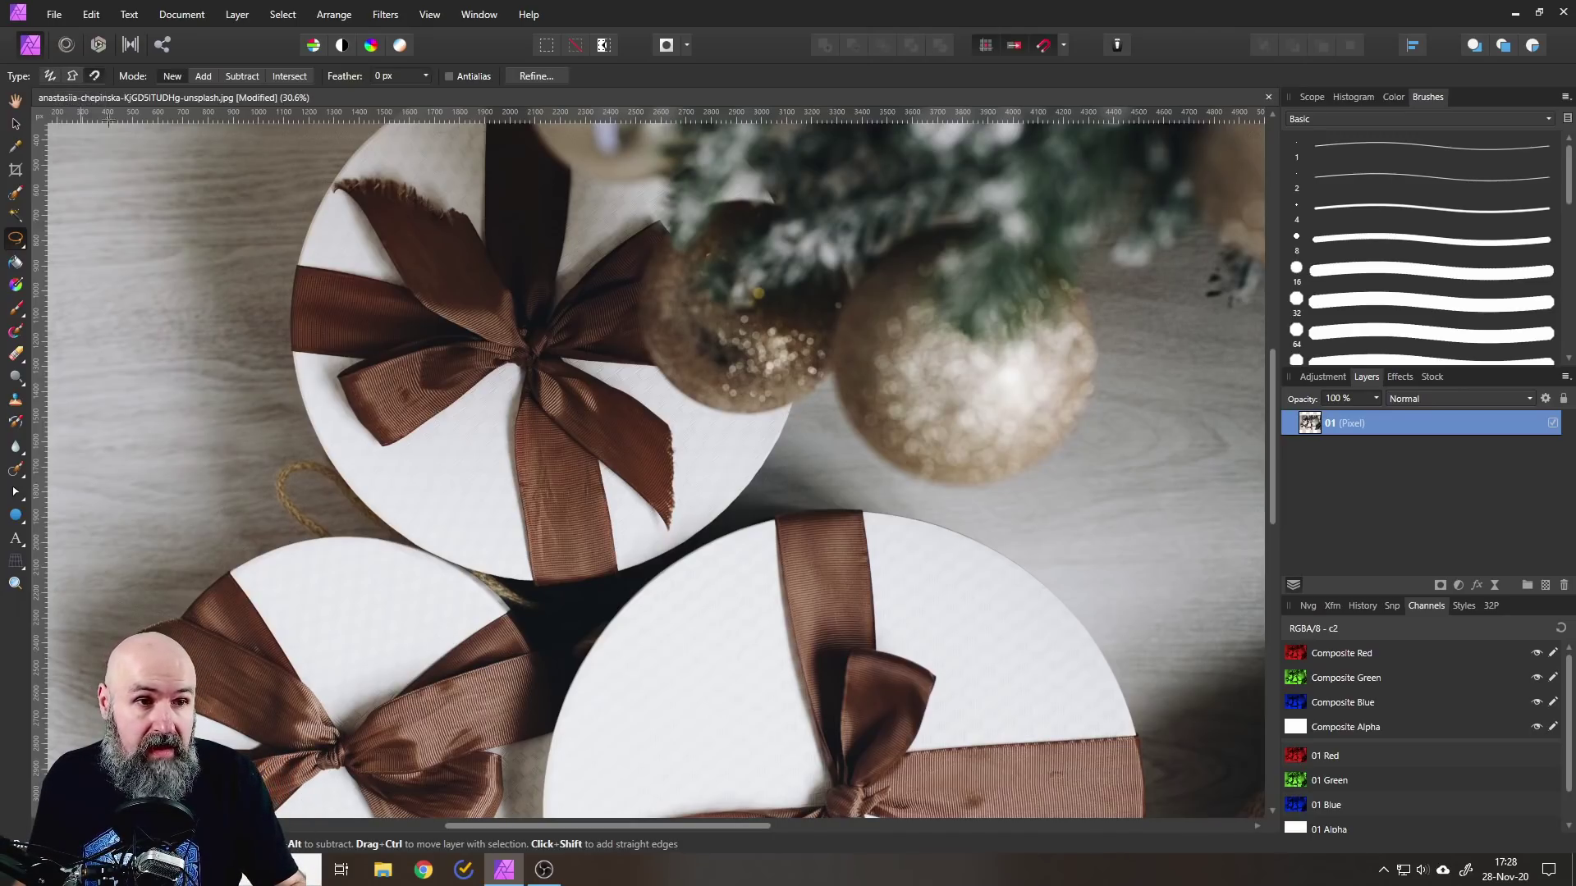
{"action": "left_click", "coordinate": [335, 177]}
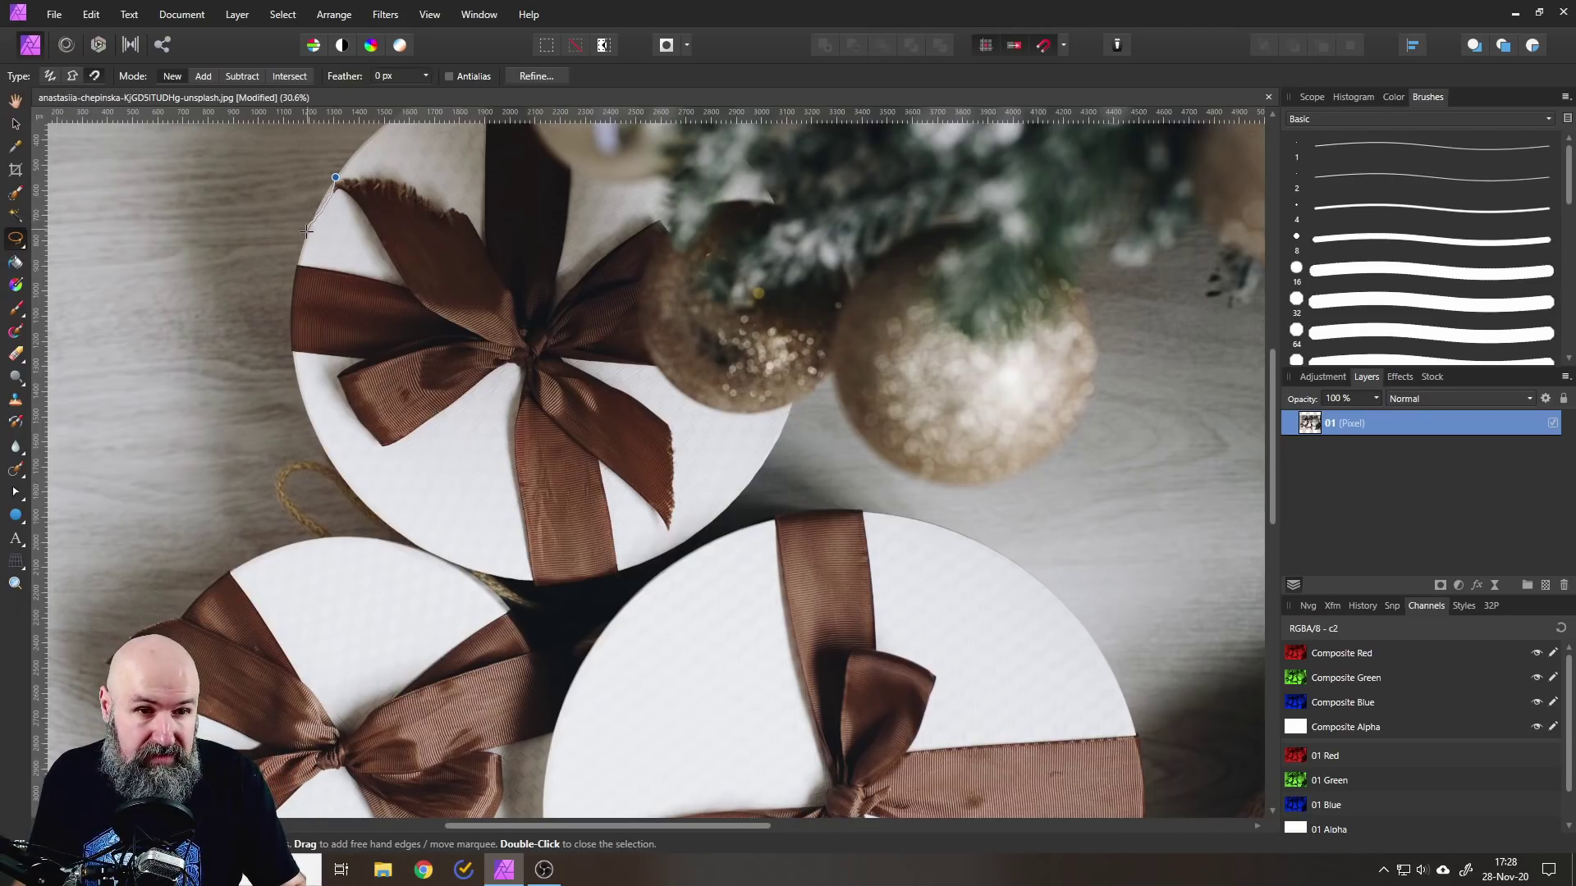
{"action": "mouse_move", "coordinate": [306, 231]}
{"action": "left_mouse_down"}
{"action": "mouse_move", "coordinate": [301, 374]}
{"action": "mouse_move", "coordinate": [411, 528]}
{"action": "mouse_move", "coordinate": [576, 584]}
{"action": "mouse_move", "coordinate": [620, 578]}
{"action": "mouse_move", "coordinate": [734, 521]}
{"action": "mouse_move", "coordinate": [793, 416]}
{"action": "mouse_move", "coordinate": [739, 454]}
{"action": "mouse_move", "coordinate": [697, 447]}
{"action": "mouse_move", "coordinate": [743, 439]}
{"action": "left_mouse_up"}
{"action": "key", "text": "Escape"}
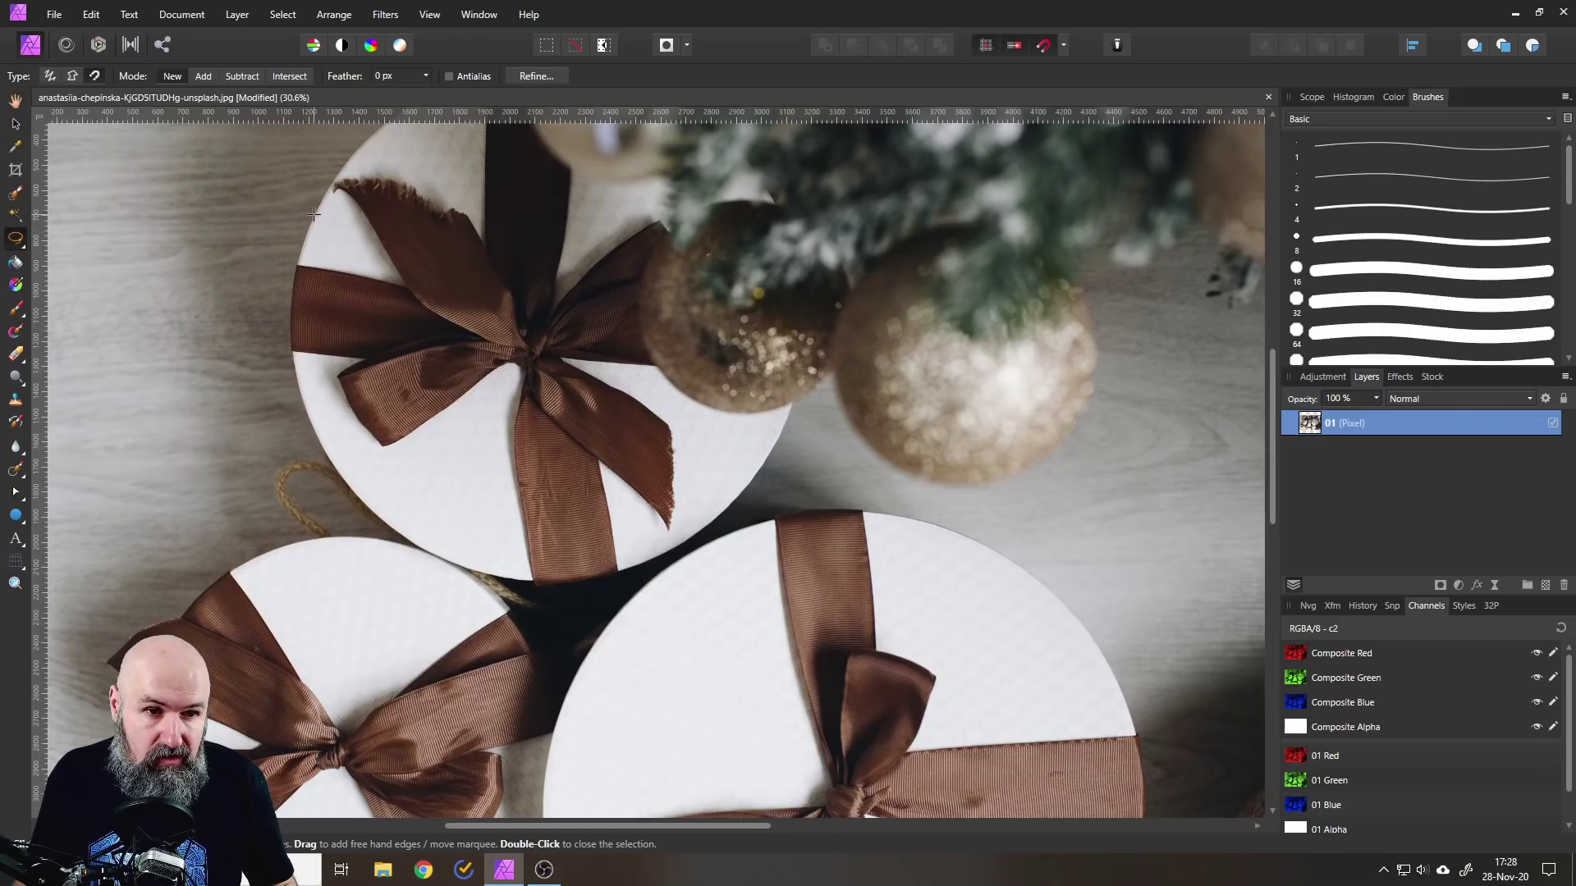
{"action": "mouse_move", "coordinate": [313, 214]}
{"action": "left_mouse_down"}
{"action": "mouse_move", "coordinate": [290, 332]}
{"action": "mouse_move", "coordinate": [314, 385]}
{"action": "mouse_move", "coordinate": [441, 538]}
{"action": "mouse_move", "coordinate": [512, 603]}
{"action": "mouse_move", "coordinate": [702, 613]}
{"action": "mouse_move", "coordinate": [726, 565]}
{"action": "mouse_move", "coordinate": [663, 567]}
{"action": "mouse_move", "coordinate": [652, 585]}
{"action": "mouse_move", "coordinate": [644, 561]}
{"action": "mouse_move", "coordinate": [744, 507]}
{"action": "mouse_move", "coordinate": [829, 358]}
{"action": "mouse_move", "coordinate": [552, 356]}
{"action": "mouse_move", "coordinate": [654, 399]}
{"action": "mouse_move", "coordinate": [679, 444]}
{"action": "mouse_move", "coordinate": [678, 502]}
{"action": "mouse_move", "coordinate": [663, 536]}
{"action": "mouse_move", "coordinate": [597, 464]}
{"action": "mouse_move", "coordinate": [625, 576]}
{"action": "mouse_move", "coordinate": [527, 580]}
{"action": "mouse_move", "coordinate": [500, 364]}
{"action": "mouse_move", "coordinate": [460, 394]}
{"action": "mouse_move", "coordinate": [416, 388]}
{"action": "mouse_move", "coordinate": [414, 329]}
{"action": "mouse_move", "coordinate": [365, 235]}
{"action": "left_mouse_up"}
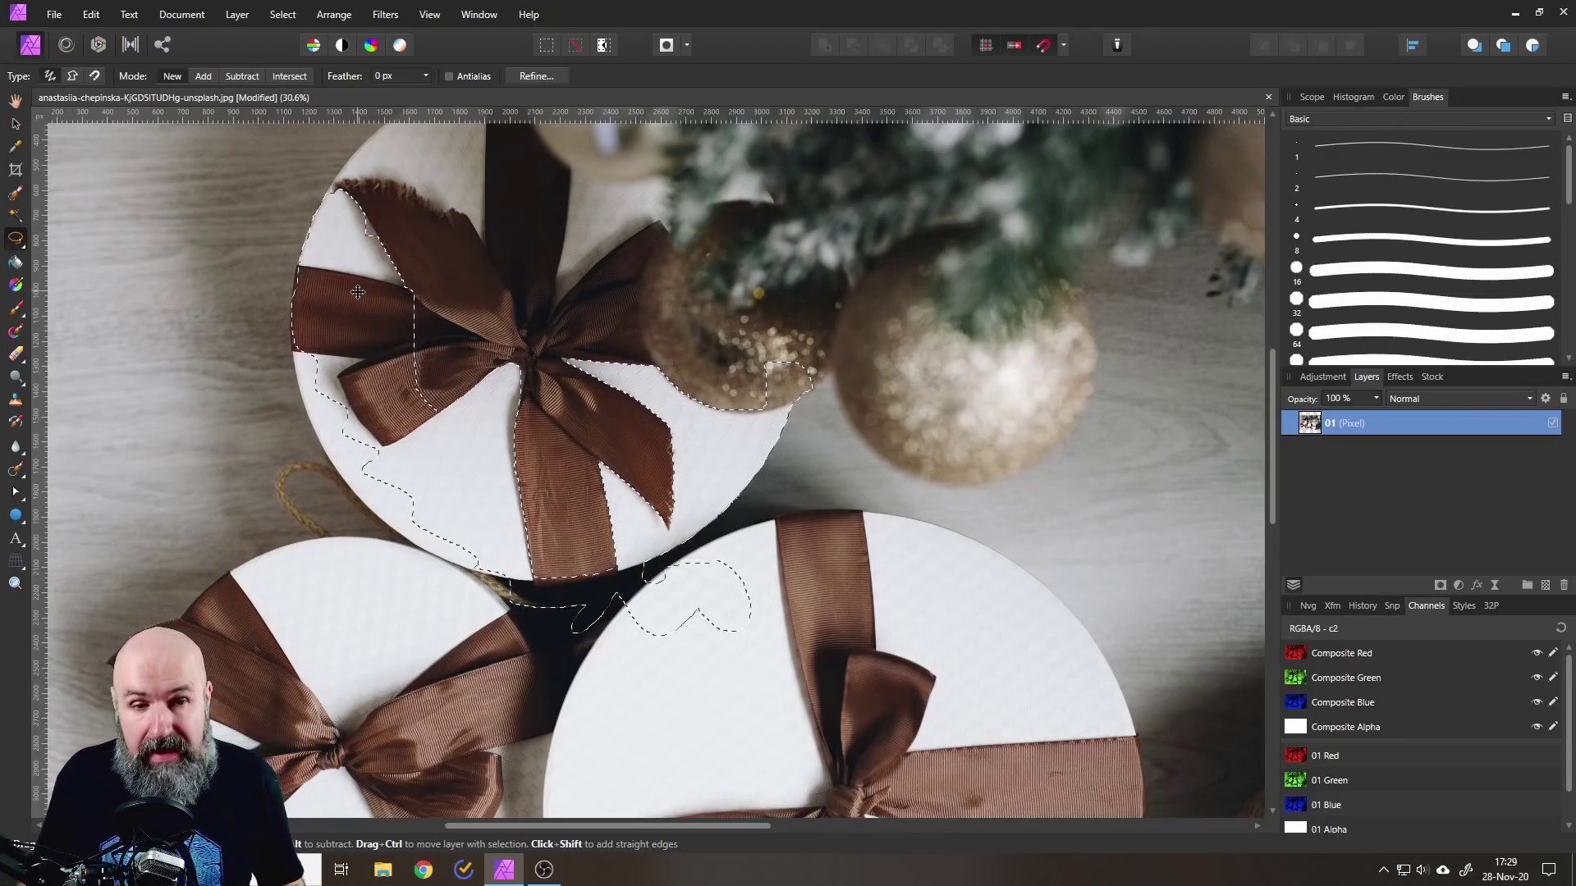
{"action": "key", "text": "ctrl+d"}
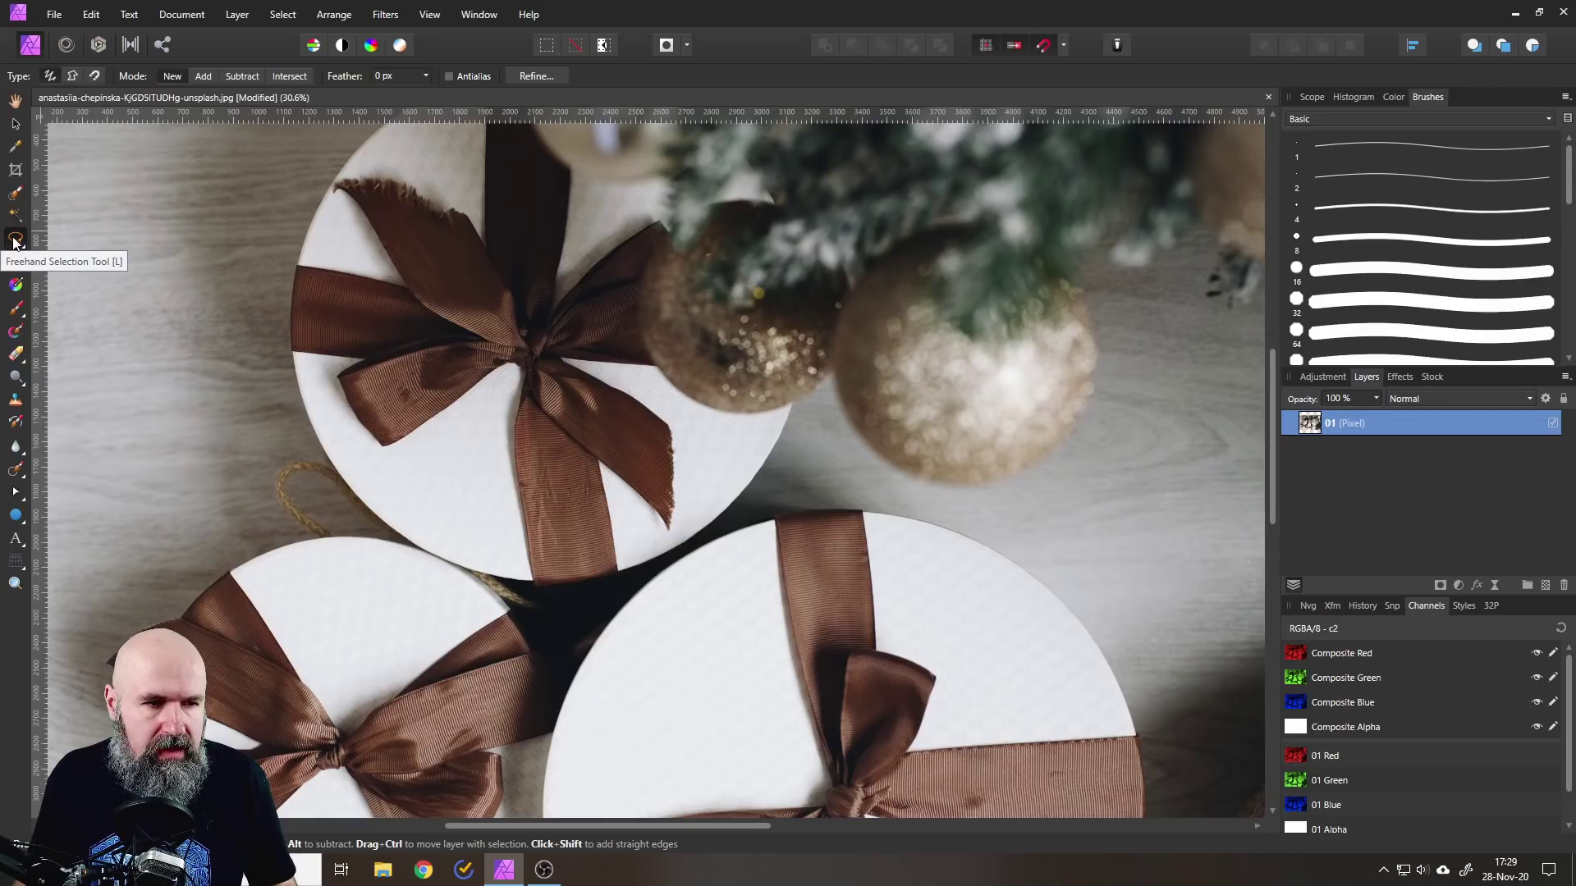
- Draw a freehand selection on the small bauble and add further areas around the ribbon tails, the large box's ribbon and the large bauble
{"action": "mouse_move", "coordinate": [579, 415]}
{"action": "left_mouse_down"}
{"action": "mouse_move", "coordinate": [513, 468]}
{"action": "mouse_move", "coordinate": [525, 394]}
{"action": "left_mouse_up"}
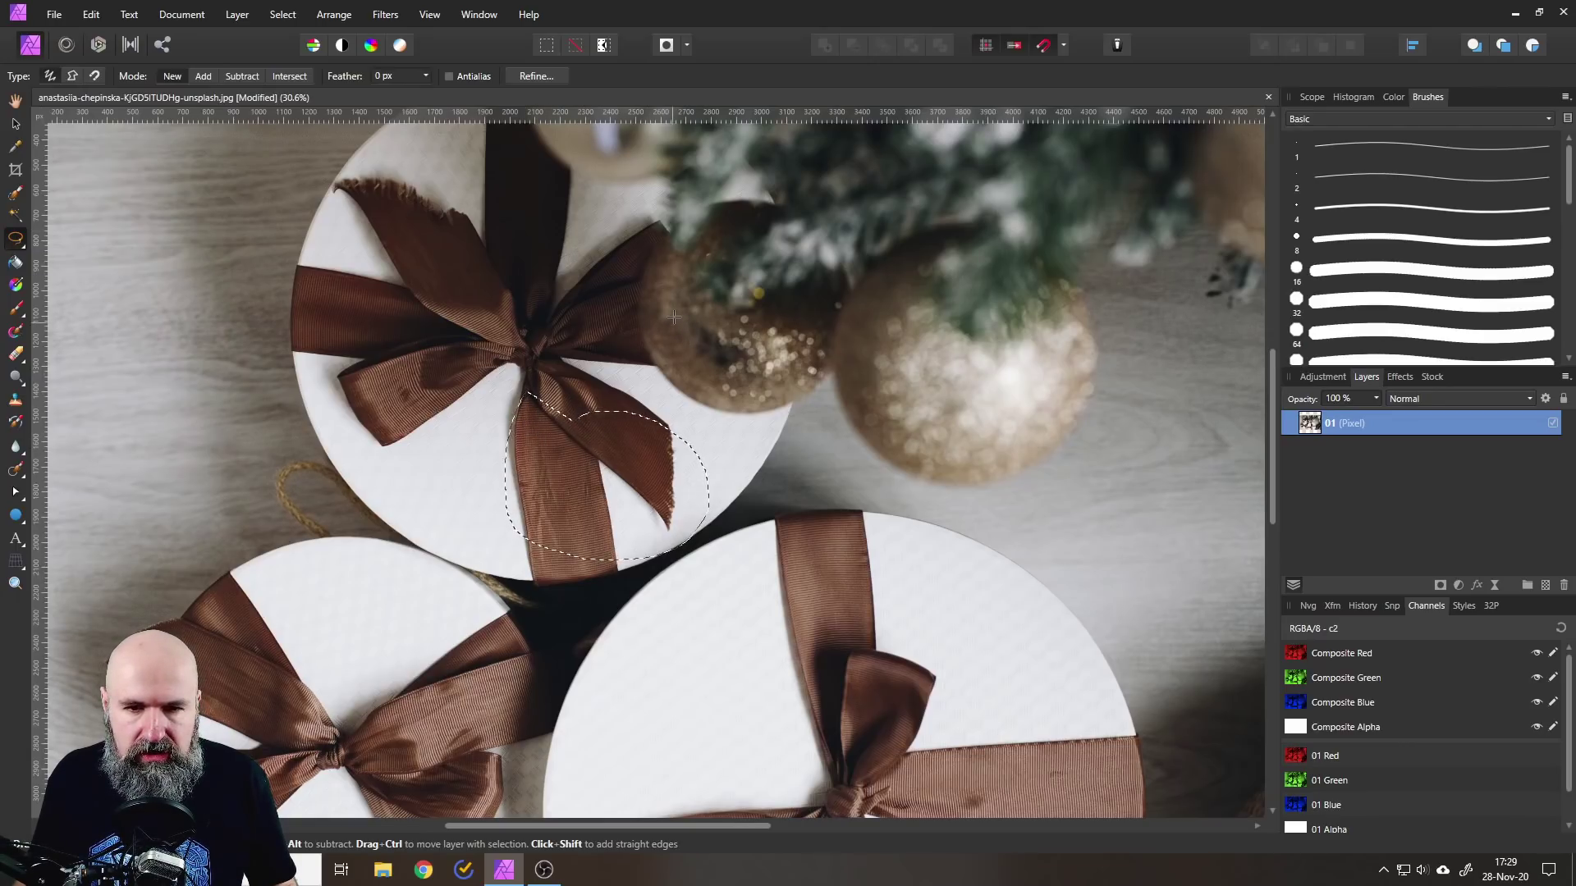
{"action": "left_click_drag", "start_coordinate": [678, 310], "coordinate": [738, 367]}
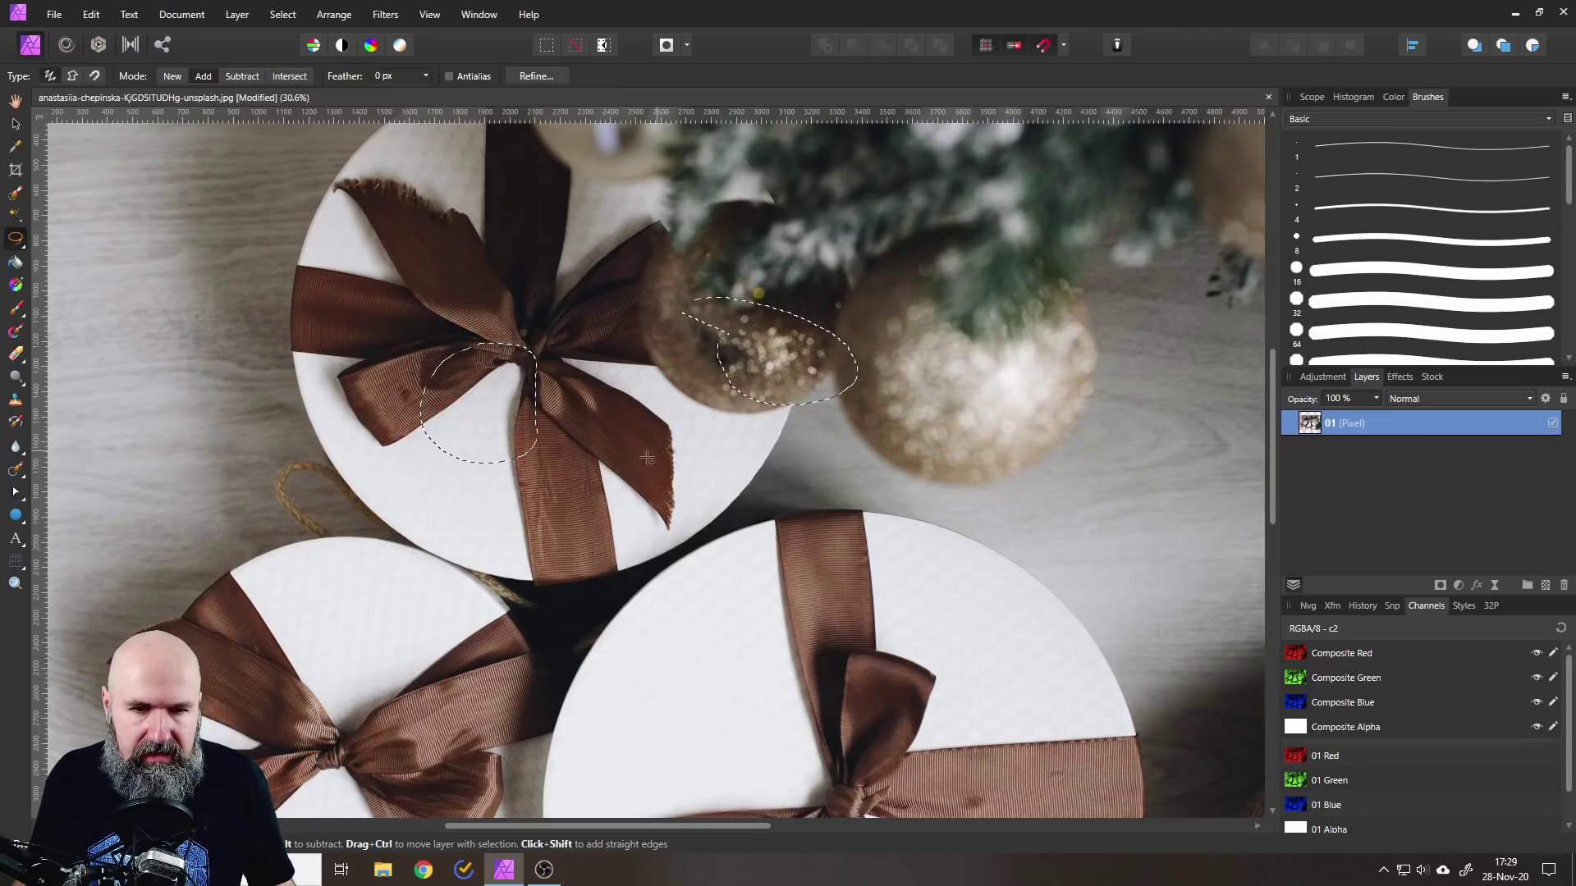
{"action": "left_click_drag", "start_coordinate": [672, 505], "coordinate": [667, 525]}
{"action": "left_click_drag", "start_coordinate": [809, 470], "coordinate": [854, 493]}
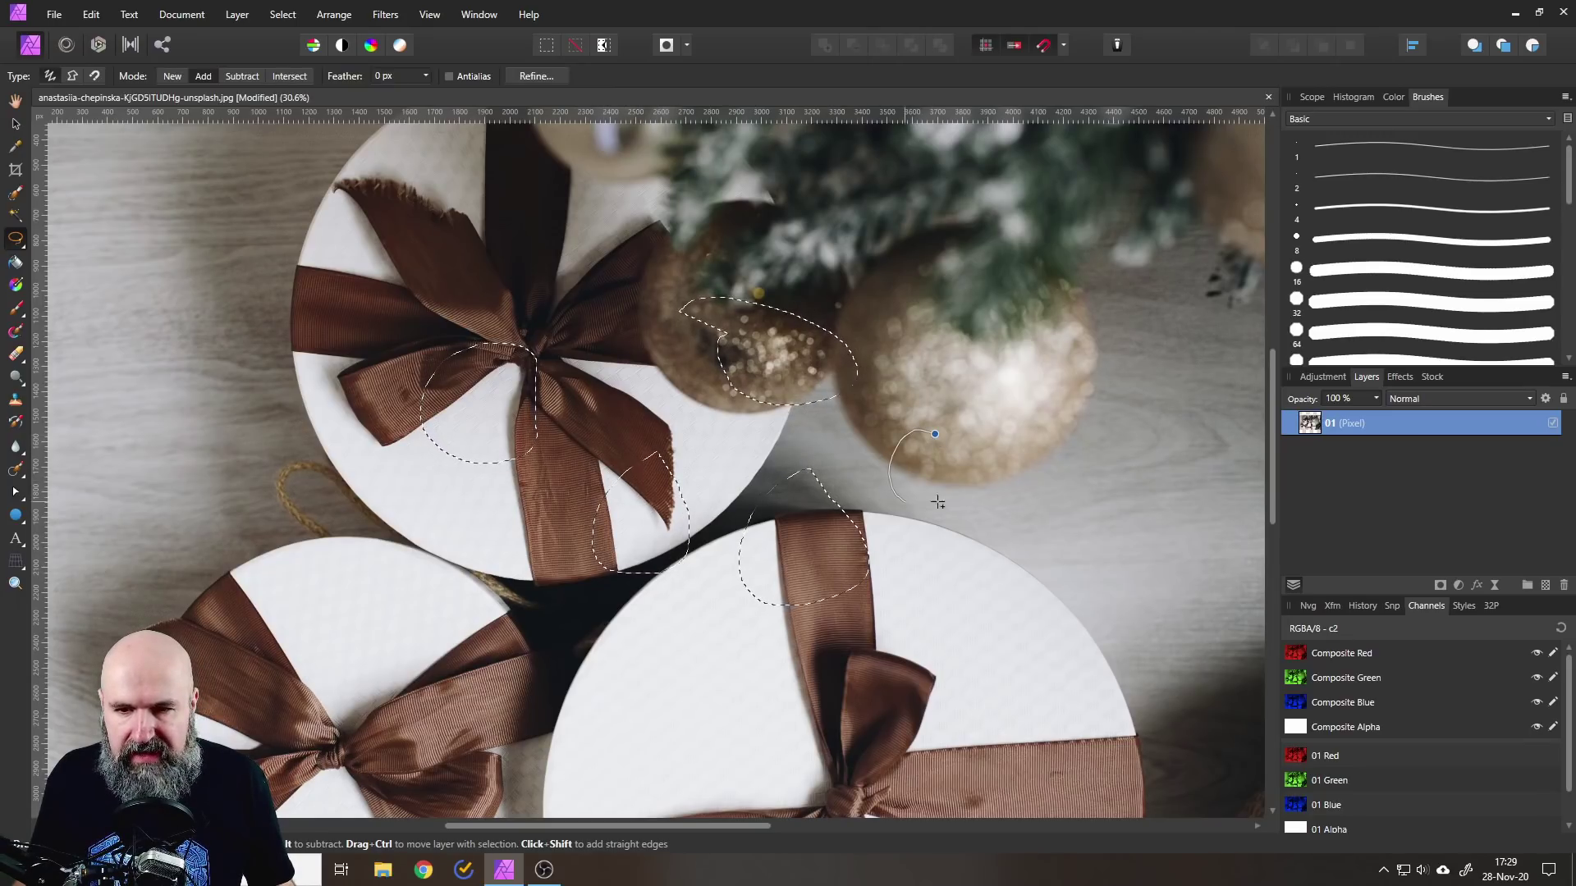
{"action": "left_click_drag", "start_coordinate": [784, 356], "coordinate": [772, 415]}
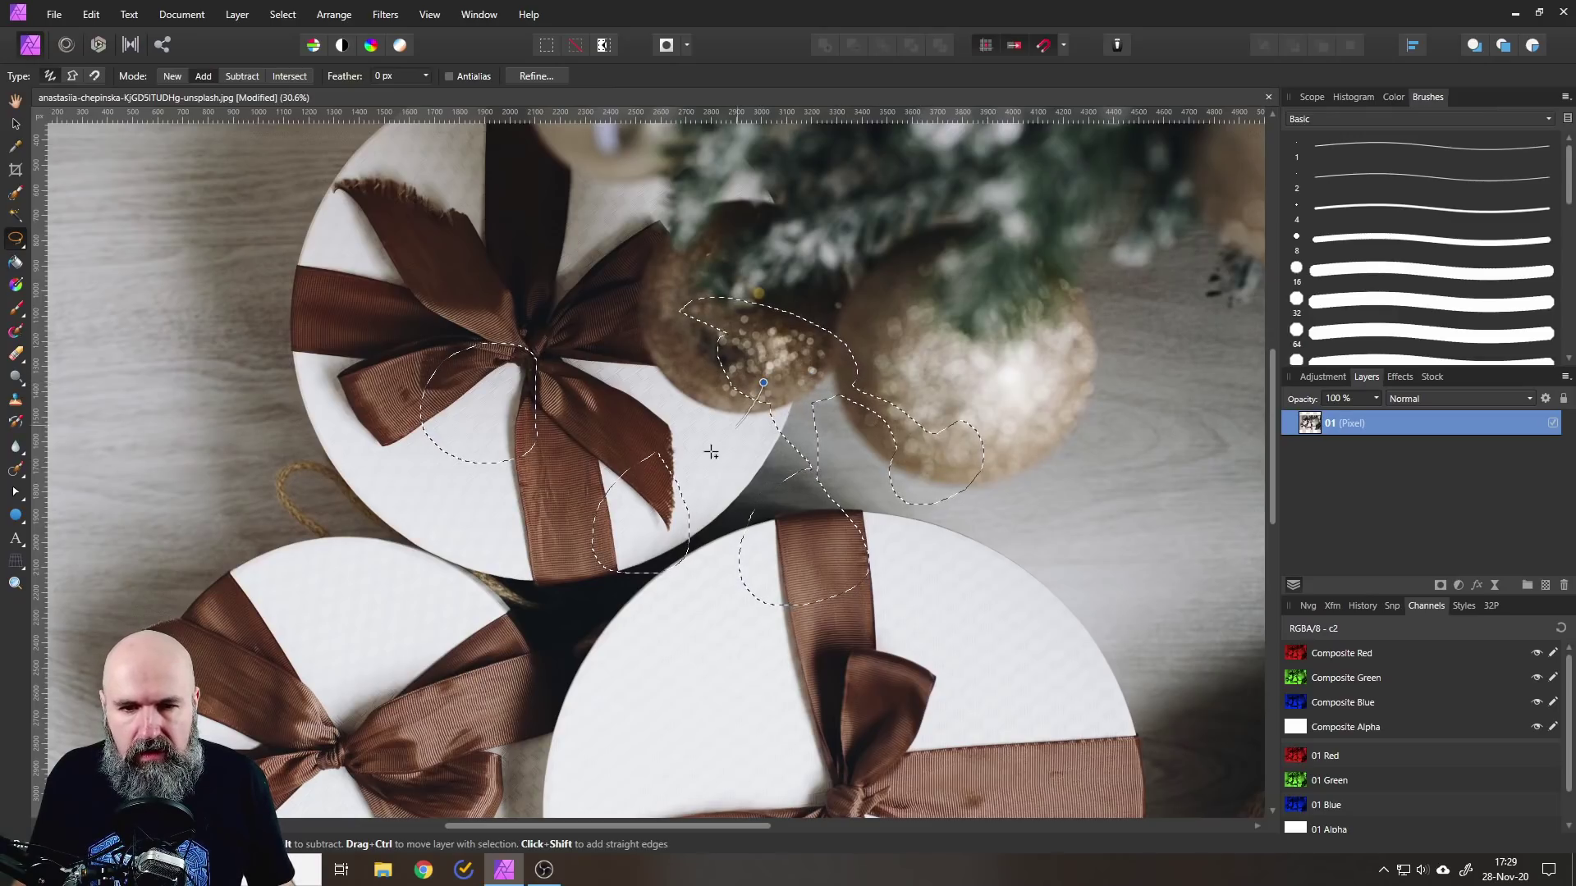
{"action": "left_click_drag", "start_coordinate": [749, 419], "coordinate": [742, 401]}
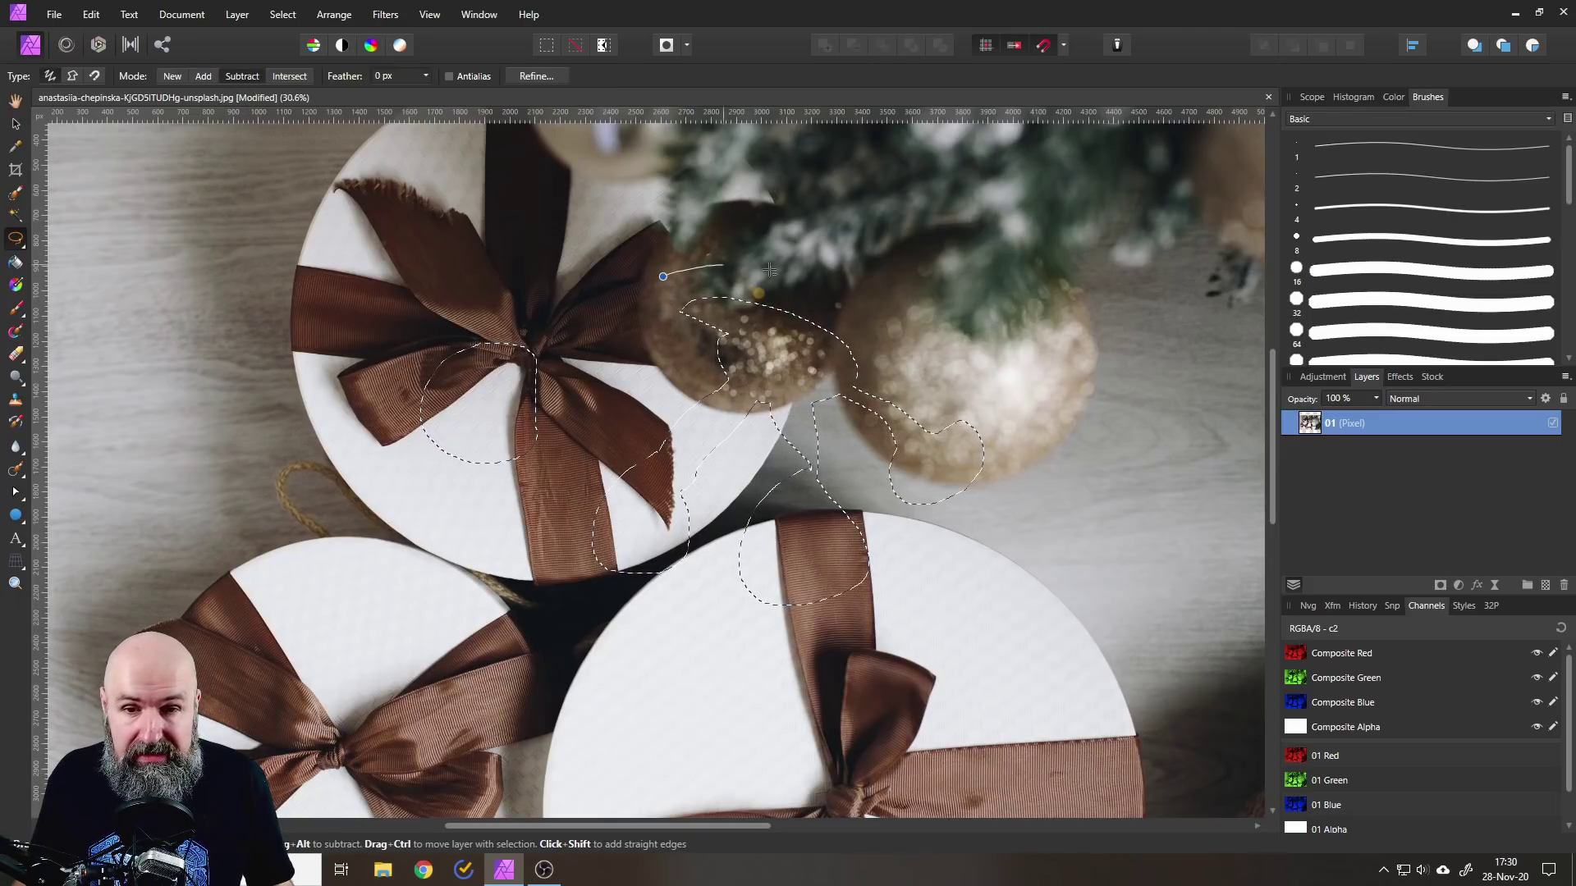
- Subtract freehand areas from the selection over the small bauble and around the upper box's bow
{"action": "mouse_move", "coordinate": [769, 269]}
{"action": "left_mouse_down"}
{"action": "mouse_move", "coordinate": [913, 337]}
{"action": "mouse_move", "coordinate": [886, 406]}
{"action": "left_mouse_up"}
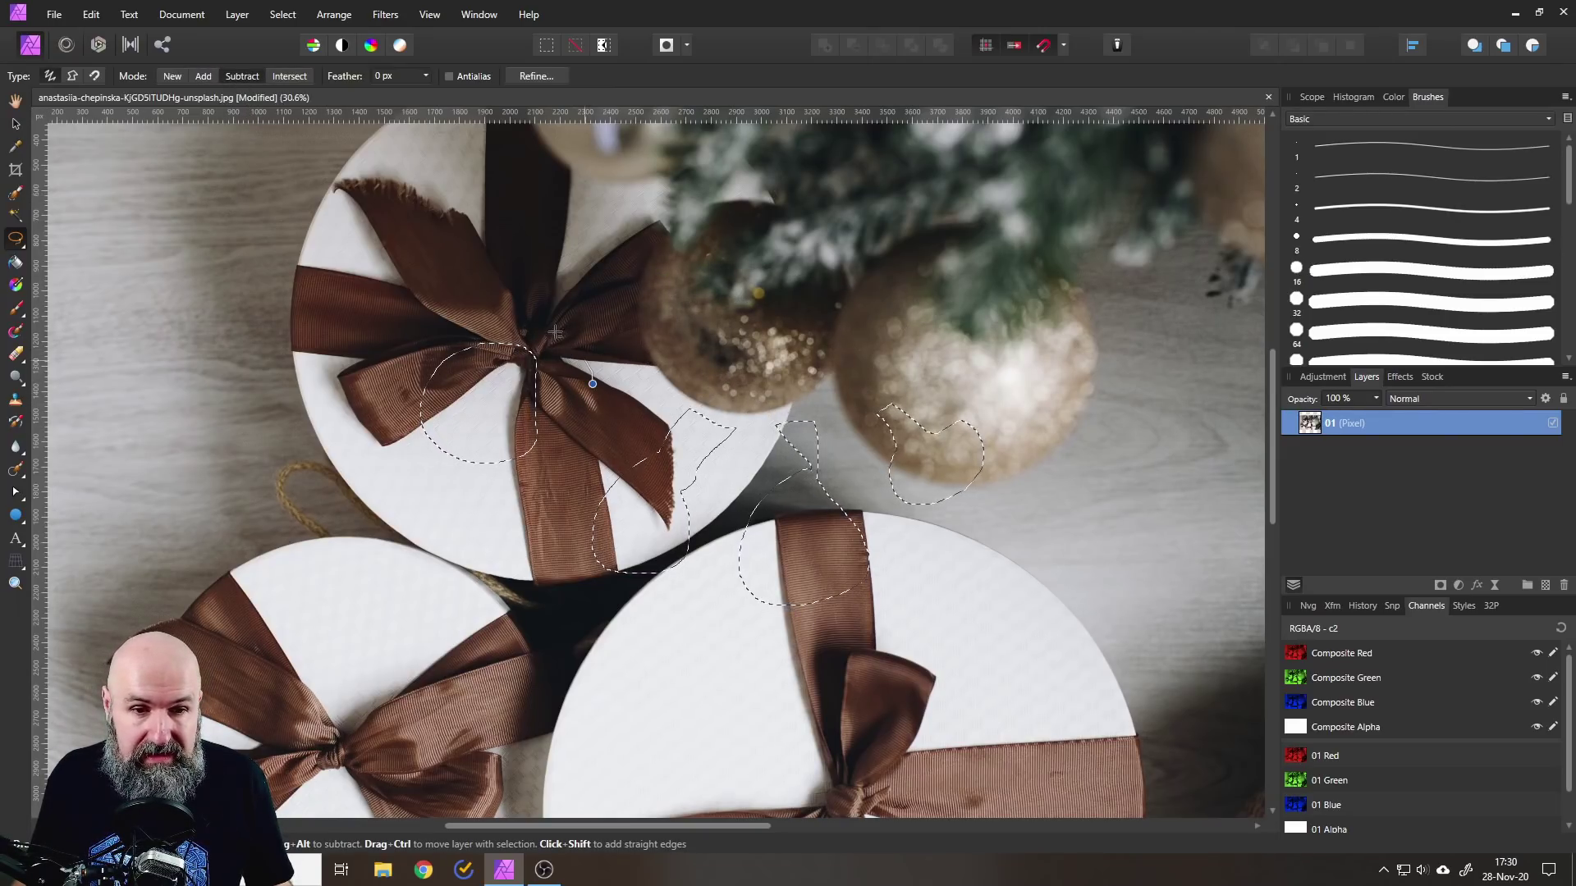
{"action": "left_click_drag", "start_coordinate": [516, 503], "coordinate": [522, 502]}
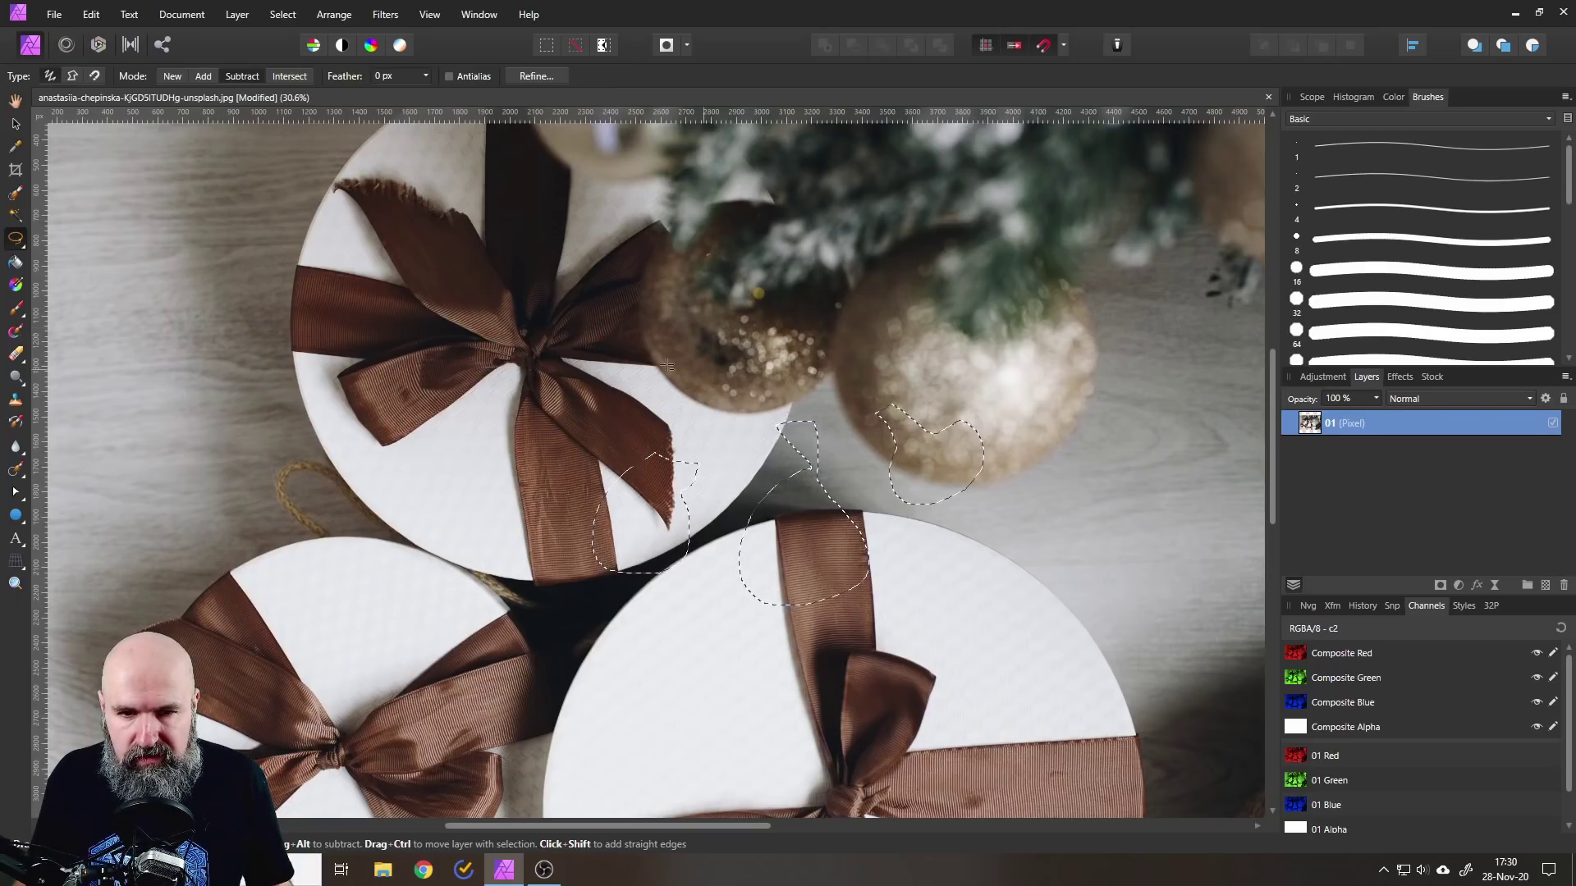
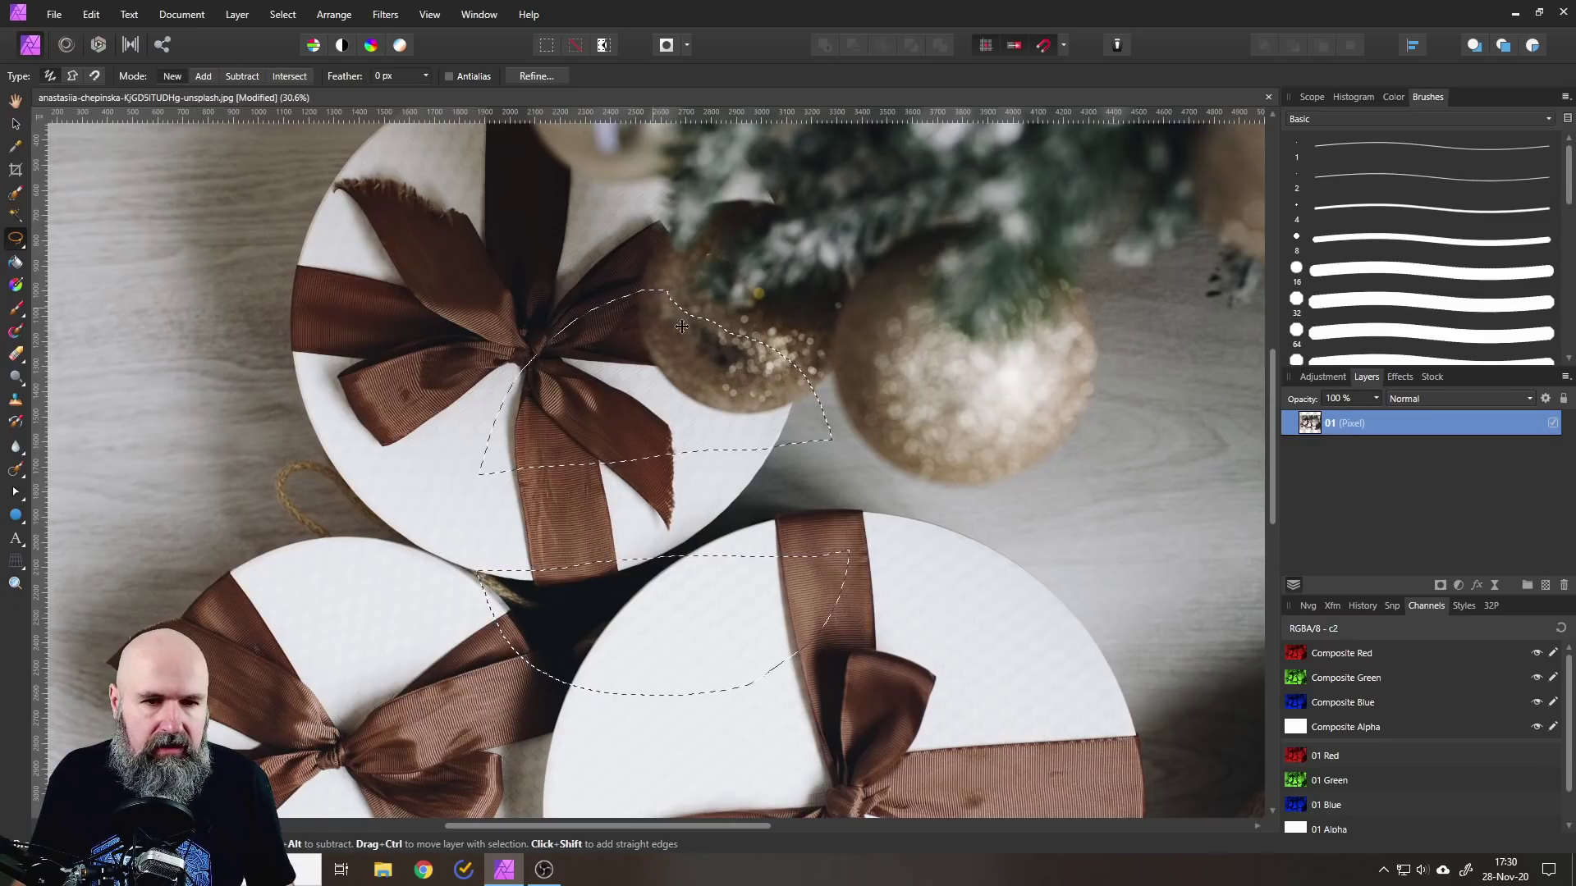
- Draw a fresh freehand selection from the small bauble down to the large box and intersect it with a second freehand area
{"action": "mouse_move", "coordinate": [641, 259]}
{"action": "left_mouse_down"}
{"action": "mouse_move", "coordinate": [718, 703]}
{"action": "mouse_move", "coordinate": [636, 339]}
{"action": "mouse_move", "coordinate": [638, 264]}
{"action": "left_mouse_up"}
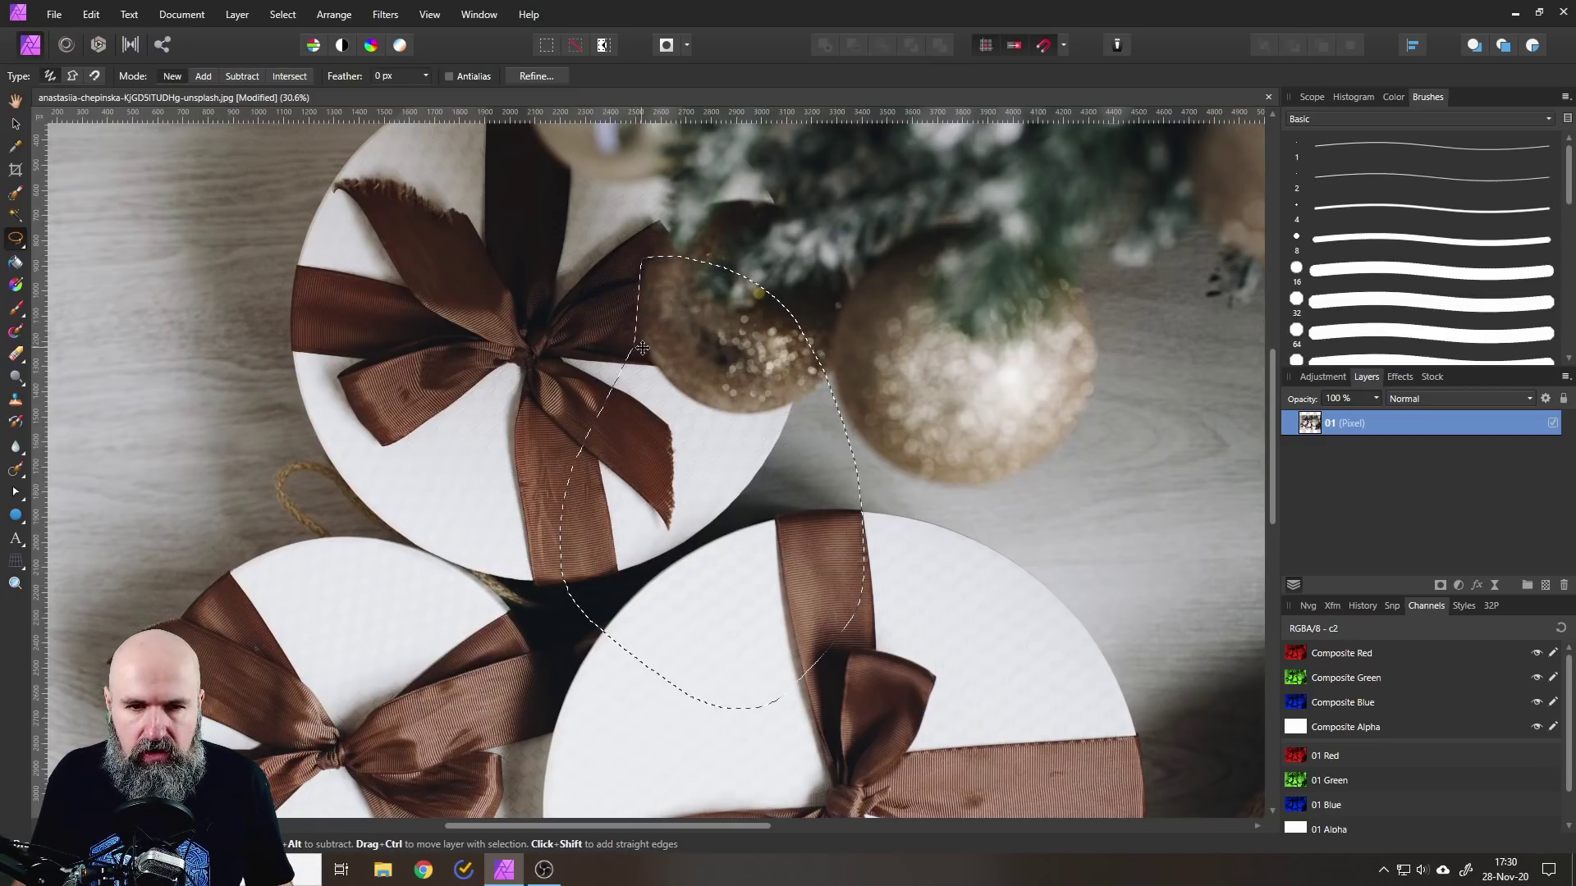
{"action": "left_click", "coordinate": [287, 75]}
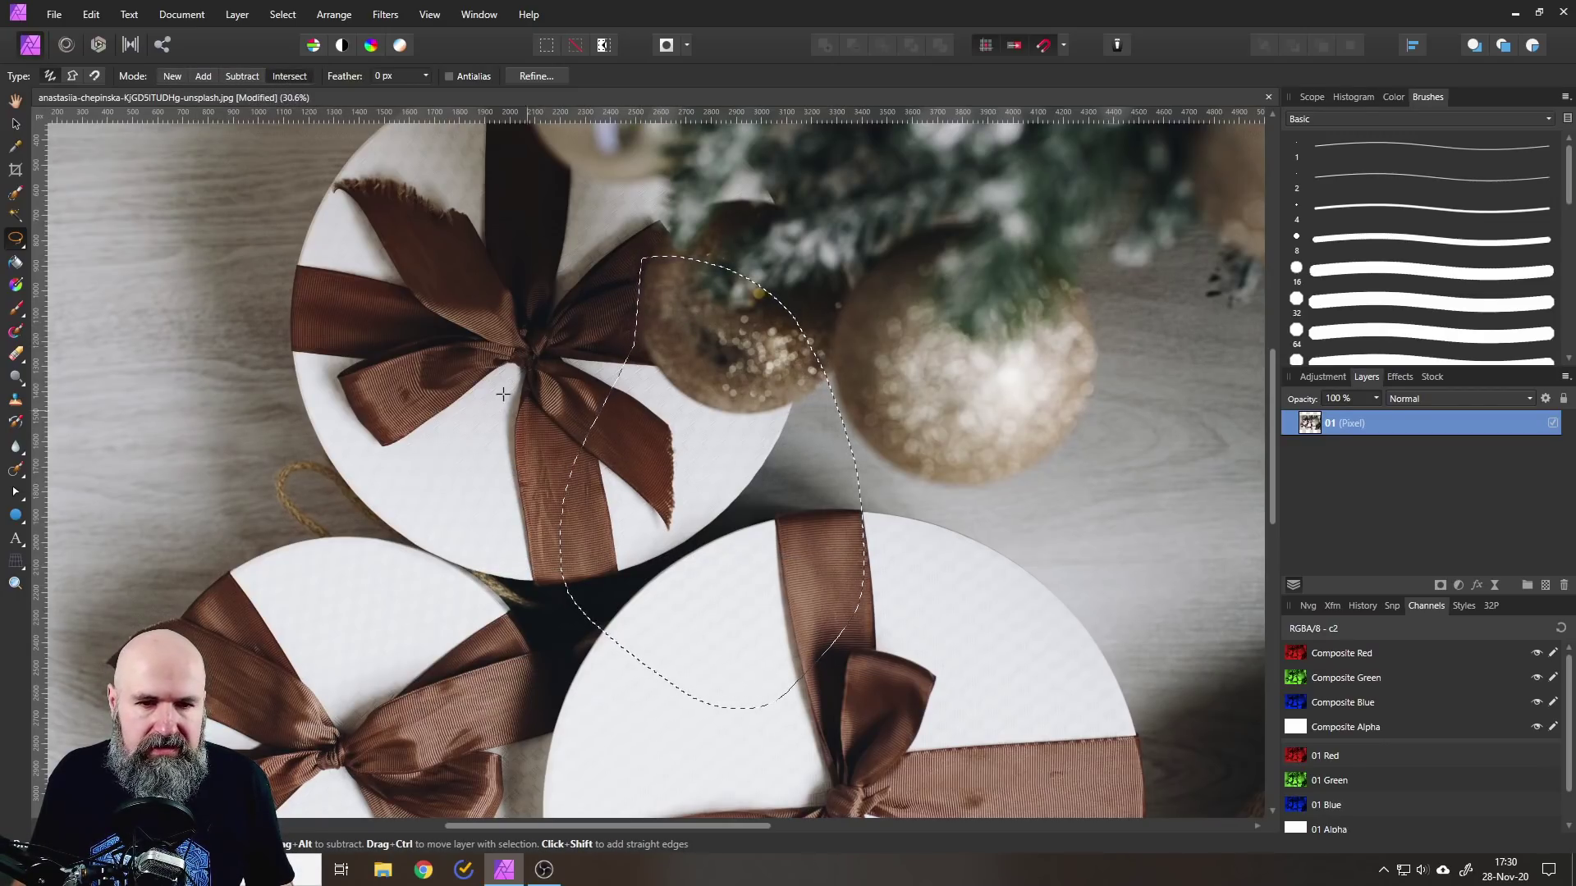
{"action": "mouse_move", "coordinate": [504, 442]}
{"action": "left_mouse_down"}
{"action": "mouse_move", "coordinate": [865, 395]}
{"action": "mouse_move", "coordinate": [942, 452]}
{"action": "mouse_move", "coordinate": [858, 520]}
{"action": "mouse_move", "coordinate": [653, 547]}
{"action": "mouse_move", "coordinate": [515, 525]}
{"action": "mouse_move", "coordinate": [502, 452]}
{"action": "left_mouse_up"}
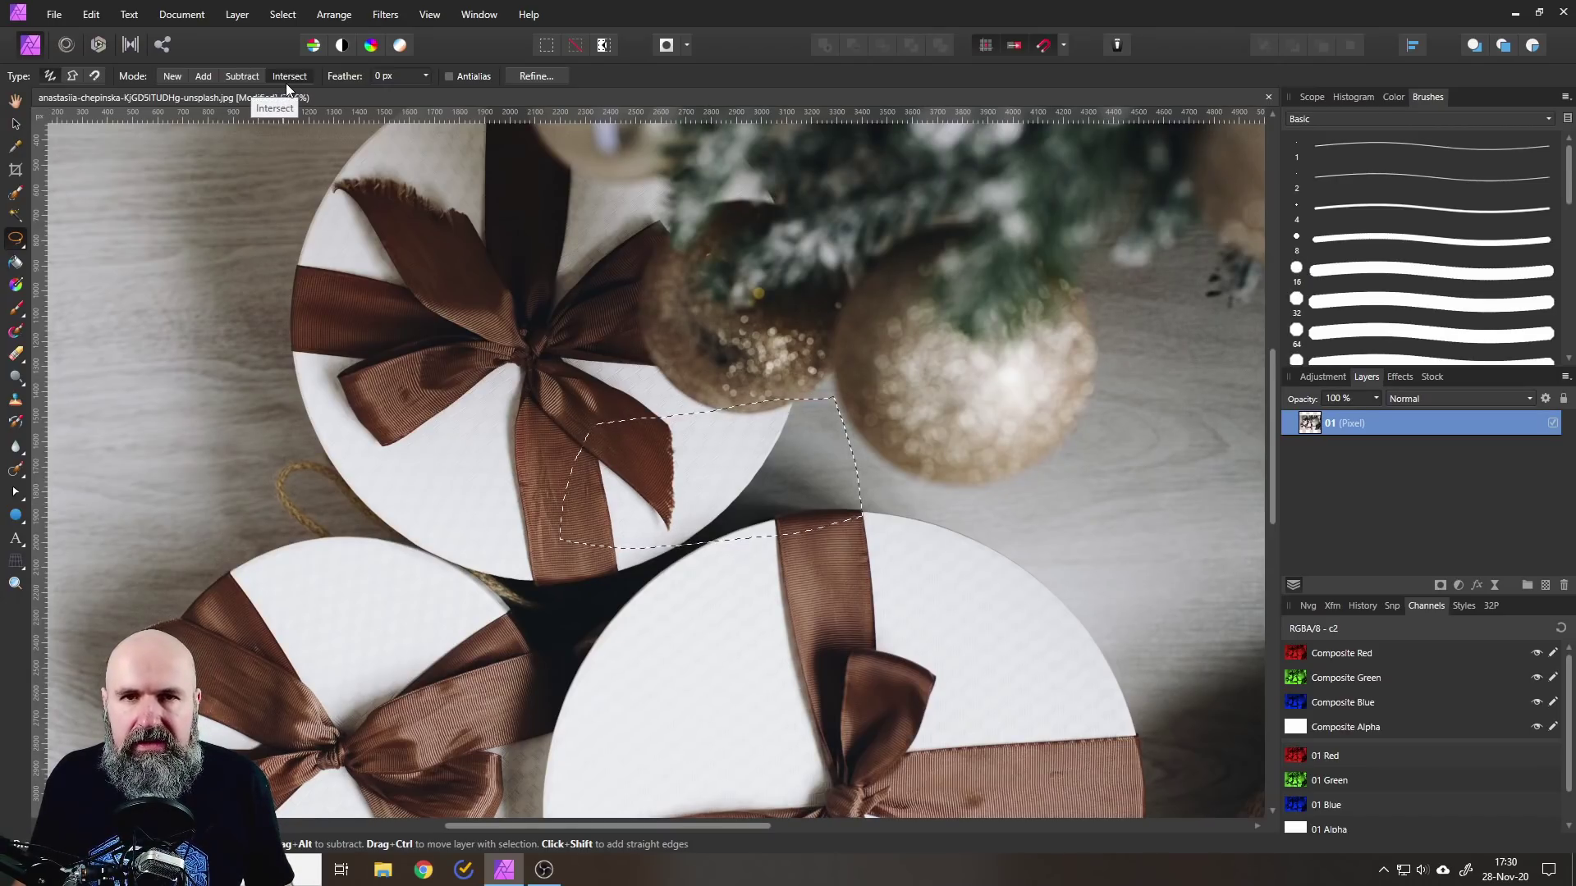
- In new-selection mode, draw a freehand selection across the upper and large boxes, subtract and add areas along its edges, and clear it
{"action": "left_click", "coordinate": [173, 76]}
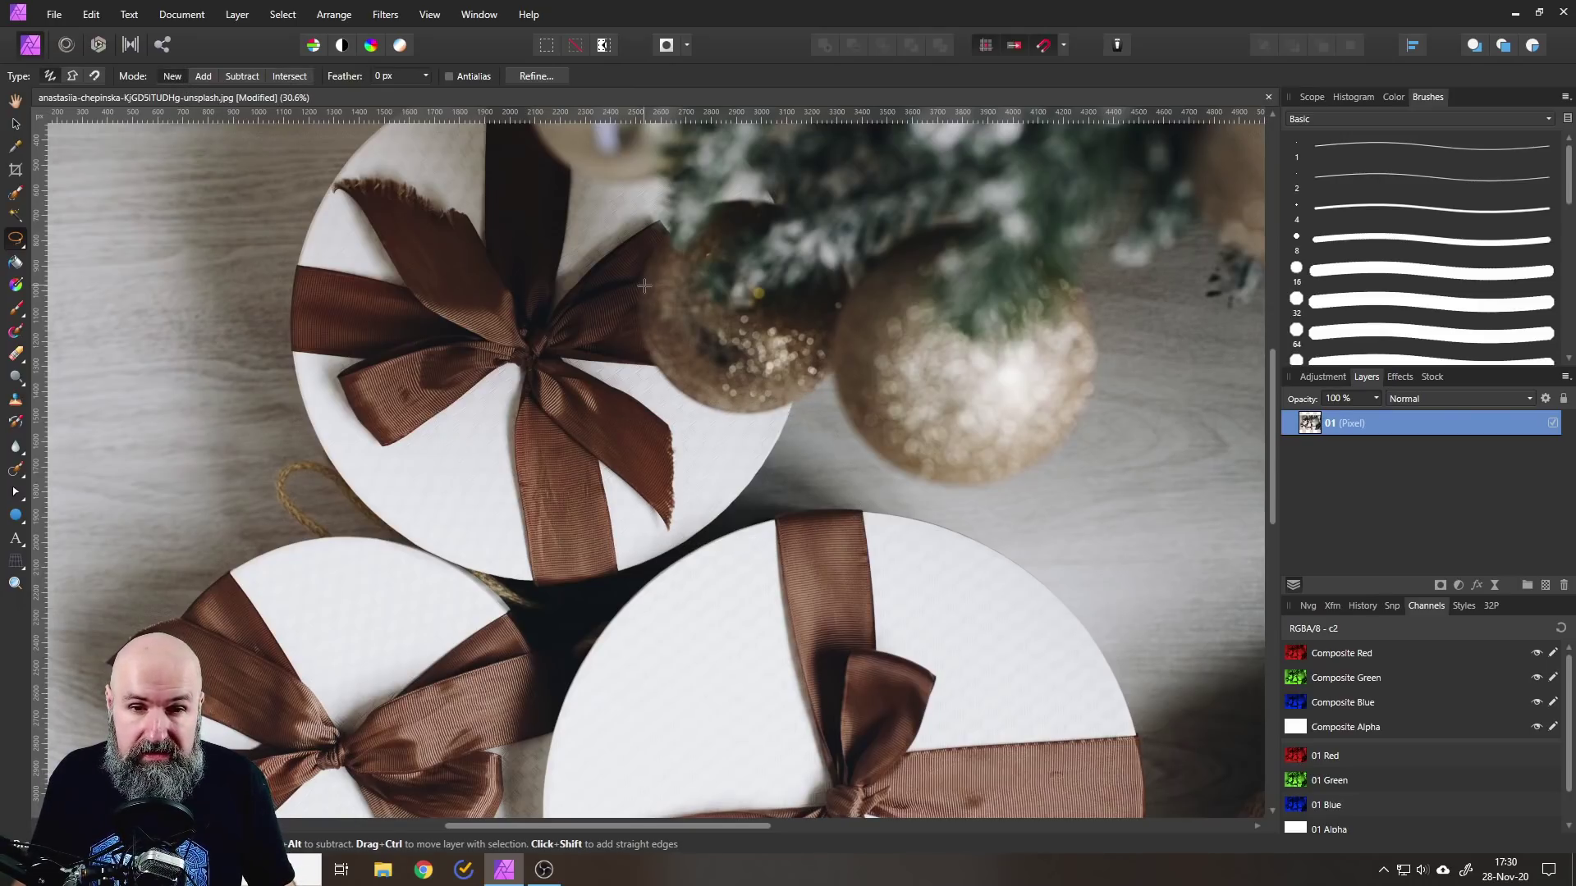
{"action": "mouse_move", "coordinate": [646, 339]}
{"action": "left_mouse_down"}
{"action": "mouse_move", "coordinate": [811, 526]}
{"action": "mouse_move", "coordinate": [740, 365]}
{"action": "mouse_move", "coordinate": [657, 339]}
{"action": "left_mouse_up"}
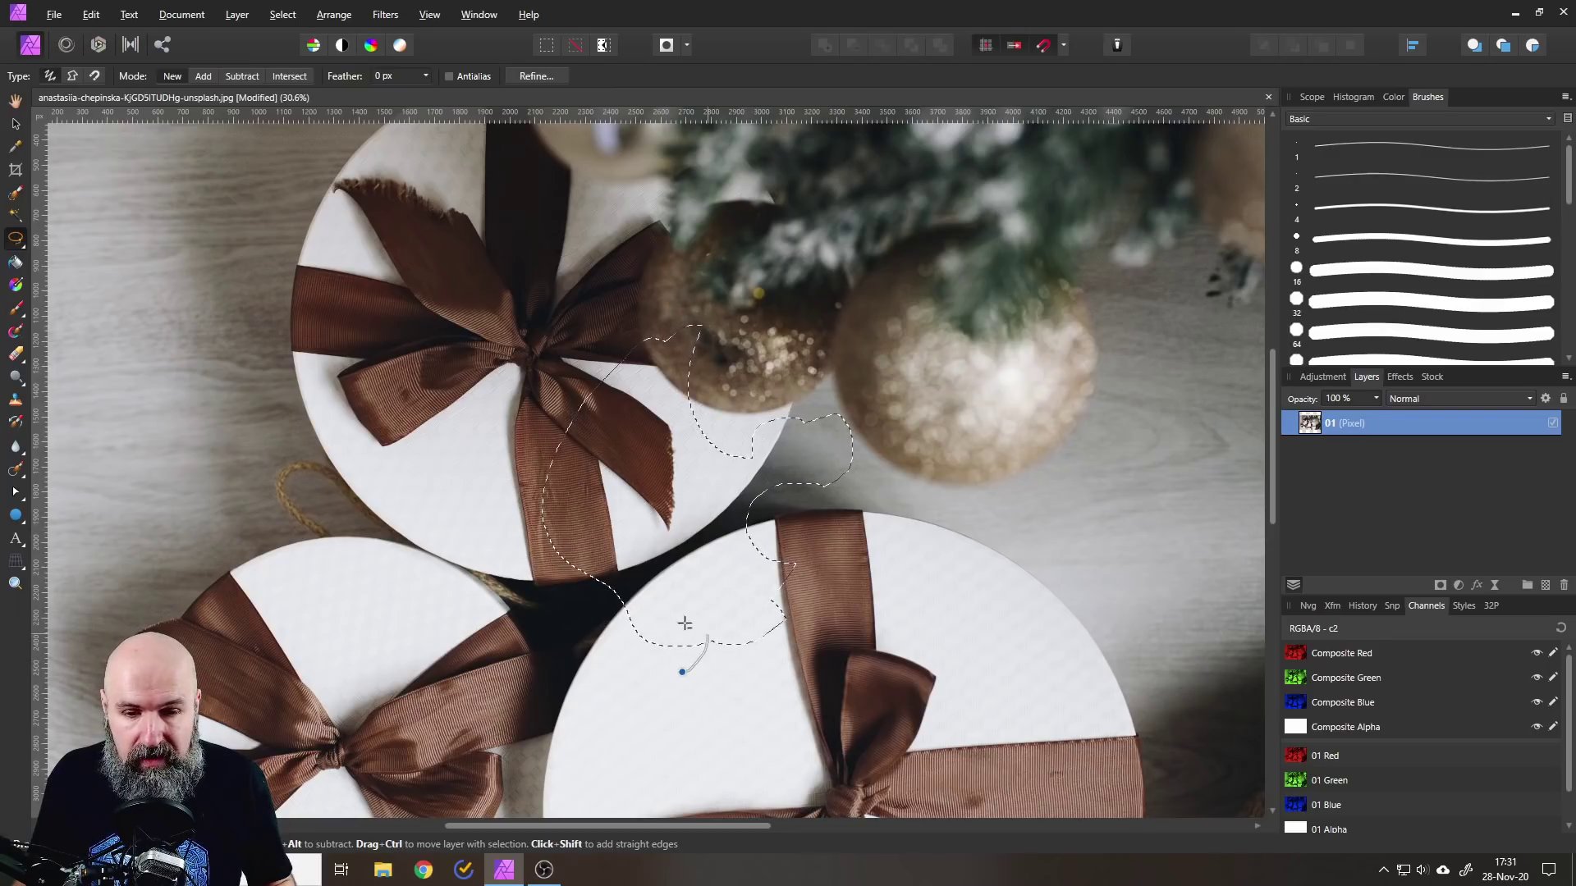
{"action": "left_click_drag", "start_coordinate": [639, 334], "coordinate": [735, 243]}
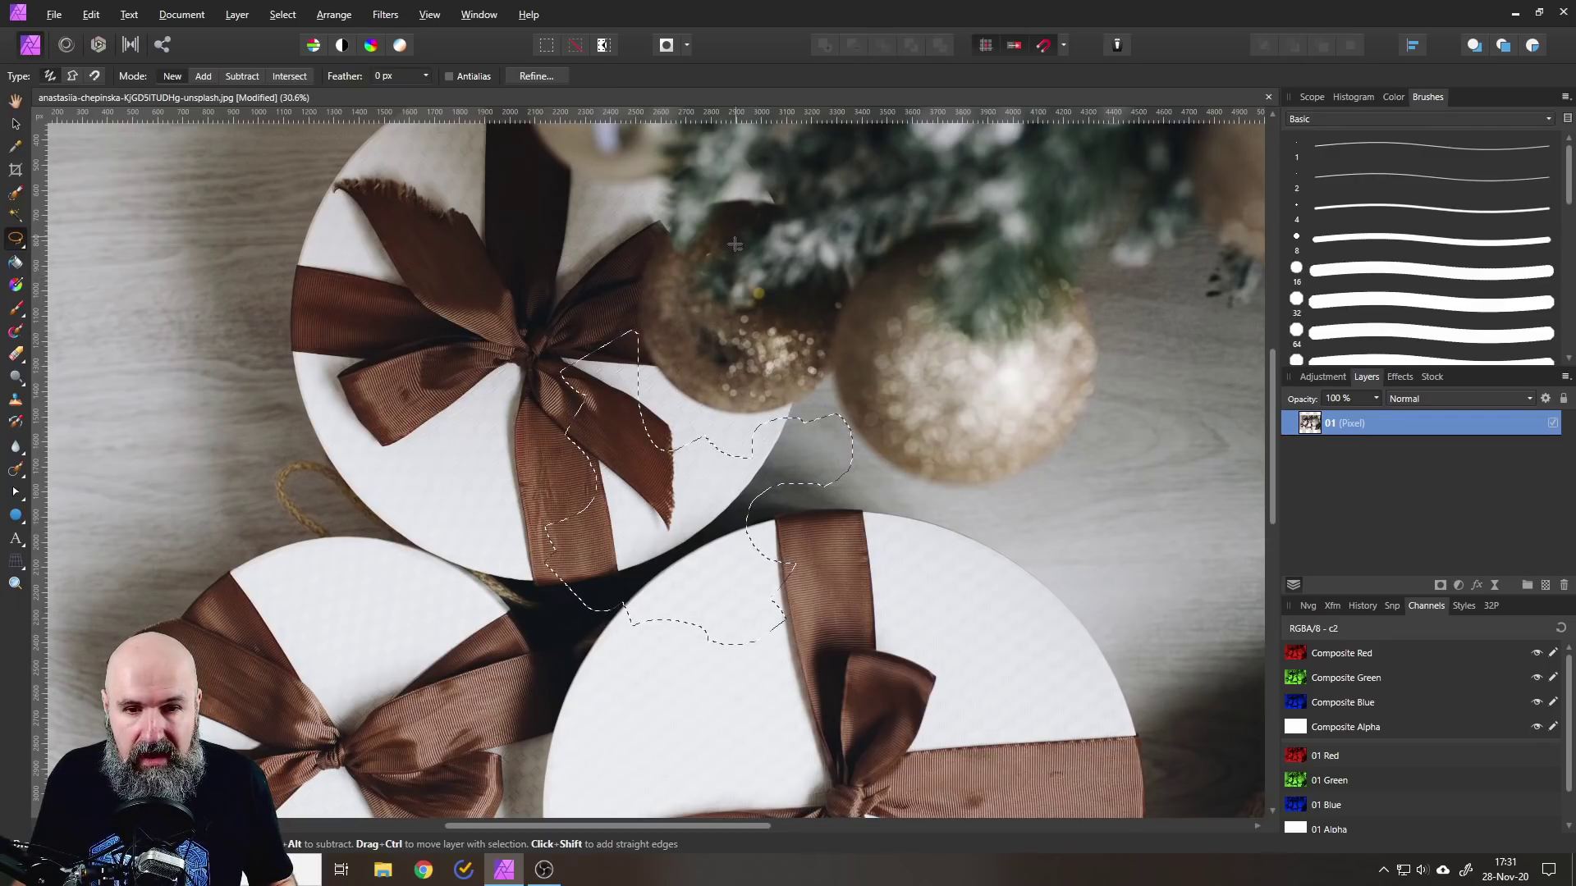
{"action": "mouse_move", "coordinate": [620, 306]}
{"action": "left_mouse_down"}
{"action": "mouse_move", "coordinate": [768, 386]}
{"action": "mouse_move", "coordinate": [768, 229]}
{"action": "mouse_move", "coordinate": [656, 201]}
{"action": "mouse_move", "coordinate": [670, 284]}
{"action": "left_mouse_up"}
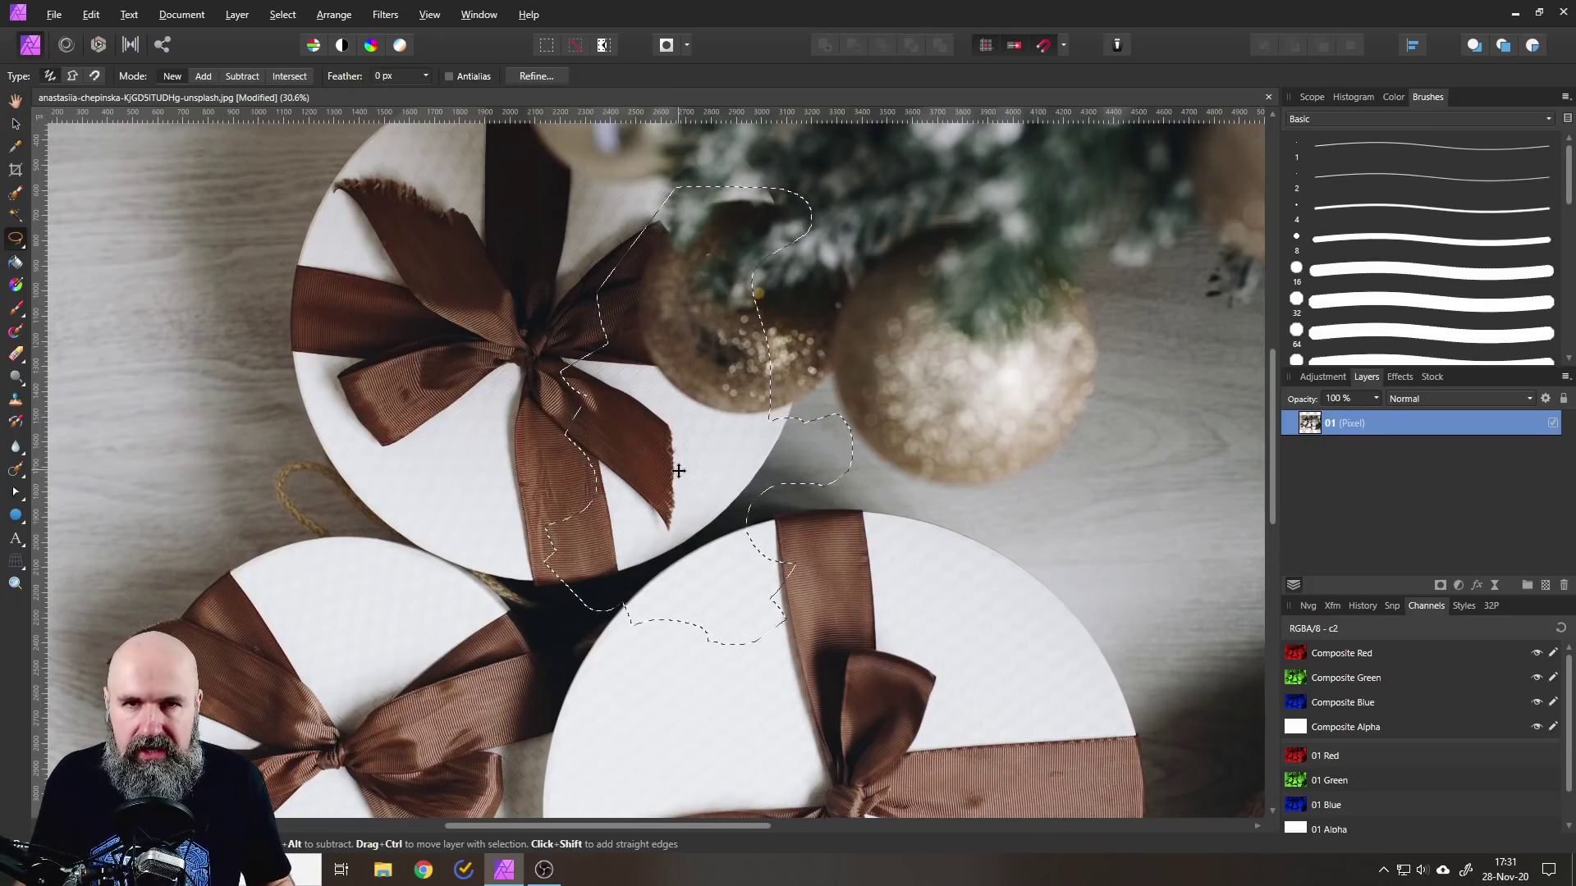
{"action": "key", "text": "ctrl+d"}
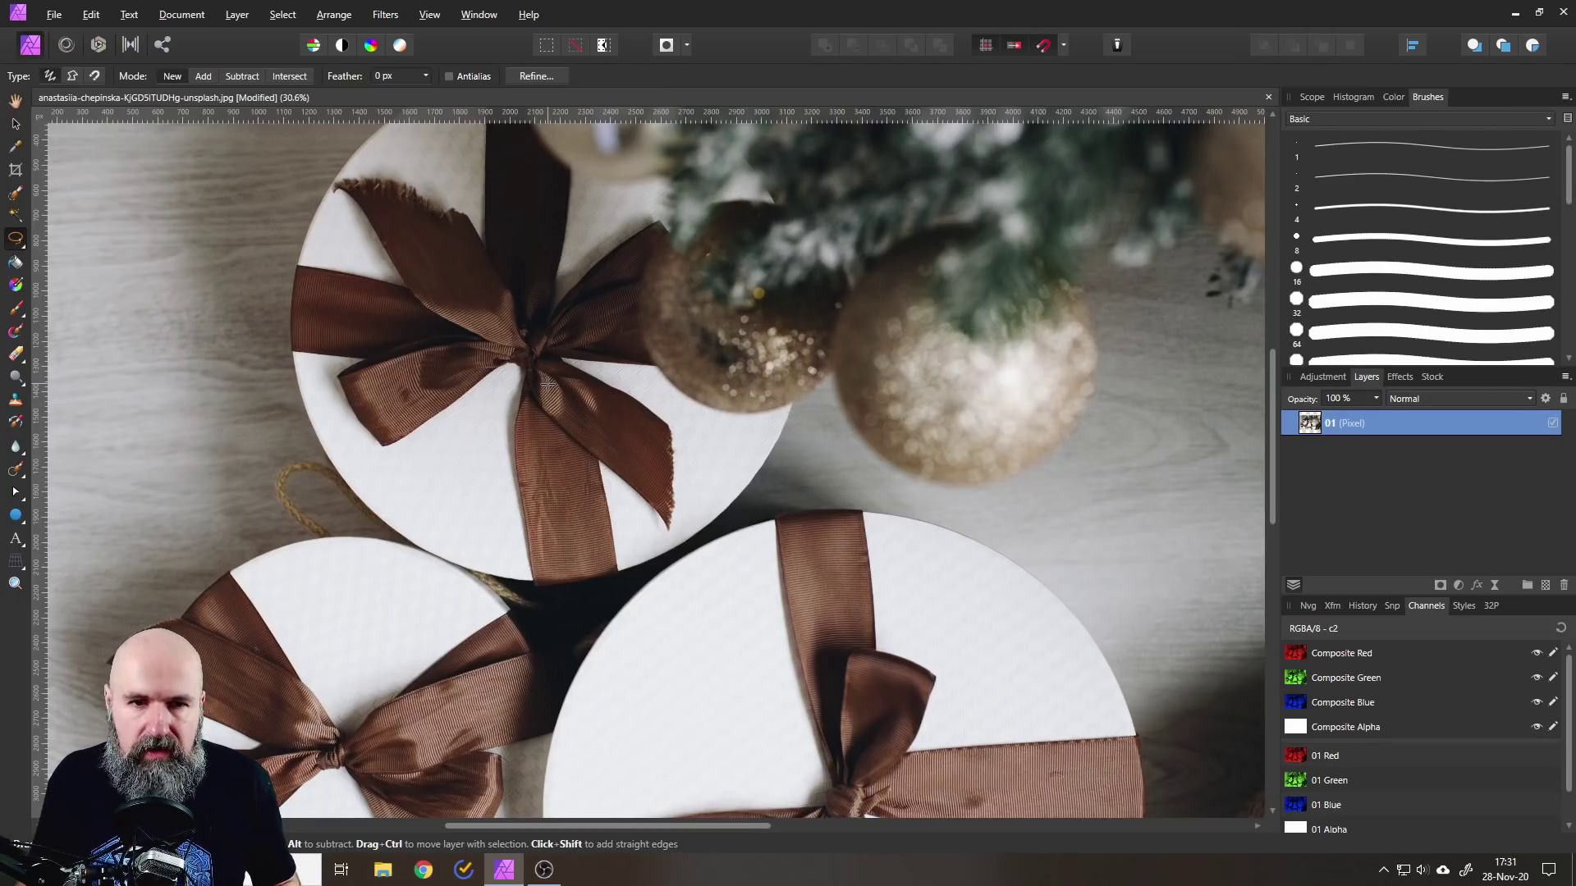
- Draw a circular elliptical marquee around the left gift box, reposition it over the box's outline, and clear the selection
{"action": "scroll", "coordinate": [472, 594], "scroll_direction": "down", "scroll_amount": 3}
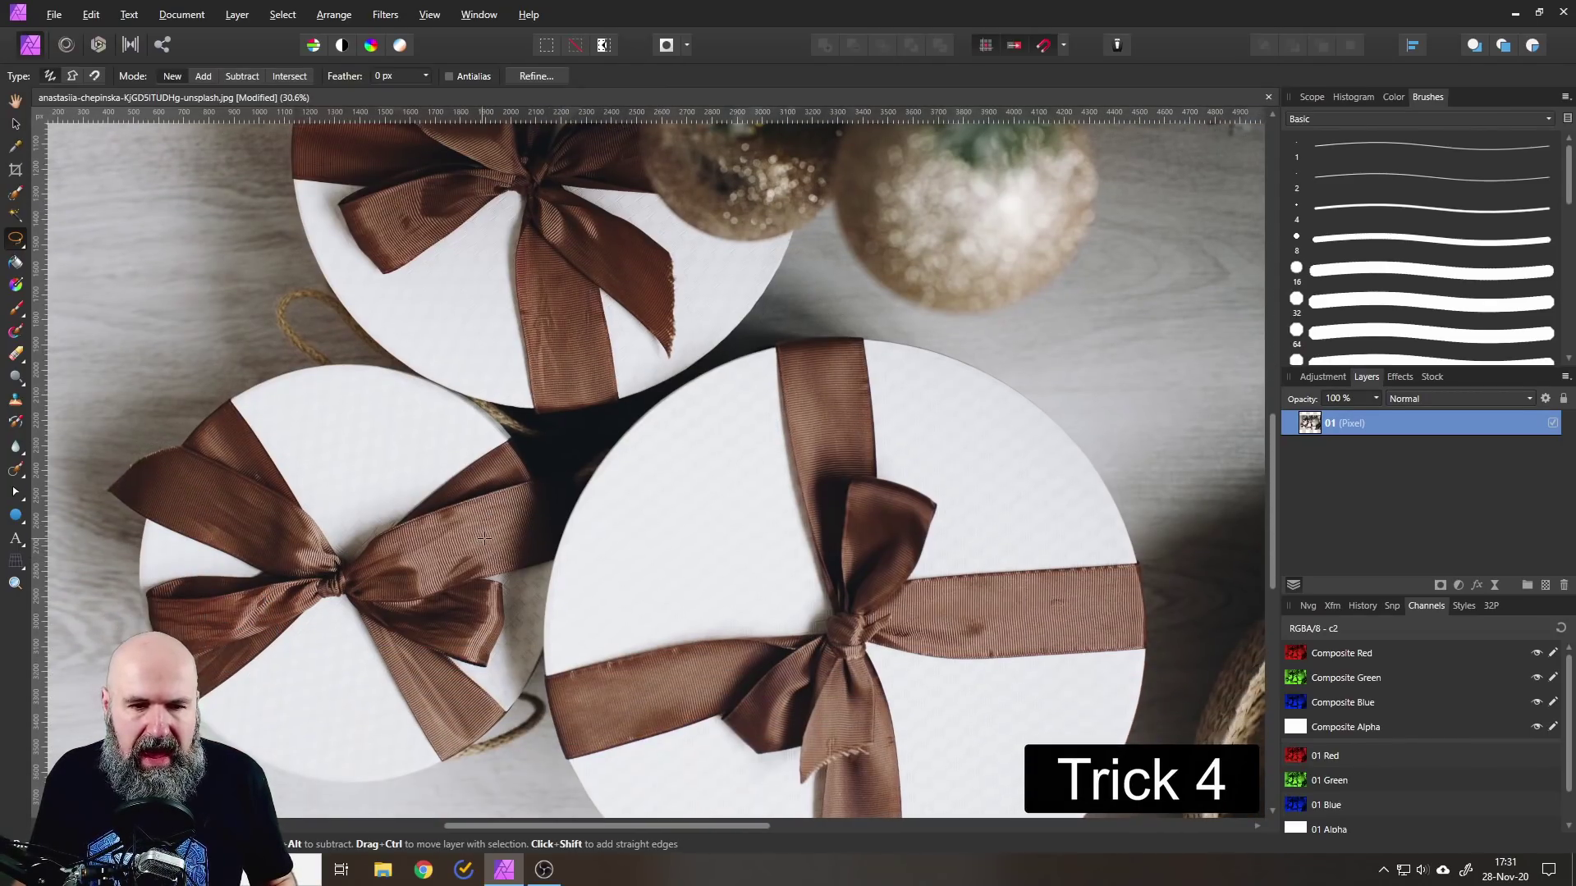
{"action": "scroll", "coordinate": [721, 495], "scroll_direction": "left", "scroll_amount": 3}
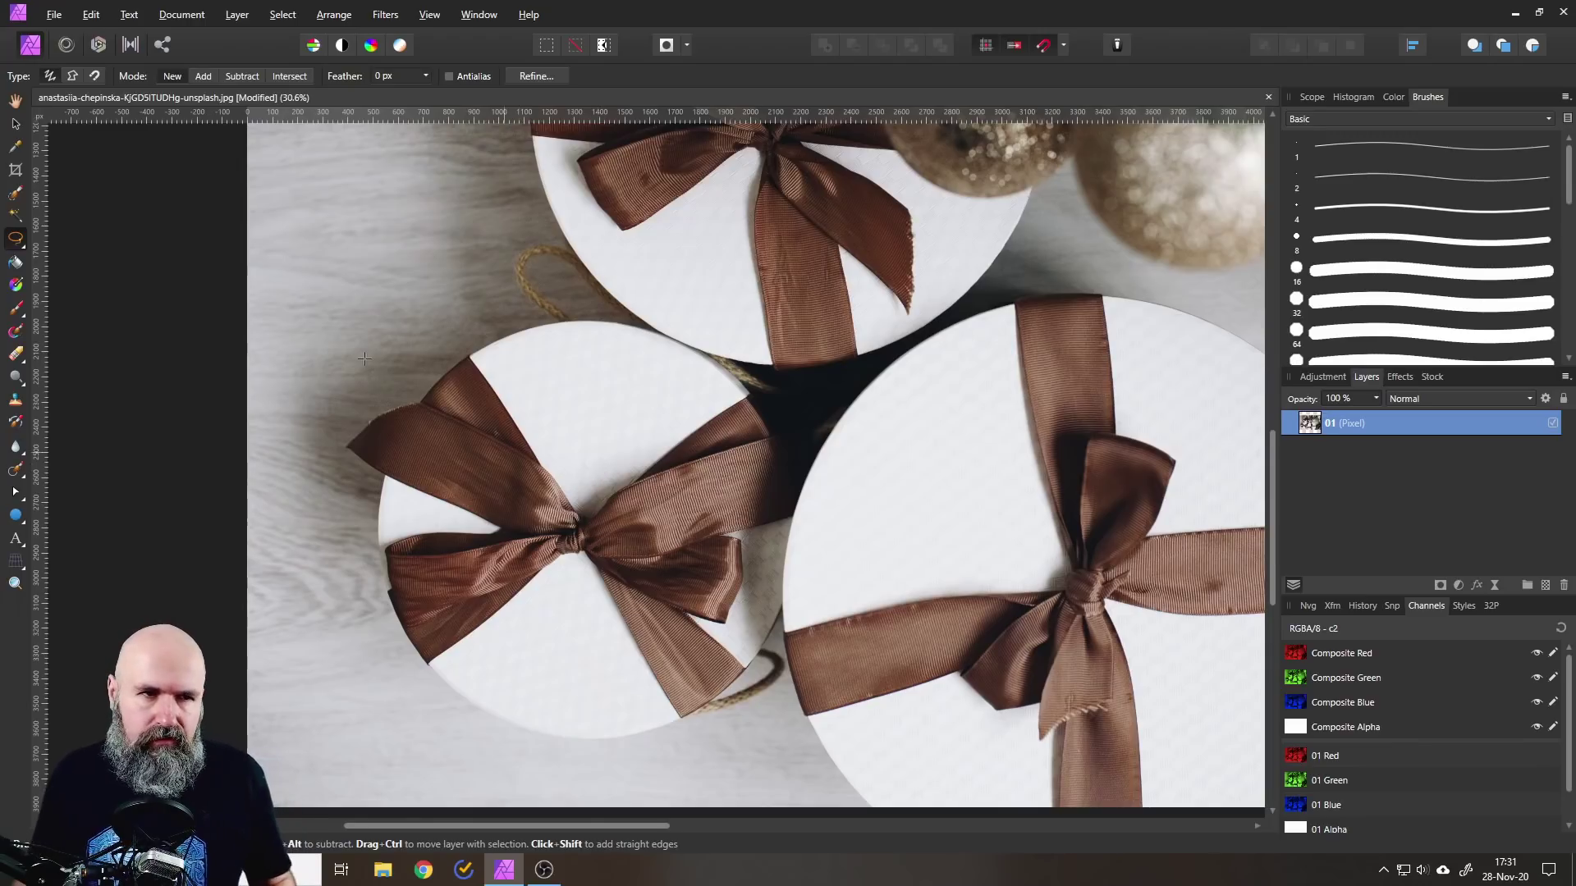
{"action": "left_click", "coordinate": [18, 242]}
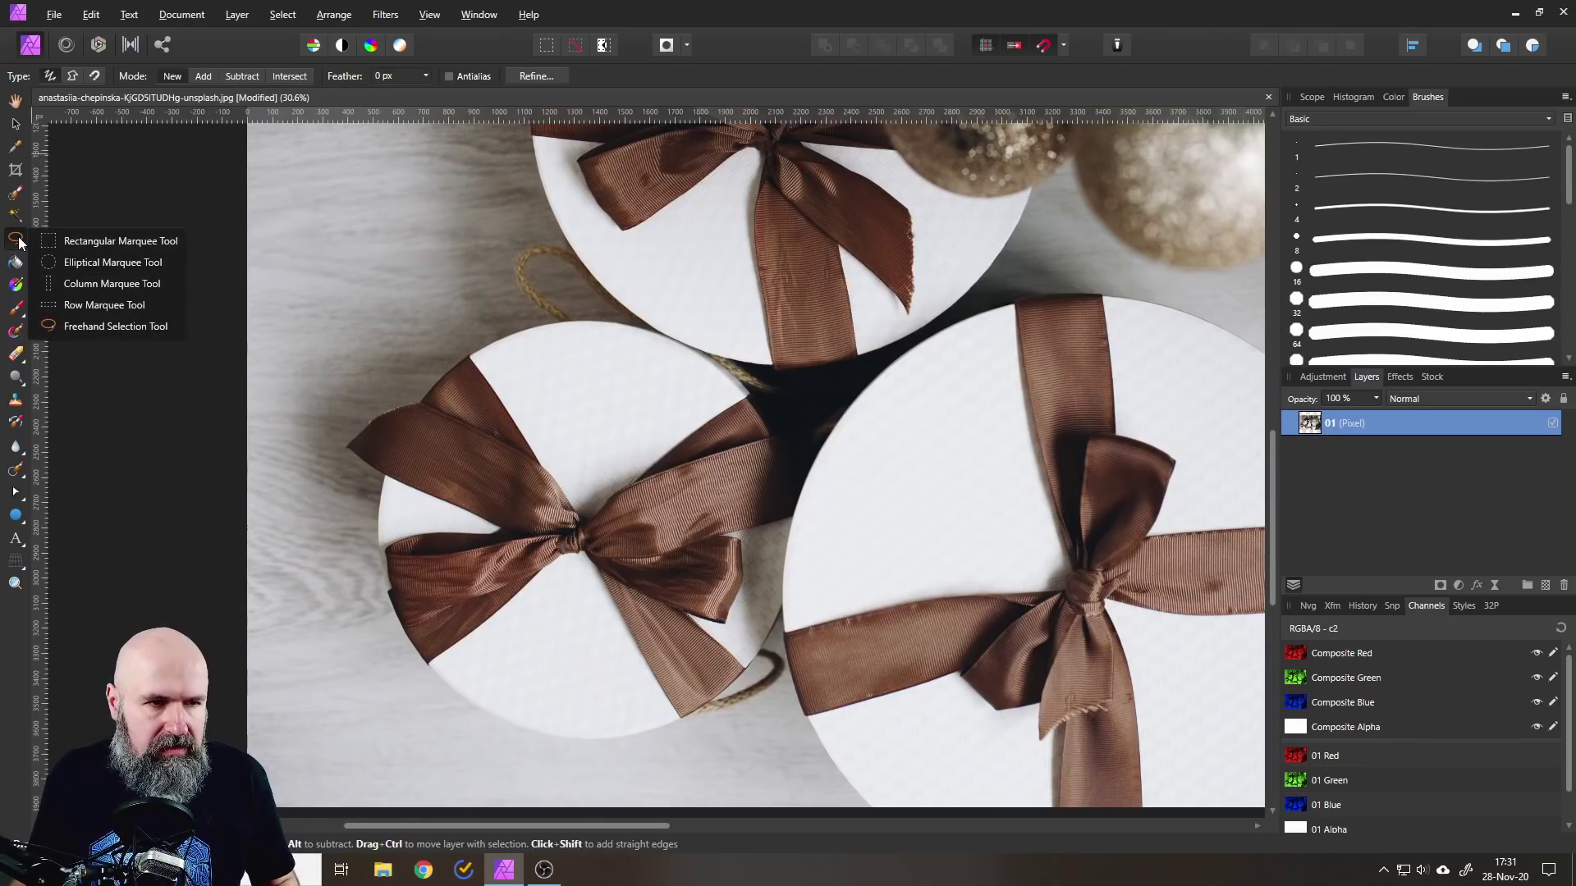
{"action": "left_click", "coordinate": [65, 261]}
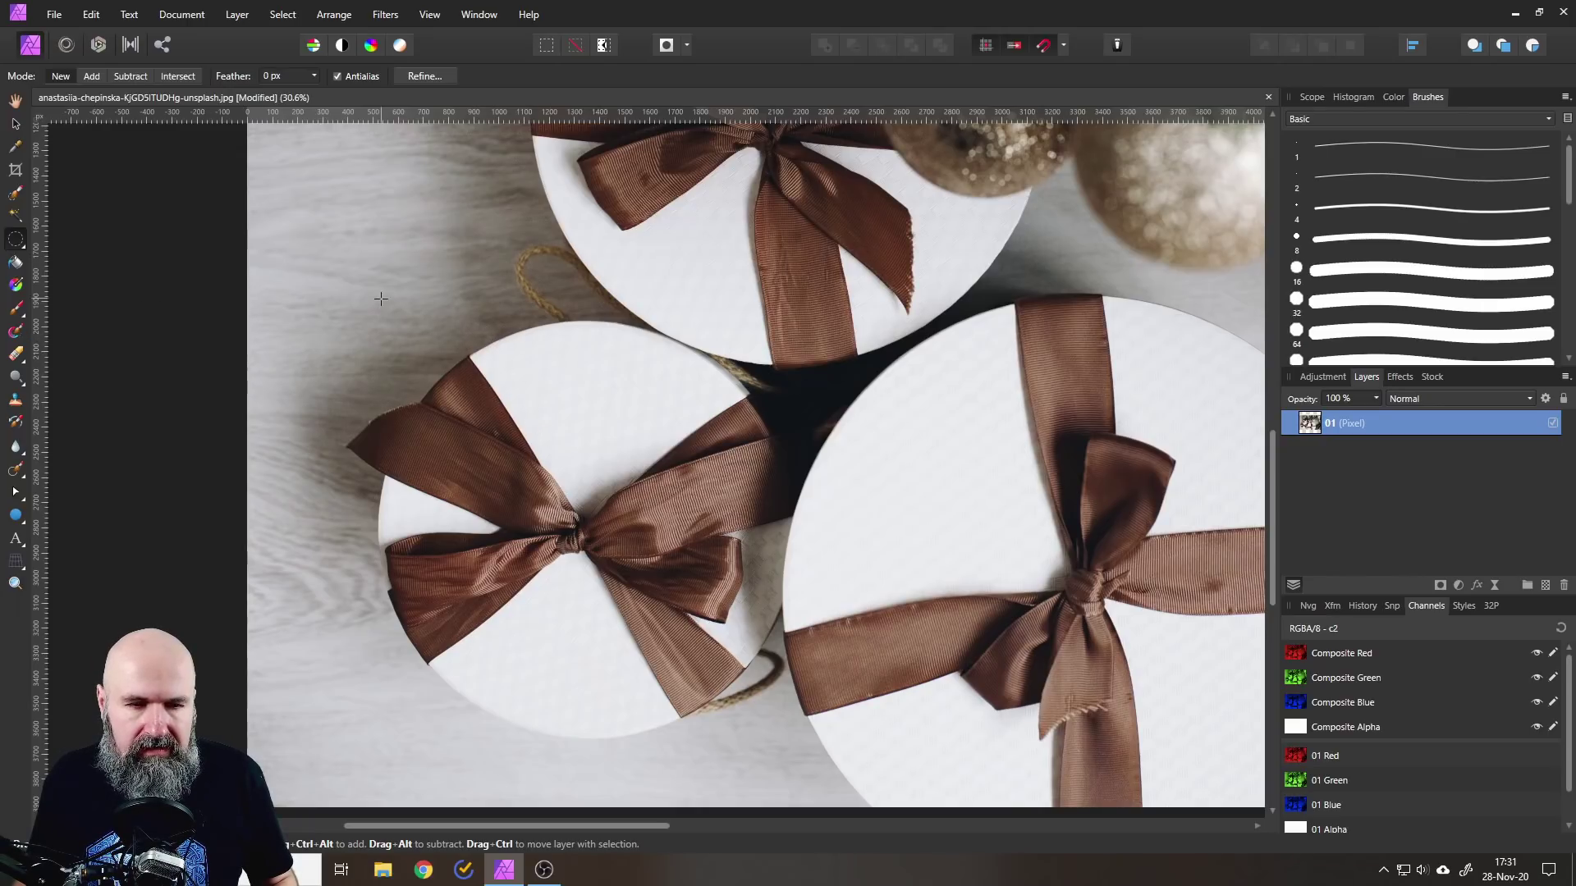
{"action": "left_click_drag", "start_coordinate": [421, 374], "coordinate": [572, 499]}
{"action": "left_click_drag", "start_coordinate": [723, 594], "coordinate": [875, 675]}
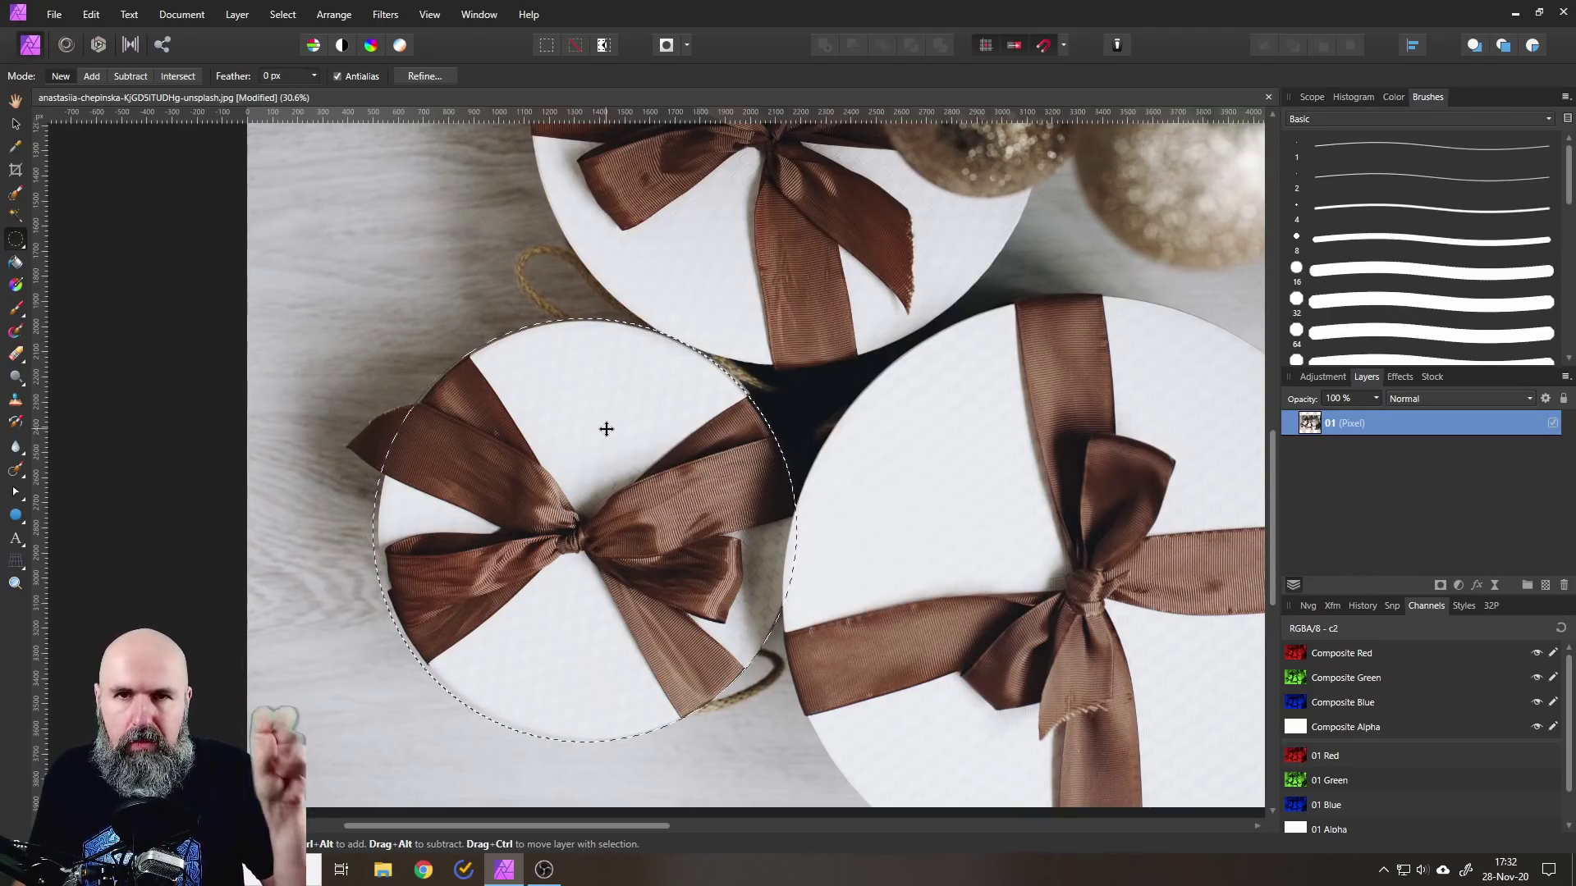
{"action": "left_click_drag", "start_coordinate": [599, 427], "coordinate": [583, 464]}
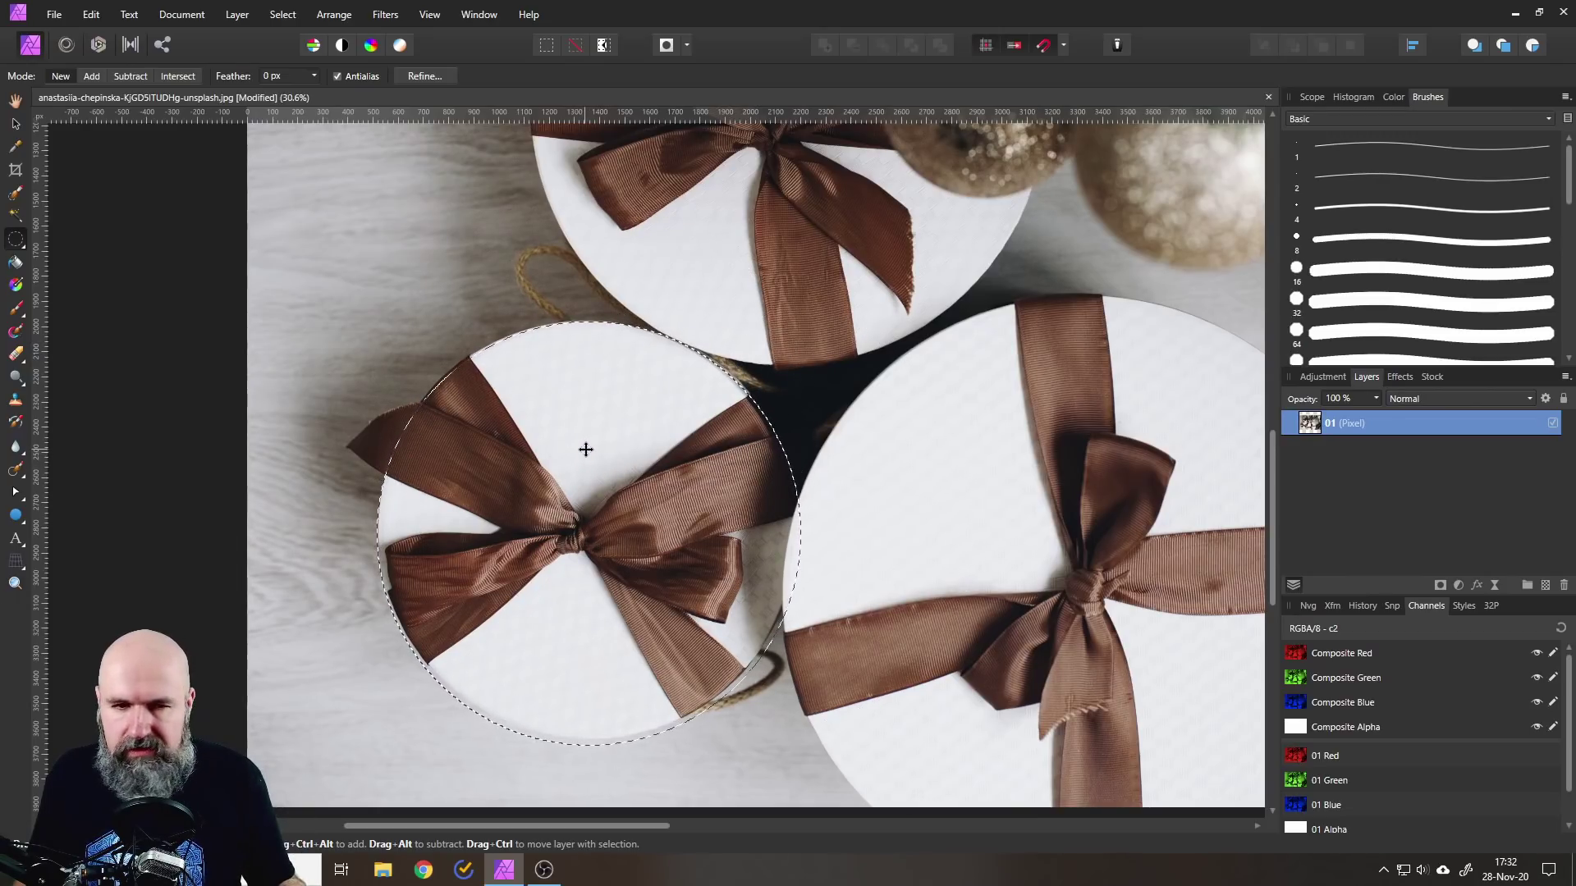
{"action": "key", "text": "ctrl+d"}
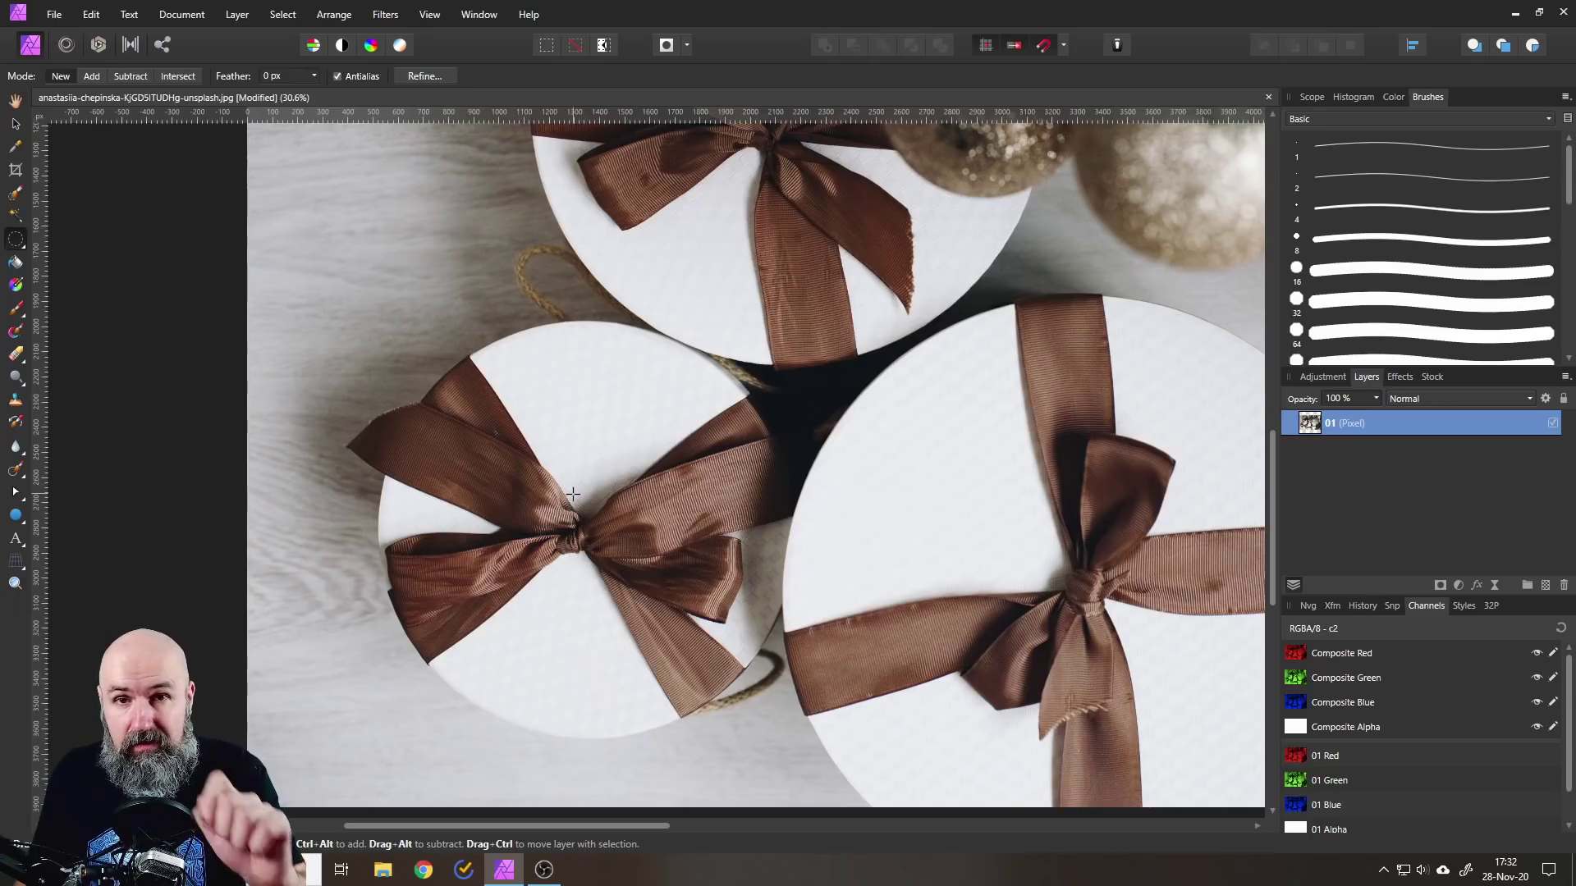
- Draw a blue circle over the left gift box with the Ellipse Tool
{"action": "left_click", "coordinate": [19, 522]}
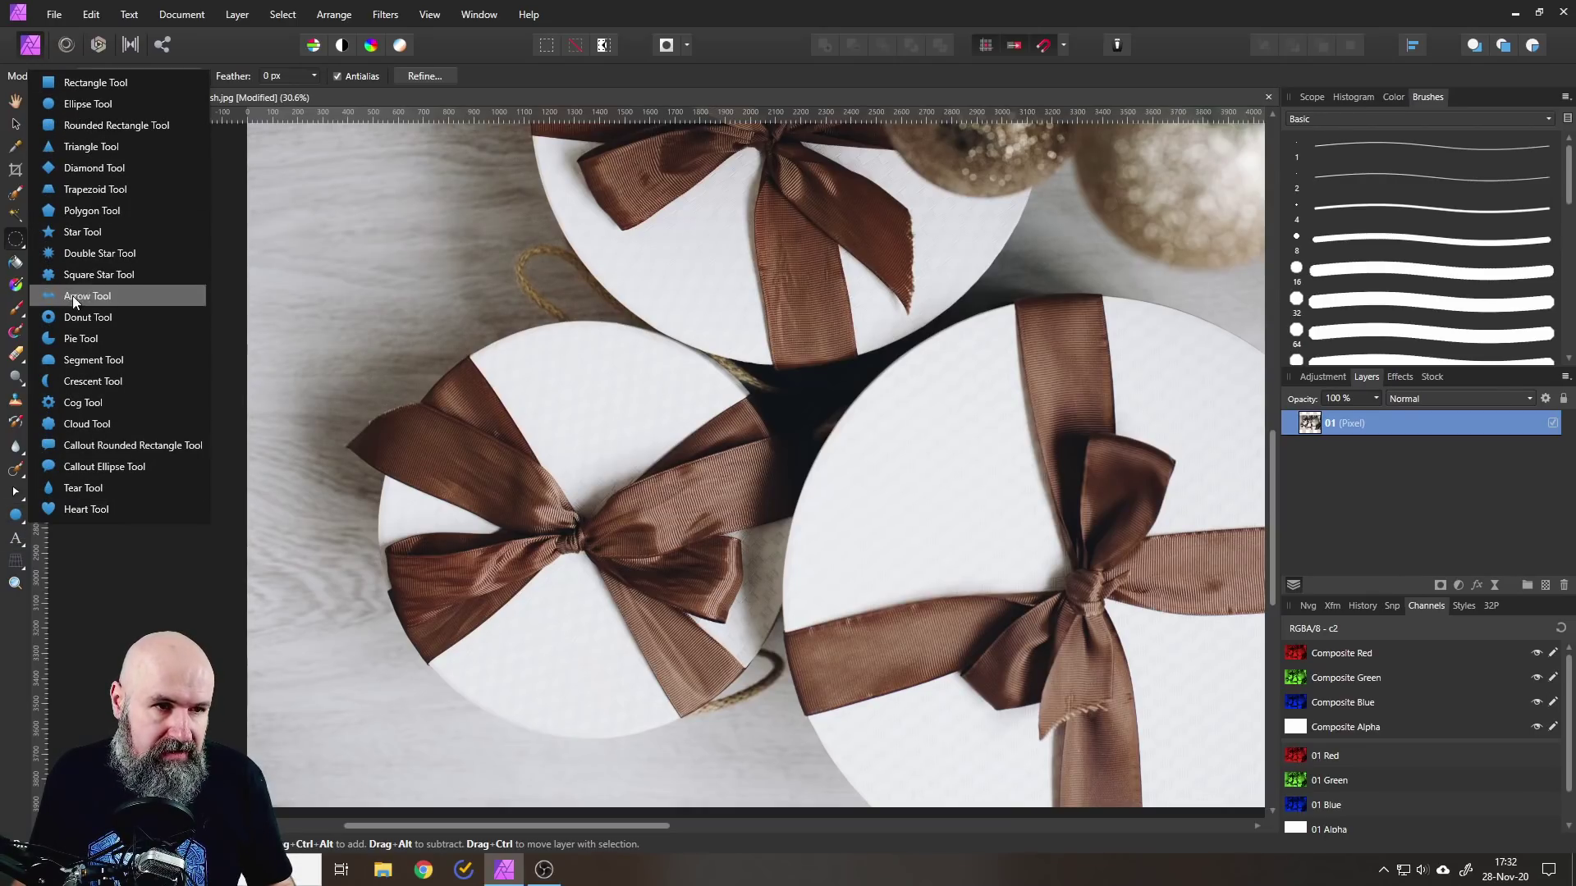
{"action": "left_click", "coordinate": [98, 105]}
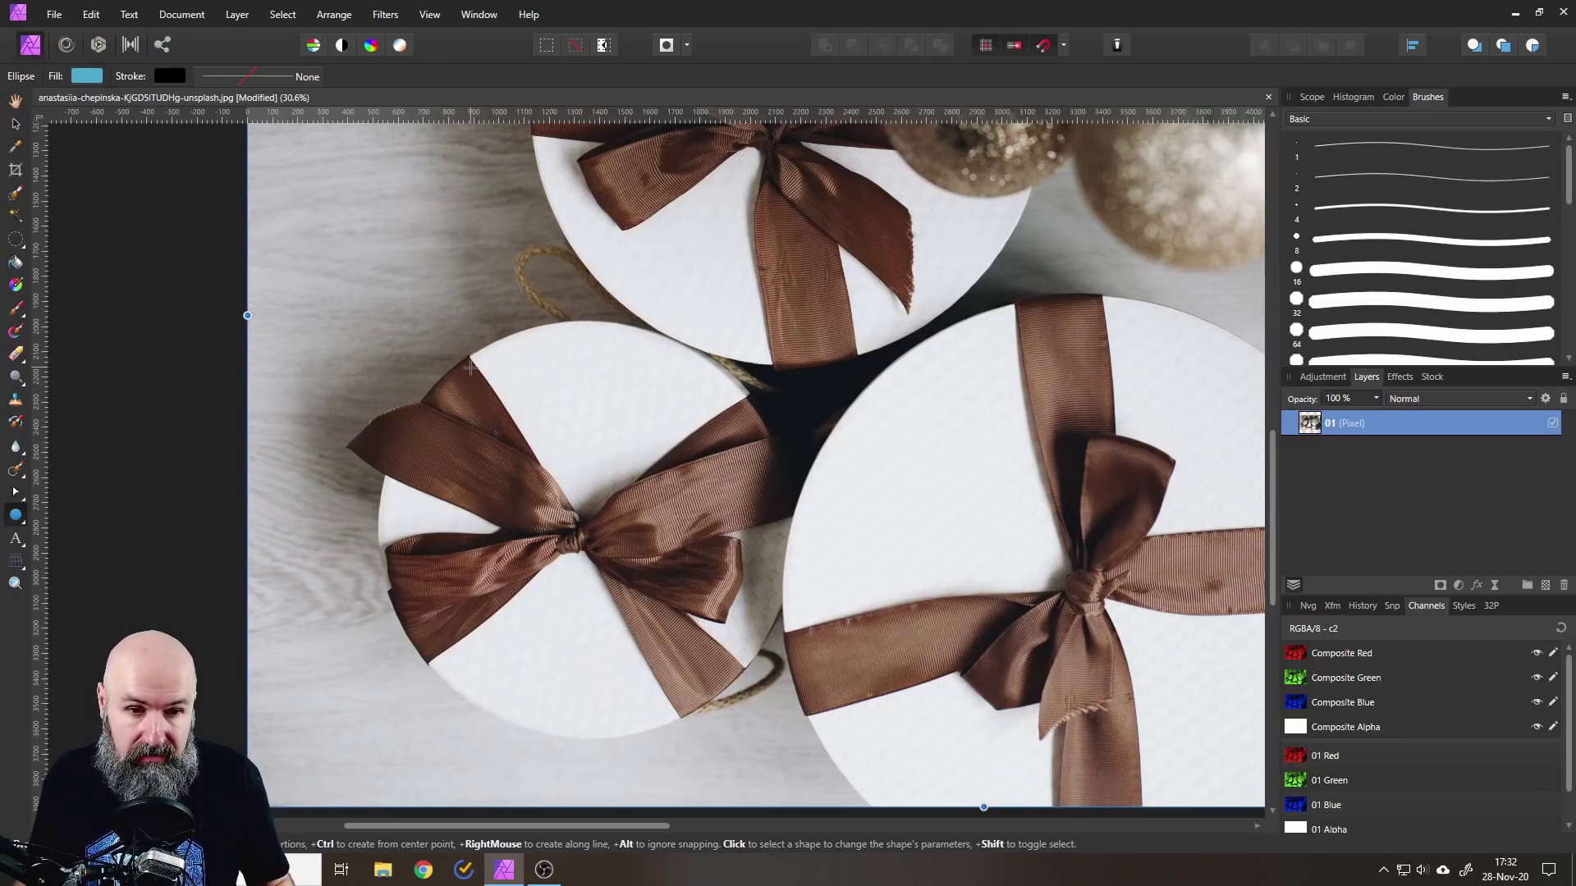
{"action": "left_click_drag", "start_coordinate": [470, 368], "coordinate": [785, 683]}
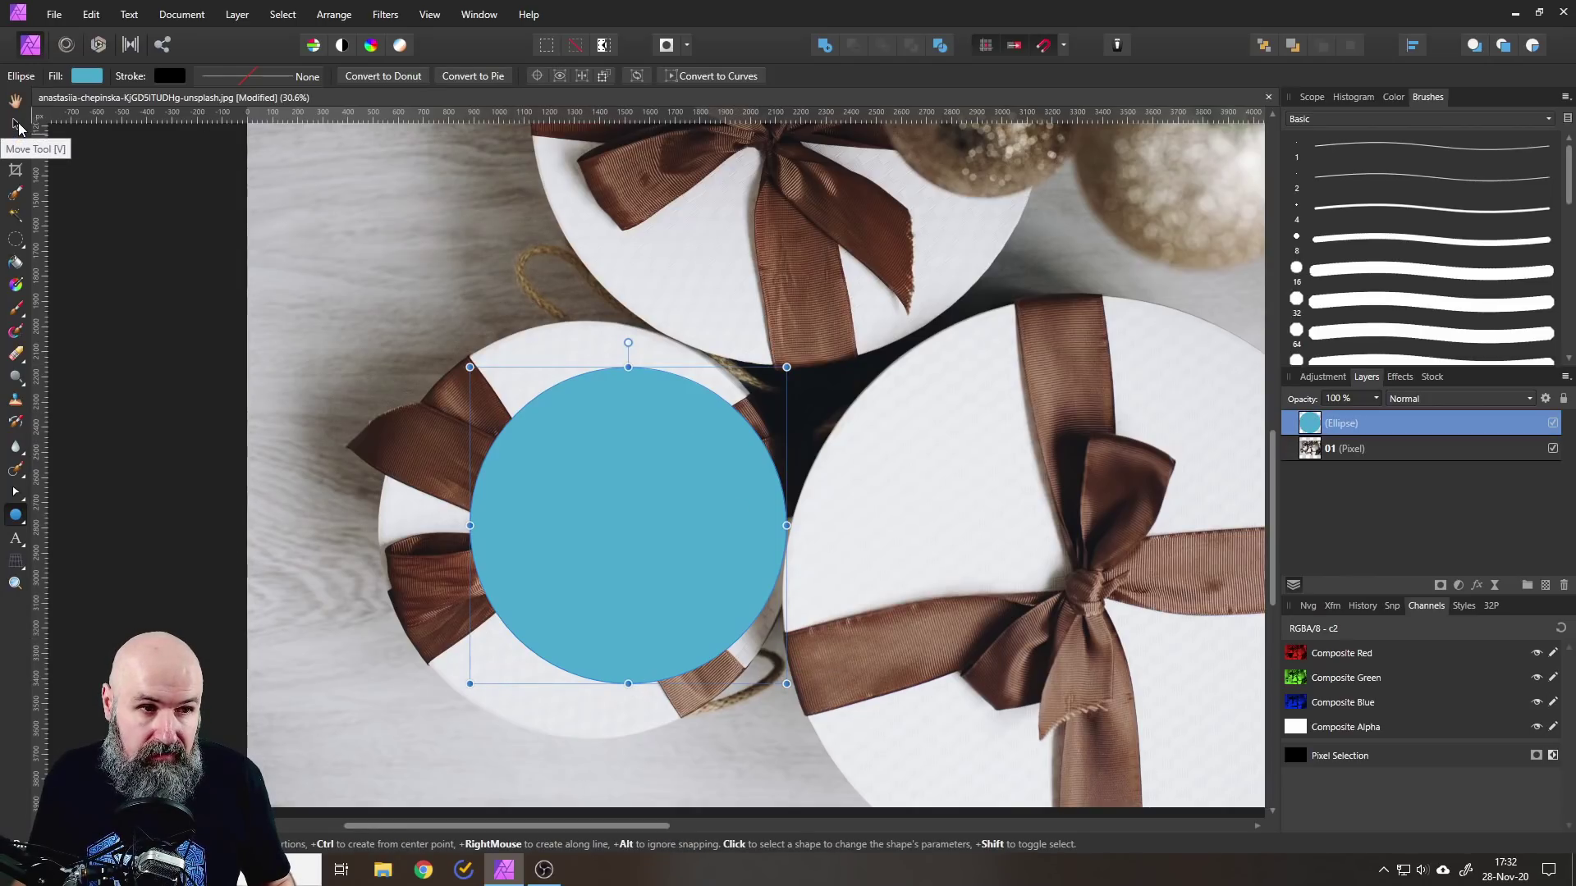
- Move and enlarge the blue circle so it covers most of the left gift box and meets the box's left edge
{"action": "left_click", "coordinate": [17, 125]}
{"action": "mouse_move", "coordinate": [668, 514]}
{"action": "left_mouse_down"}
{"action": "mouse_move", "coordinate": [585, 535]}
{"action": "mouse_move", "coordinate": [666, 531]}
{"action": "left_mouse_up"}
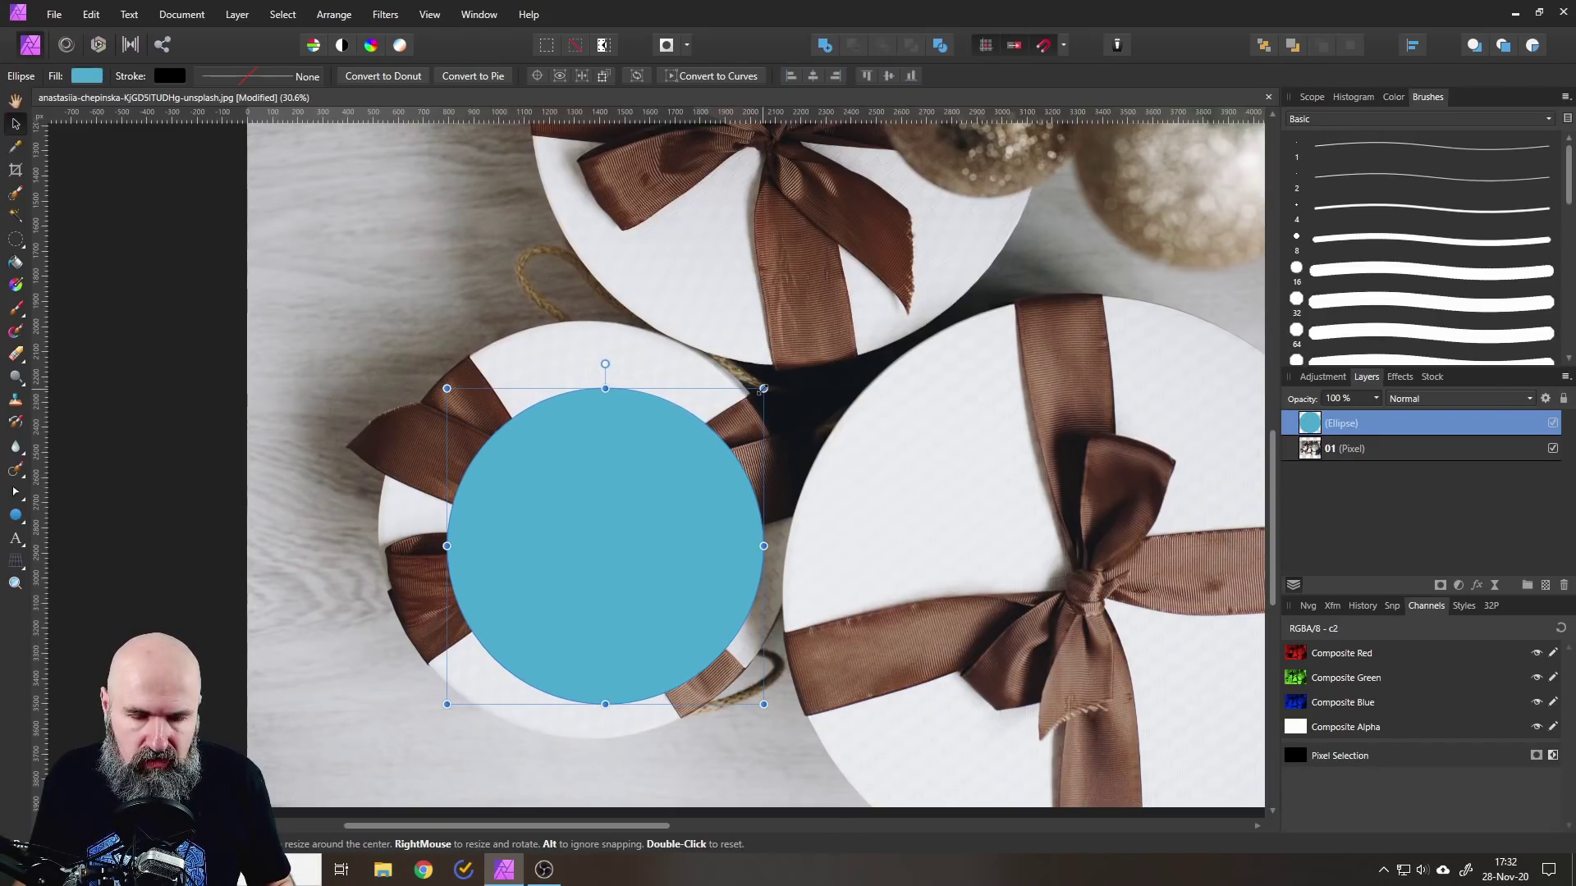
{"action": "left_click_drag", "start_coordinate": [762, 389], "coordinate": [811, 371]}
{"action": "left_click_drag", "start_coordinate": [643, 544], "coordinate": [580, 530]}
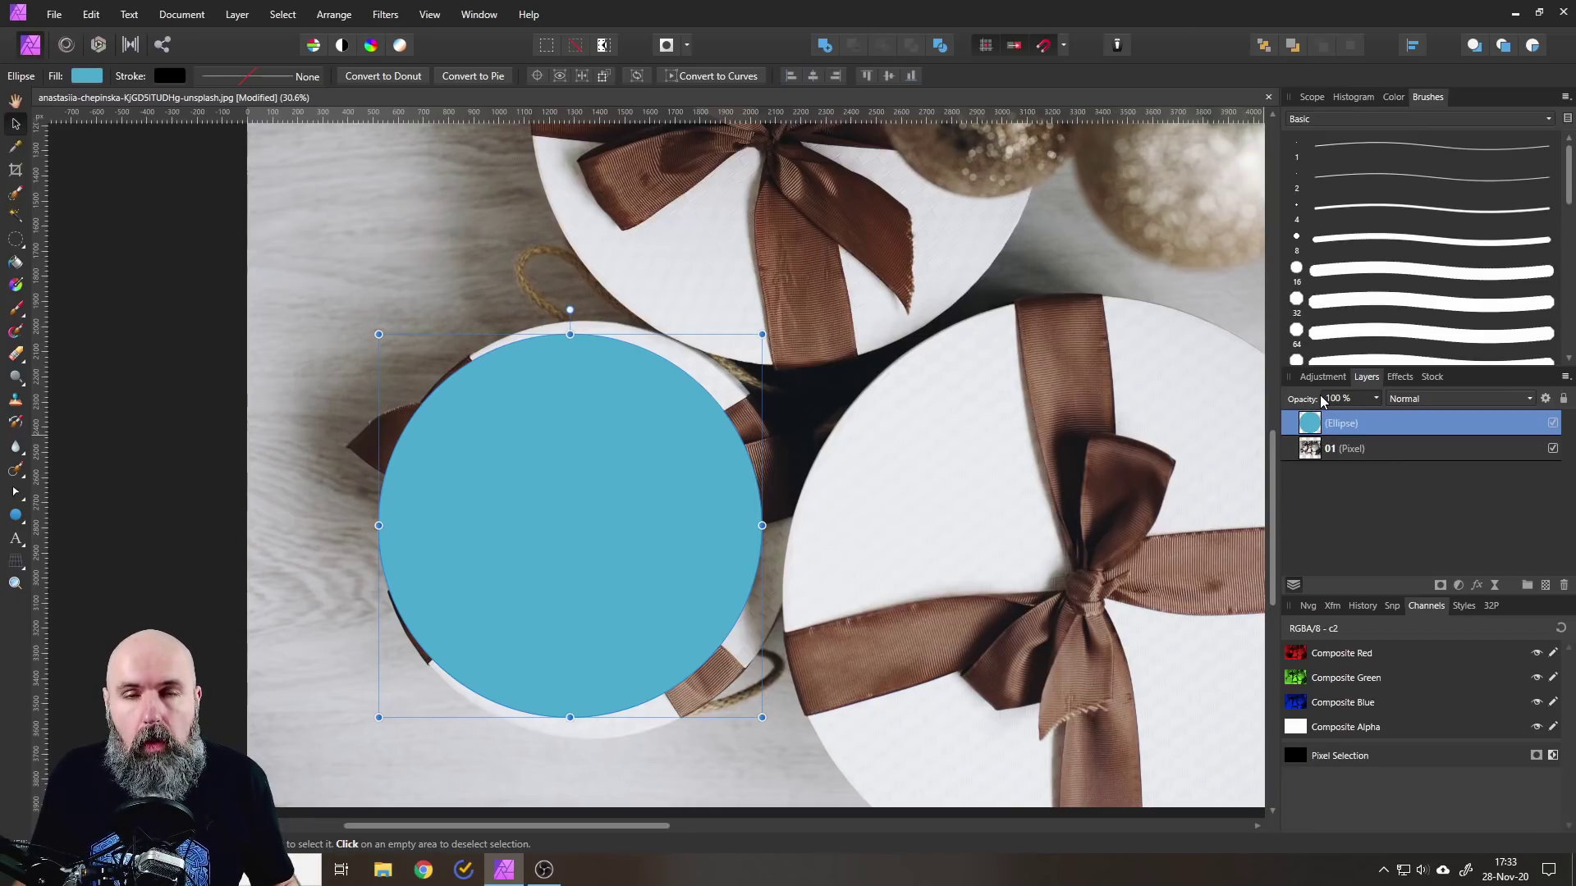
- Set the ellipse layer's opacity to 63% and widen the ellipse to the right edge of the left gift box
{"action": "left_click", "coordinate": [1377, 401]}
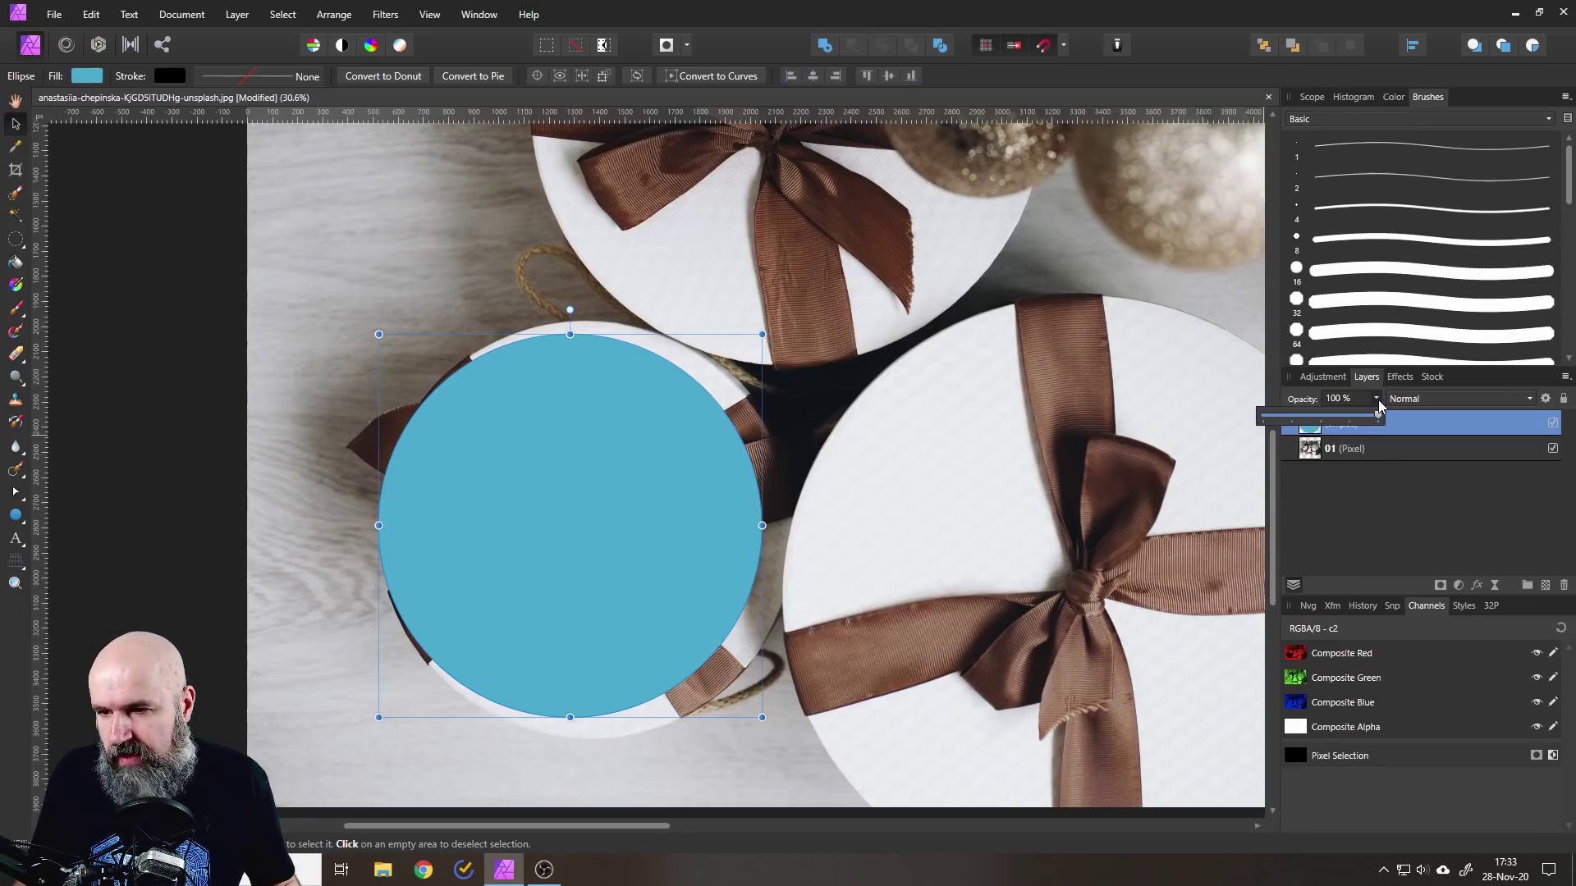
{"action": "left_click_drag", "start_coordinate": [1376, 417], "coordinate": [1336, 421]}
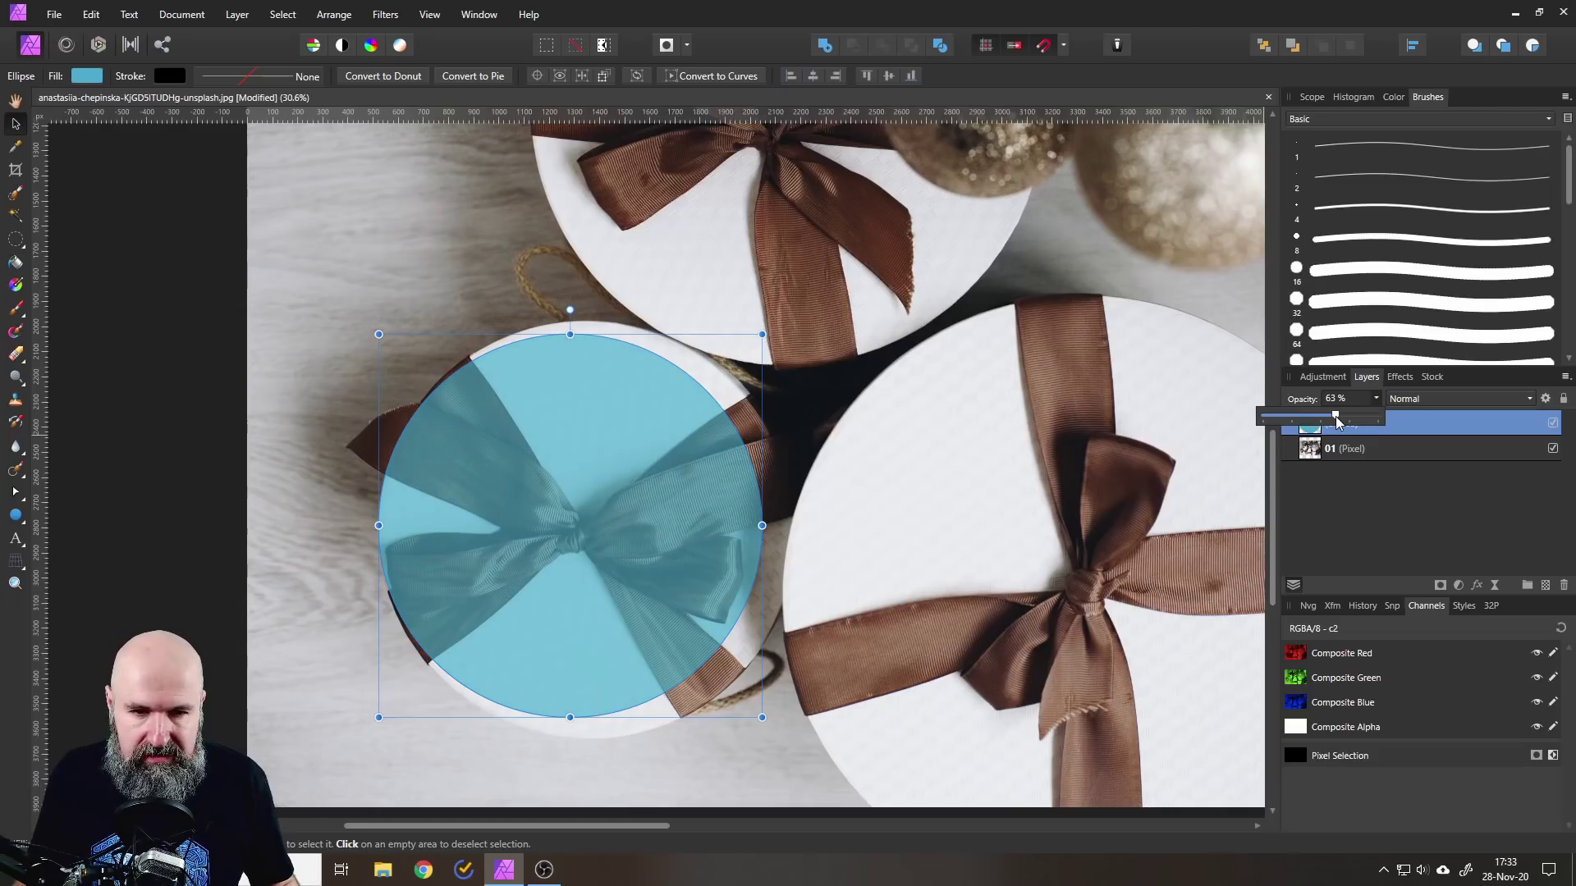
{"action": "scroll", "coordinate": [499, 534], "scroll_direction": "up", "scroll_amount": 3}
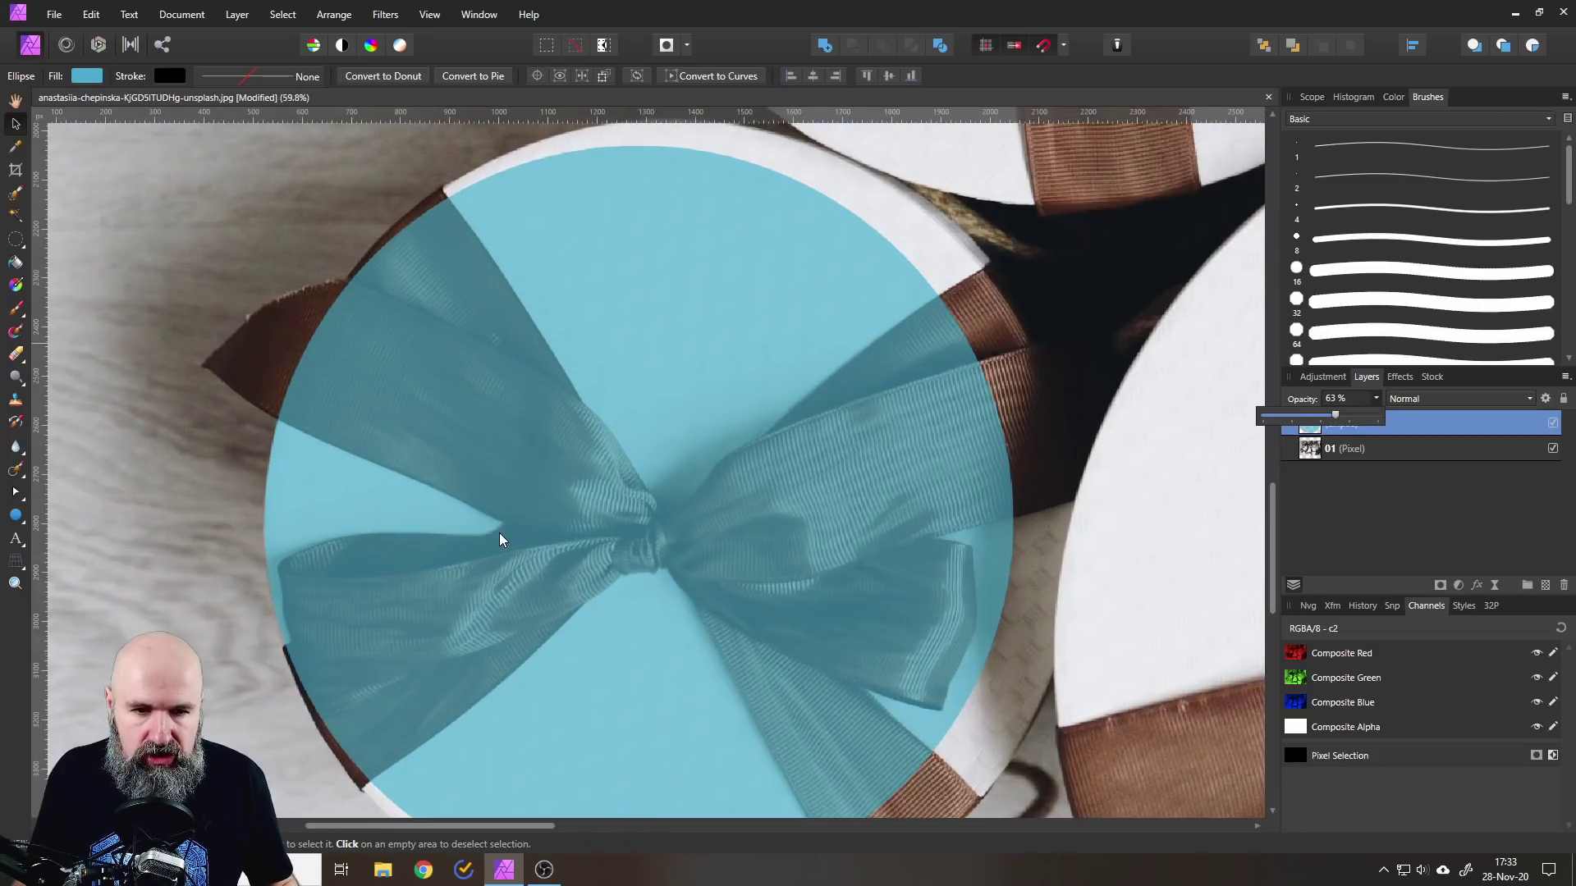
{"action": "mouse_move", "coordinate": [348, 519]}
{"action": "left_mouse_down"}
{"action": "mouse_move", "coordinate": [386, 525]}
{"action": "mouse_move", "coordinate": [345, 525]}
{"action": "left_mouse_up"}
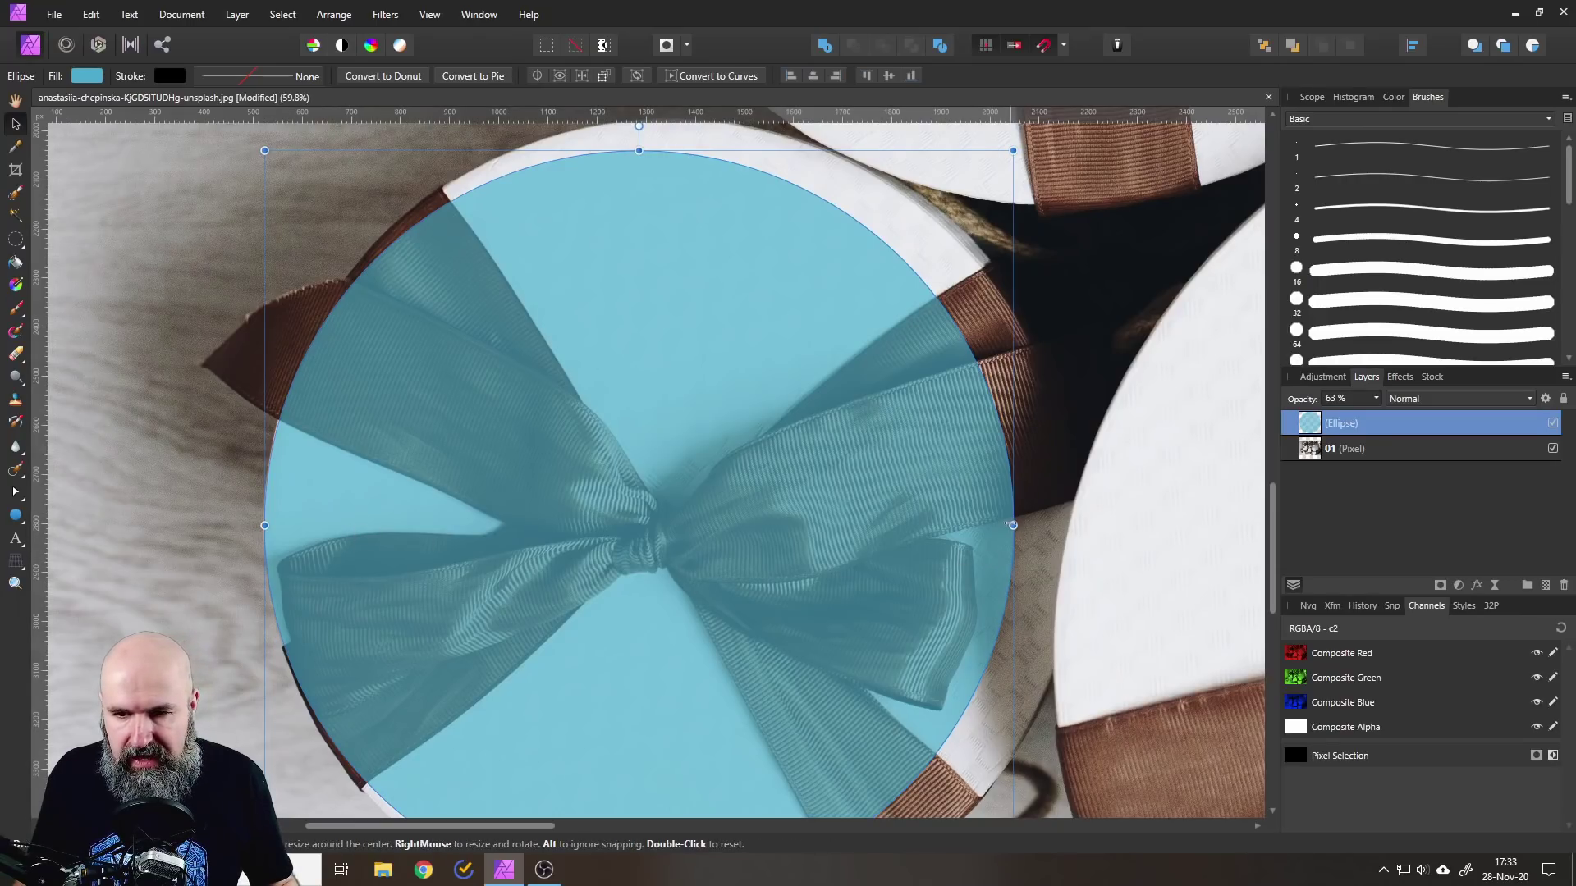
{"action": "left_click_drag", "start_coordinate": [1012, 525], "coordinate": [1074, 522]}
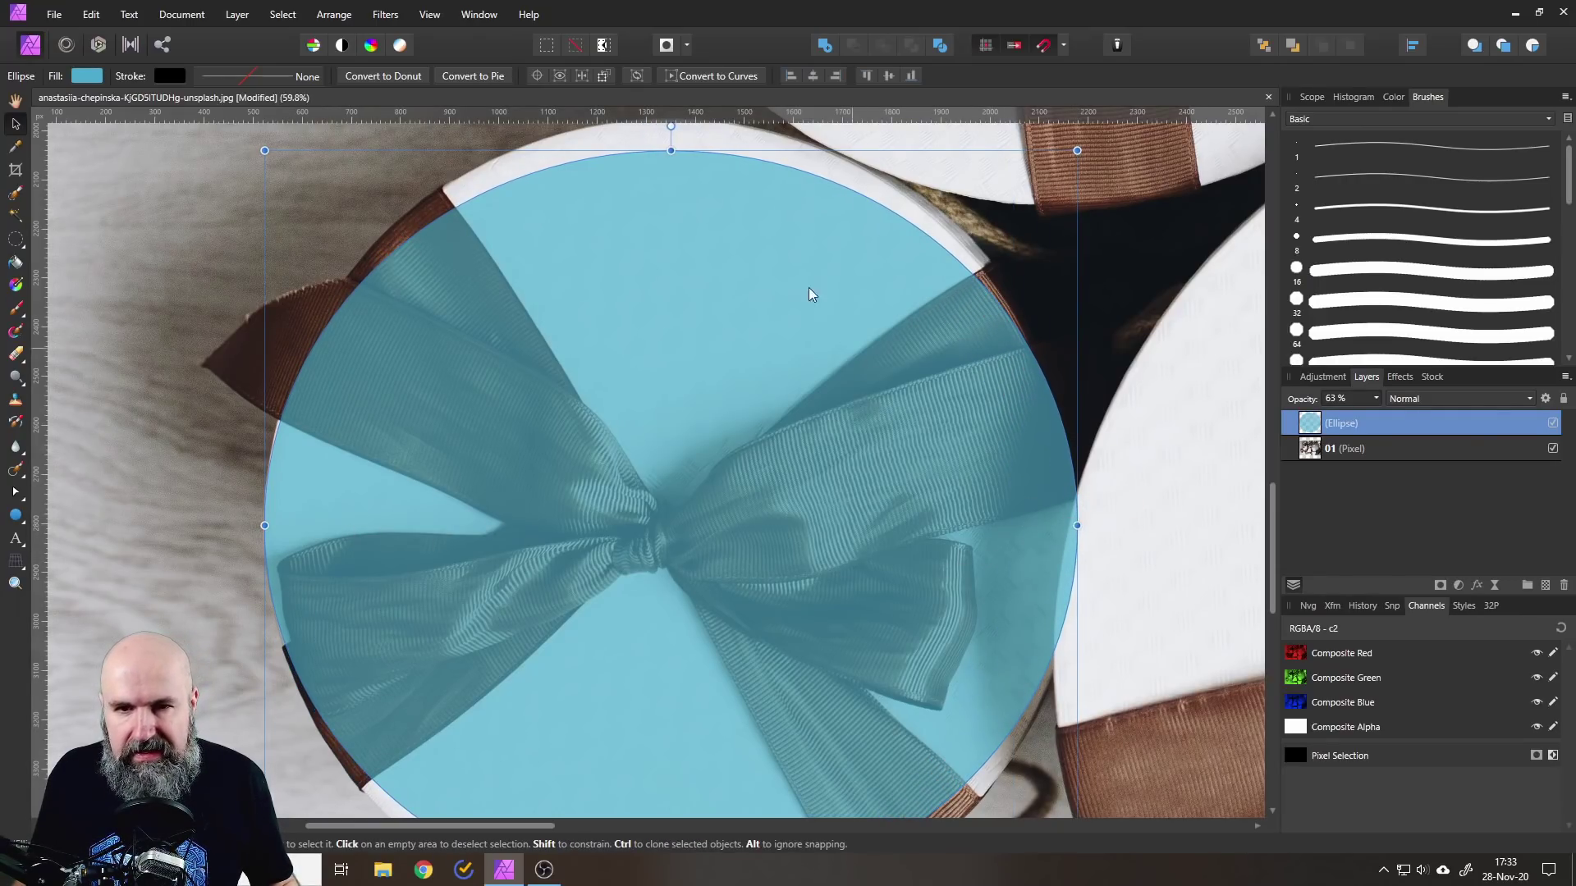
- Stretch the ellipse vertically so its upper and lower edges meet the left gift box's rim
{"action": "scroll", "coordinate": [714, 397], "scroll_direction": "up", "scroll_amount": 3}
{"action": "left_click_drag", "start_coordinate": [661, 278], "coordinate": [664, 248]}
{"action": "scroll", "coordinate": [675, 519], "scroll_direction": "down", "scroll_amount": 3}
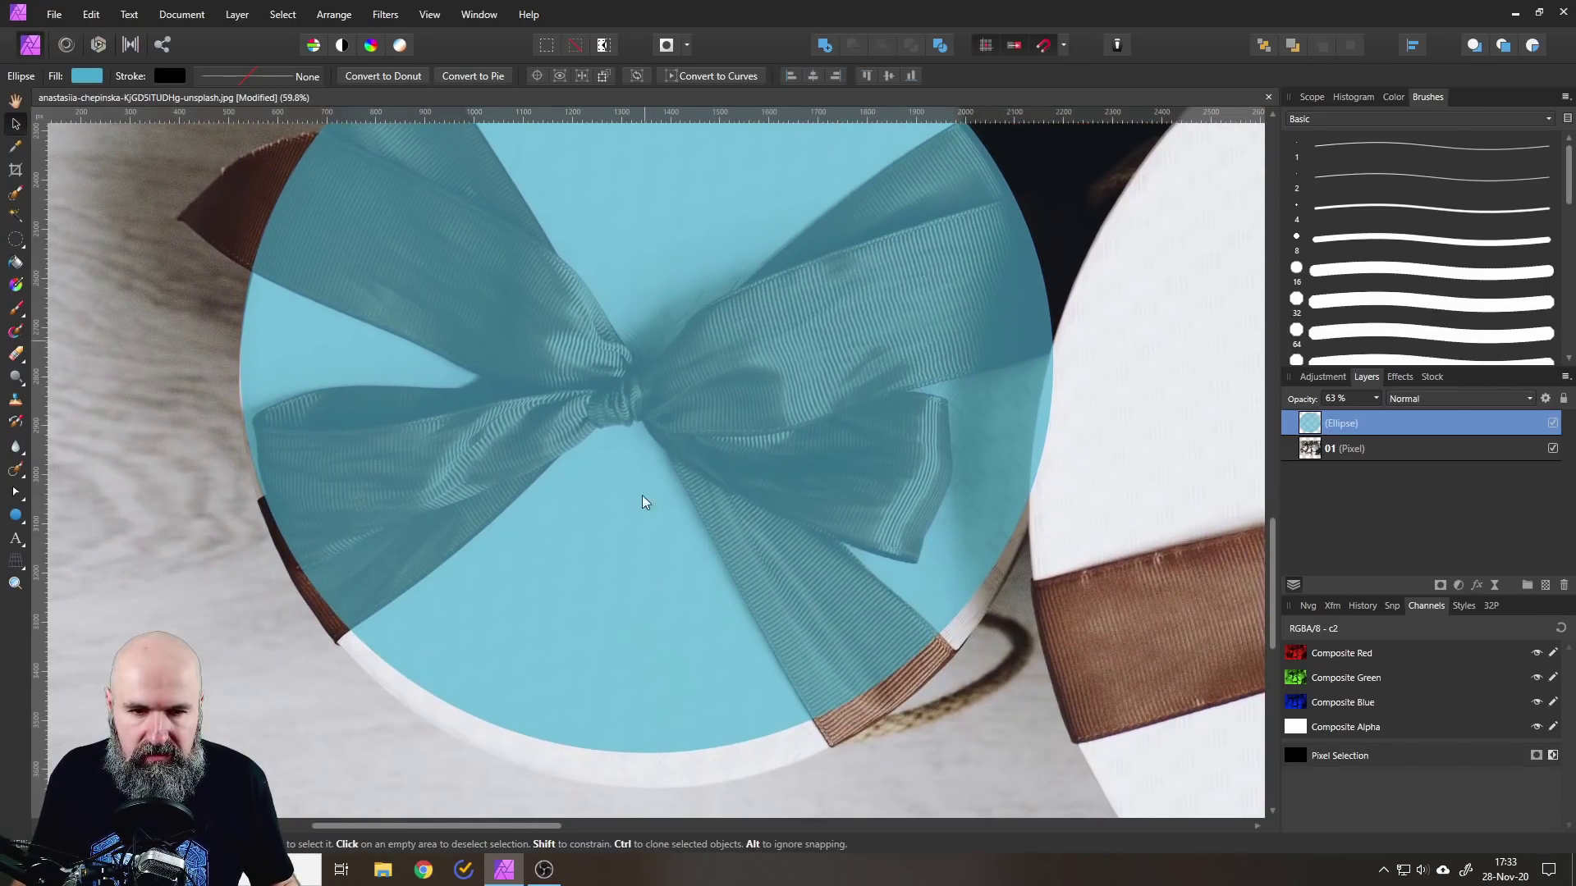
{"action": "left_click_drag", "start_coordinate": [647, 776], "coordinate": [649, 782]}
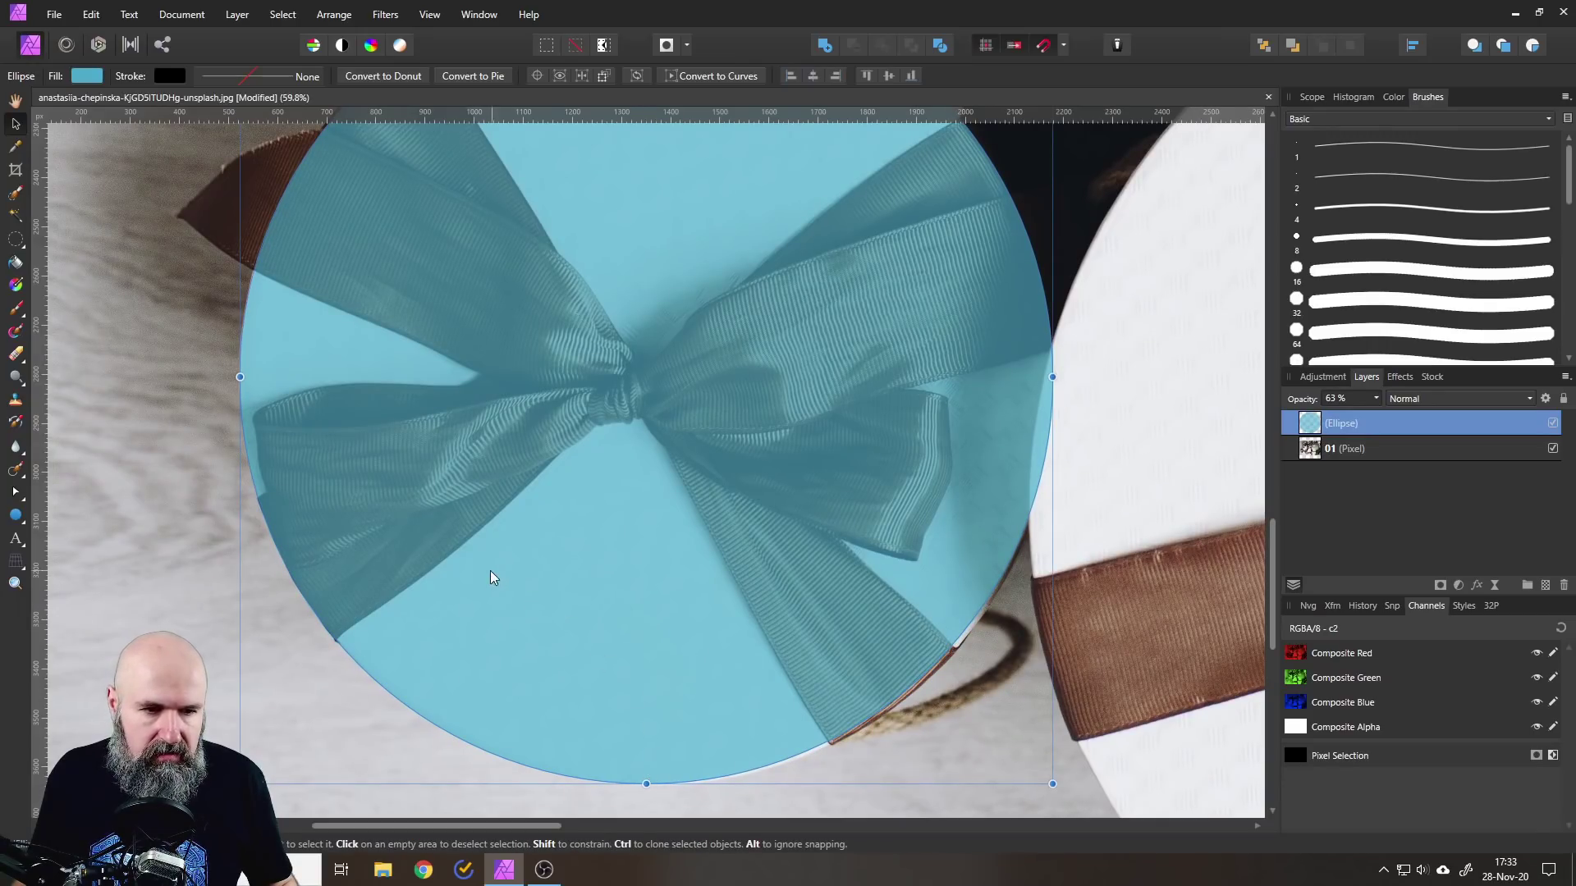
- Examine how closely the ellipse's edge follows the left gift box's rim near the upper ribbon ends
{"action": "scroll", "coordinate": [656, 448], "scroll_direction": "up", "scroll_amount": 4}
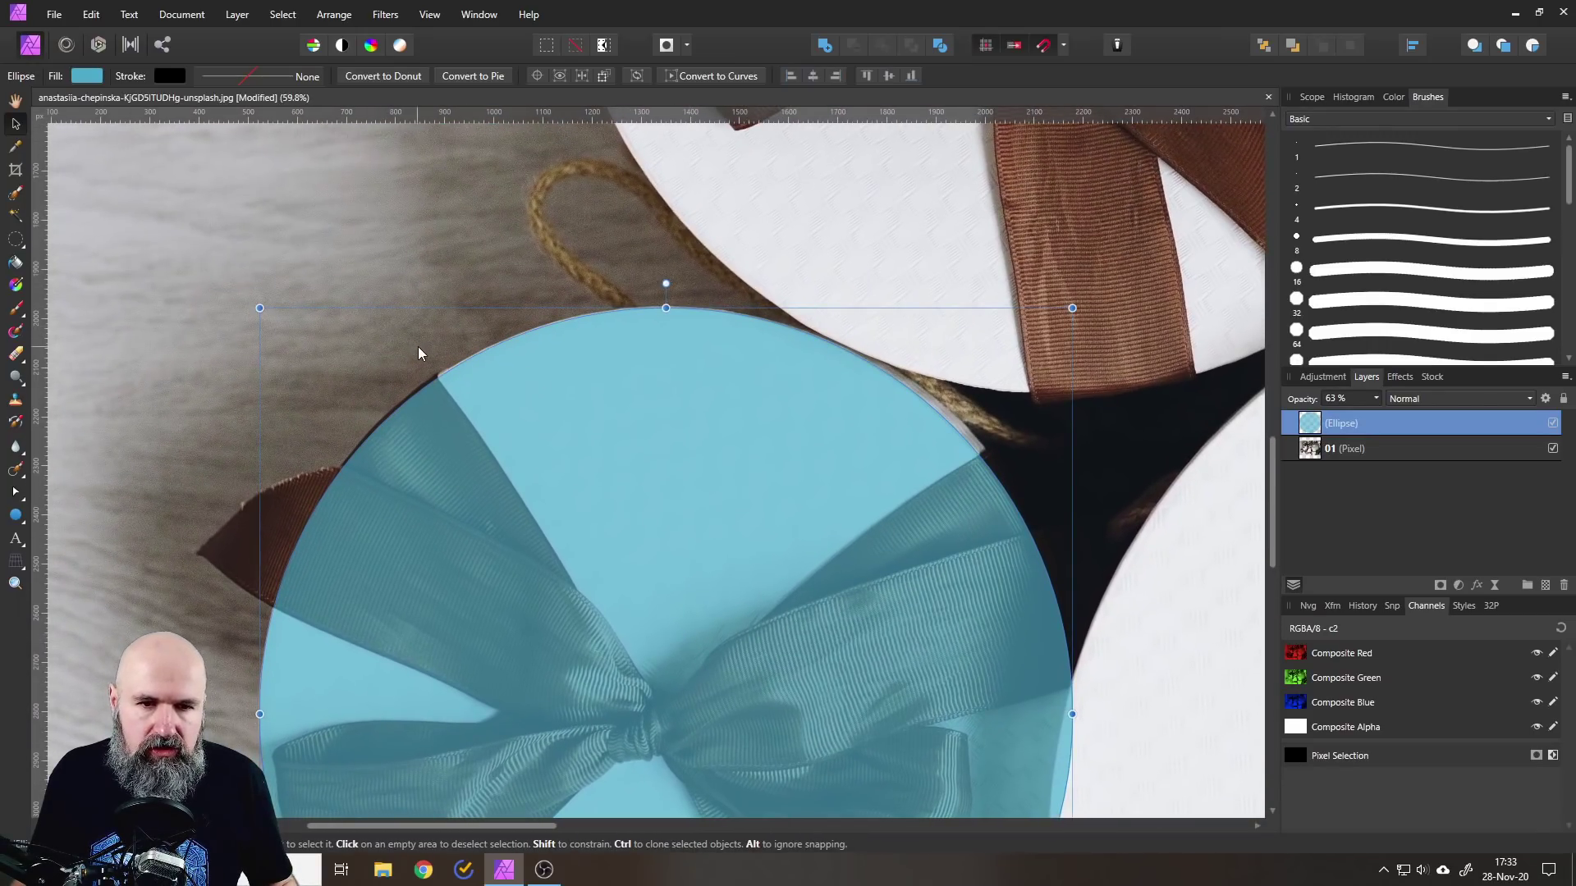
{"action": "scroll", "coordinate": [422, 376], "scroll_direction": "up", "scroll_amount": 6}
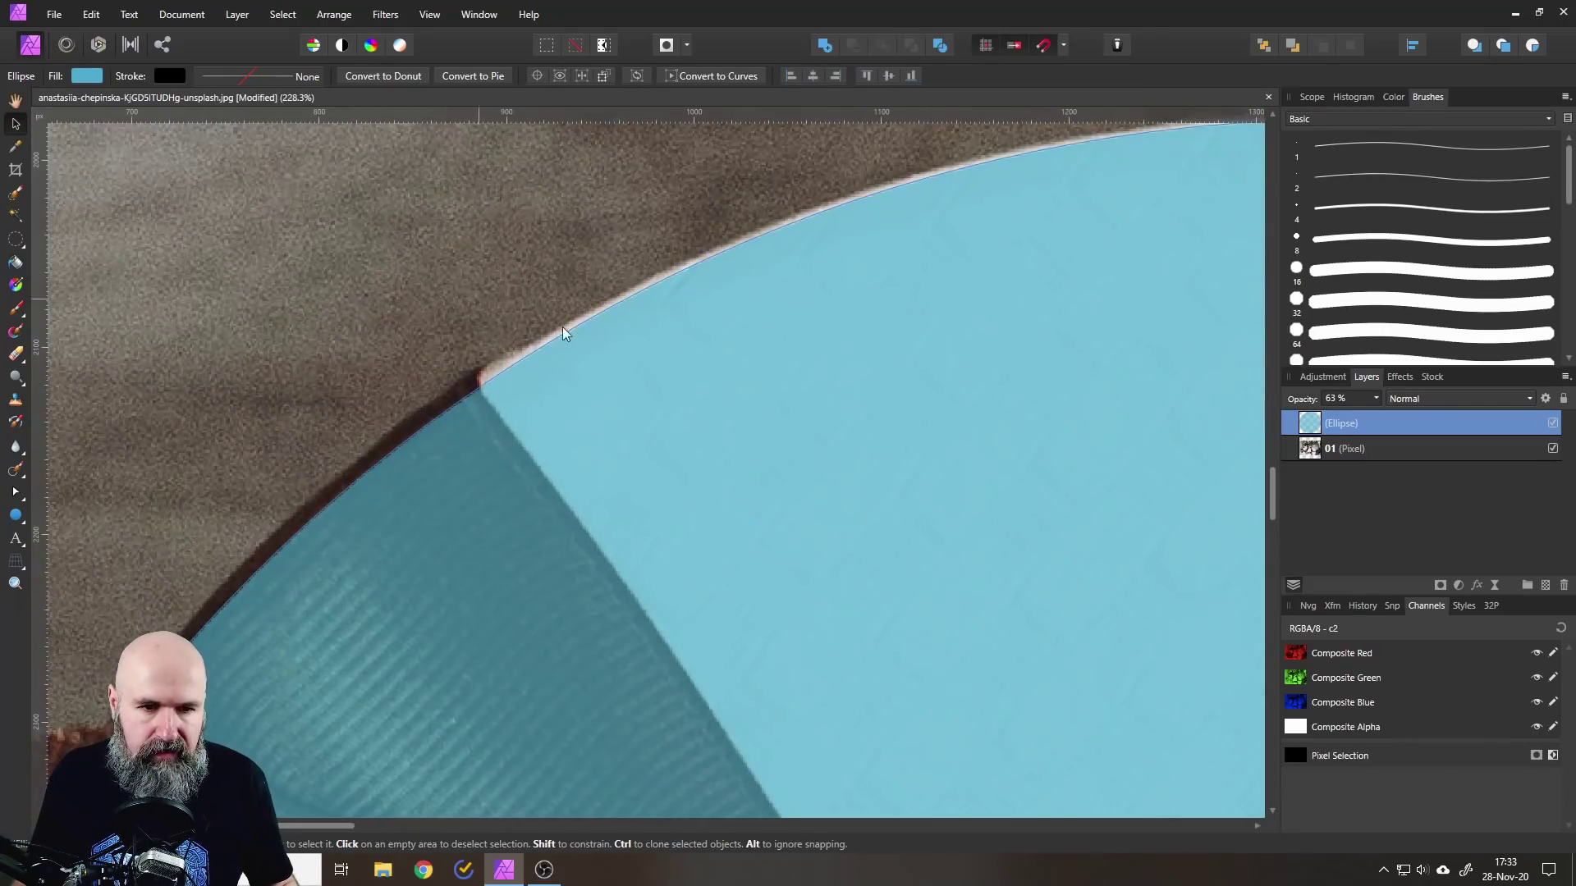
{"action": "scroll", "coordinate": [484, 501], "scroll_direction": "down", "scroll_amount": 6}
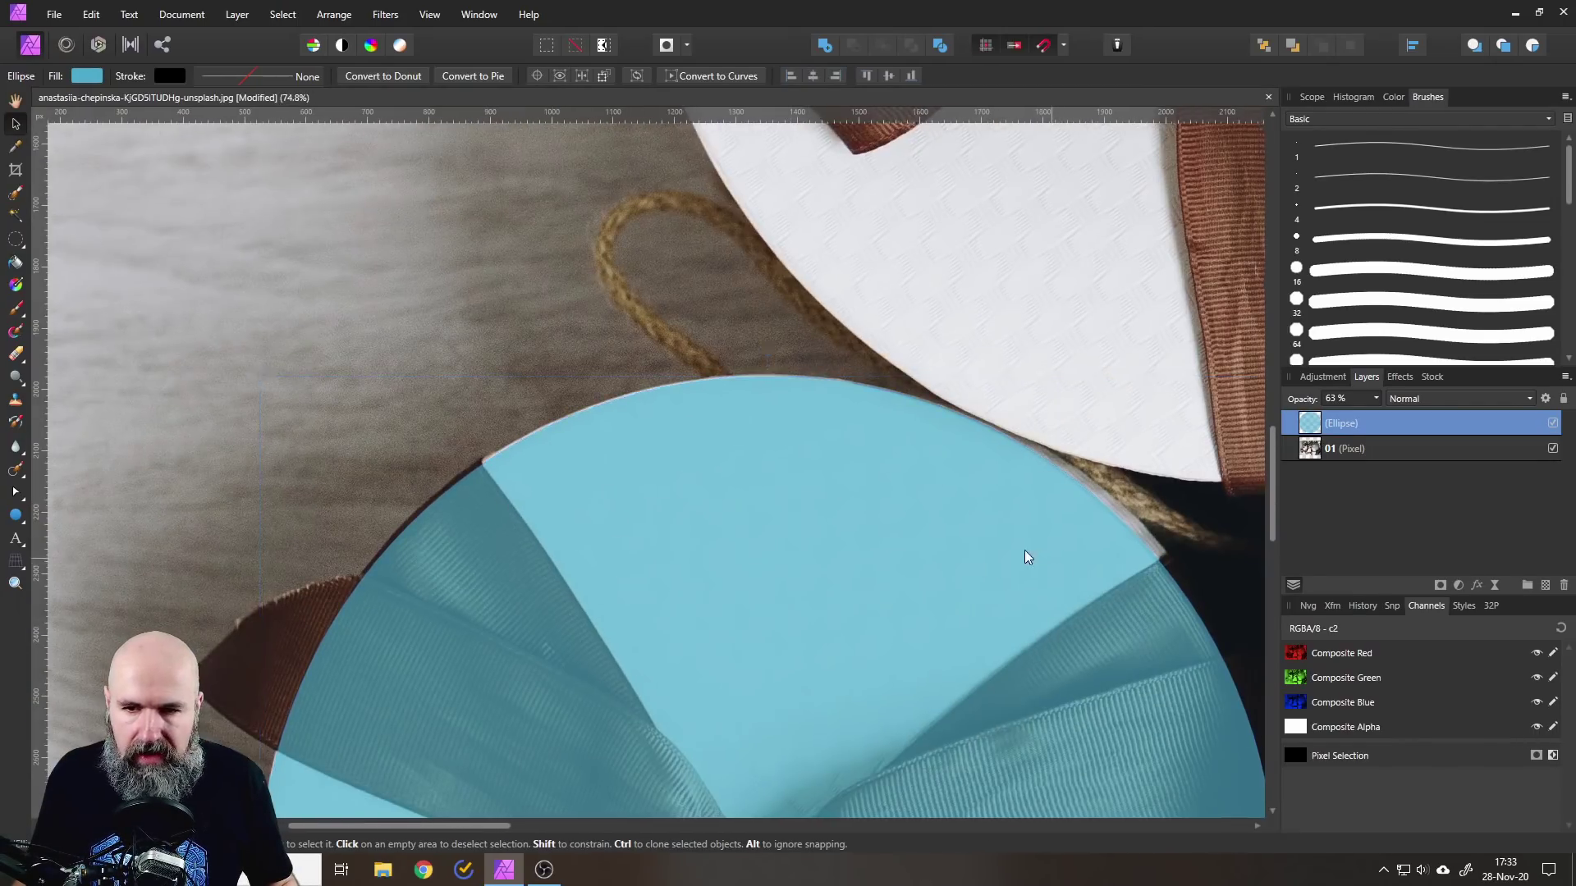
{"action": "scroll", "coordinate": [984, 509], "scroll_direction": "right", "scroll_amount": 4}
{"action": "scroll", "coordinate": [903, 501], "scroll_direction": "up", "scroll_amount": 6}
{"action": "scroll", "coordinate": [887, 499], "scroll_direction": "up", "scroll_amount": 1}
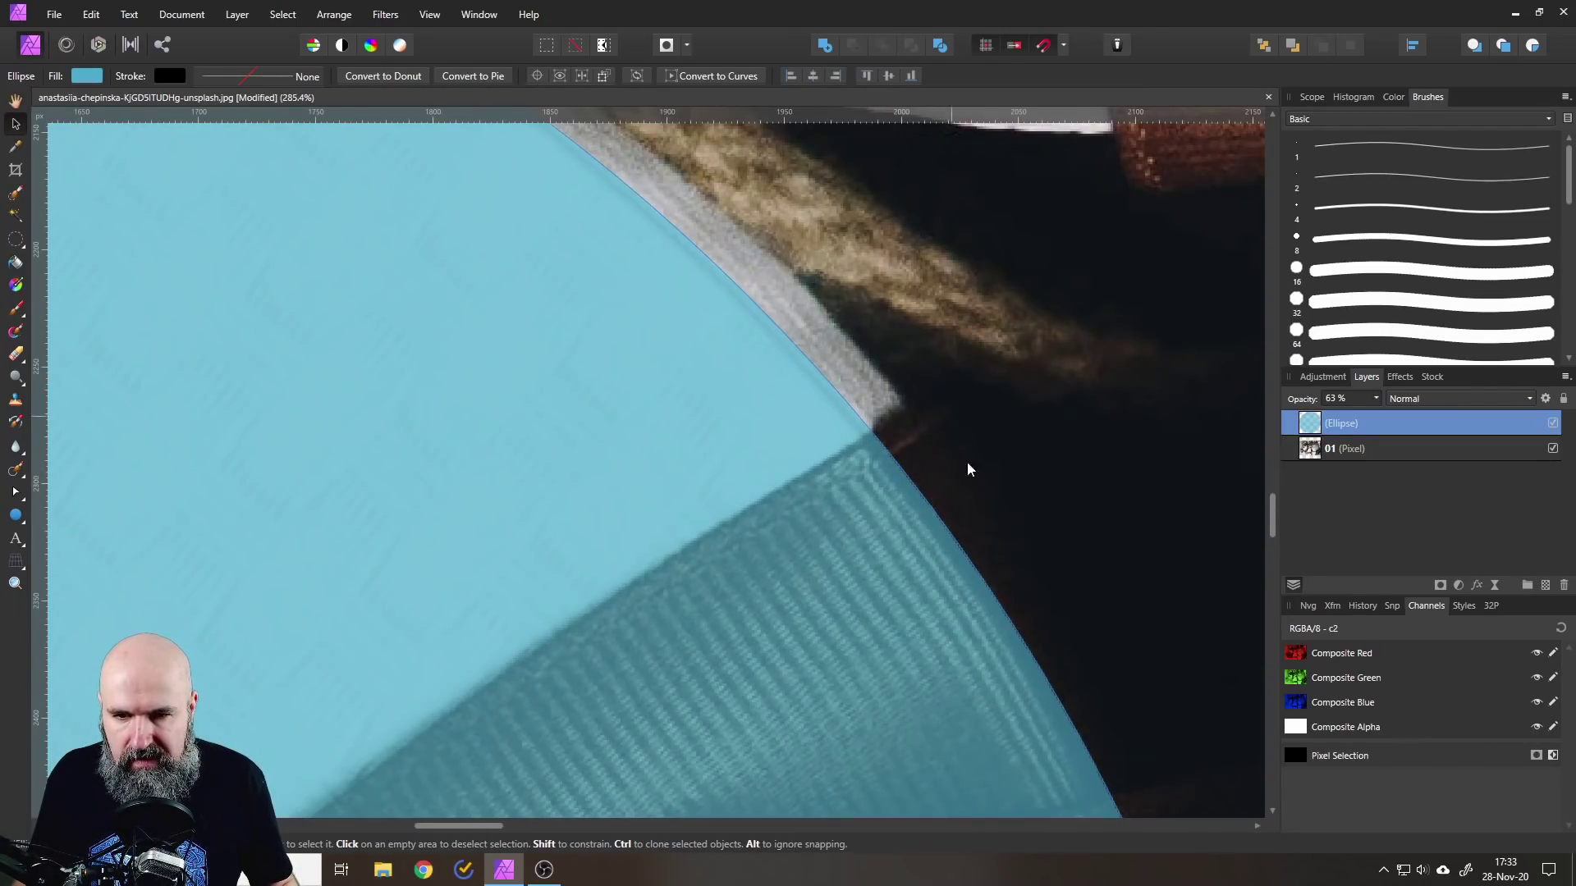
{"action": "scroll", "coordinate": [851, 567], "scroll_direction": "down", "scroll_amount": 10}
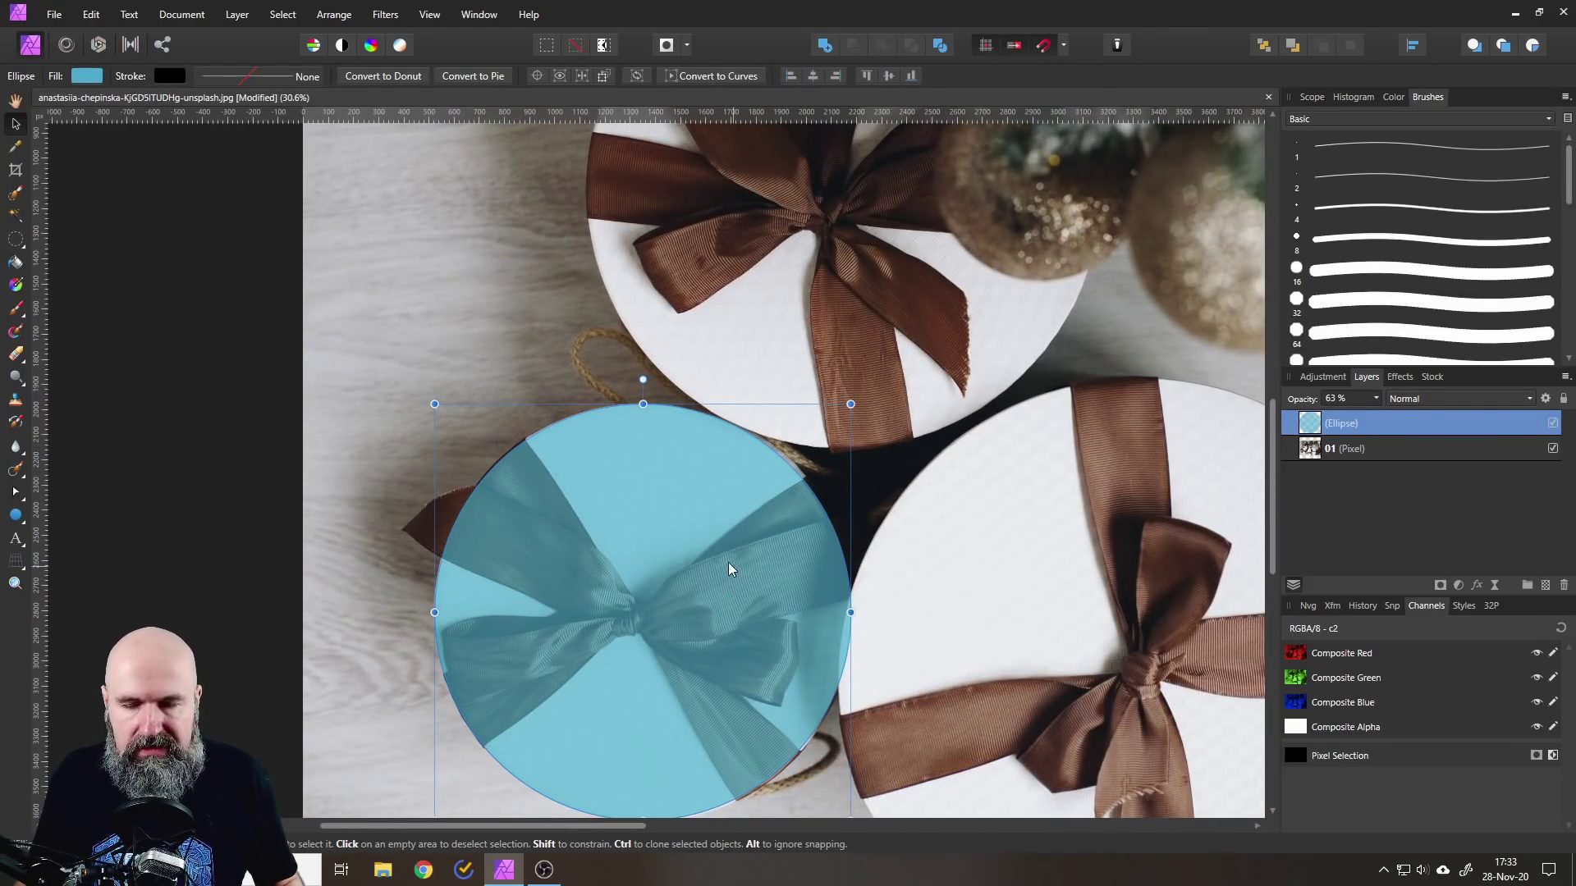
- Convert the ellipse over the left gift box to curves and show its editable nodes with the Node Tool
{"action": "left_click_drag", "start_coordinate": [699, 555], "coordinate": [709, 440]}
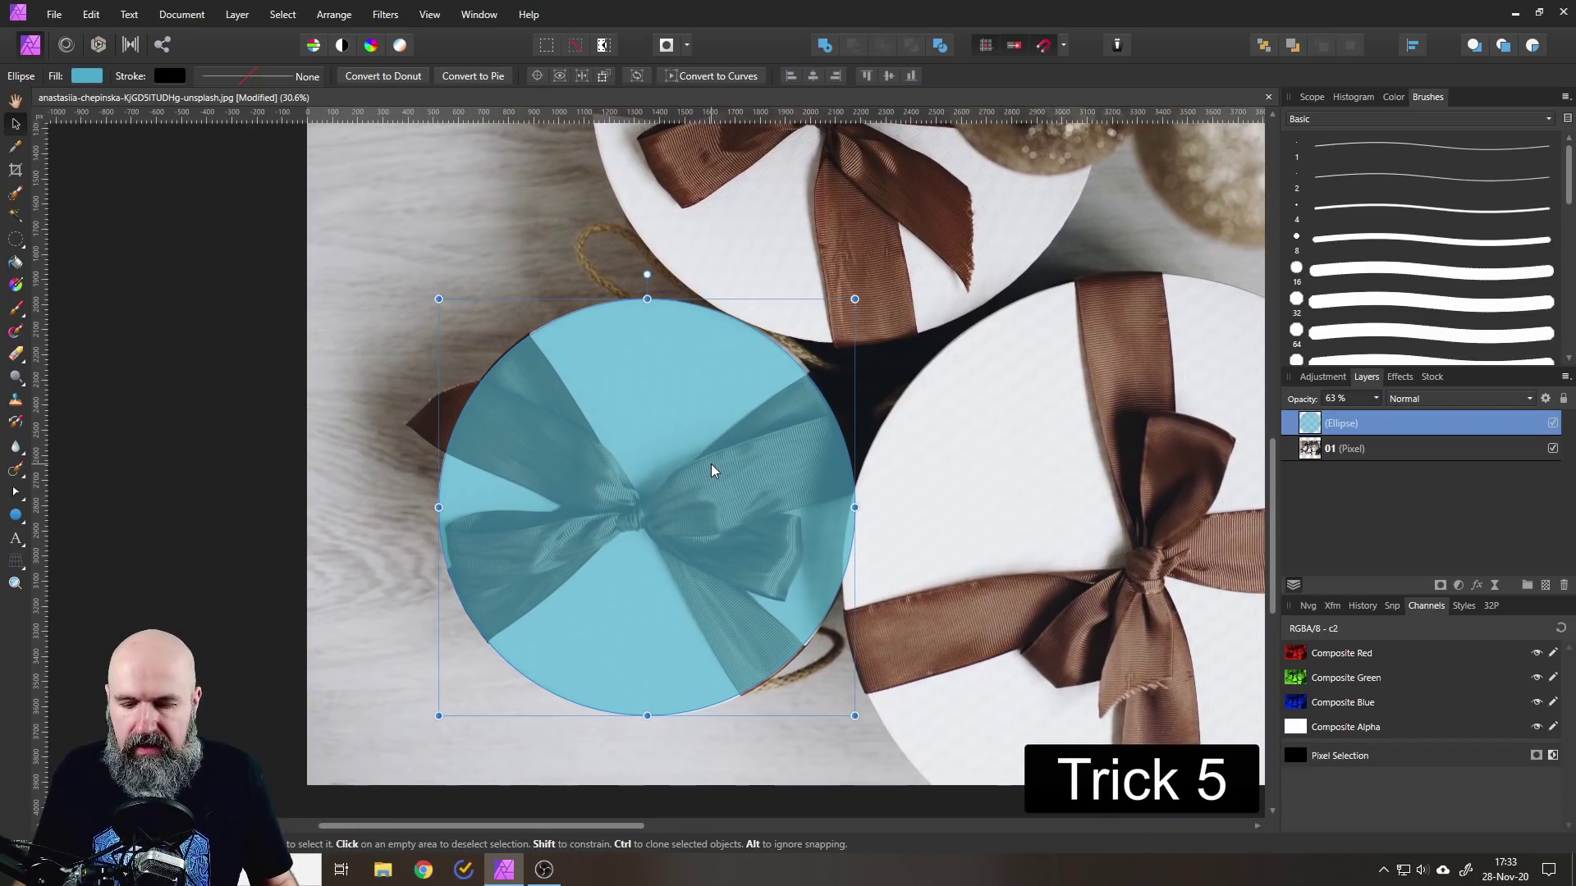
{"action": "right_click", "coordinate": [630, 420]}
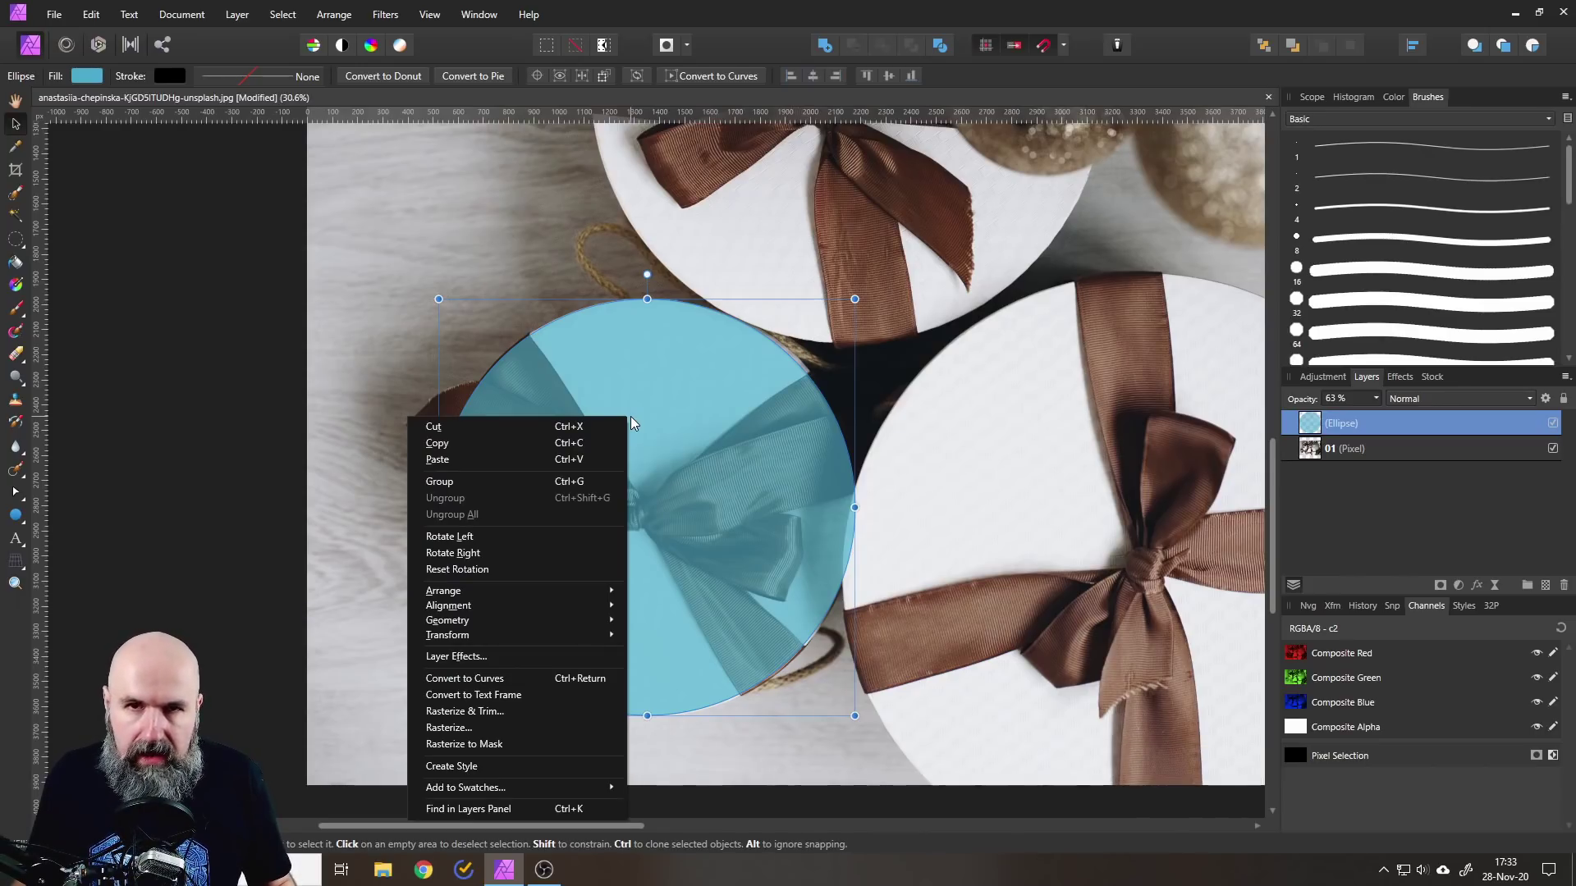
{"action": "left_click", "coordinate": [507, 679]}
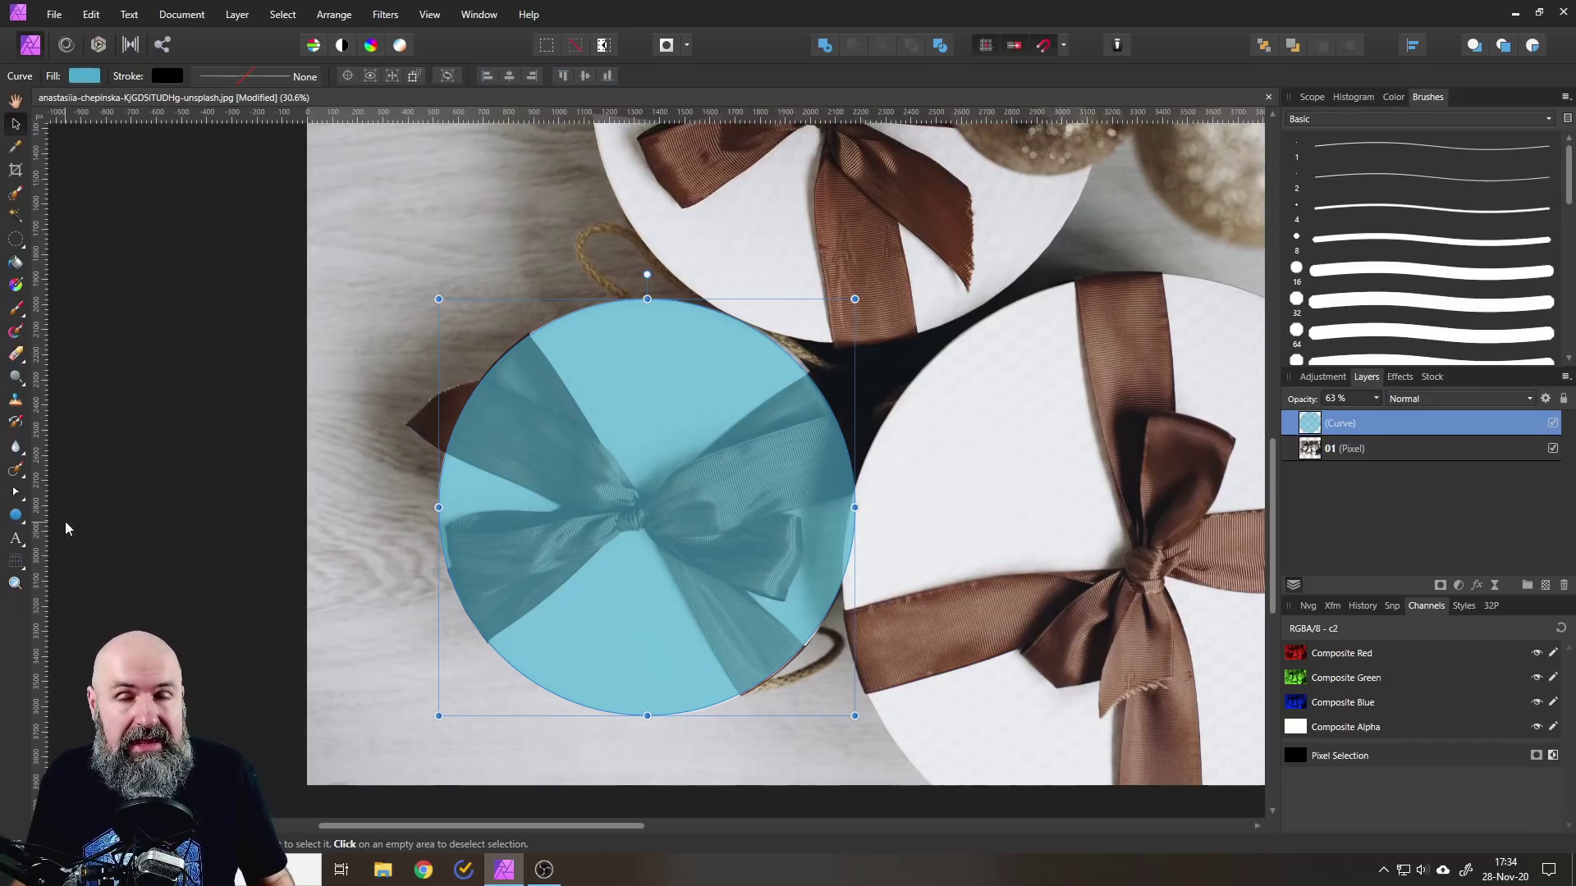
{"action": "left_click", "coordinate": [18, 496]}
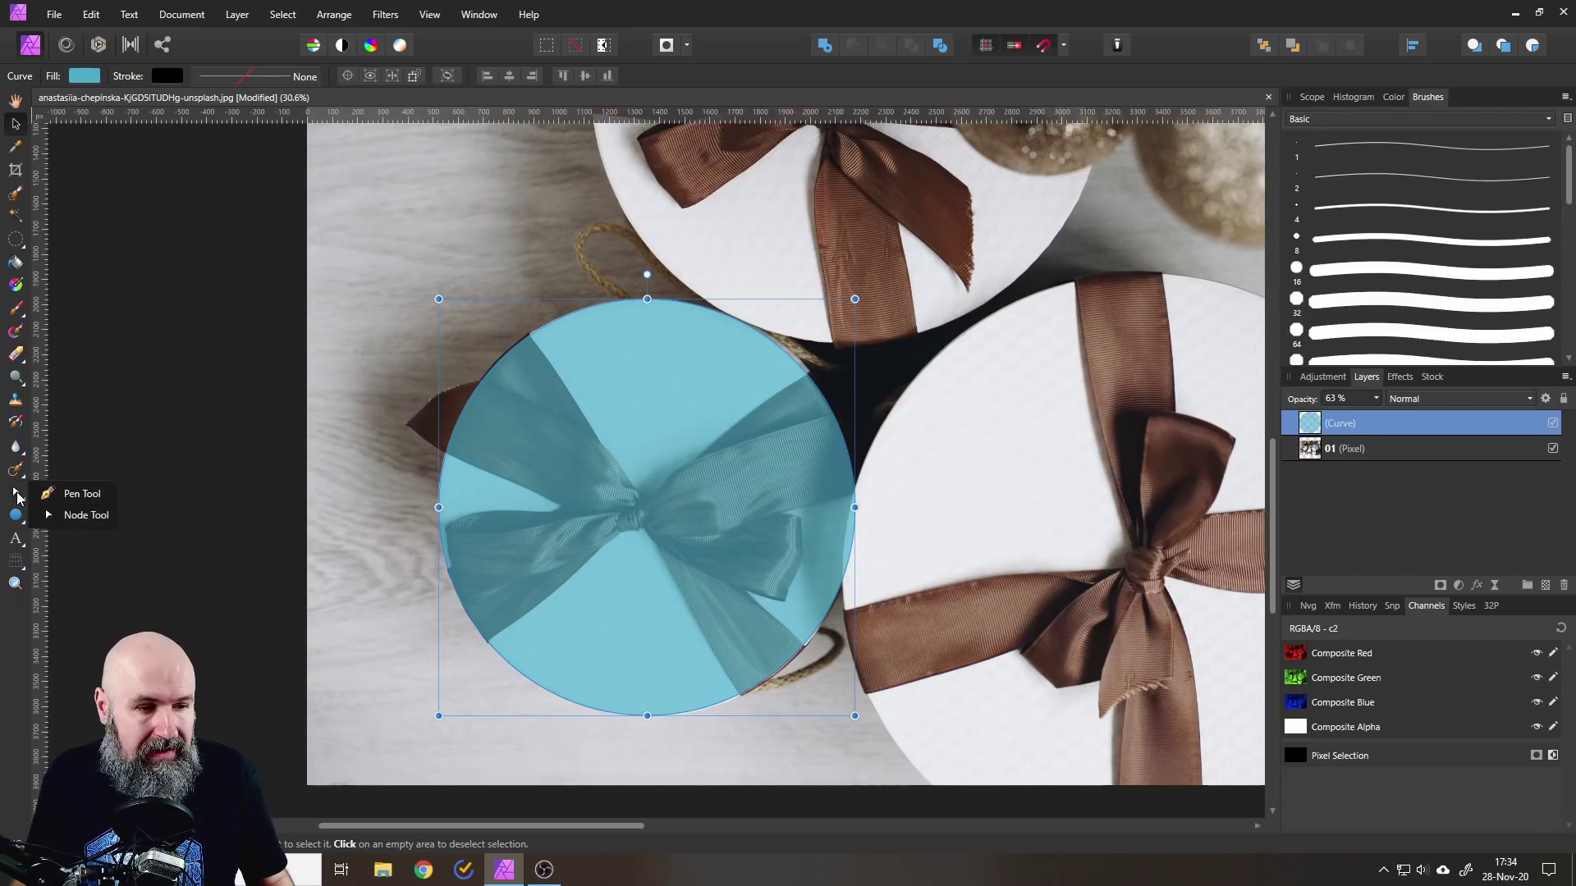
{"action": "left_click", "coordinate": [85, 516]}
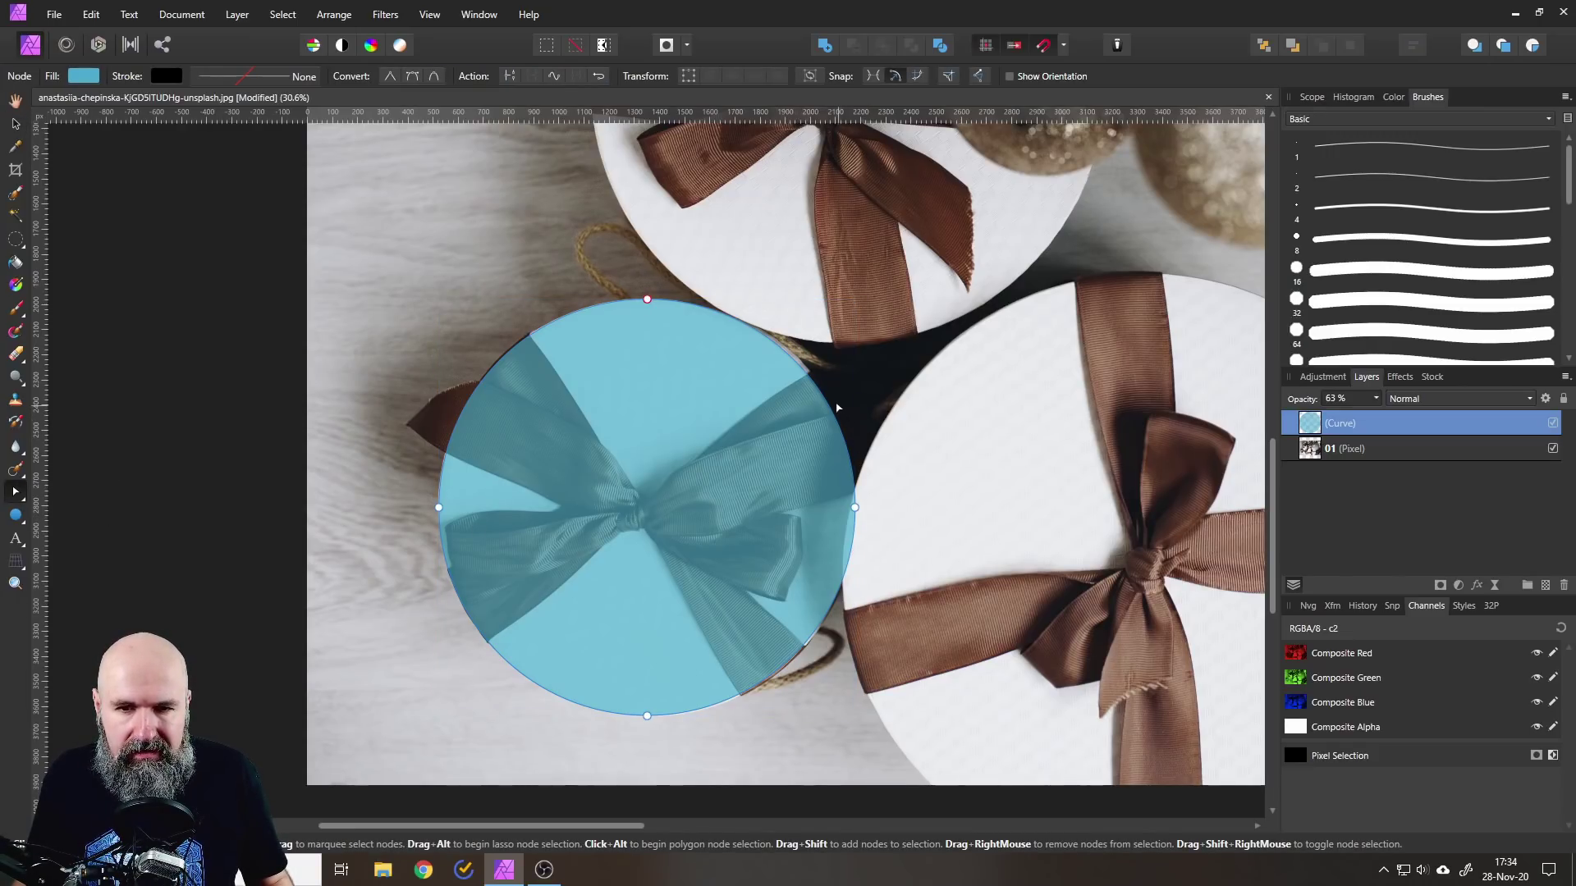
- Reshape the curve's upper-right section to the left box's rim by adjusting the right node's upper handle
{"action": "scroll", "coordinate": [813, 386], "scroll_direction": "up", "scroll_amount": 2}
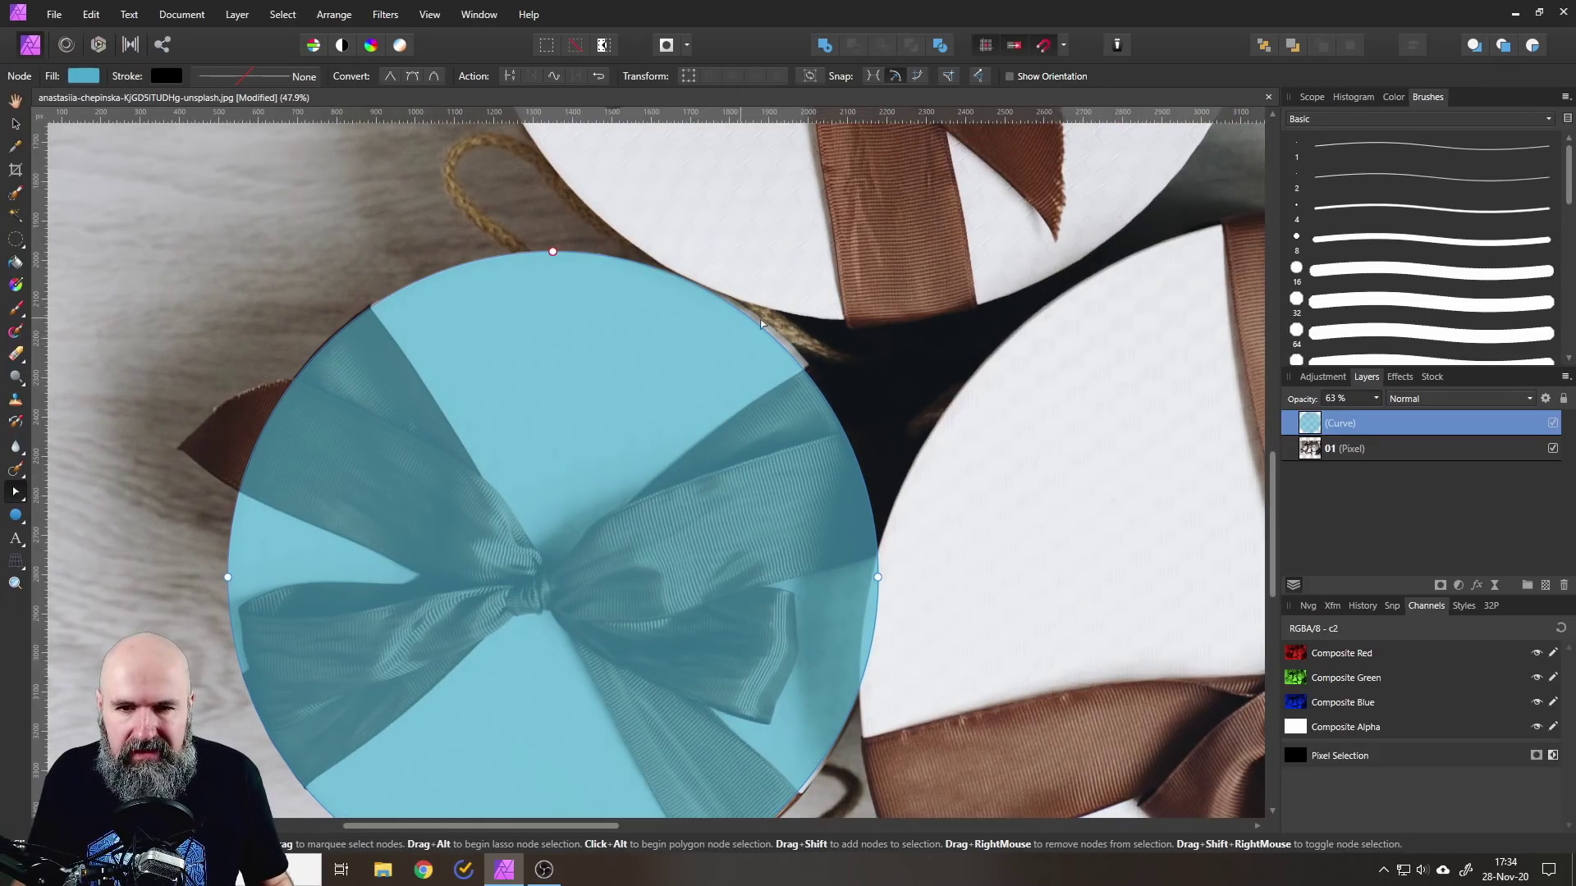
{"action": "left_click_drag", "start_coordinate": [761, 323], "coordinate": [815, 388]}
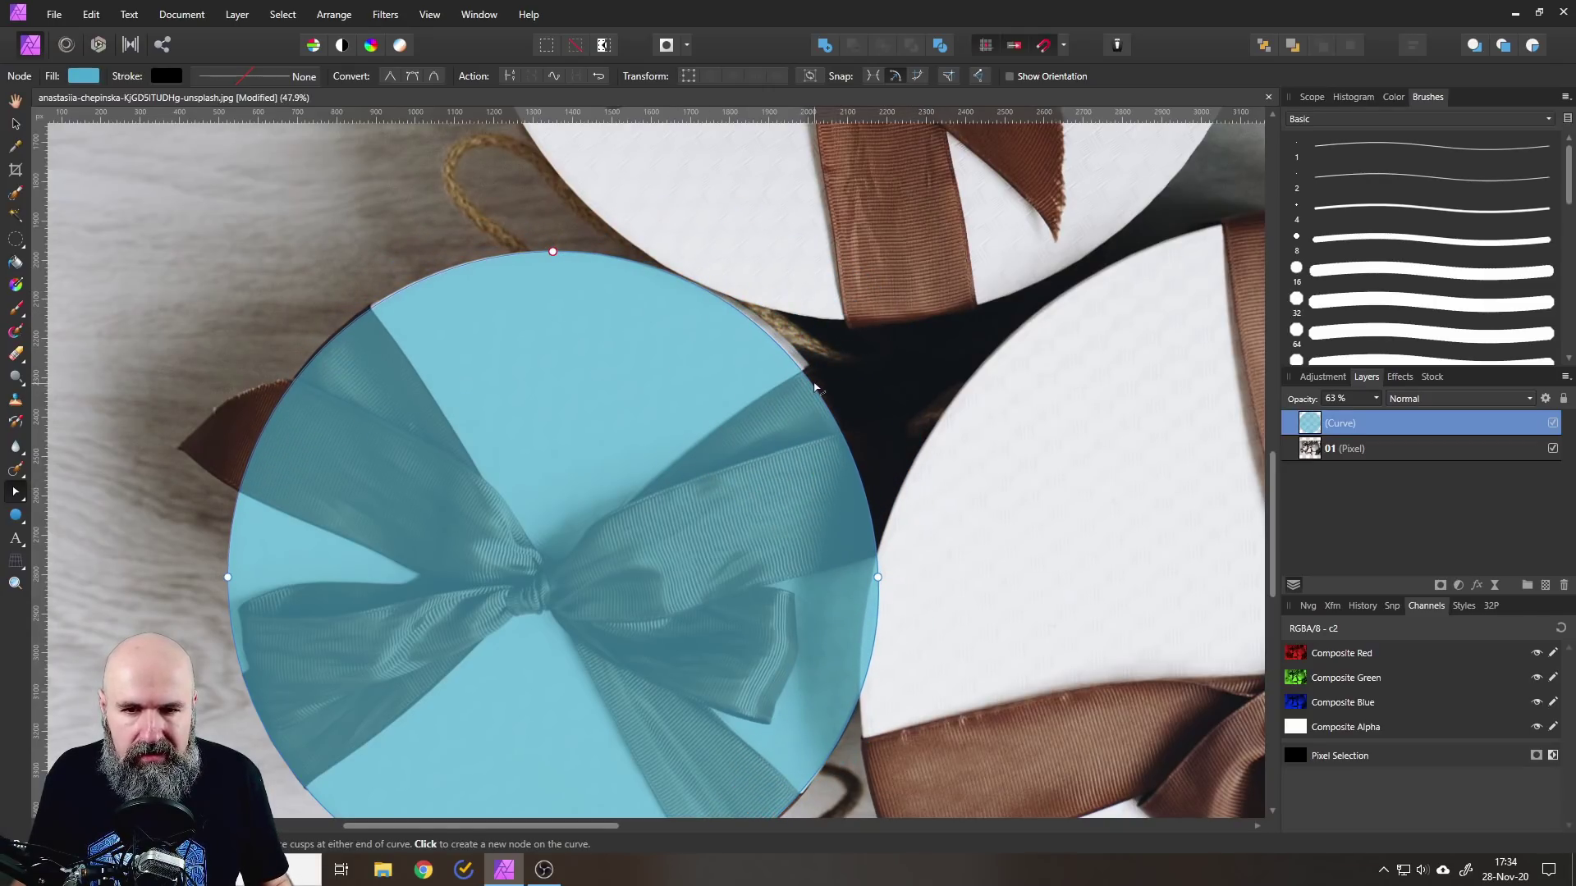
{"action": "left_click", "coordinate": [879, 579]}
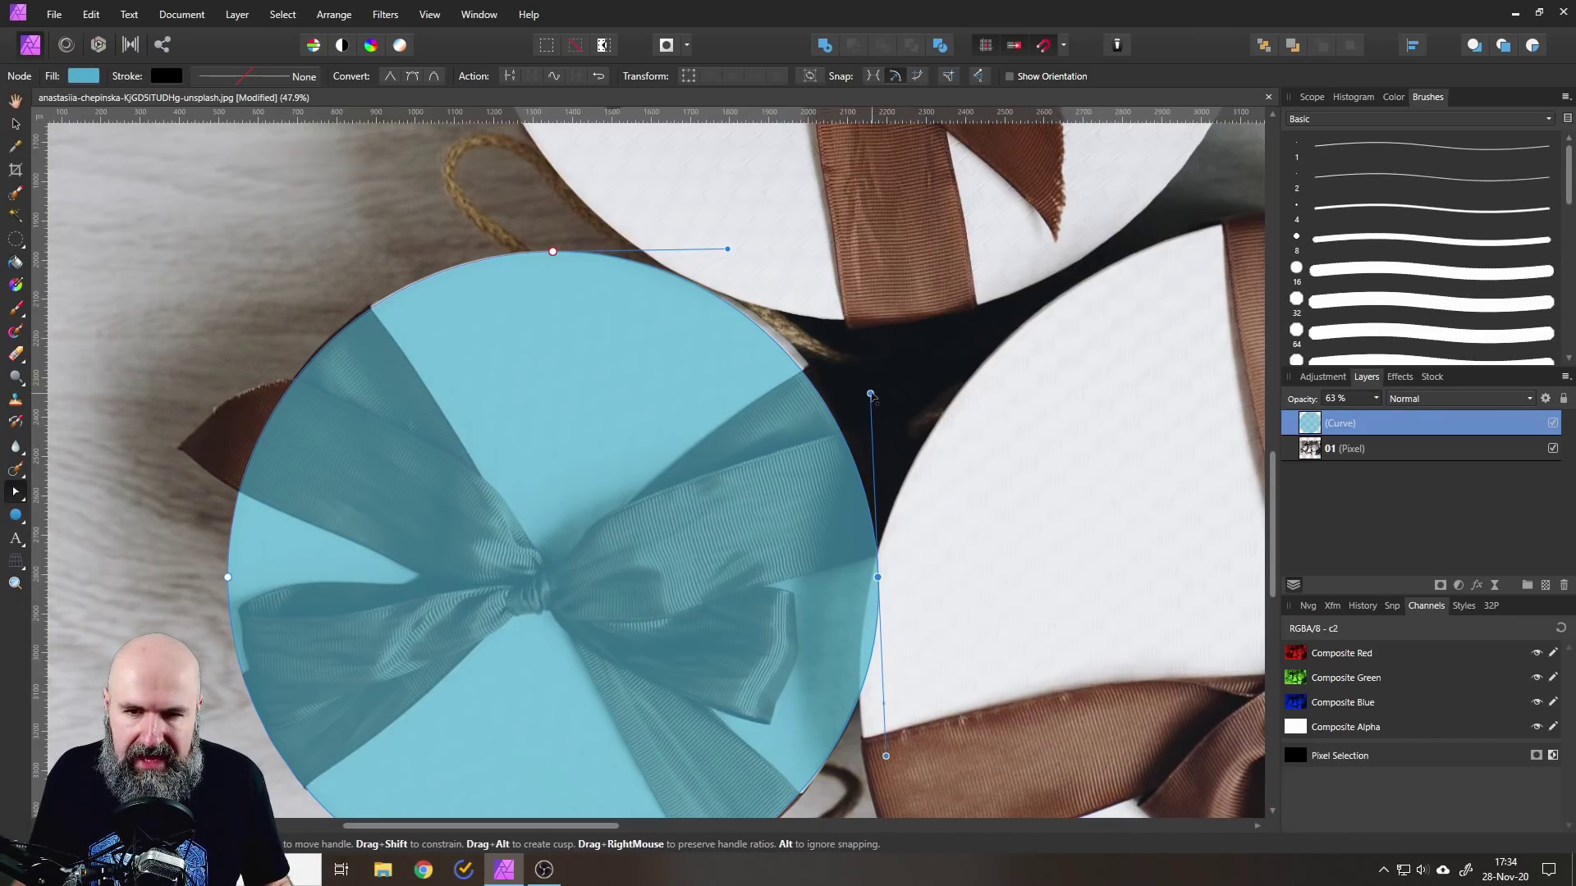
{"action": "mouse_move", "coordinate": [870, 395]}
{"action": "left_mouse_down"}
{"action": "mouse_move", "coordinate": [968, 404]}
{"action": "mouse_move", "coordinate": [879, 404]}
{"action": "left_mouse_up"}
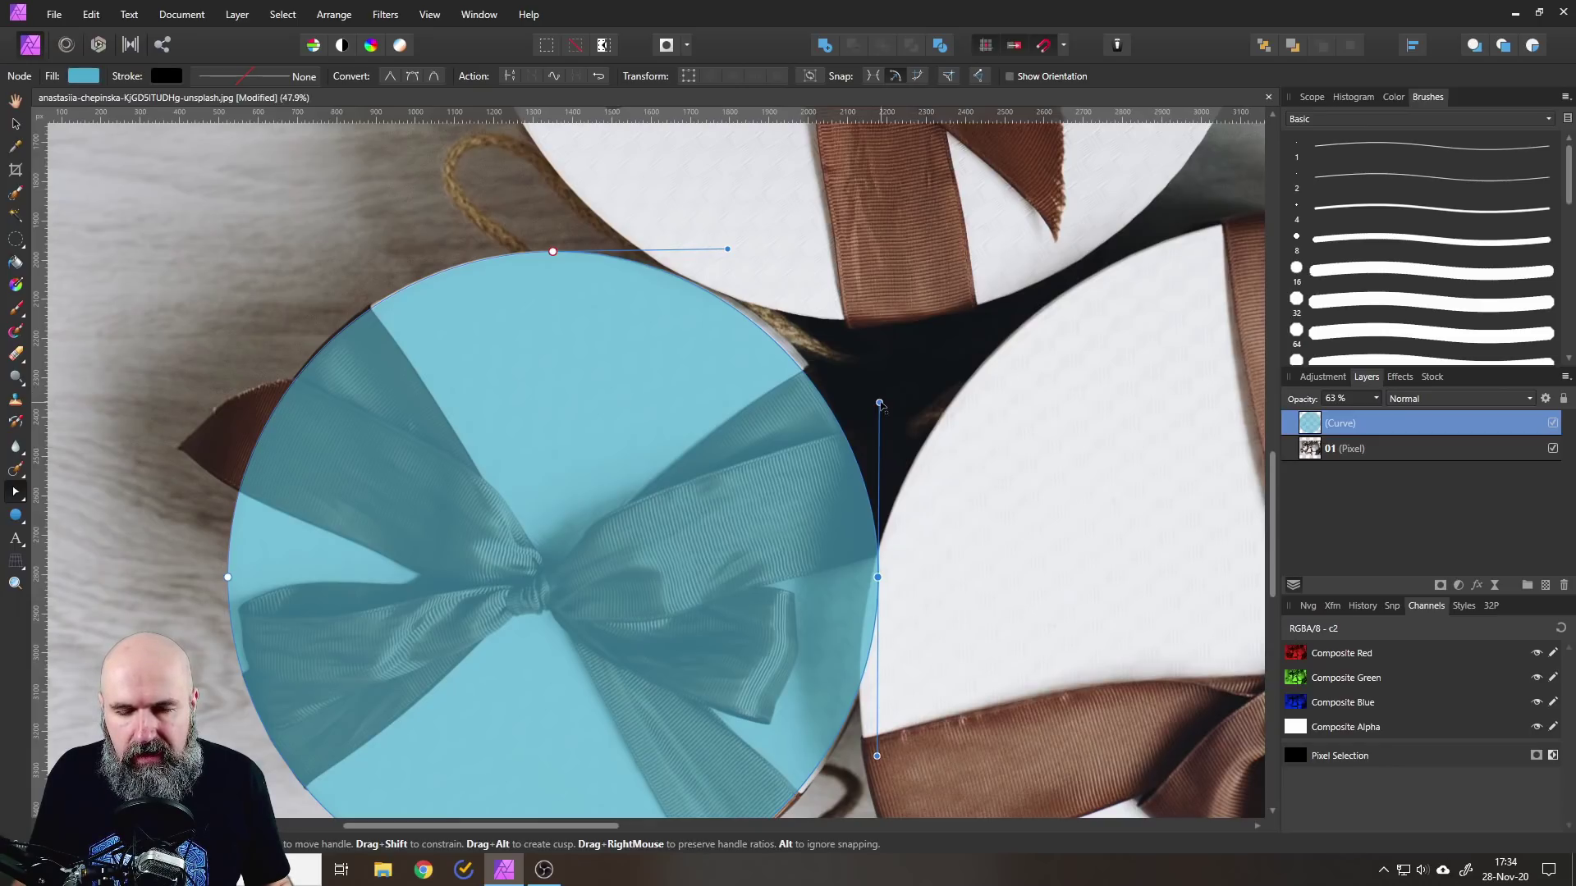
{"action": "left_click_drag", "start_coordinate": [880, 404], "coordinate": [878, 403]}
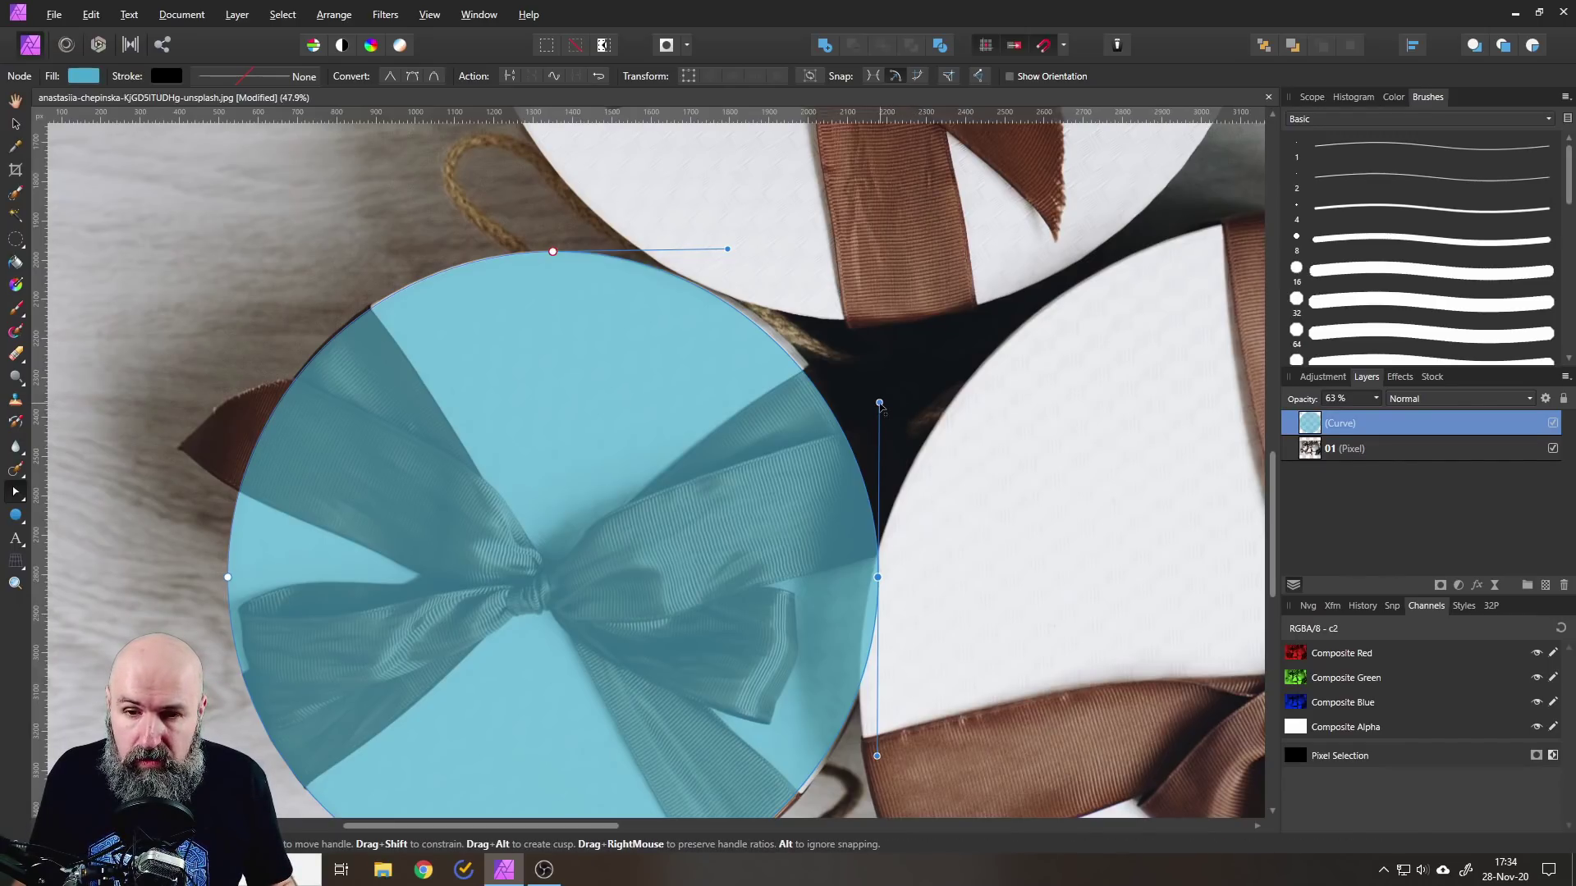
{"action": "left_click_drag", "start_coordinate": [880, 403], "coordinate": [886, 319]}
{"action": "scroll", "coordinate": [862, 381], "scroll_direction": "up", "scroll_amount": 5}
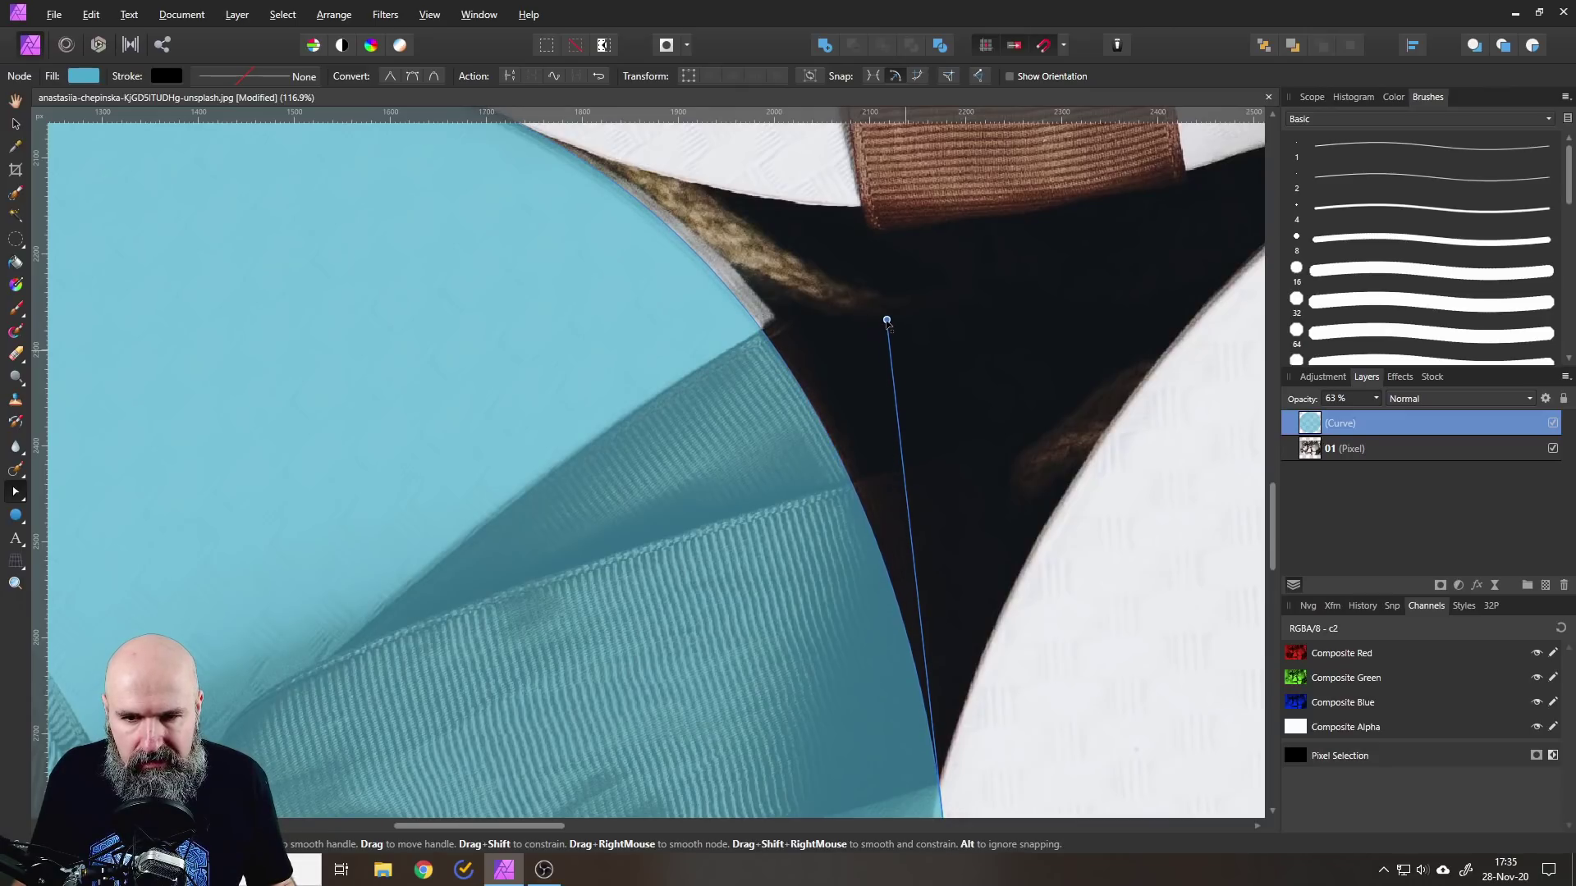
- Adjust the top node's two handles so the curve follows the box's upper rim on both sides
{"action": "scroll", "coordinate": [877, 324], "scroll_direction": "up", "scroll_amount": 5}
{"action": "scroll", "coordinate": [820, 370], "scroll_direction": "left", "scroll_amount": 4}
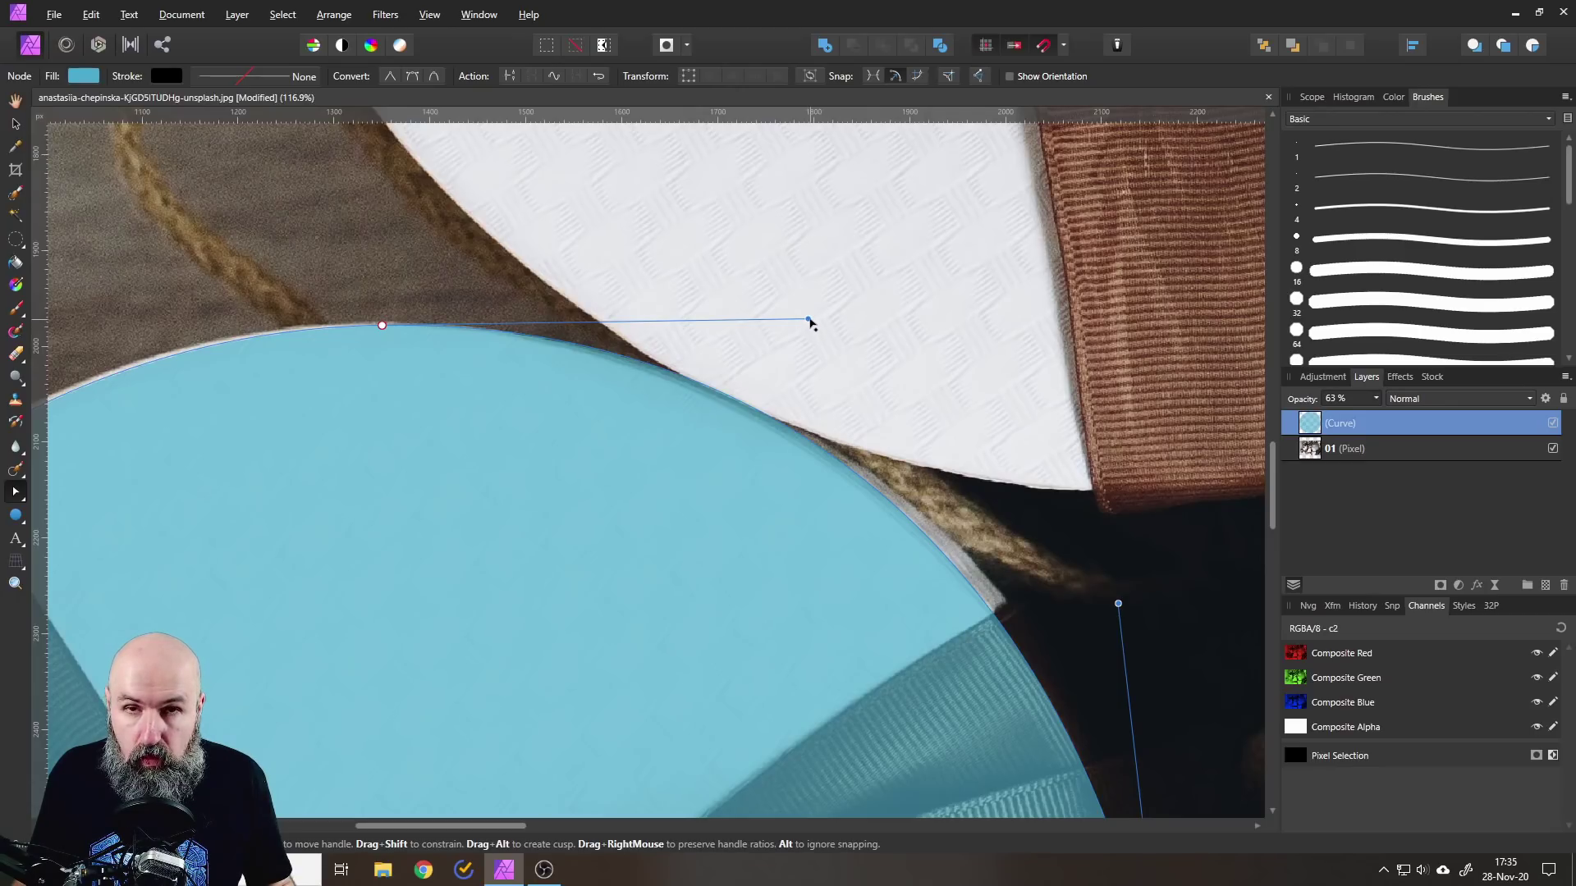
{"action": "mouse_move", "coordinate": [809, 319]}
{"action": "left_mouse_down"}
{"action": "mouse_move", "coordinate": [788, 318]}
{"action": "mouse_move", "coordinate": [820, 351]}
{"action": "mouse_move", "coordinate": [806, 344]}
{"action": "left_mouse_up"}
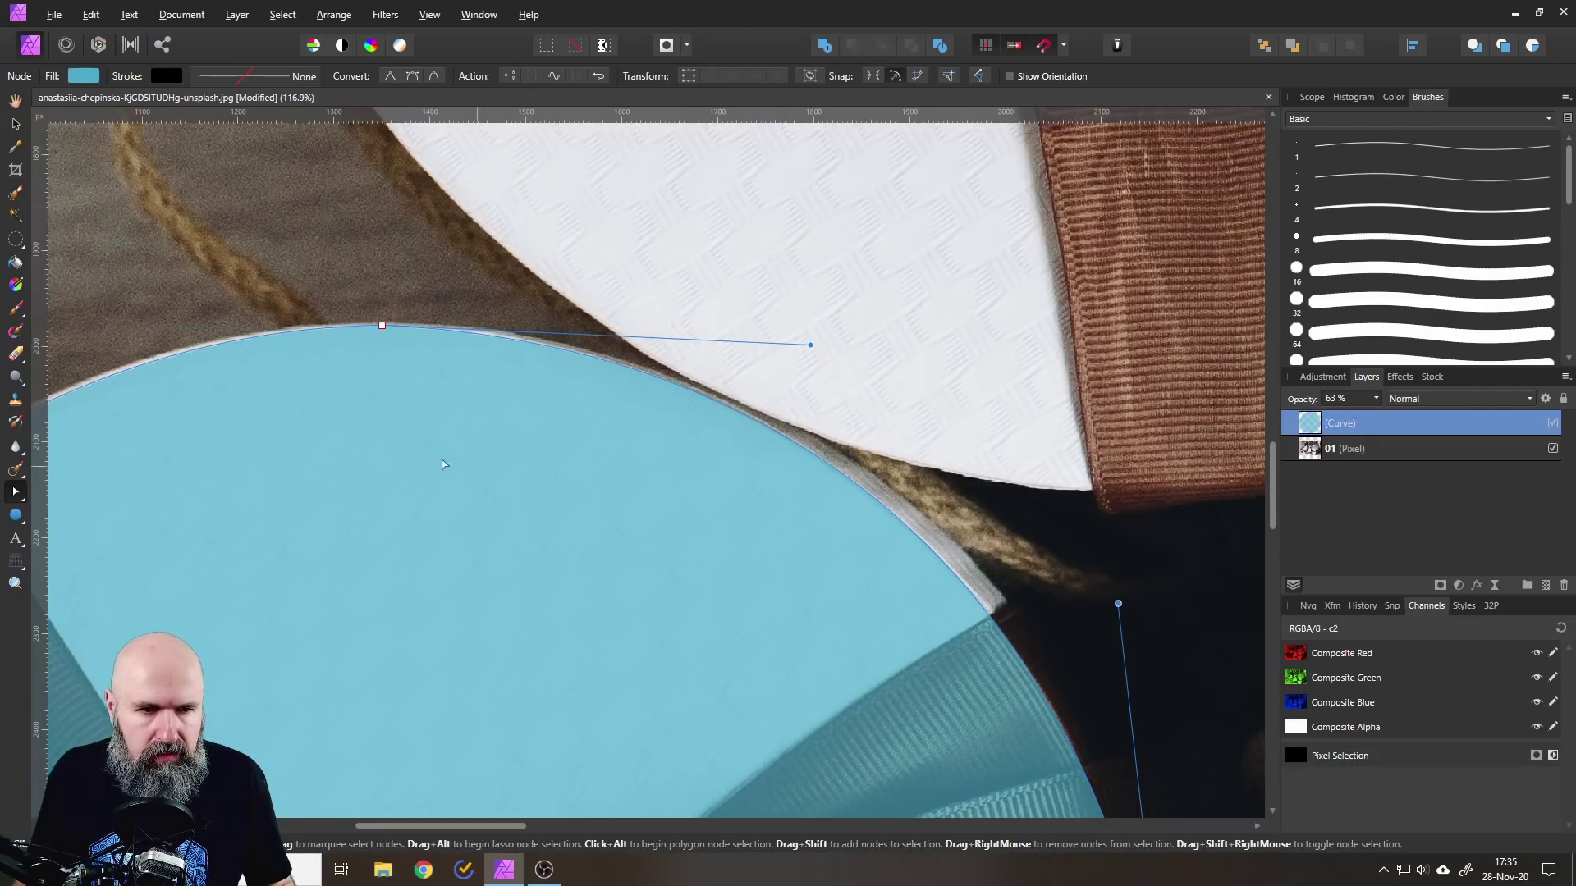
{"action": "left_click_drag", "start_coordinate": [382, 447], "coordinate": [1293, 465]}
{"action": "left_click_drag", "start_coordinate": [1145, 337], "coordinate": [1070, 283]}
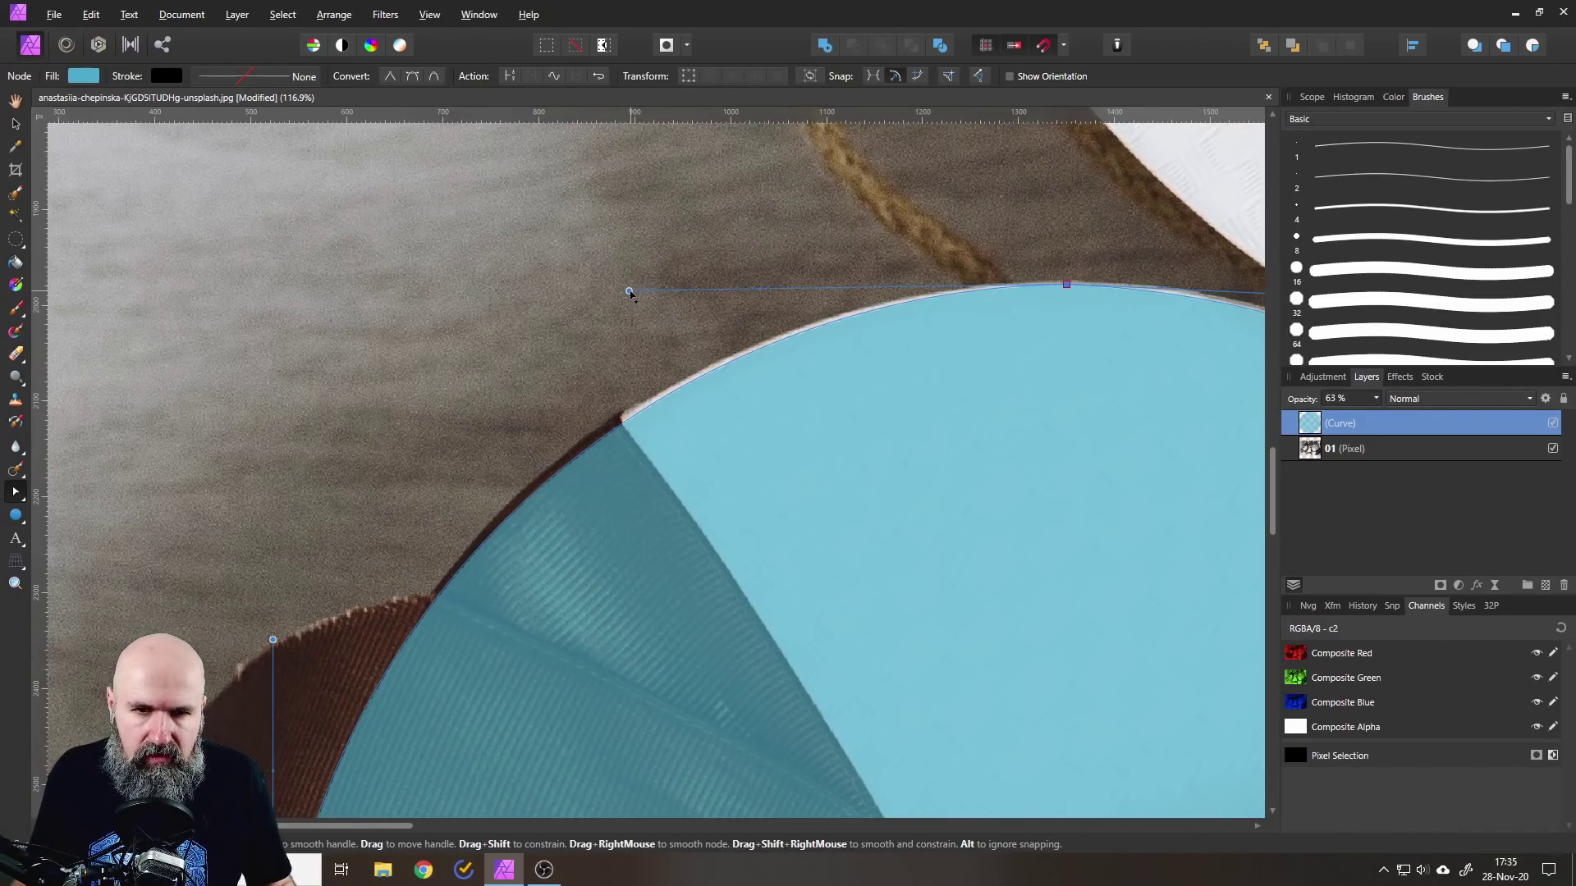
{"action": "left_click_drag", "start_coordinate": [629, 291], "coordinate": [609, 287]}
{"action": "scroll", "coordinate": [799, 391], "scroll_direction": "down", "scroll_amount": 5}
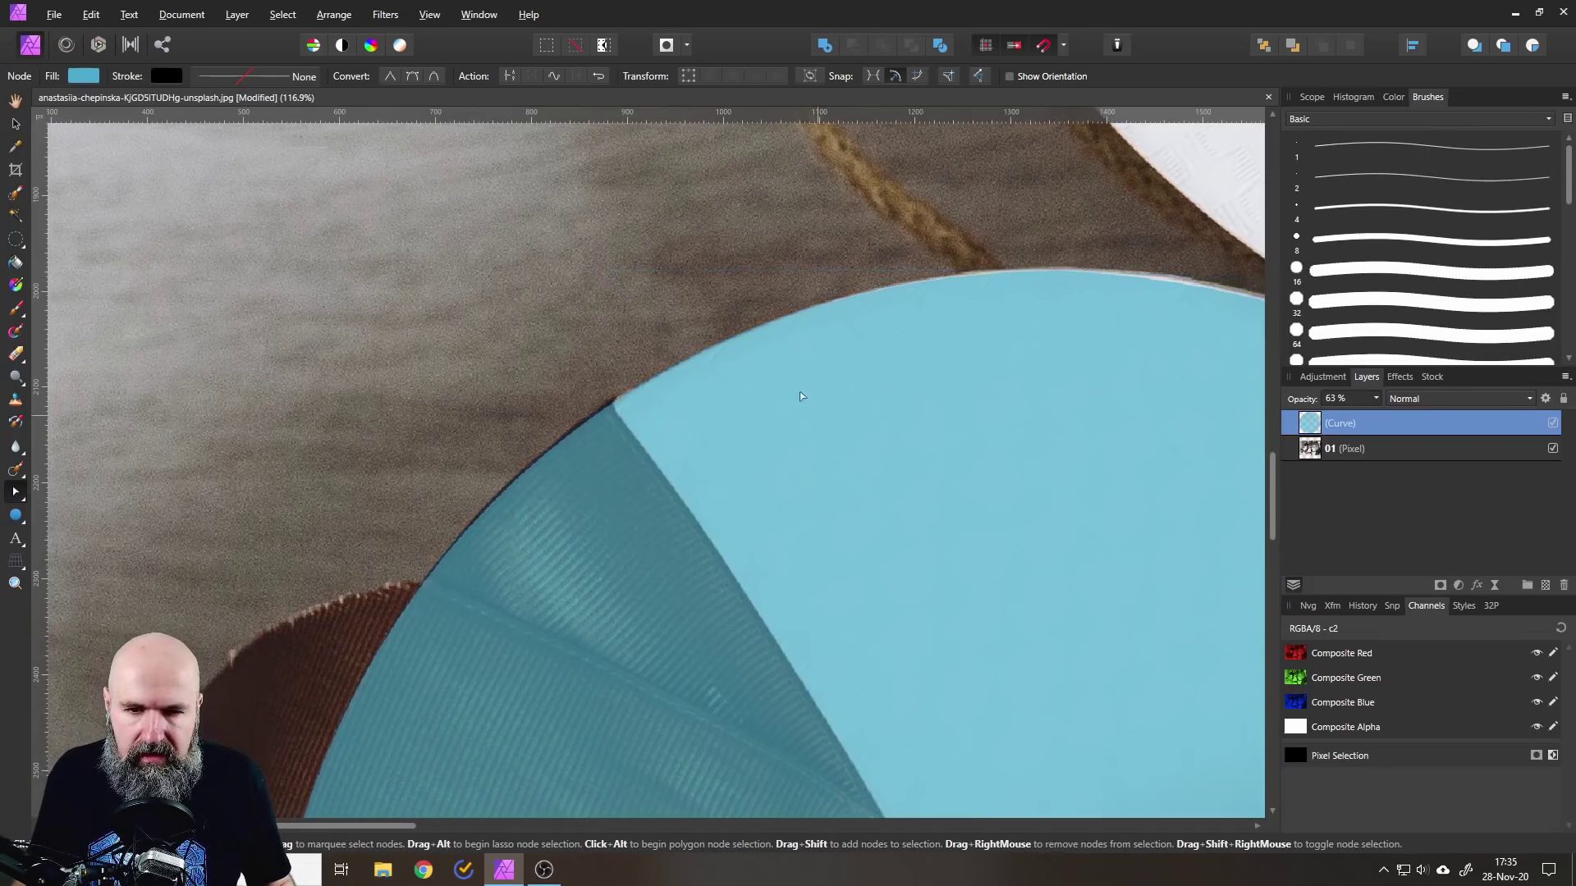
- Lengthen the bottom node's right handle so the curve covers the left box's lower-right rim
{"action": "scroll", "coordinate": [831, 468], "scroll_direction": "down", "scroll_amount": 3}
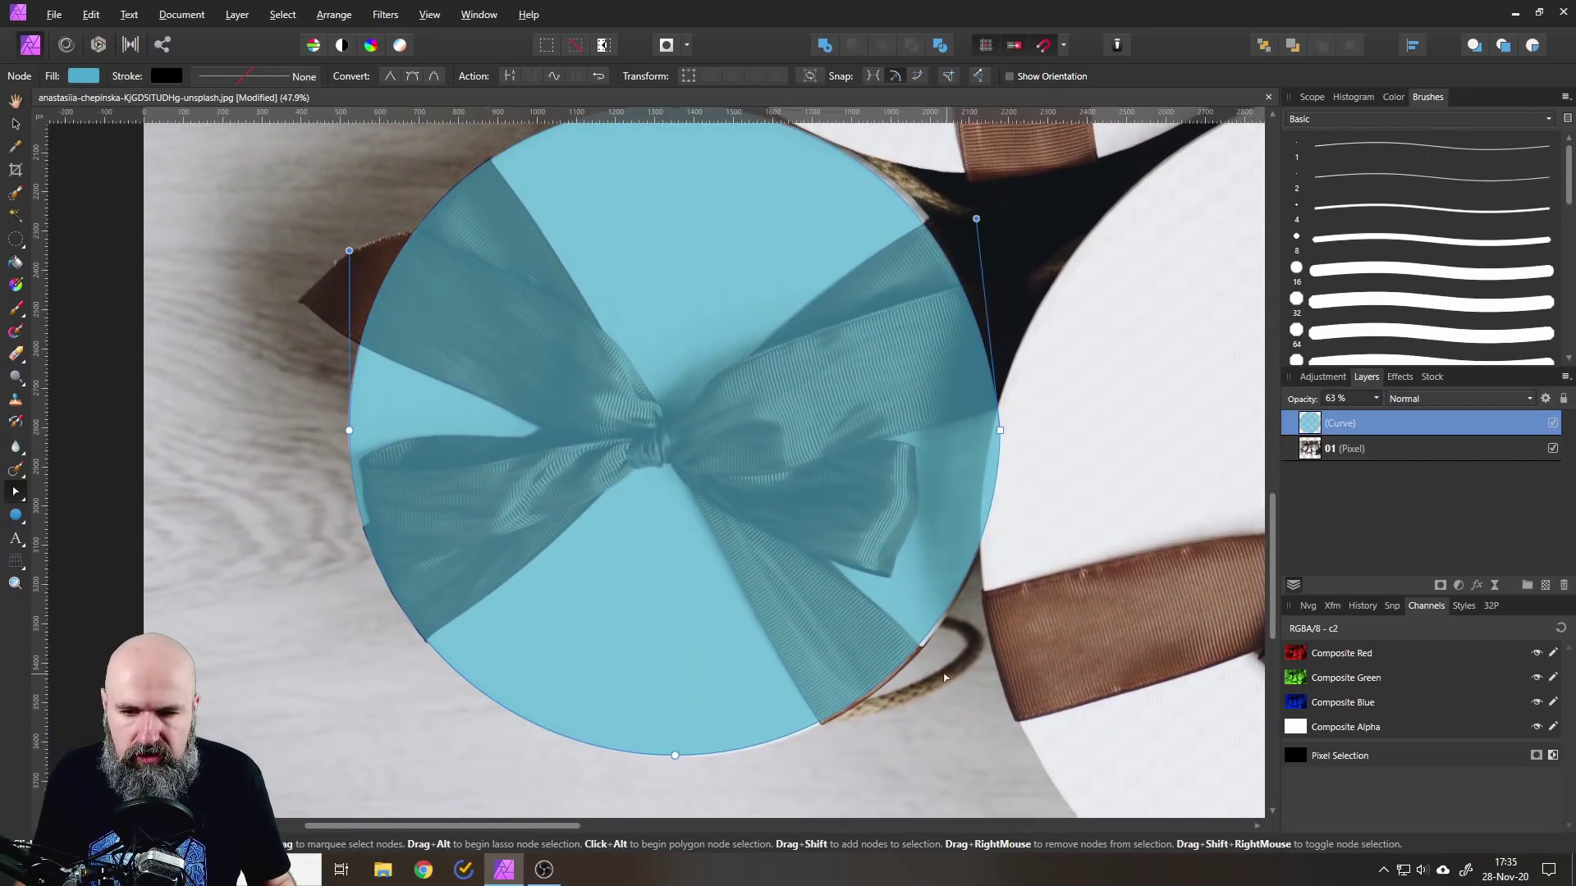
{"action": "scroll", "coordinate": [672, 317], "scroll_direction": "up", "scroll_amount": 2}
{"action": "scroll", "coordinate": [688, 543], "scroll_direction": "down", "scroll_amount": 2}
{"action": "scroll", "coordinate": [688, 543], "scroll_direction": "up", "scroll_amount": 3}
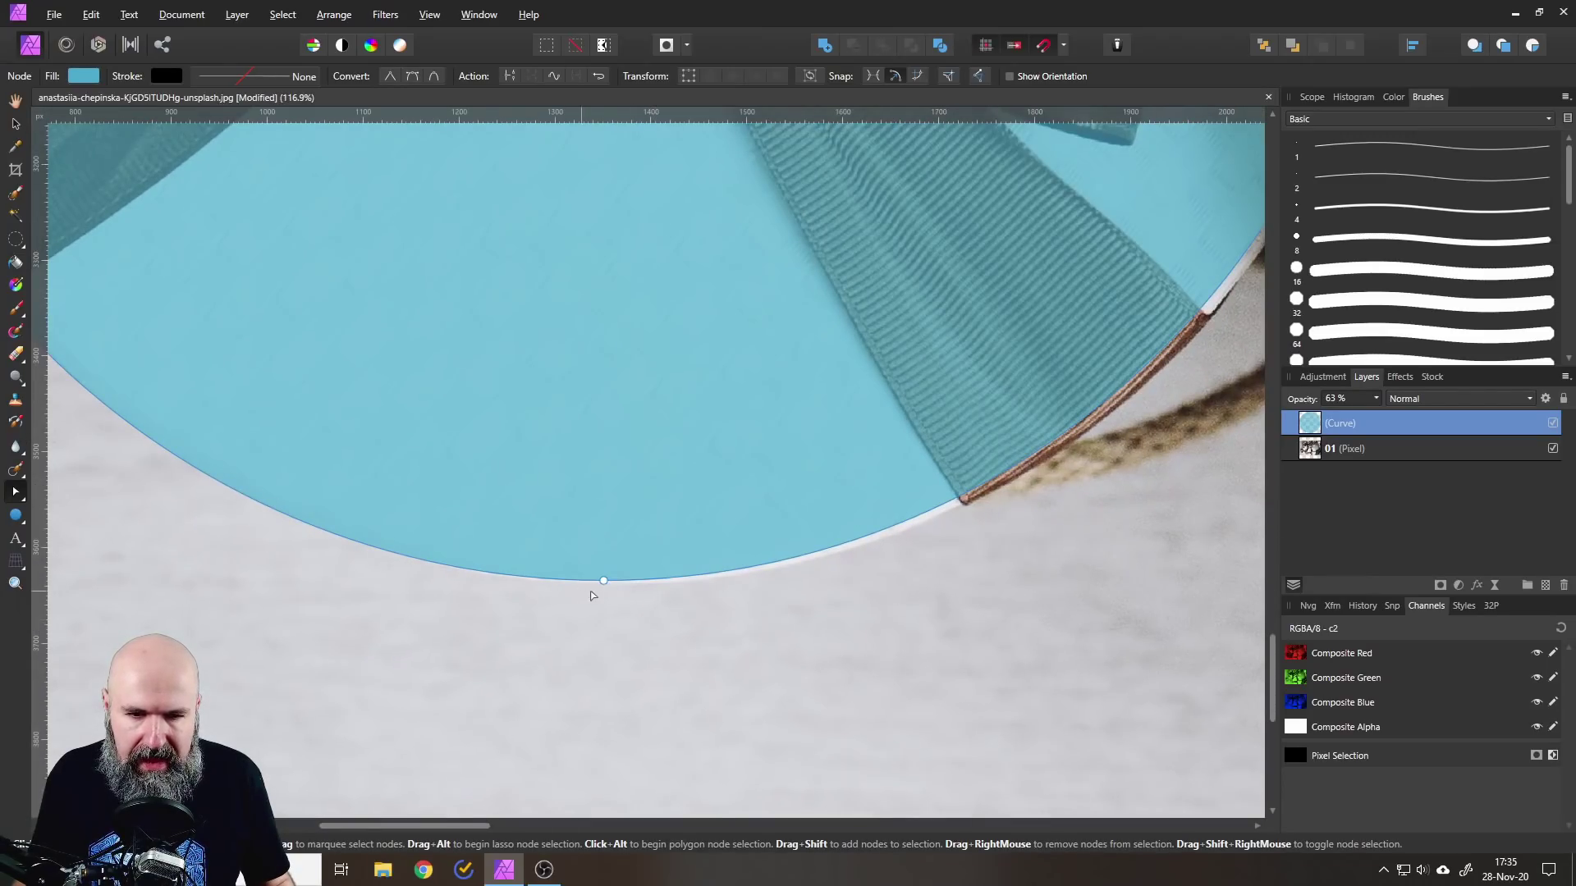
{"action": "left_click", "coordinate": [605, 581]}
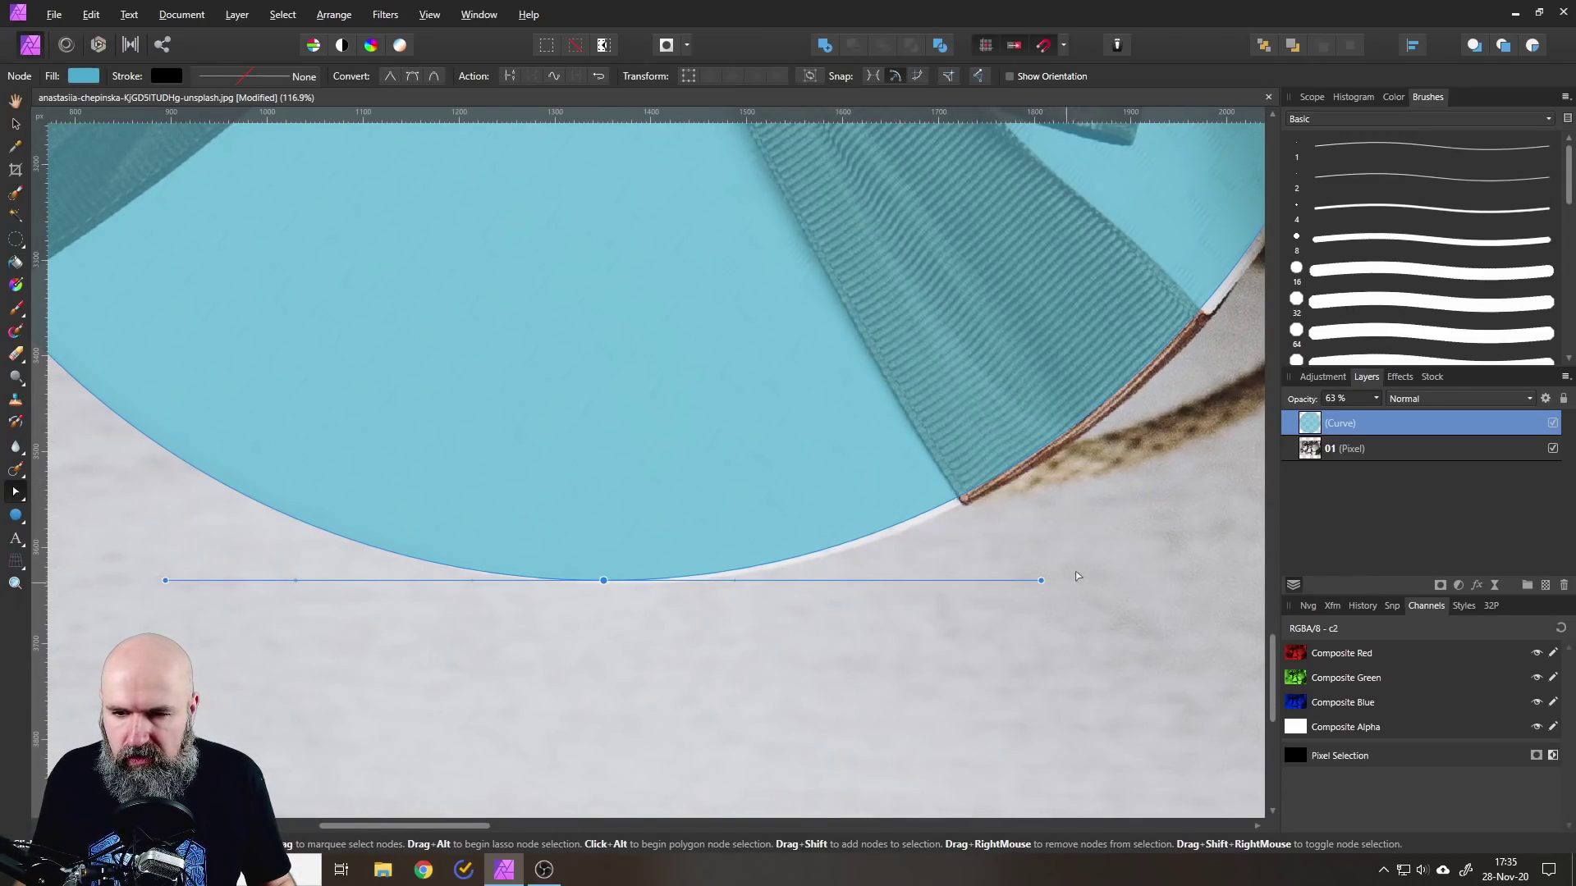
{"action": "left_click_drag", "start_coordinate": [1077, 574], "coordinate": [766, 626]}
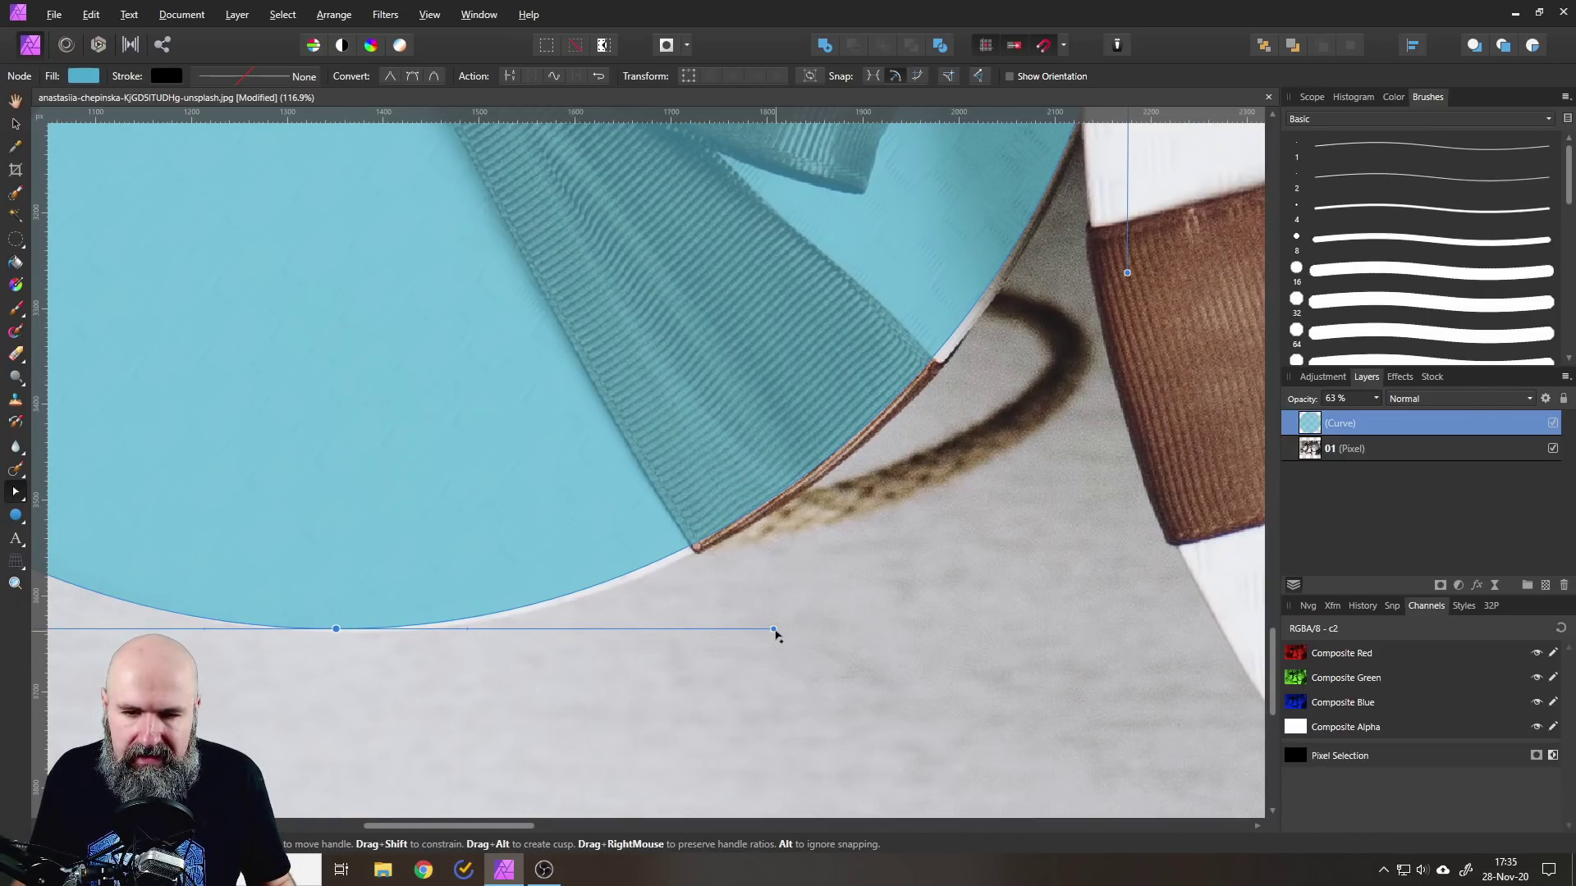
{"action": "left_click_drag", "start_coordinate": [774, 632], "coordinate": [825, 636]}
{"action": "scroll", "coordinate": [825, 636], "scroll_direction": "down", "scroll_amount": 6}
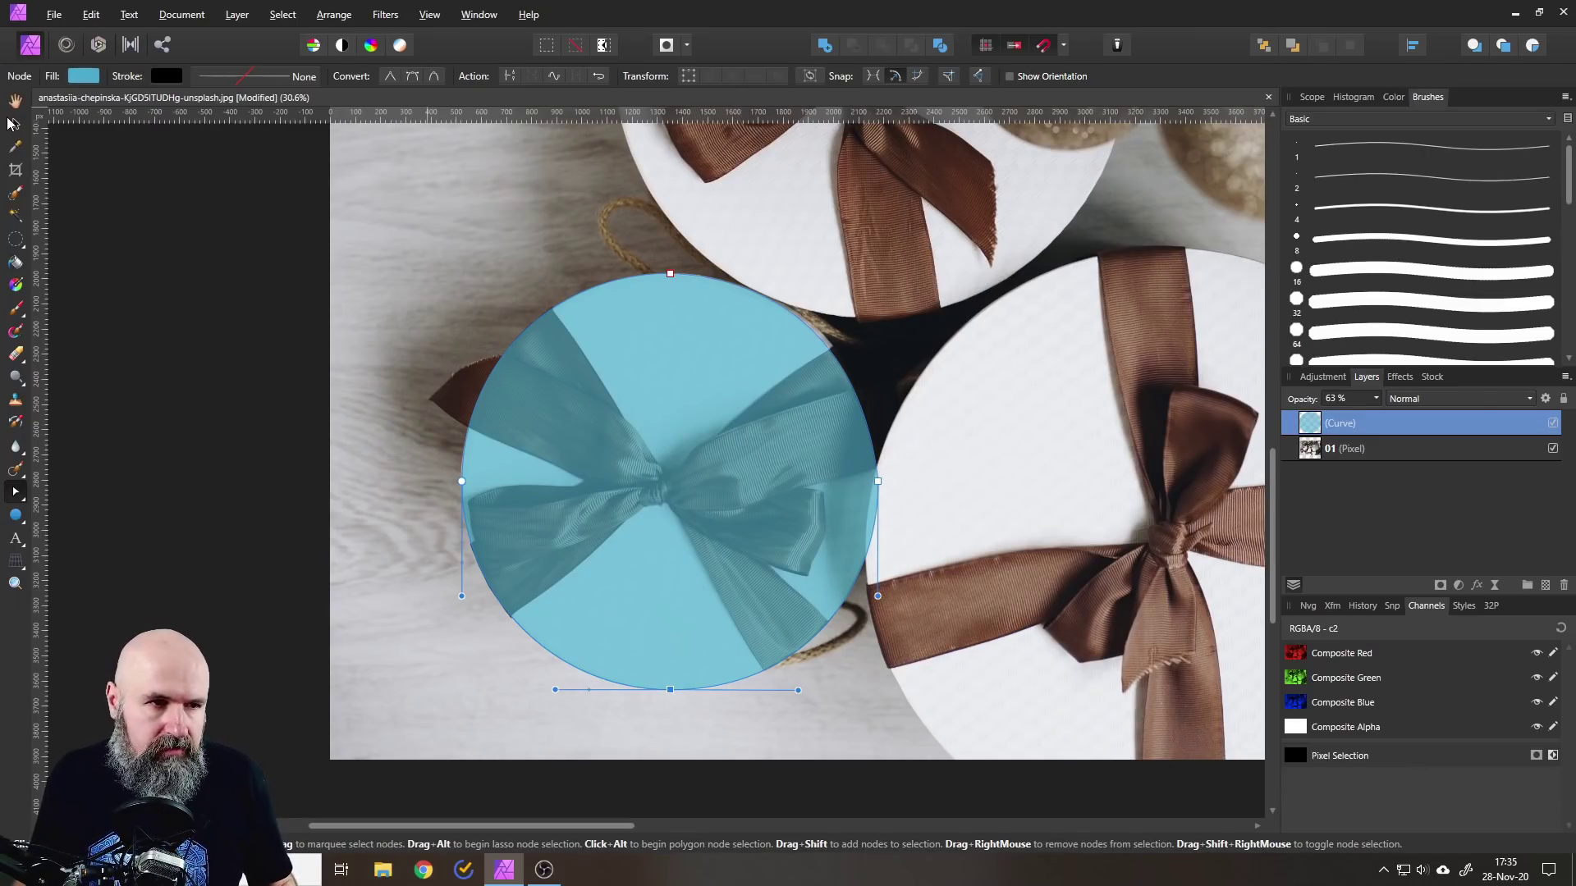
- Load the curve layer's outline as a pixel selection and hide the curve layer
{"action": "left_click", "coordinate": [15, 123]}
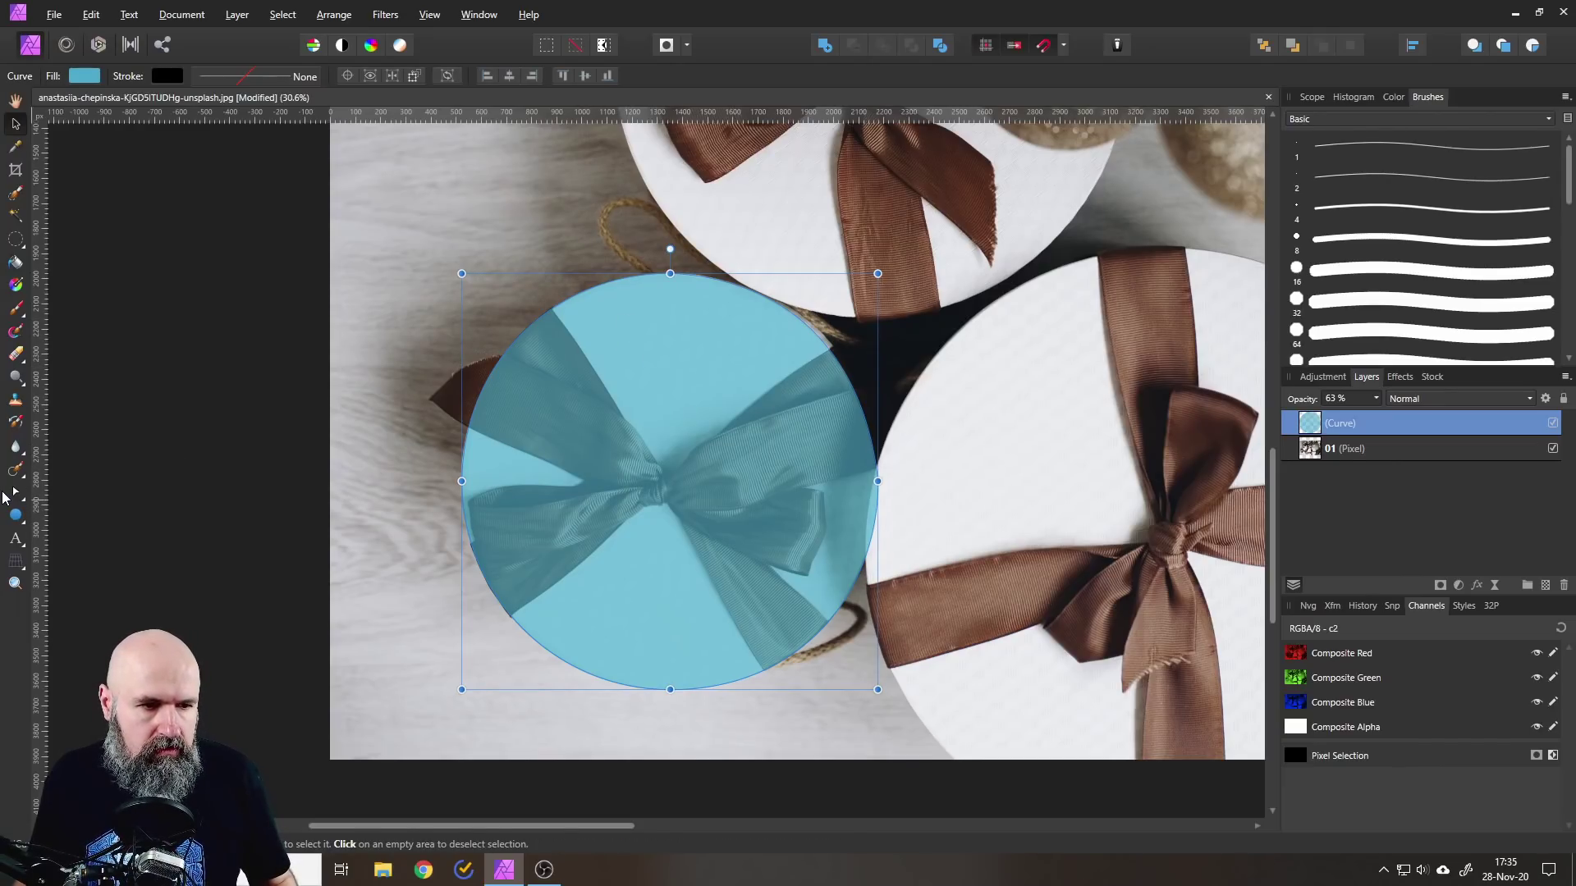
{"action": "left_click", "coordinate": [1312, 427], "text": "ctrl"}
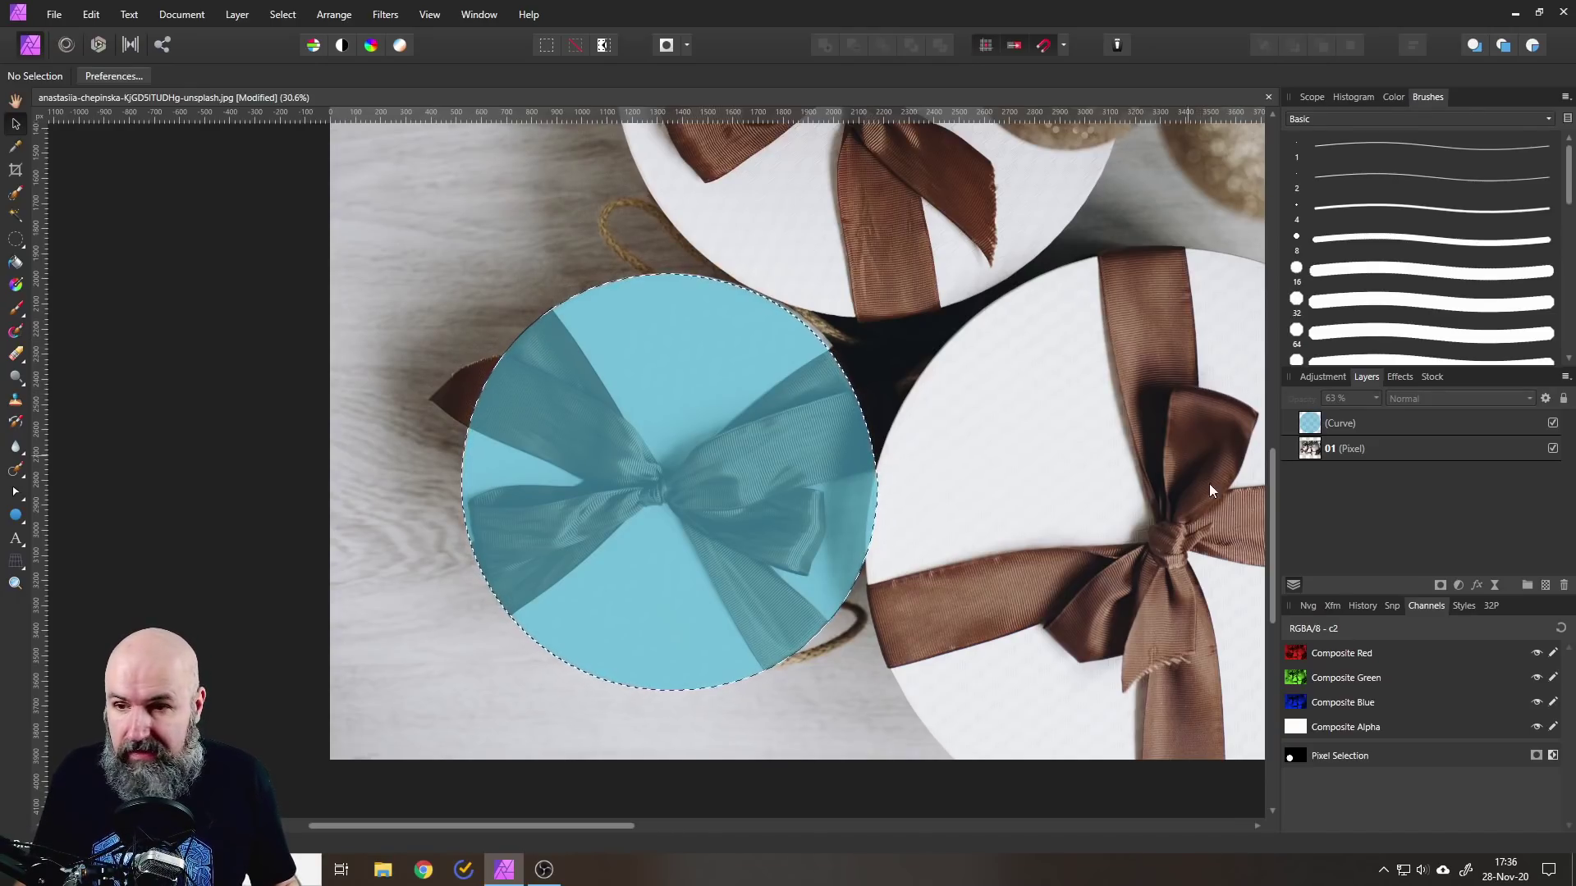
{"action": "left_click", "coordinate": [1553, 424]}
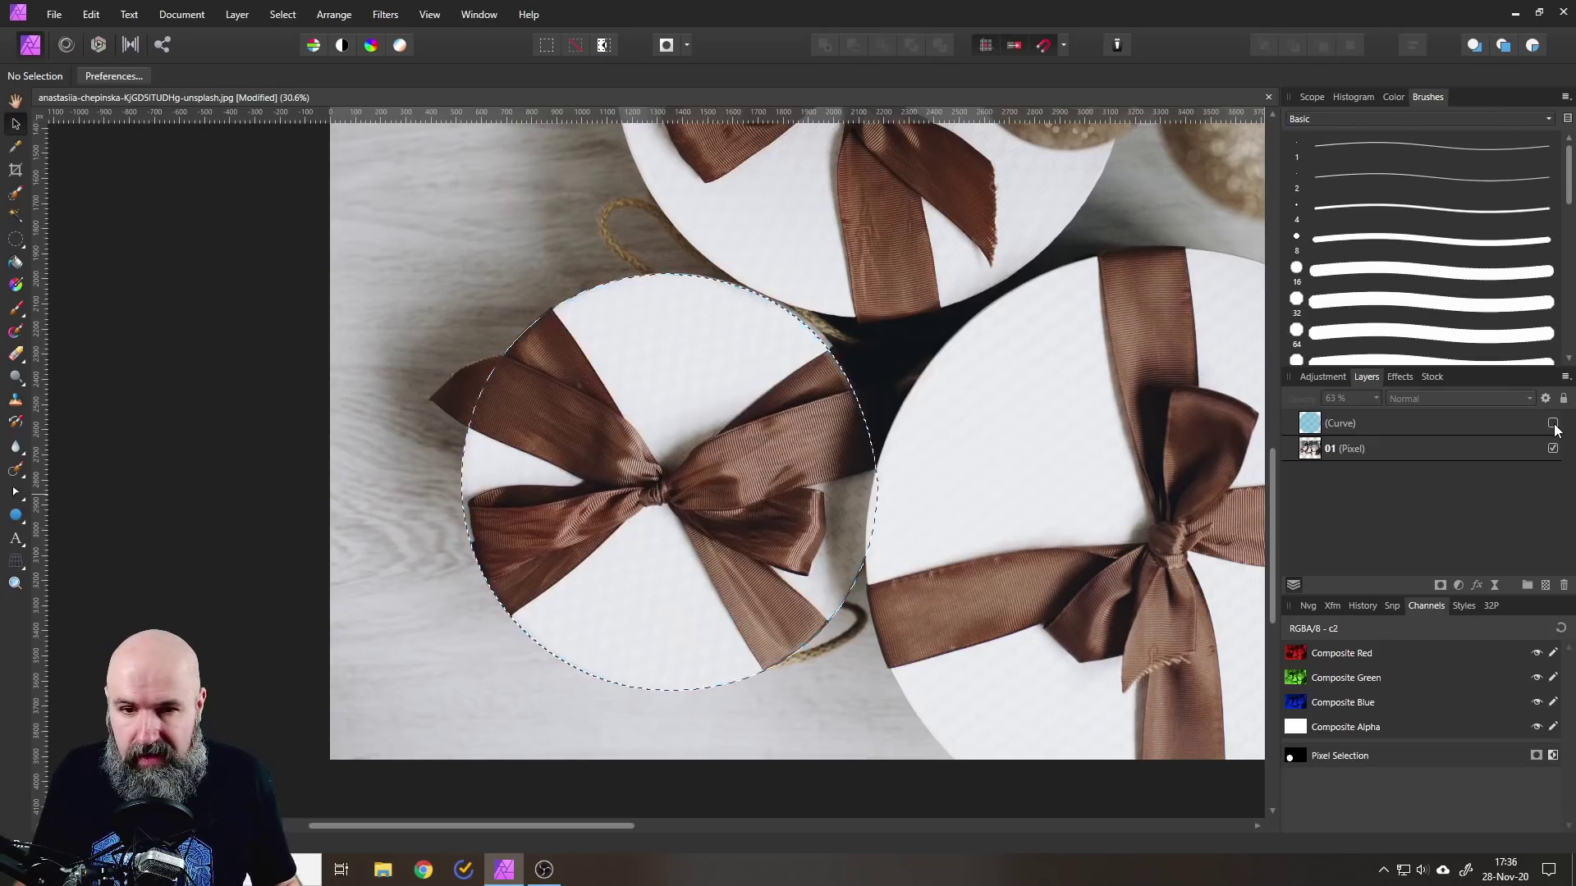
- Duplicate the selected gift box from the photo layer onto its own layer and hide the original photo layer
{"action": "left_click", "coordinate": [1302, 450]}
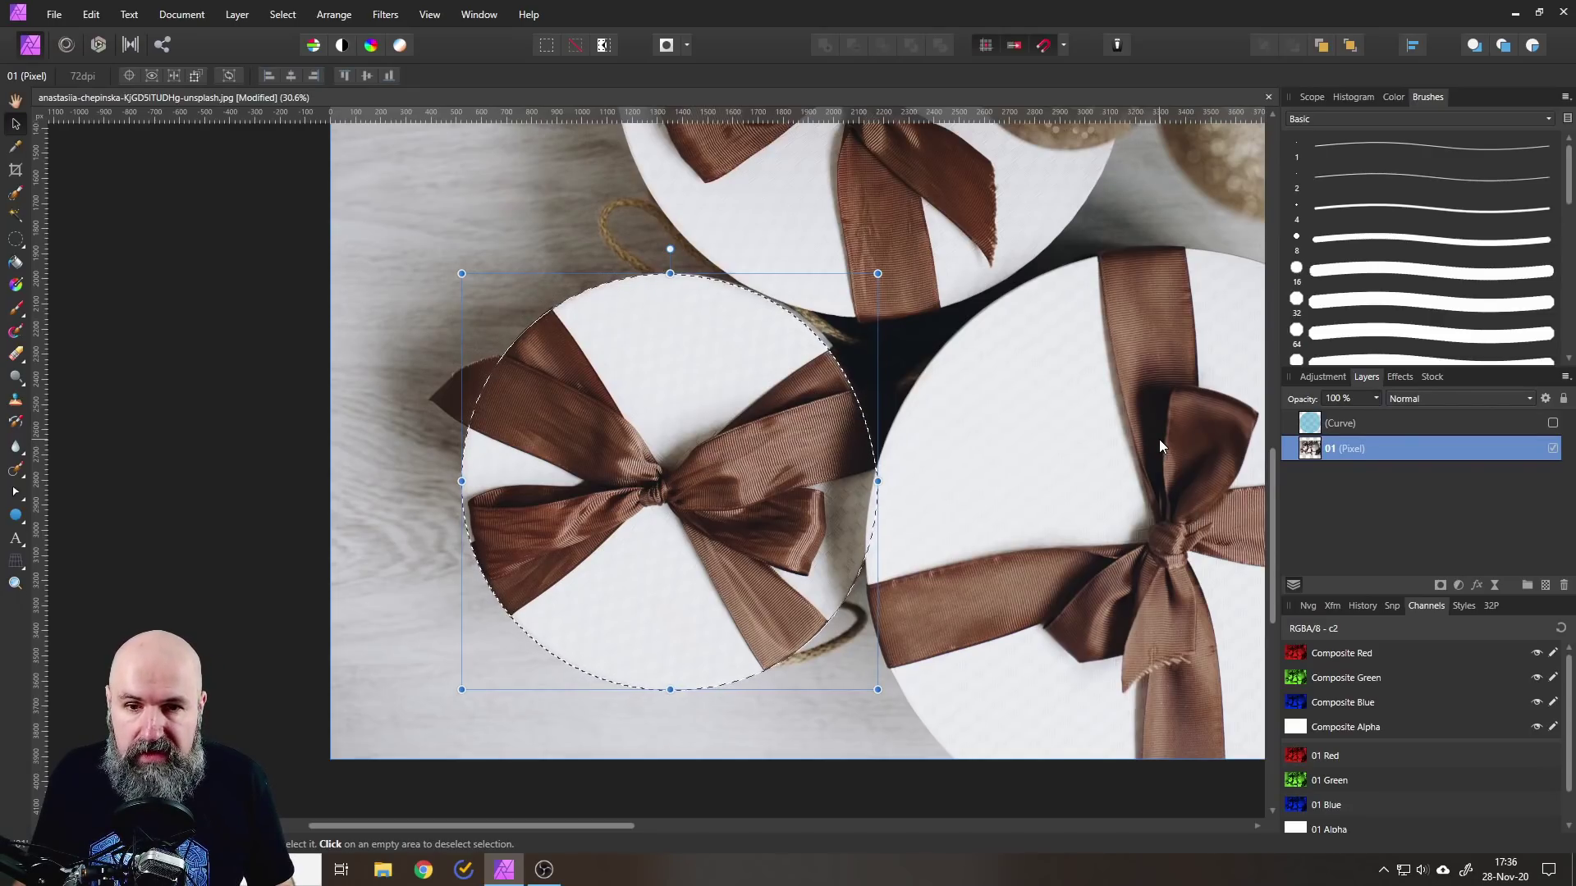
{"action": "key", "text": "ctrl+j"}
{"action": "left_click", "coordinate": [1552, 474]}
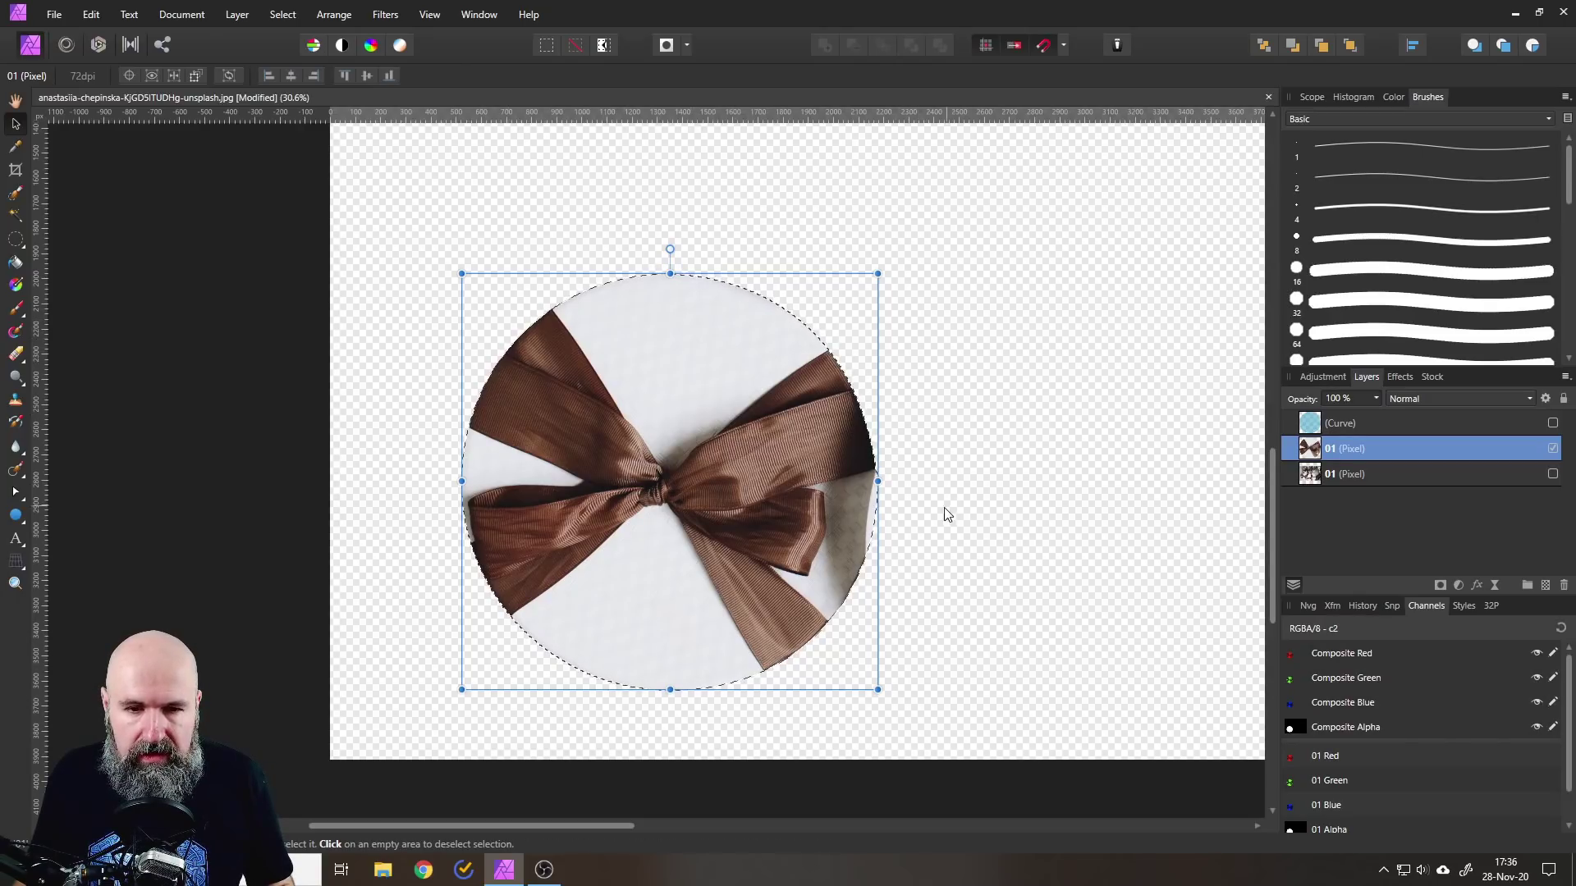
{"action": "scroll", "coordinate": [903, 539], "scroll_direction": "up", "scroll_amount": 3}
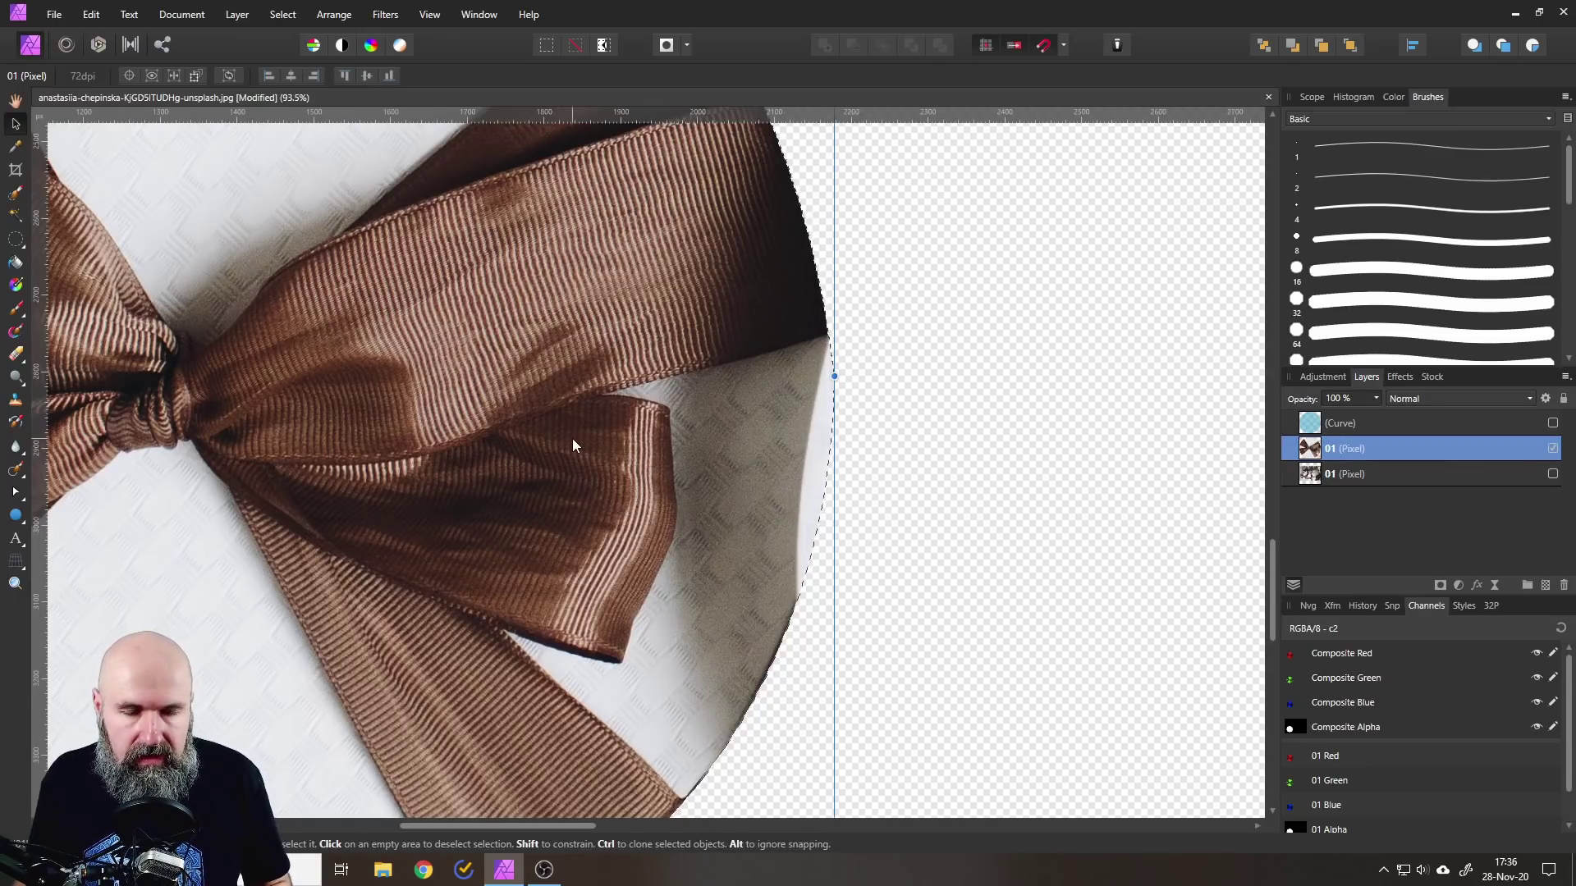
{"action": "scroll", "coordinate": [573, 439], "scroll_direction": "down", "scroll_amount": 5}
- Undo the gift-box cutout and its pixel selection, and bring back the curve layer at 63% opacity
{"action": "left_click", "coordinate": [757, 473]}
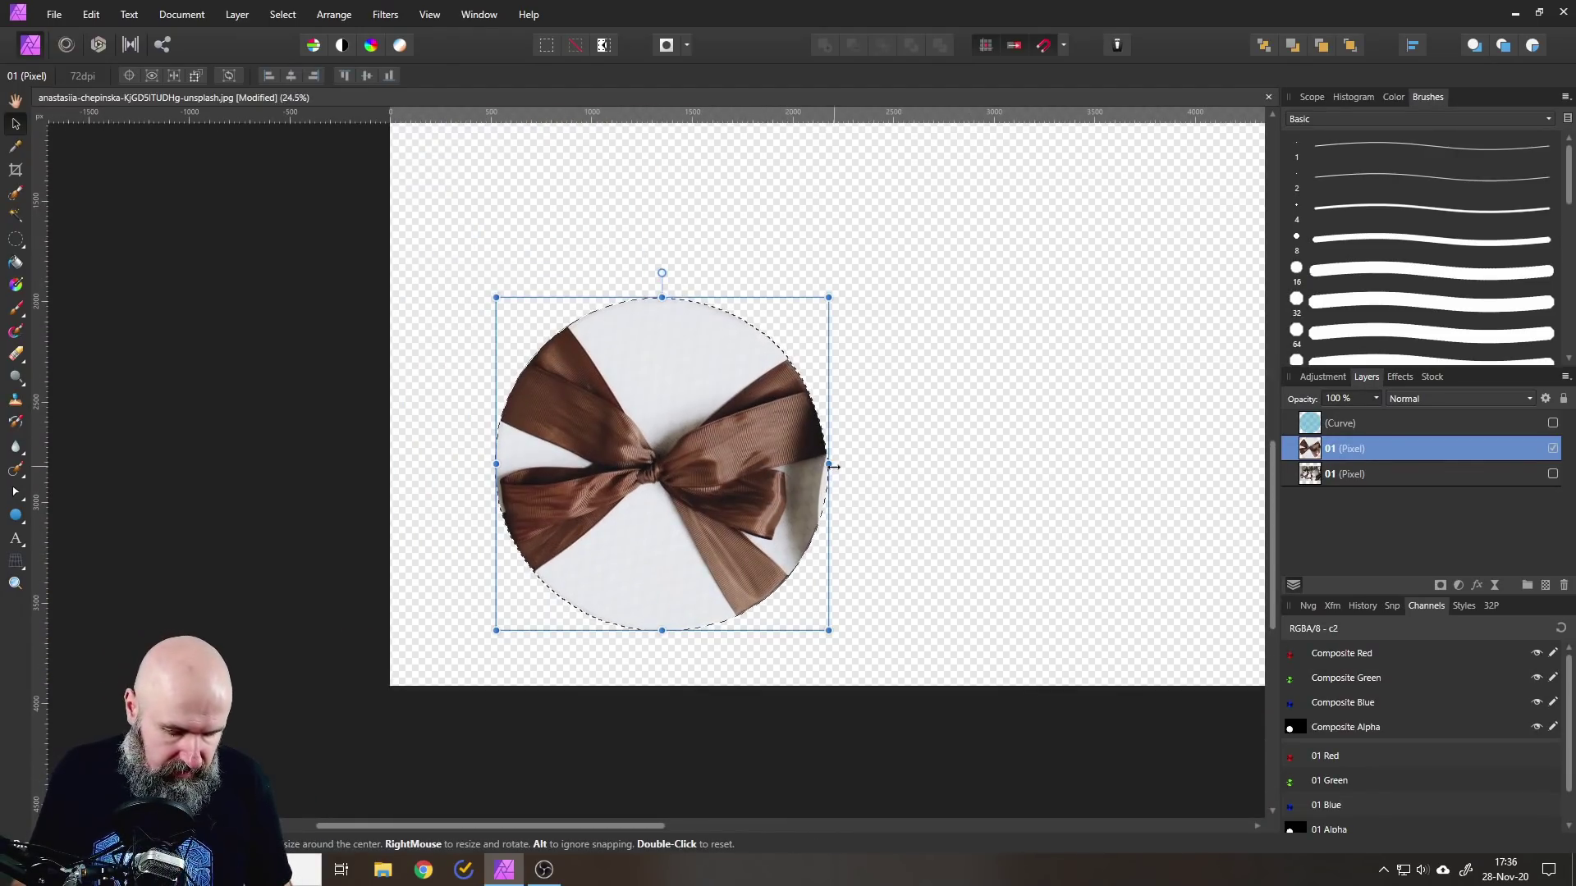
{"action": "key", "text": "ctrl+e"}
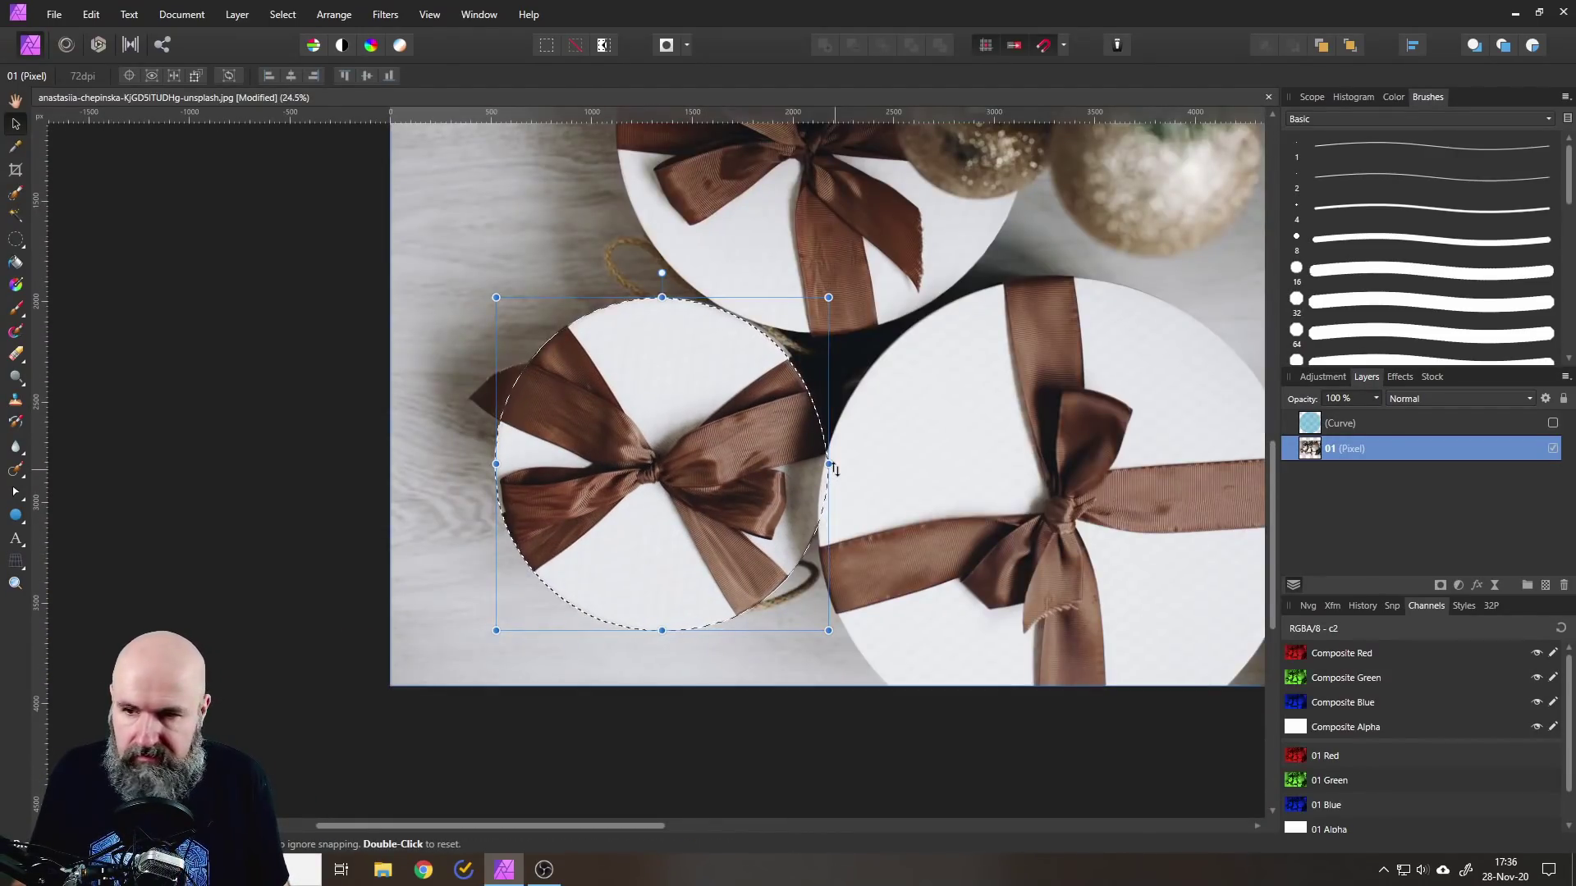
{"action": "left_click", "coordinate": [1552, 422]}
{"action": "left_click", "coordinate": [1314, 423]}
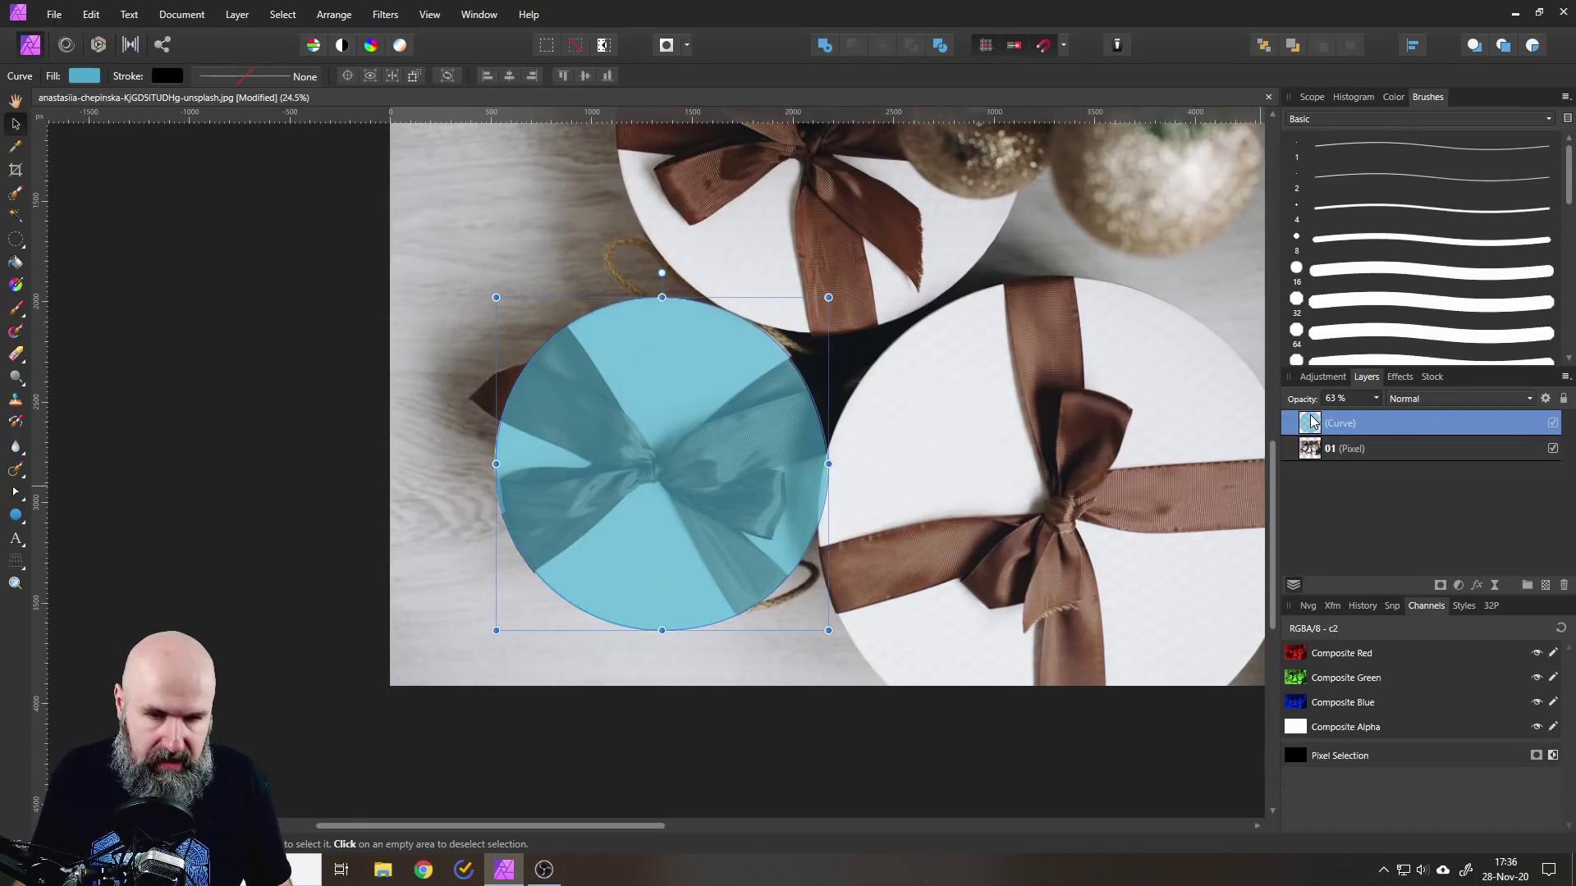
{"action": "key", "text": "6"}
{"action": "key", "text": "3"}
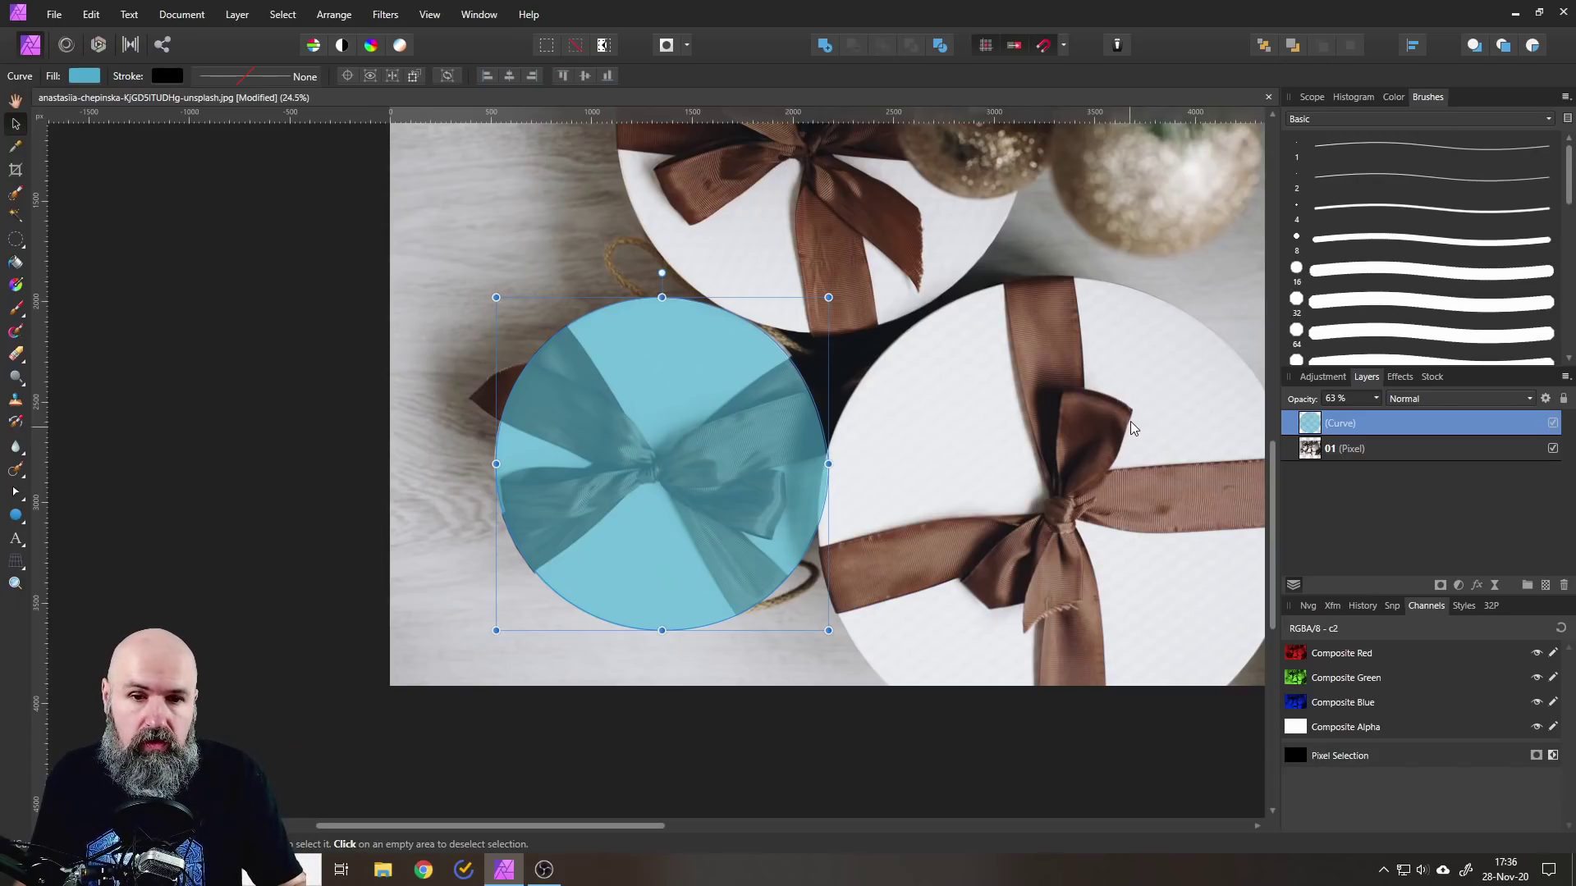
- Draw a second ellipse overlapping the curve's right edge and the right gift box, and set its opacity to 64%
{"action": "left_click", "coordinate": [16, 515]}
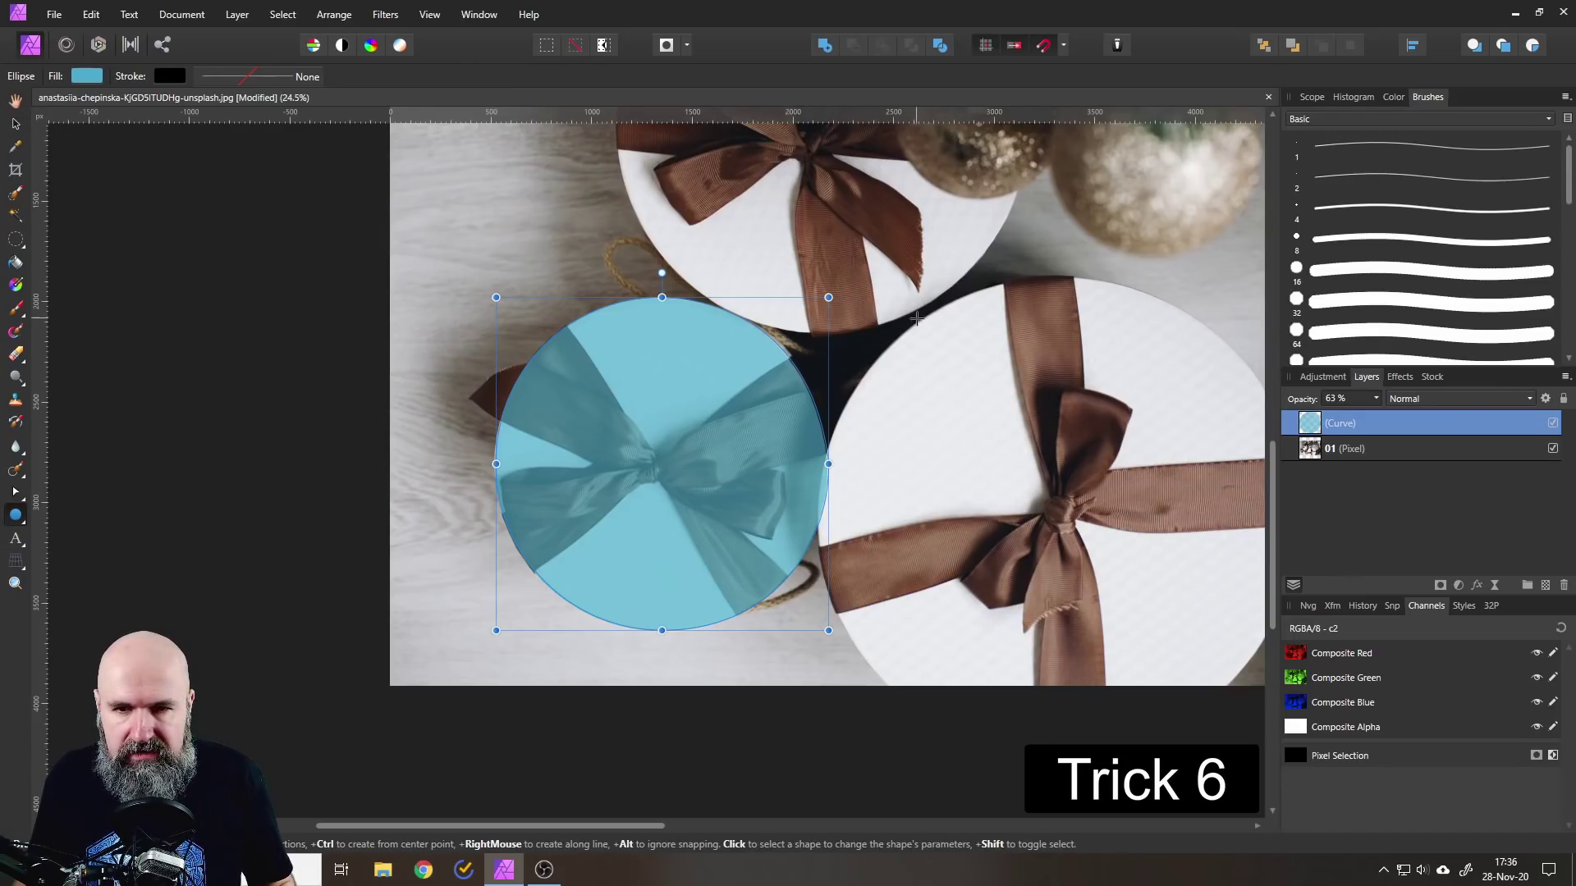
{"action": "left_click_drag", "start_coordinate": [917, 319], "coordinate": [759, 499]}
{"action": "key", "text": "v"}
{"action": "left_click_drag", "start_coordinate": [1377, 398], "coordinate": [1338, 419]}
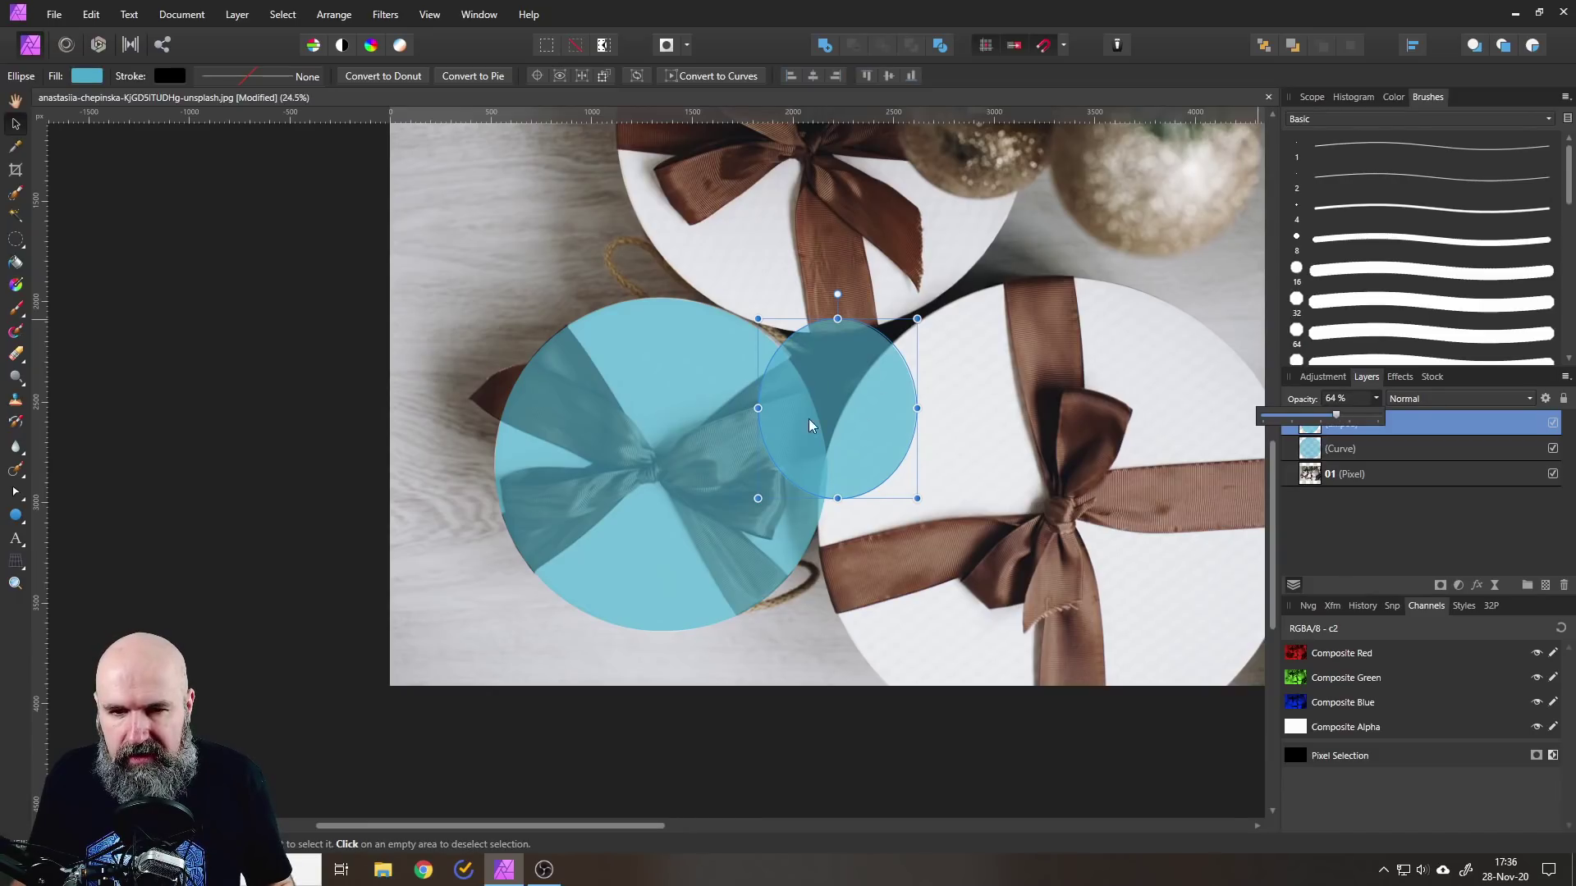
- Recolour the second ellipse magenta, then move and stretch it taller against the near edge of the right gift box
{"action": "left_click", "coordinate": [85, 76]}
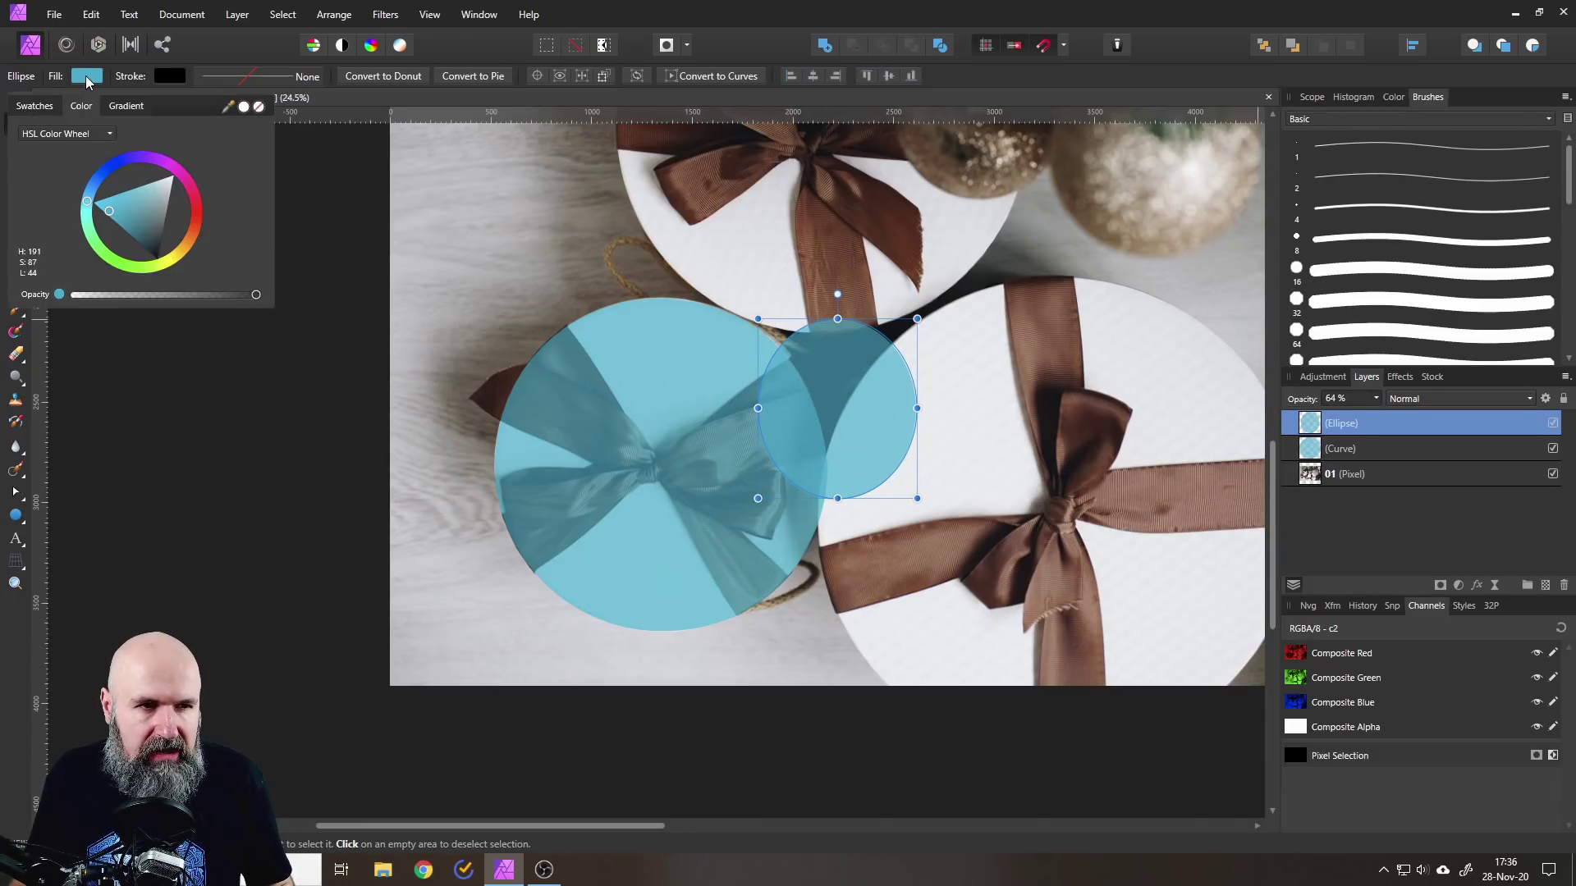
{"action": "left_click_drag", "start_coordinate": [181, 186], "coordinate": [175, 170]}
{"action": "scroll", "coordinate": [903, 487], "scroll_direction": "up", "scroll_amount": 4}
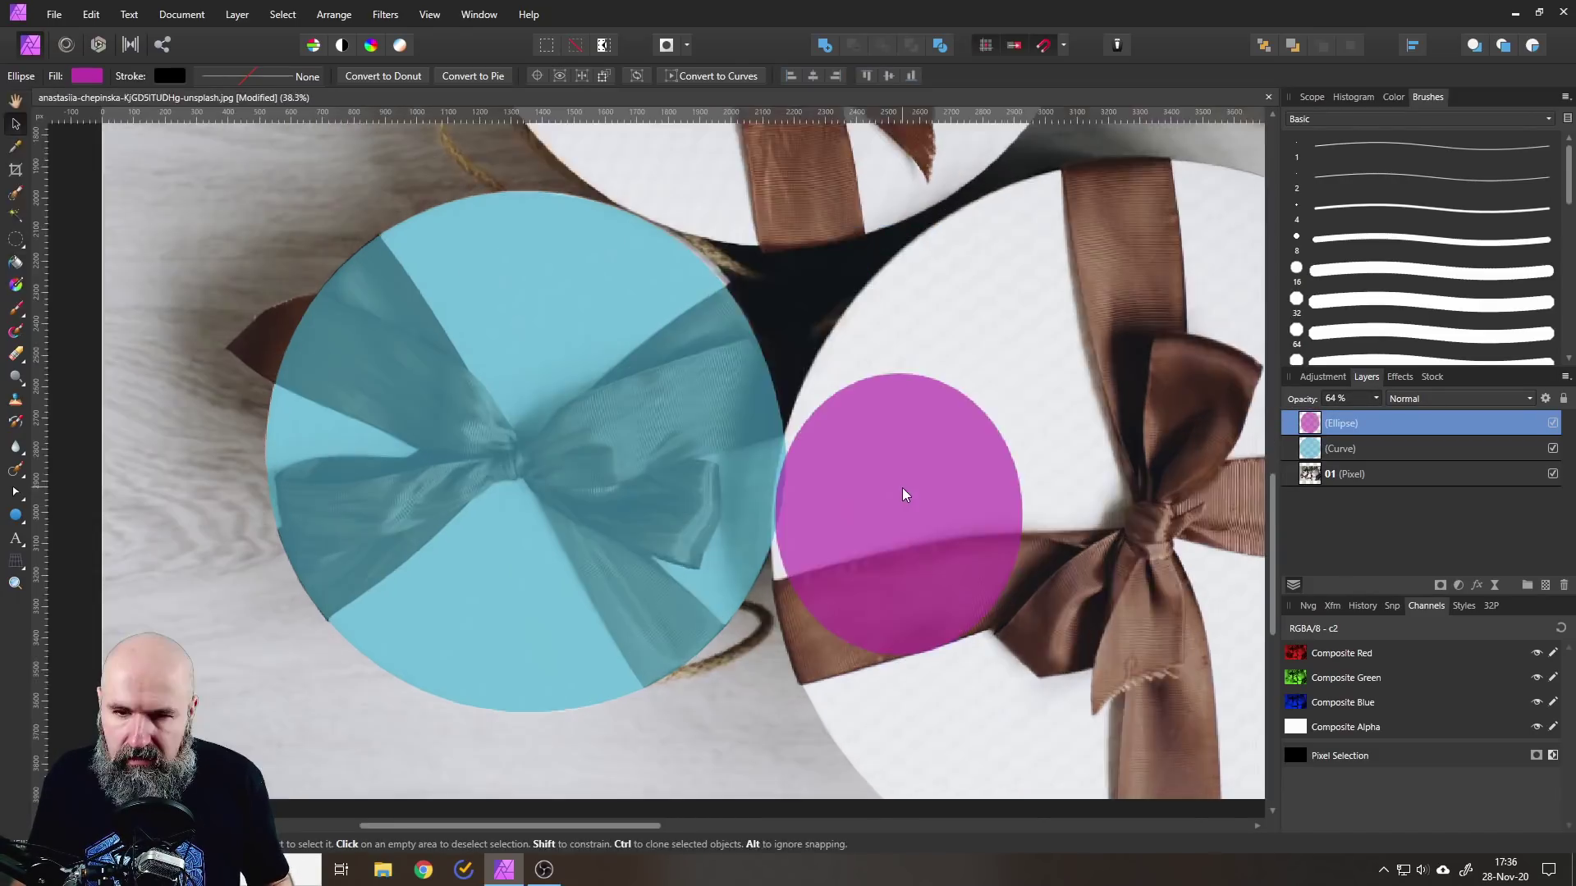
{"action": "mouse_move", "coordinate": [897, 298]}
{"action": "left_mouse_down"}
{"action": "mouse_move", "coordinate": [903, 238]}
{"action": "mouse_move", "coordinate": [897, 266]}
{"action": "left_mouse_up"}
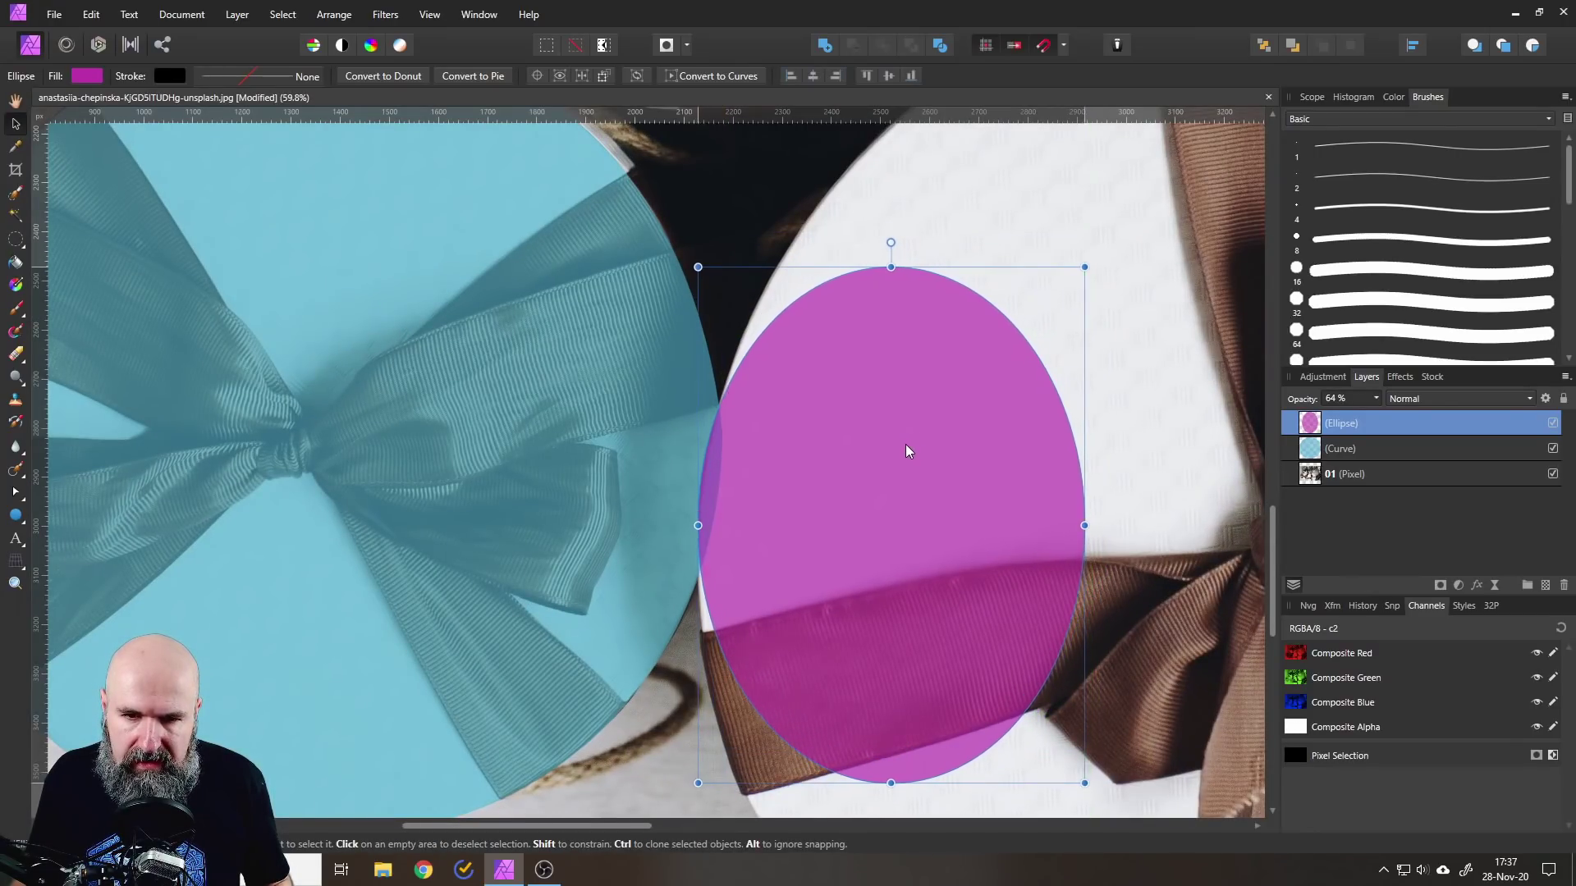
{"action": "left_click_drag", "start_coordinate": [897, 266], "coordinate": [905, 184]}
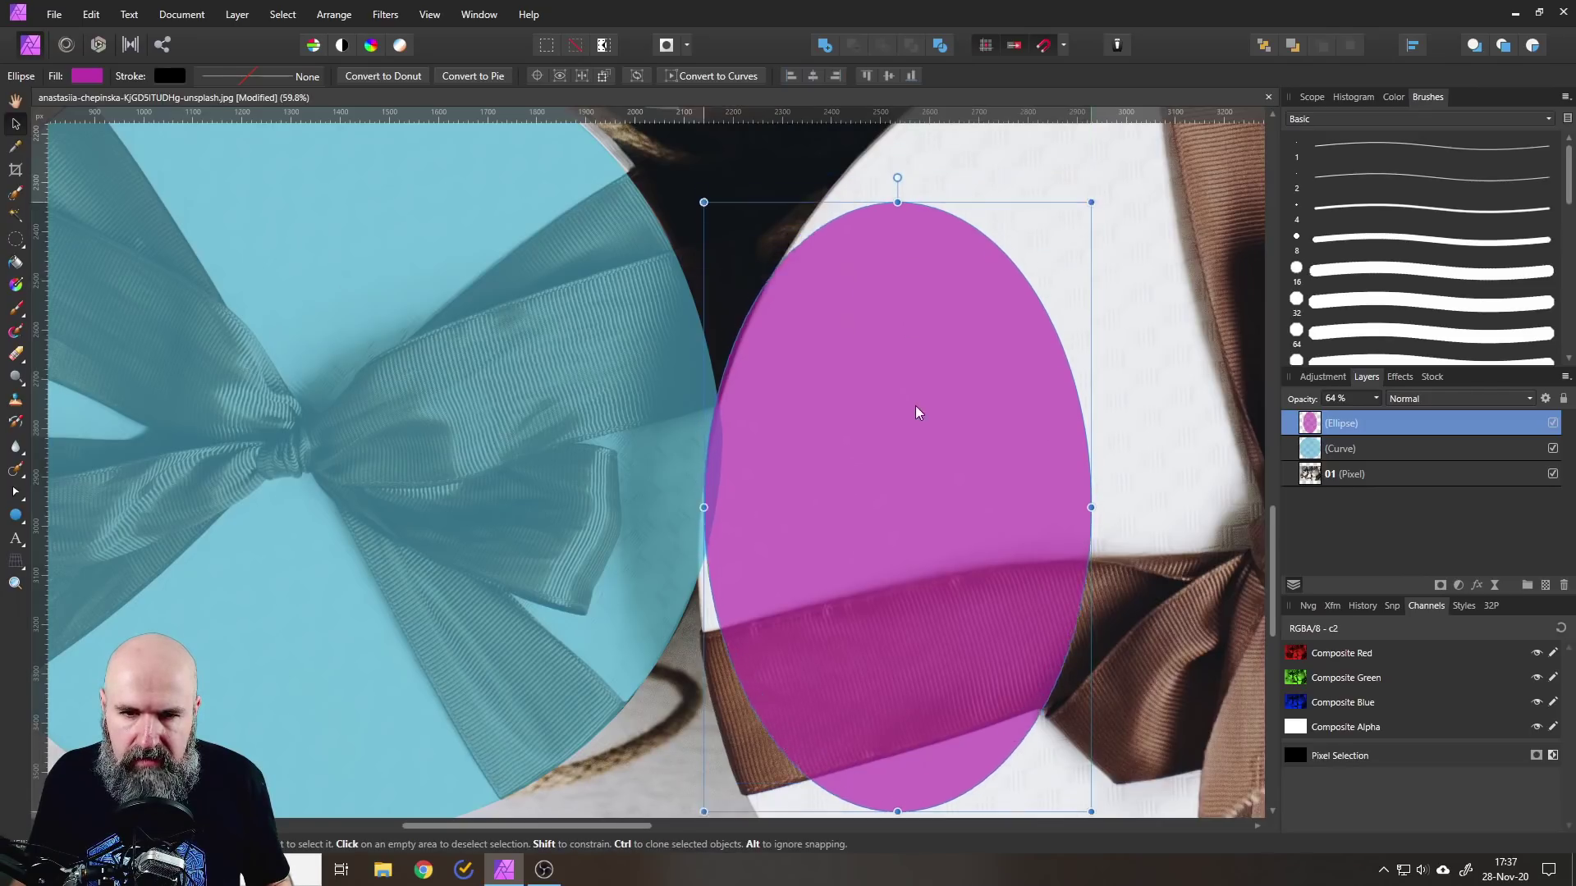
{"action": "left_click_drag", "start_coordinate": [900, 387], "coordinate": [902, 431]}
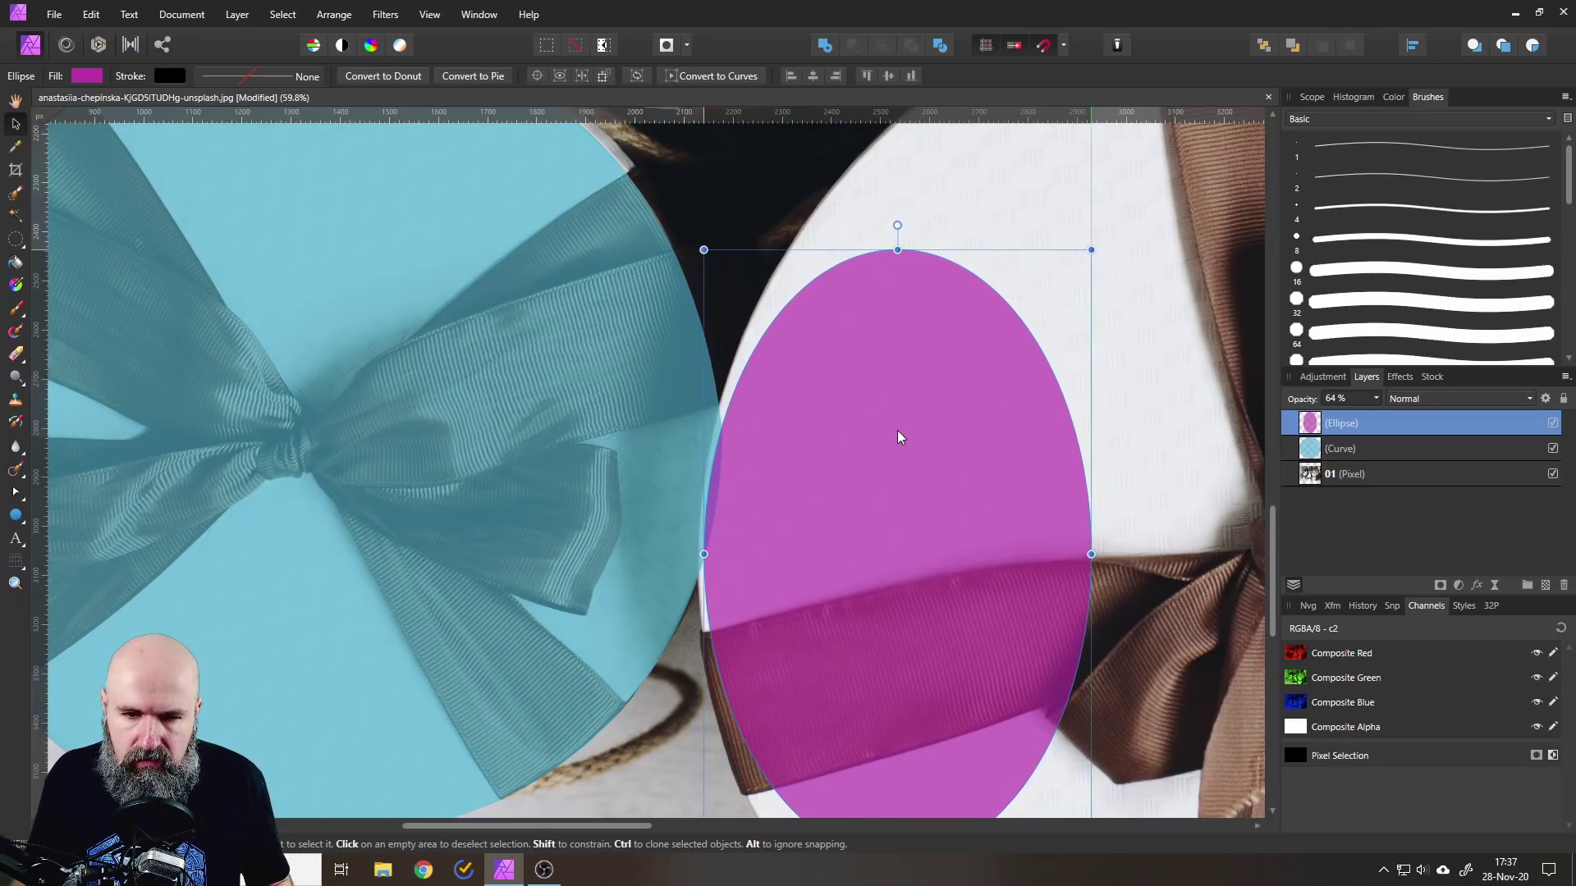
- Nudge the magenta ellipse left and up so its side follows the right gift box's edge beside the blue curve
{"action": "key", "text": "Left"}
{"action": "key", "text": "Left"}
{"action": "key", "text": "Left"}
{"action": "key", "text": "Left"}
{"action": "key", "text": "Left"}
{"action": "key", "text": "Left"}
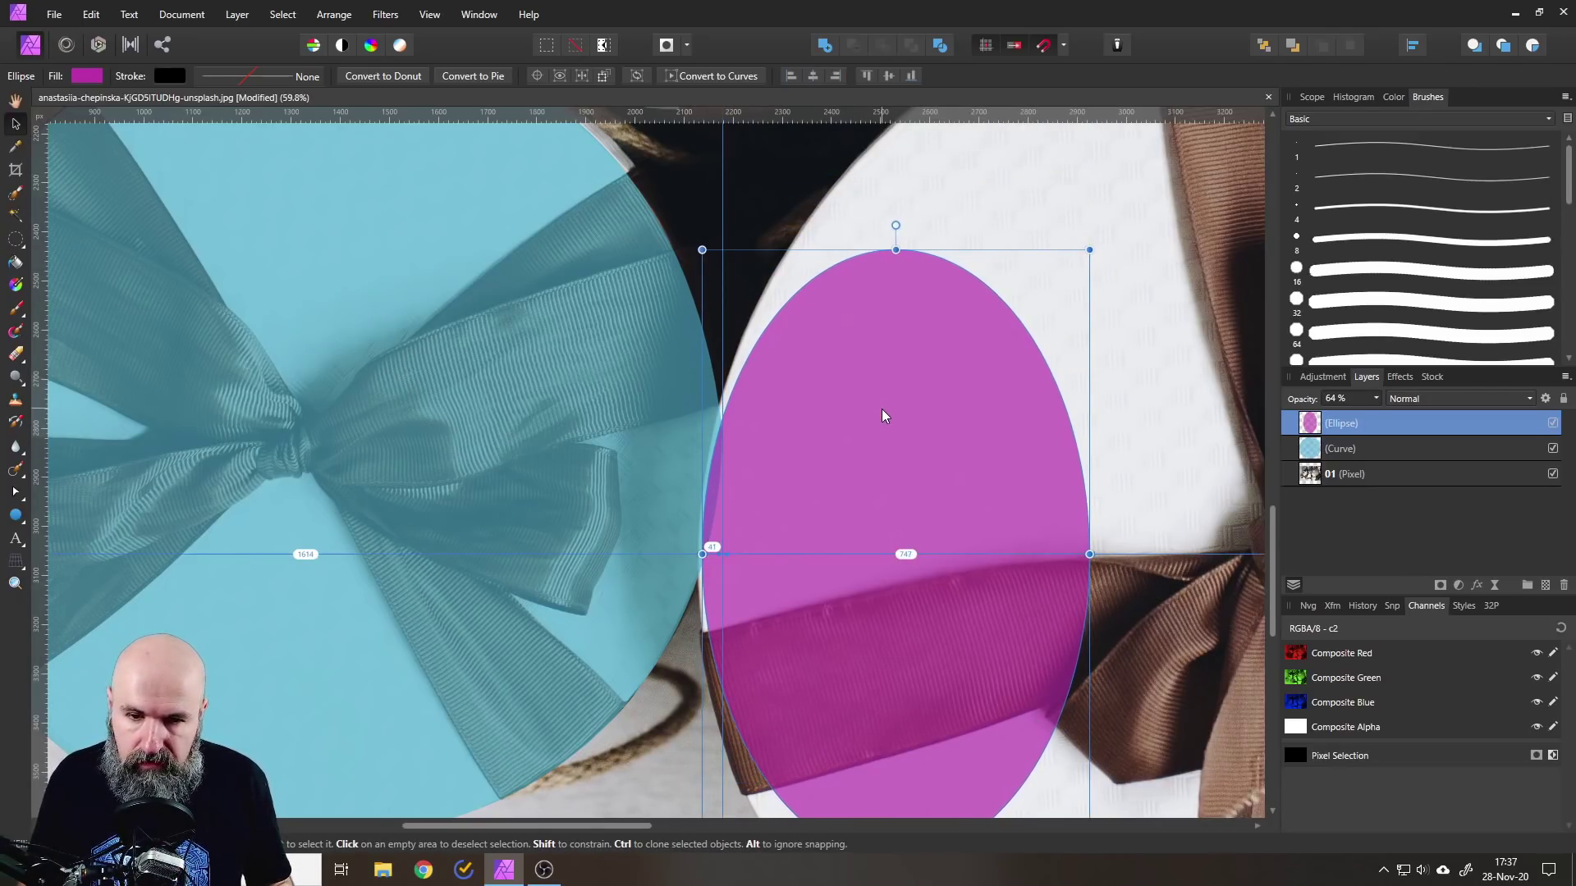
{"action": "key", "text": "Up"}
{"action": "key", "text": "Up"}
{"action": "key", "text": "Up"}
{"action": "key", "text": "Up"}
{"action": "key", "text": "Up"}
{"action": "key", "text": "Up"}
{"action": "key", "text": "Up"}
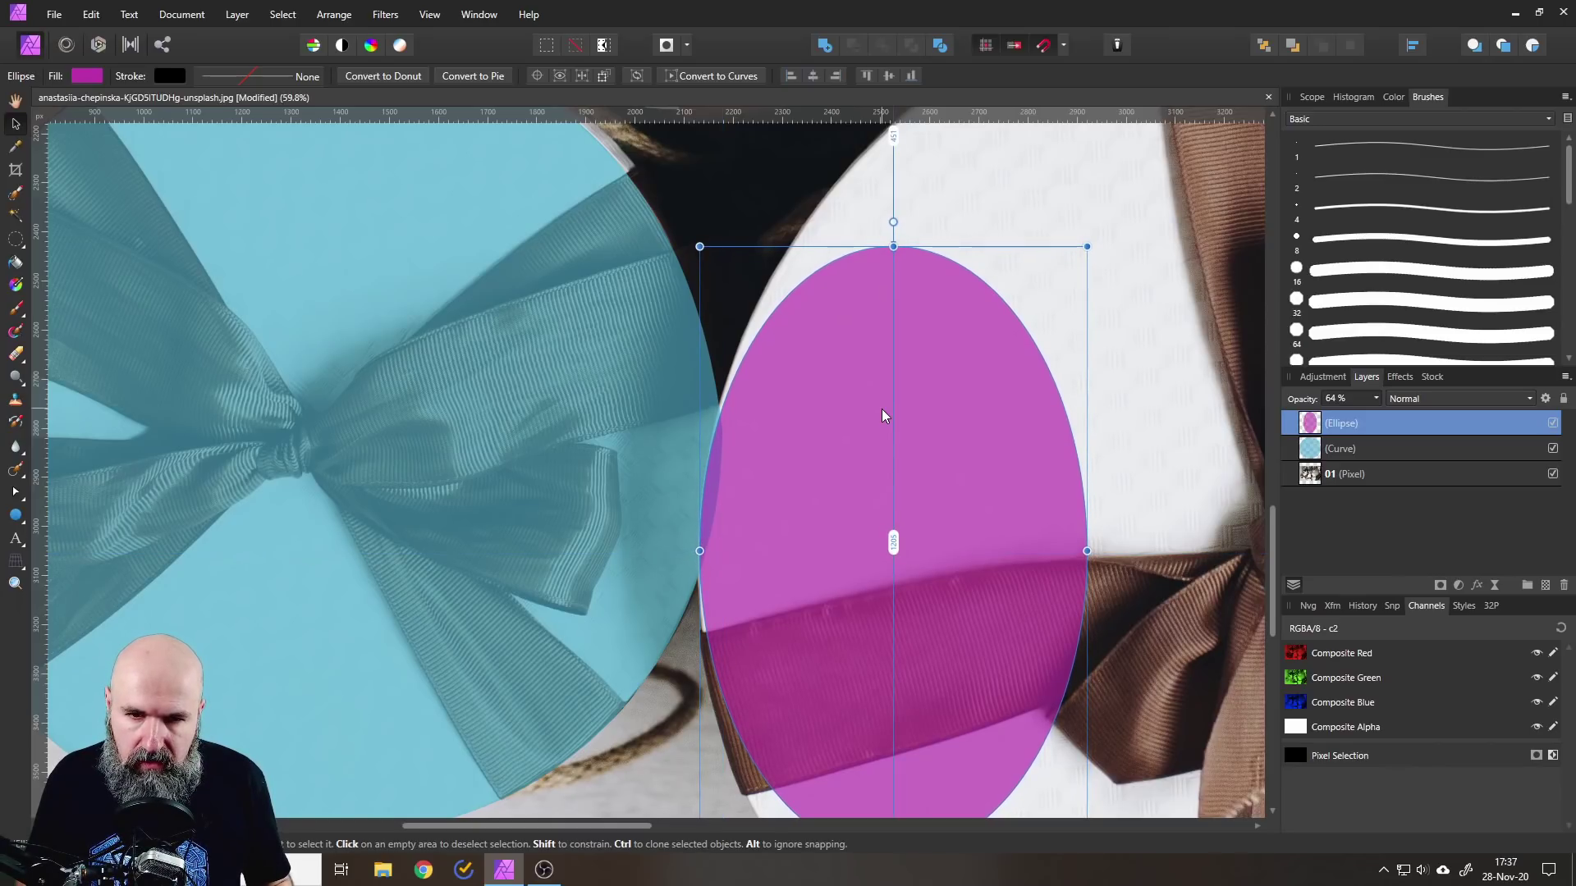
{"action": "key", "text": "Left"}
{"action": "key", "text": "Up"}
{"action": "key", "text": "Up"}
{"action": "key", "text": "Up"}
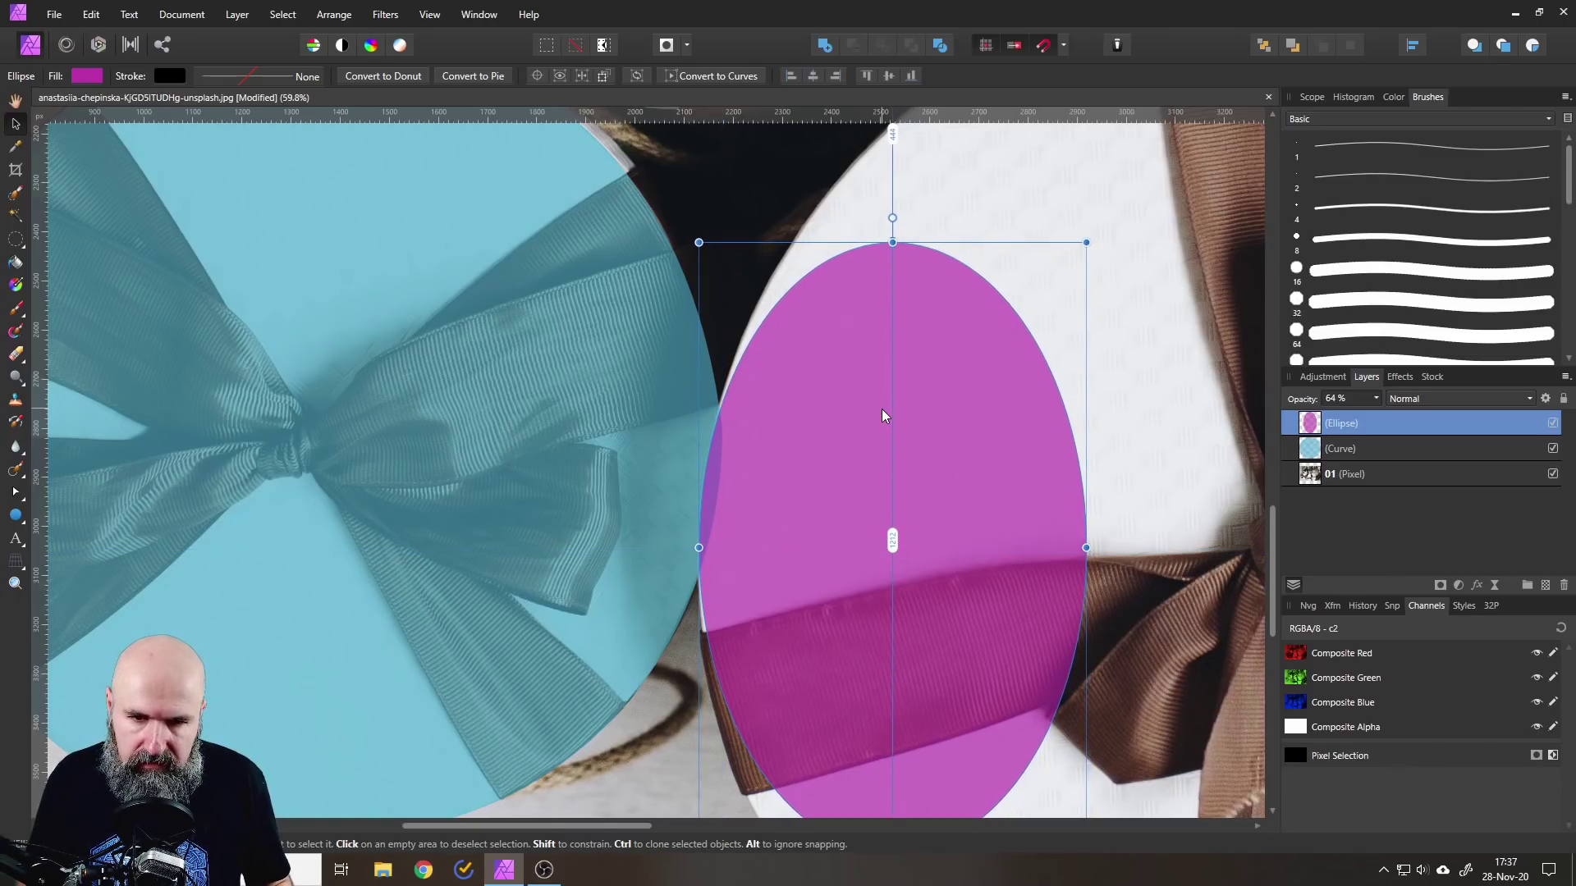
{"action": "left_click_drag", "start_coordinate": [907, 416], "coordinate": [864, 402]}
- Select the magenta ellipse together with the blue curve and subtract the ellipse from the curve
{"action": "scroll", "coordinate": [545, 341], "scroll_direction": "down", "scroll_amount": 3}
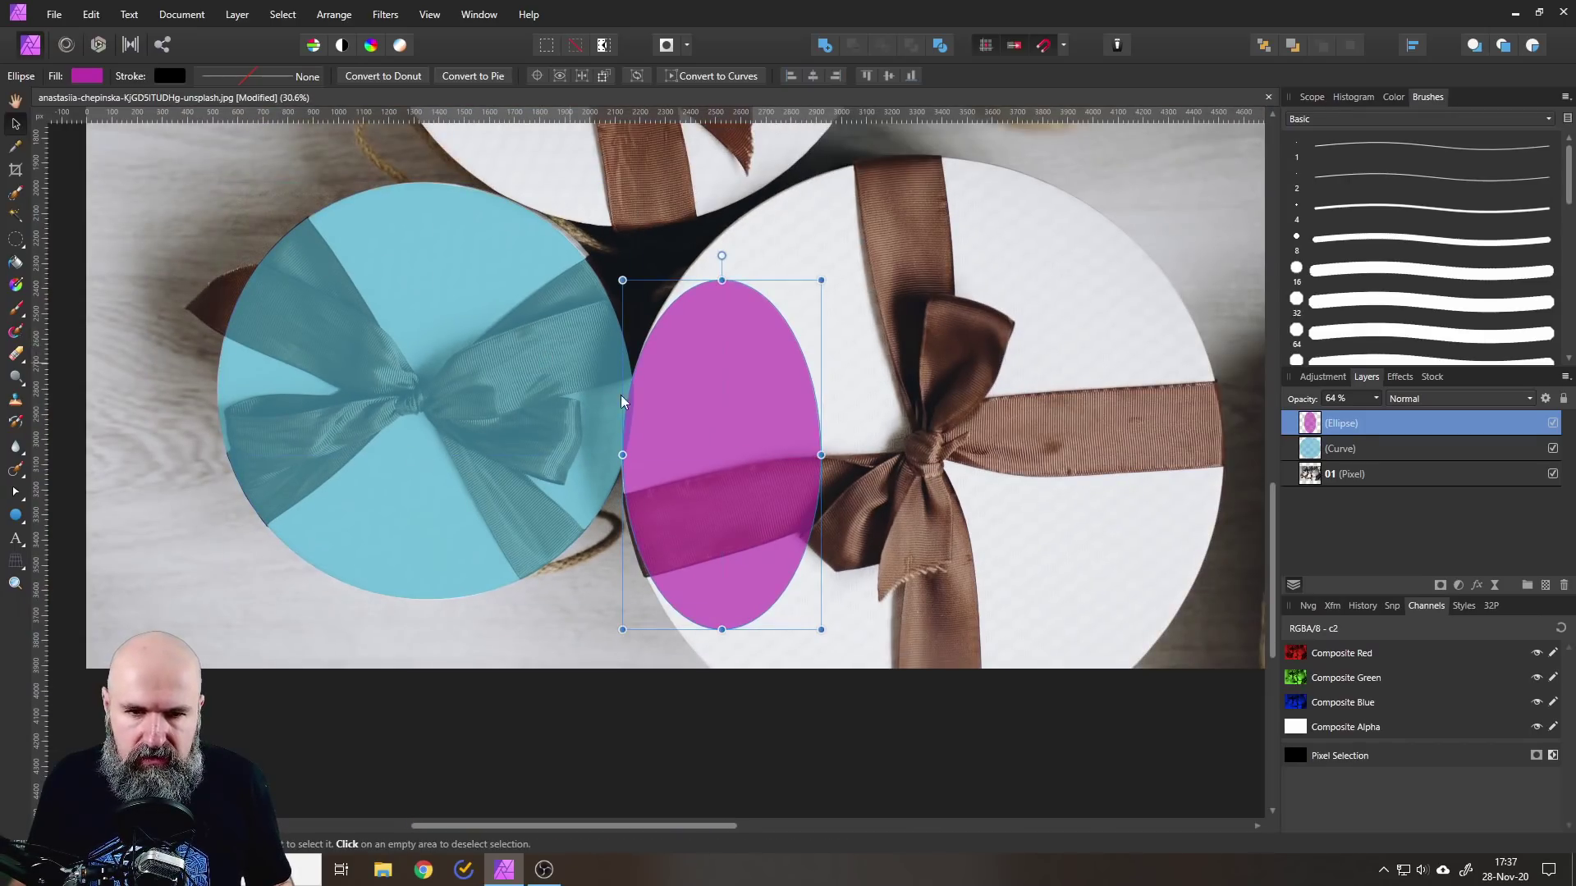
{"action": "left_click_drag", "start_coordinate": [574, 367], "coordinate": [845, 495]}
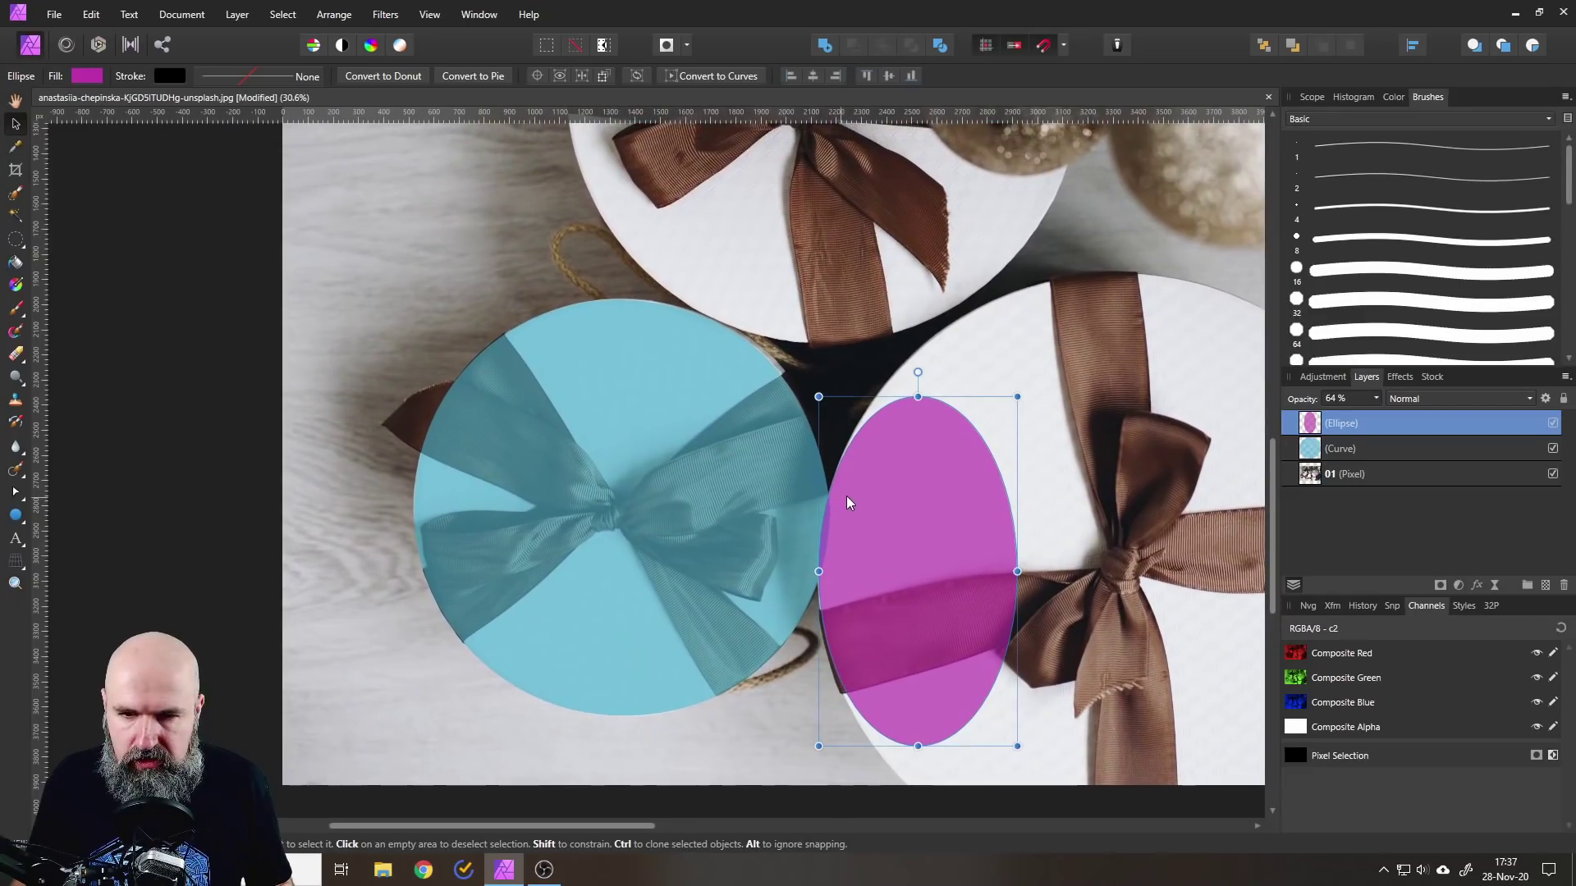
{"action": "left_click", "coordinate": [1371, 447], "text": "shift"}
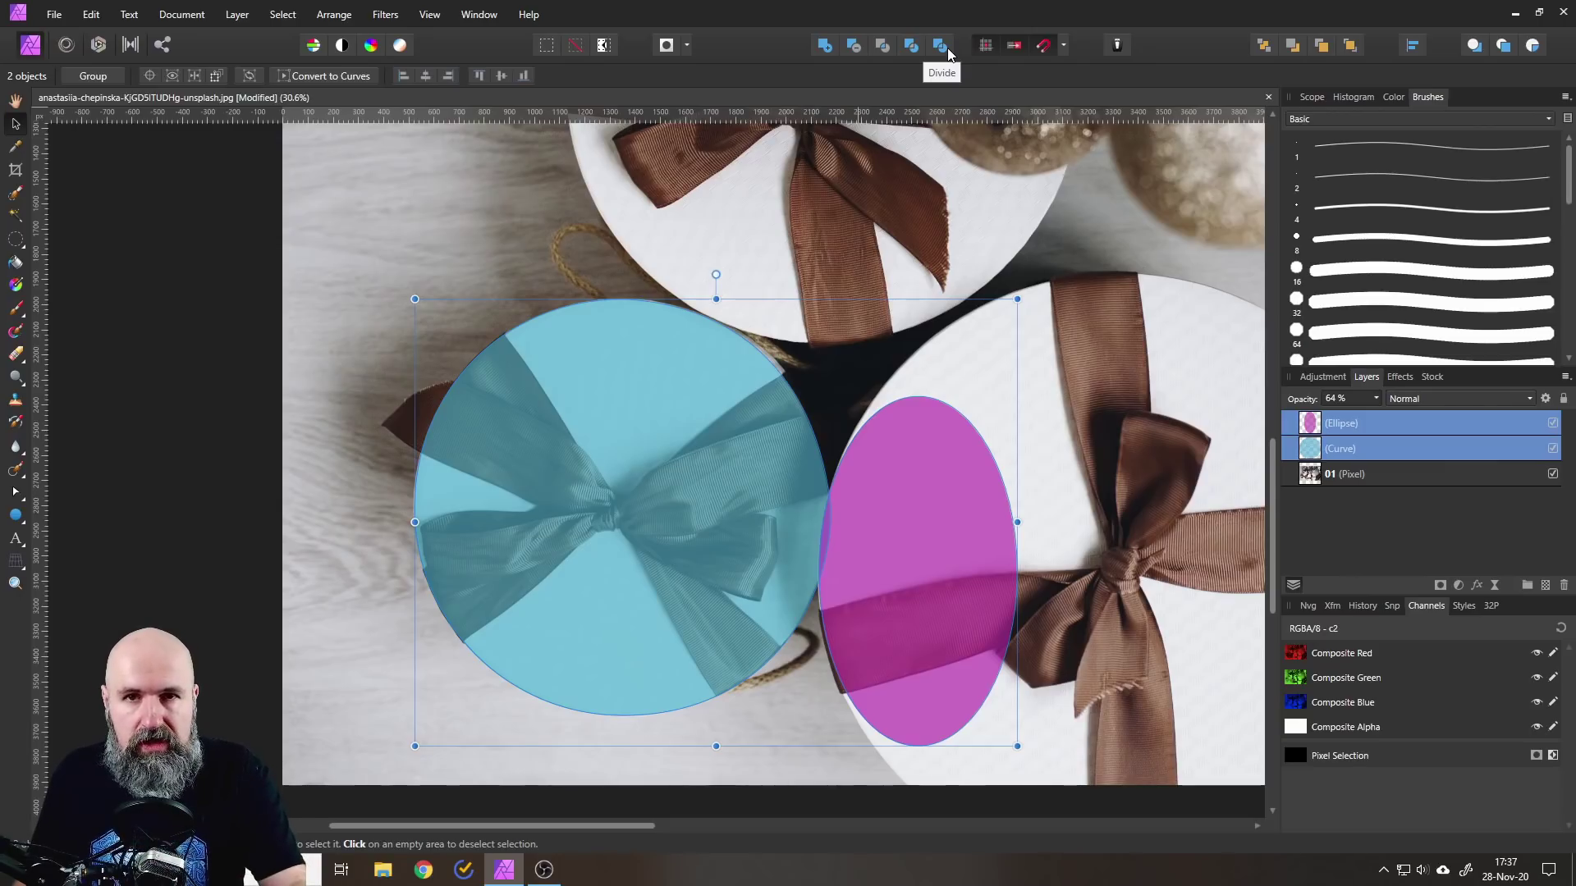
{"action": "left_click", "coordinate": [856, 54]}
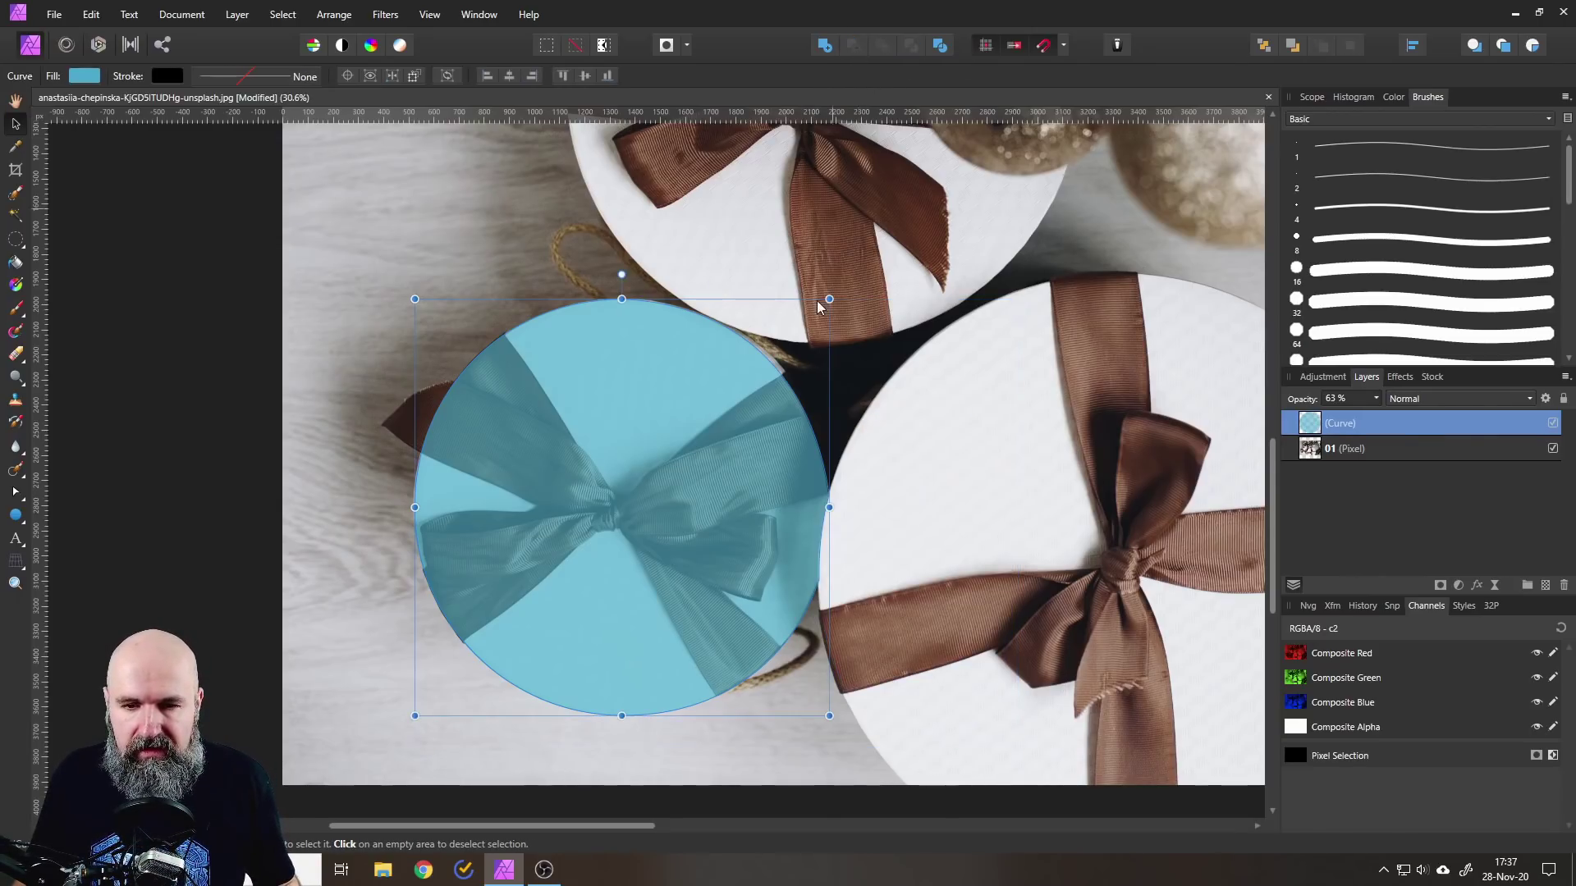
{"action": "scroll", "coordinate": [715, 519], "scroll_direction": "up", "scroll_amount": 3}
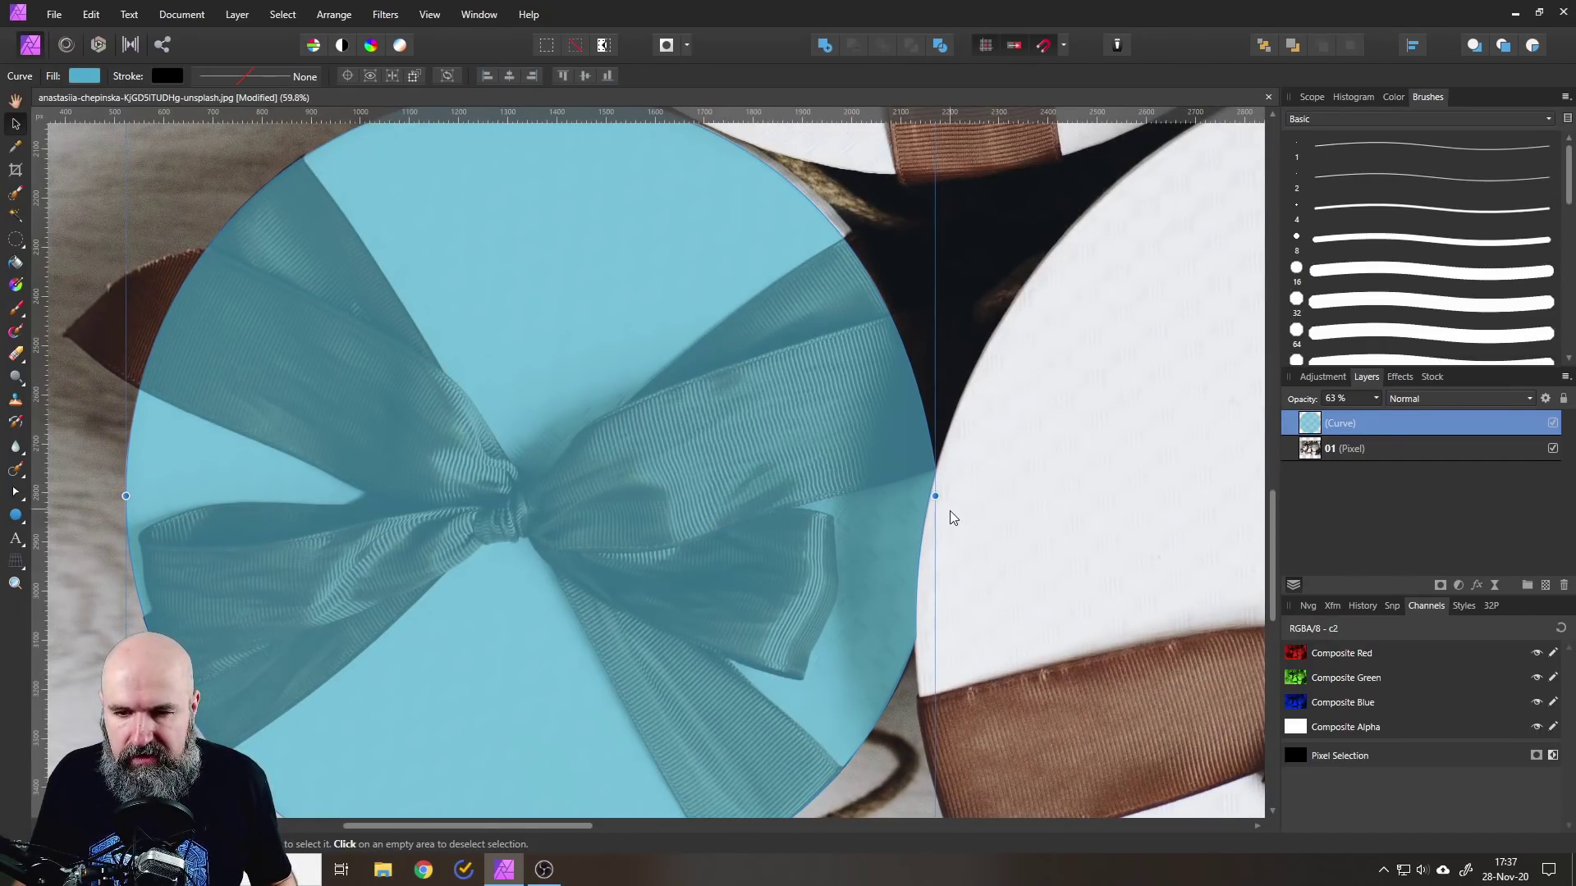
{"action": "scroll", "coordinate": [662, 444], "scroll_direction": "down", "scroll_amount": 5}
- Draw another ellipse overlapping the blue curve's upper edge and subtract it from the curve
{"action": "scroll", "coordinate": [726, 474], "scroll_direction": "up", "scroll_amount": 3}
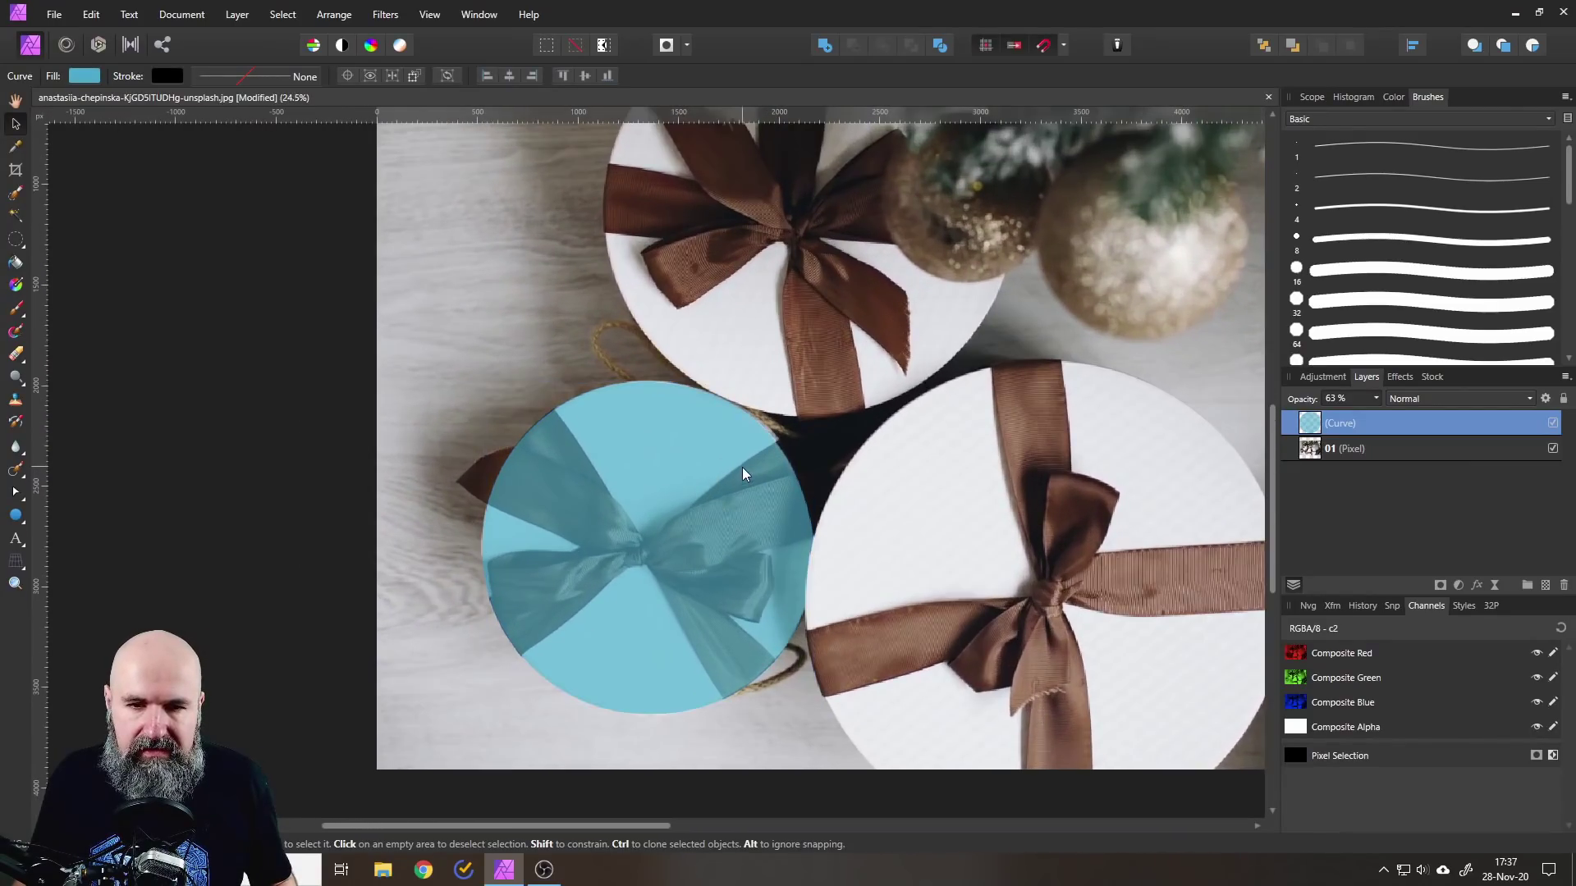
{"action": "left_click", "coordinate": [17, 515]}
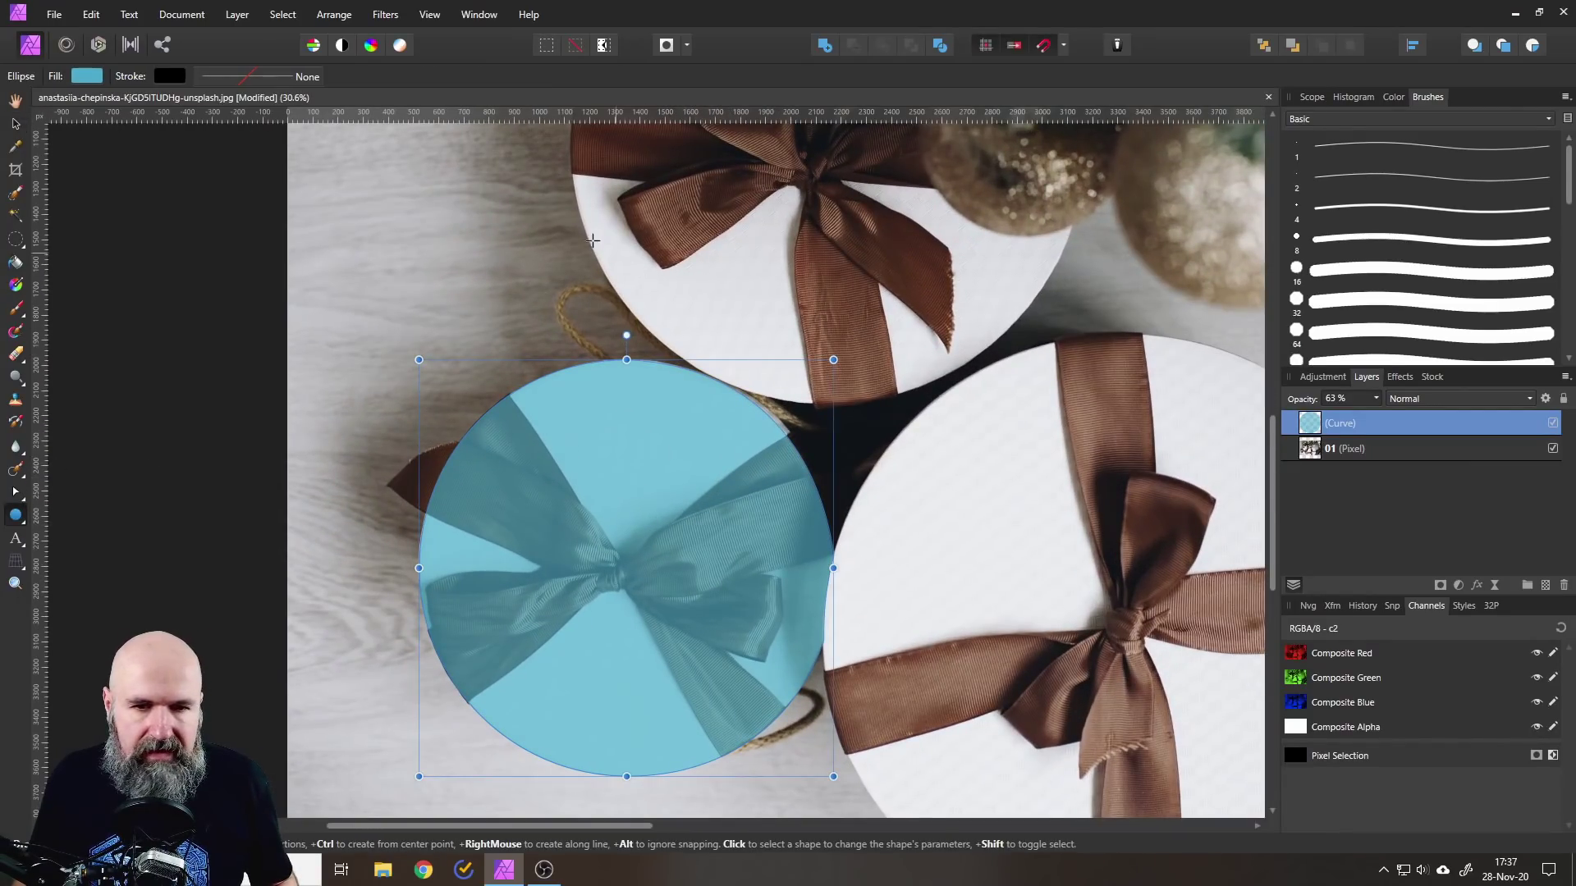
{"action": "left_click_drag", "start_coordinate": [587, 247], "coordinate": [758, 471]}
{"action": "left_click", "coordinate": [1360, 449], "text": "shift"}
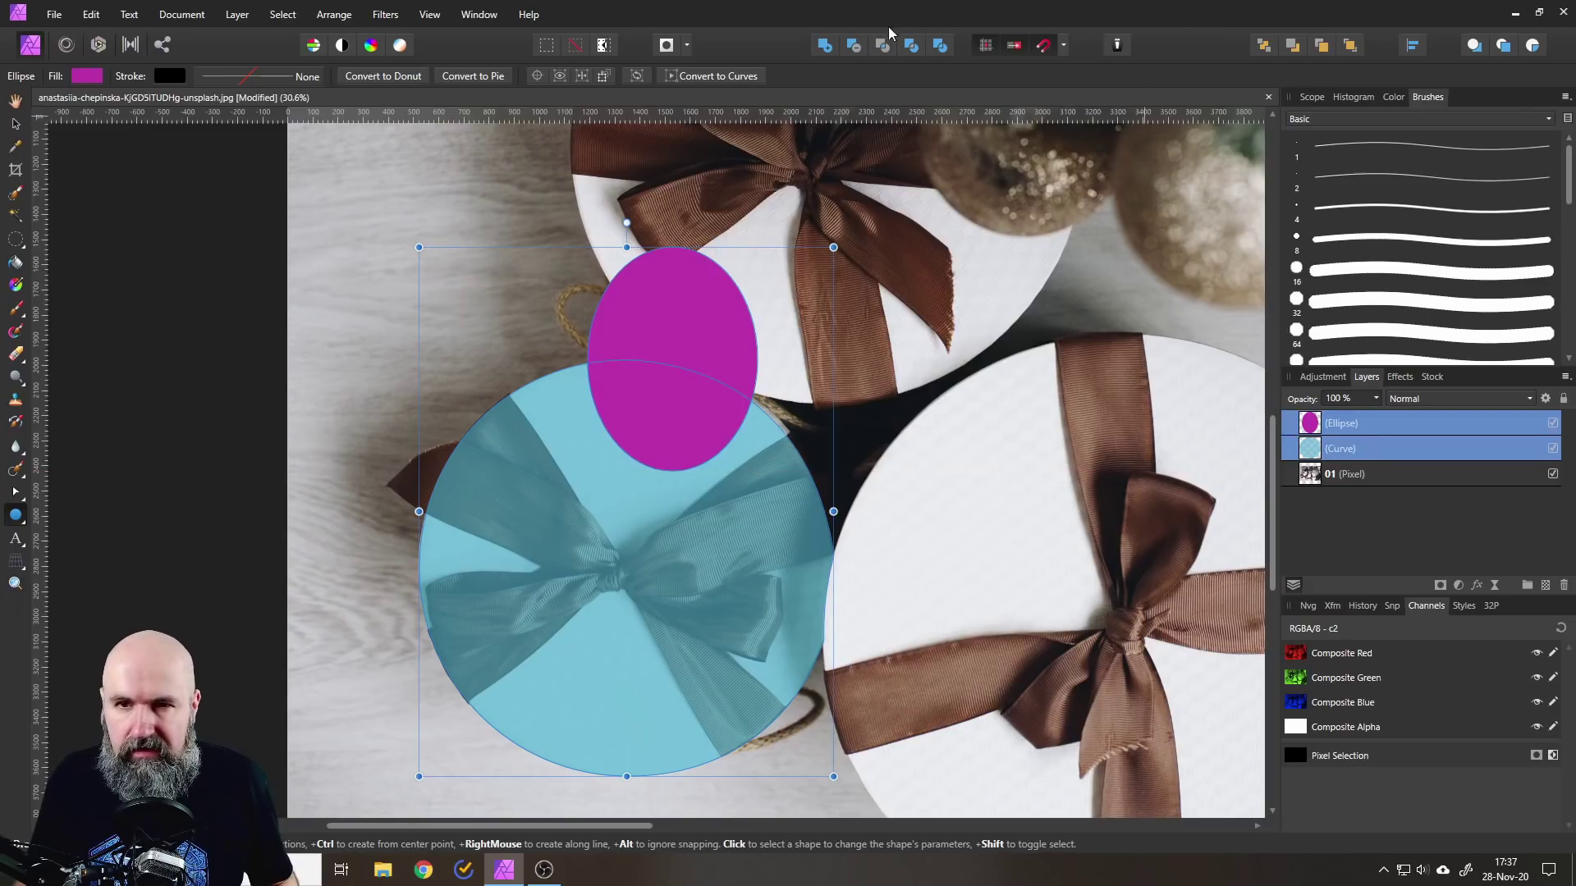
{"action": "left_click", "coordinate": [853, 44]}
- Draw an ellipse over the blue curve's upper-right edge and merge it into the curve with Add
{"action": "left_click_drag", "start_coordinate": [703, 322], "coordinate": [870, 497]}
{"action": "left_click", "coordinate": [1341, 451], "text": "shift"}
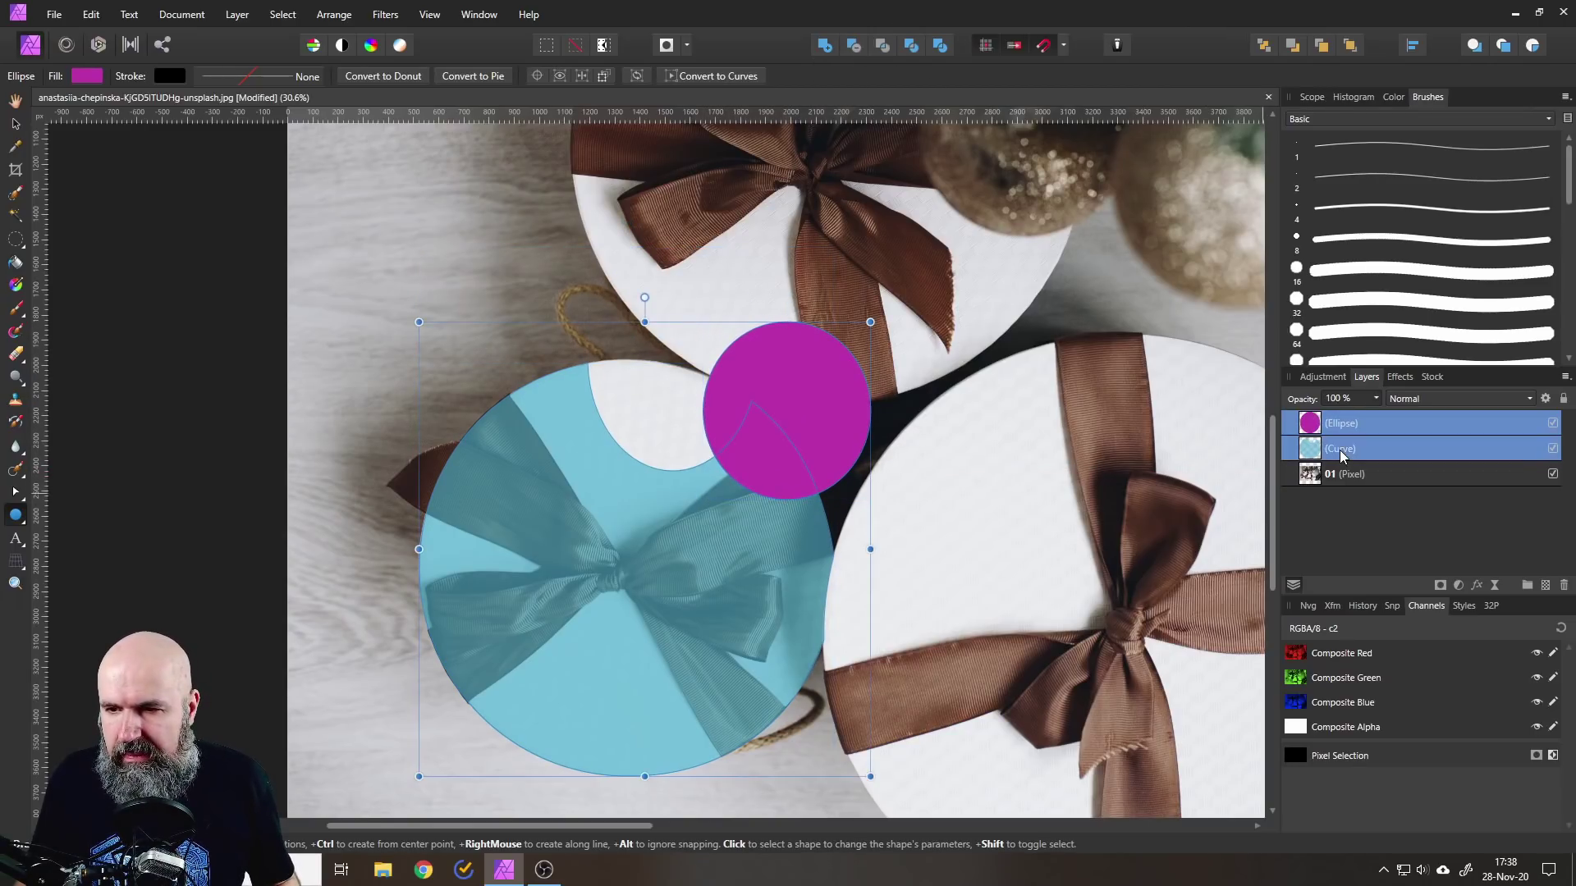
{"action": "left_click", "coordinate": [825, 45]}
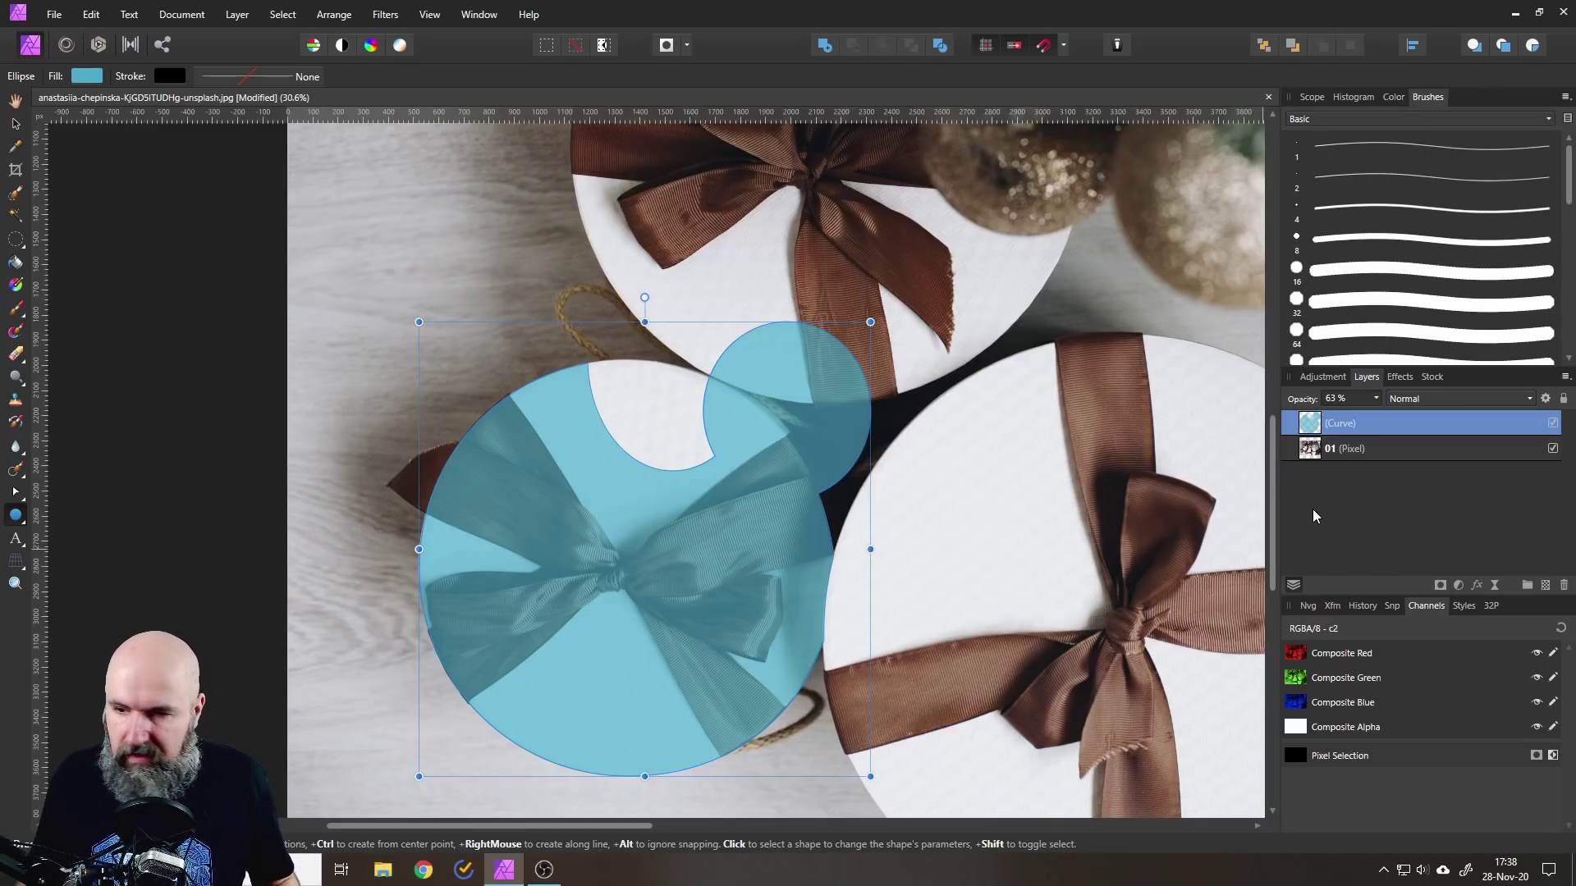
- Delete the combined curve layer and draw a freehand selection spanning parts of the upper and left gift boxes
{"action": "left_click", "coordinate": [1564, 586]}
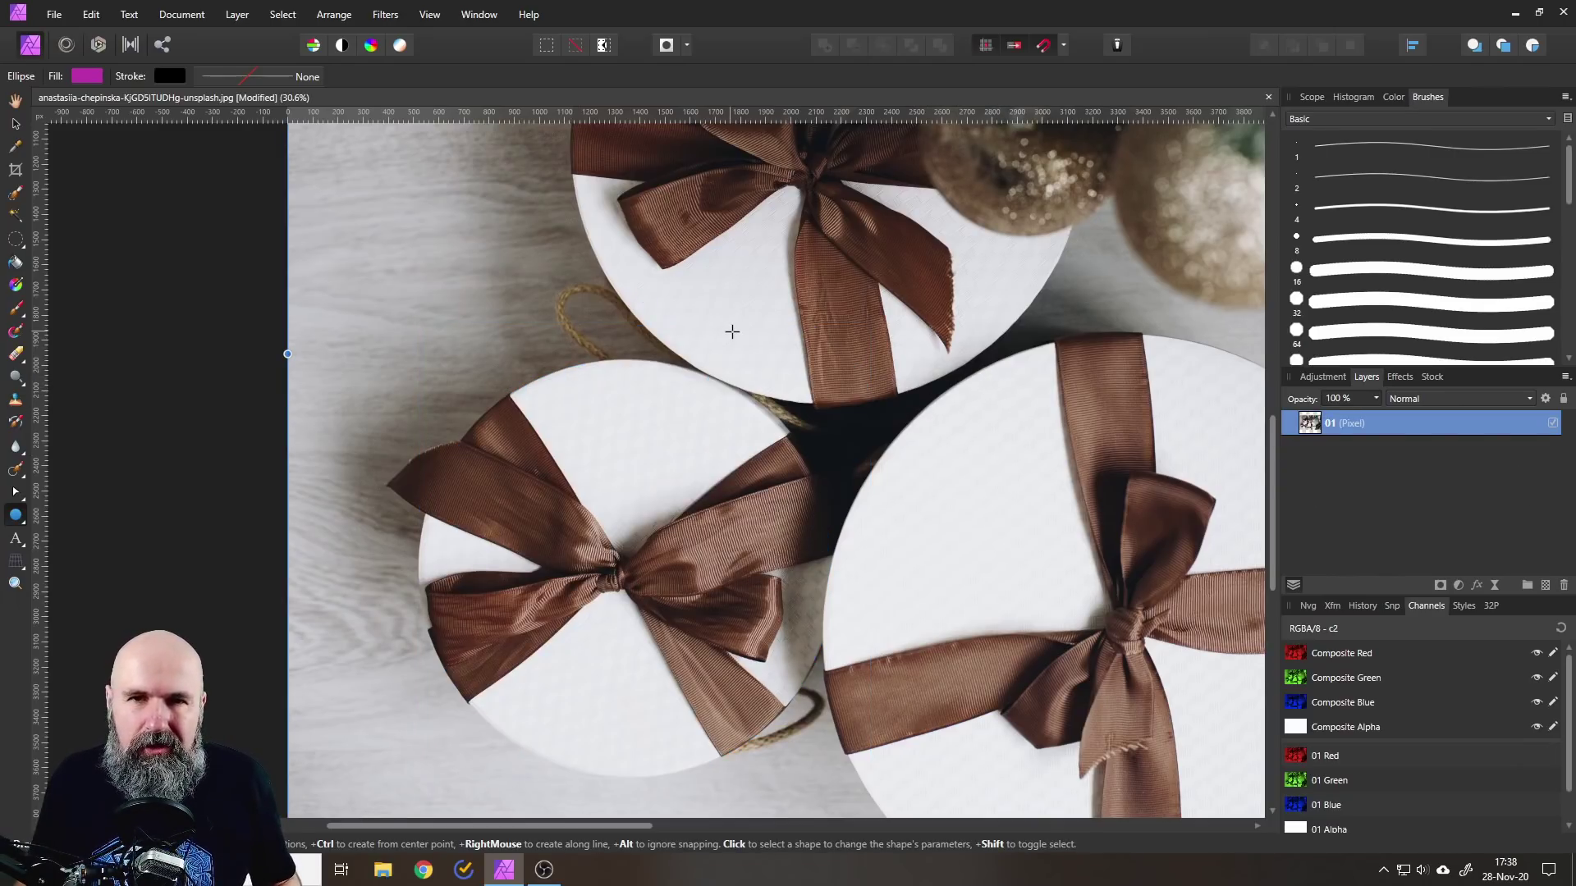
{"action": "left_click", "coordinate": [16, 240]}
{"action": "left_click", "coordinate": [18, 245]}
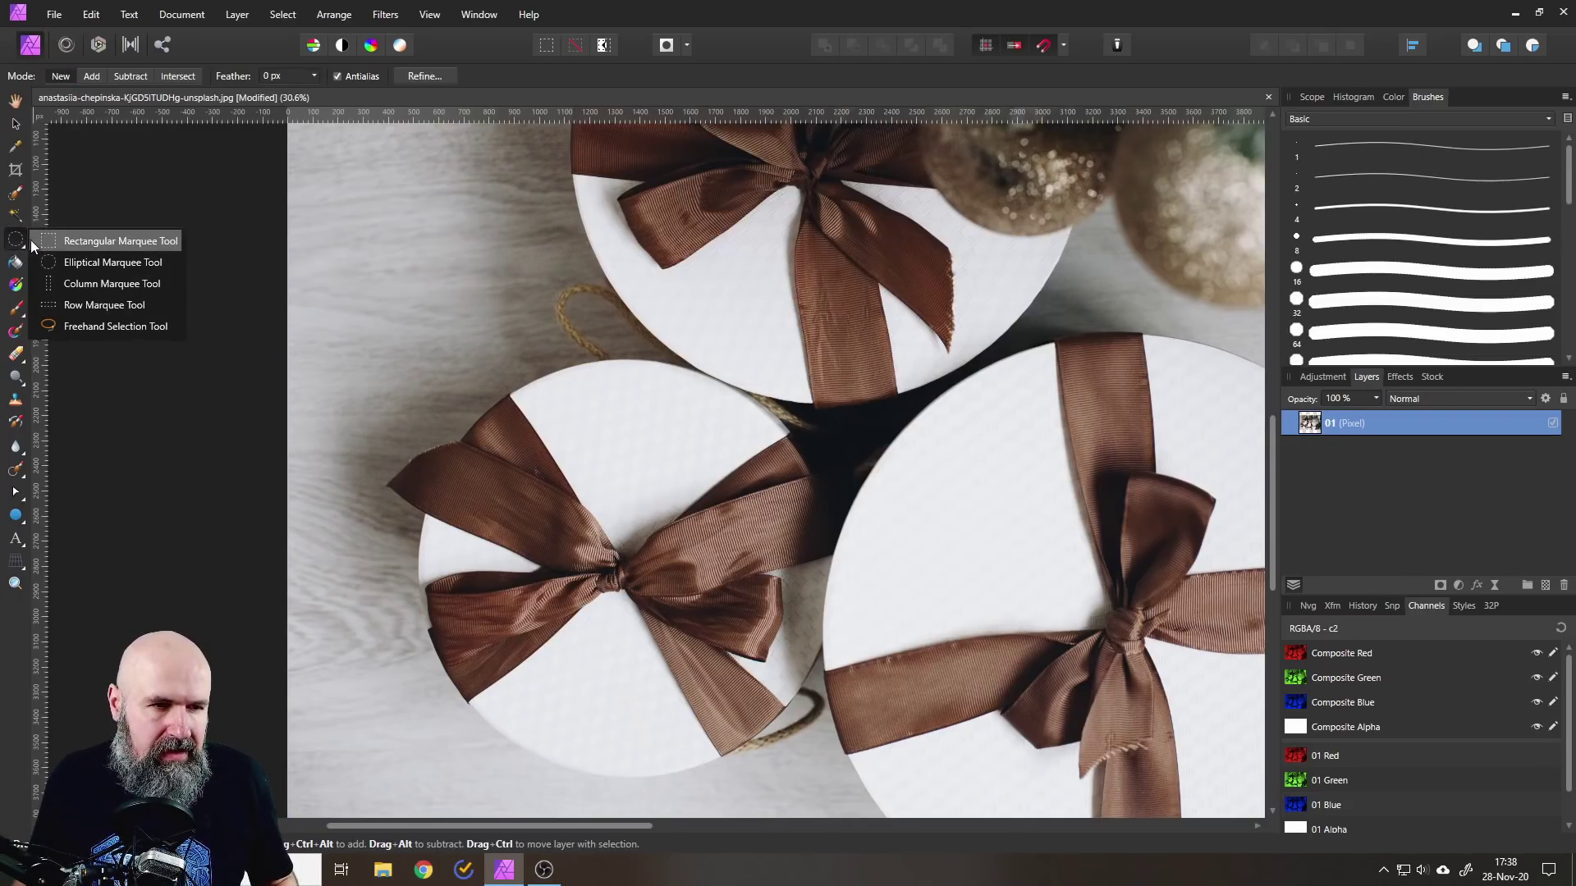
{"action": "left_click", "coordinate": [67, 325]}
{"action": "mouse_move", "coordinate": [737, 276]}
{"action": "left_mouse_down"}
{"action": "mouse_move", "coordinate": [603, 360]}
{"action": "mouse_move", "coordinate": [917, 447]}
{"action": "mouse_move", "coordinate": [780, 295]}
{"action": "mouse_move", "coordinate": [781, 325]}
{"action": "left_mouse_up"}
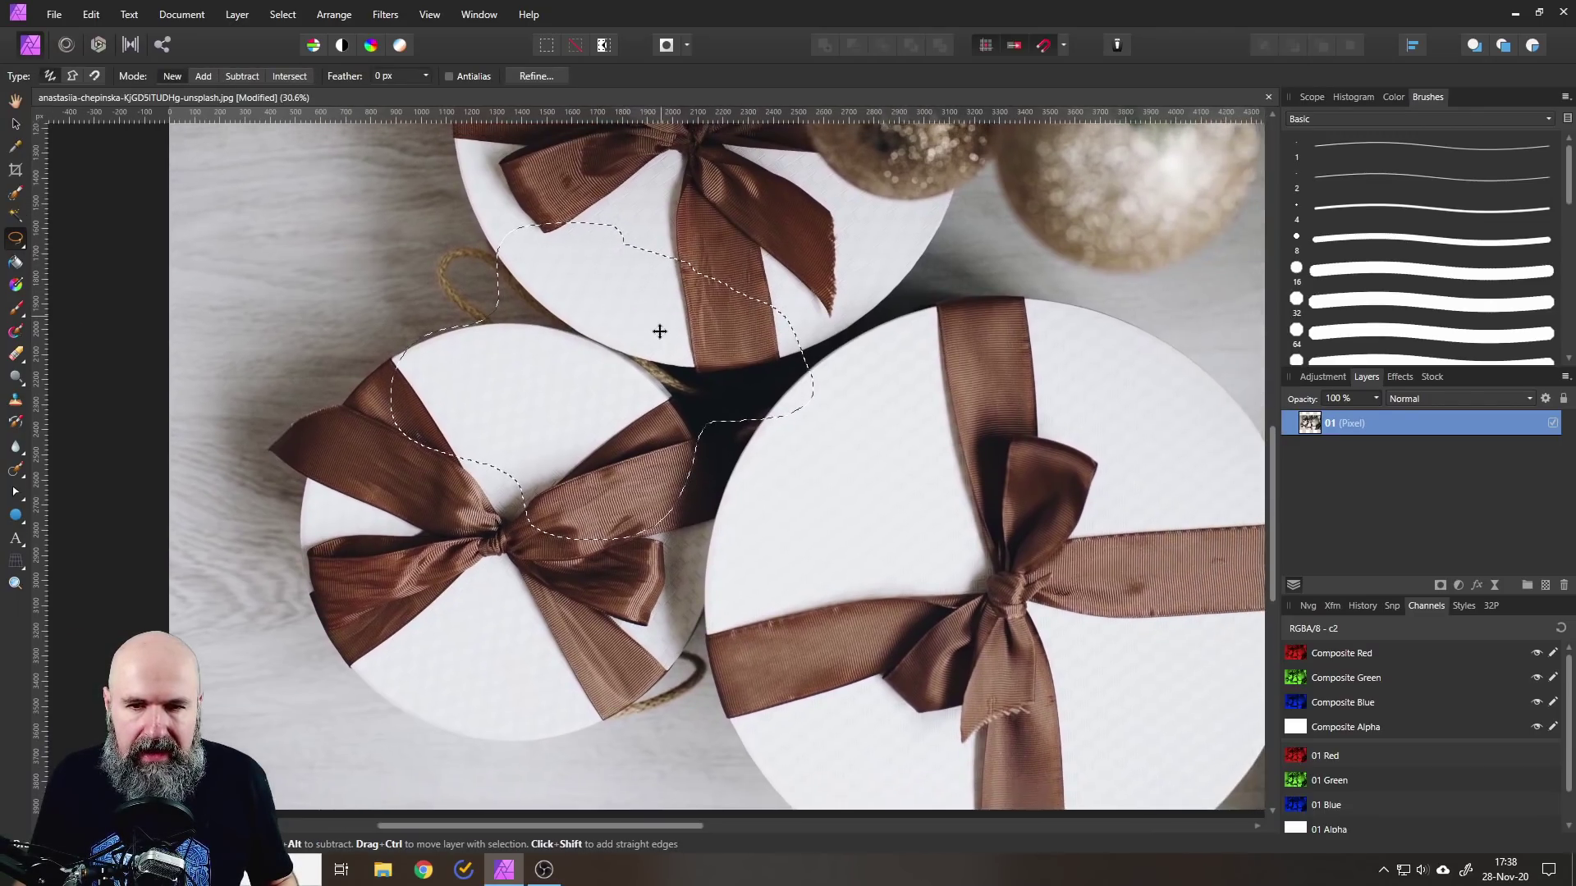
{"action": "scroll", "coordinate": [644, 362], "scroll_direction": "up", "scroll_amount": 3}
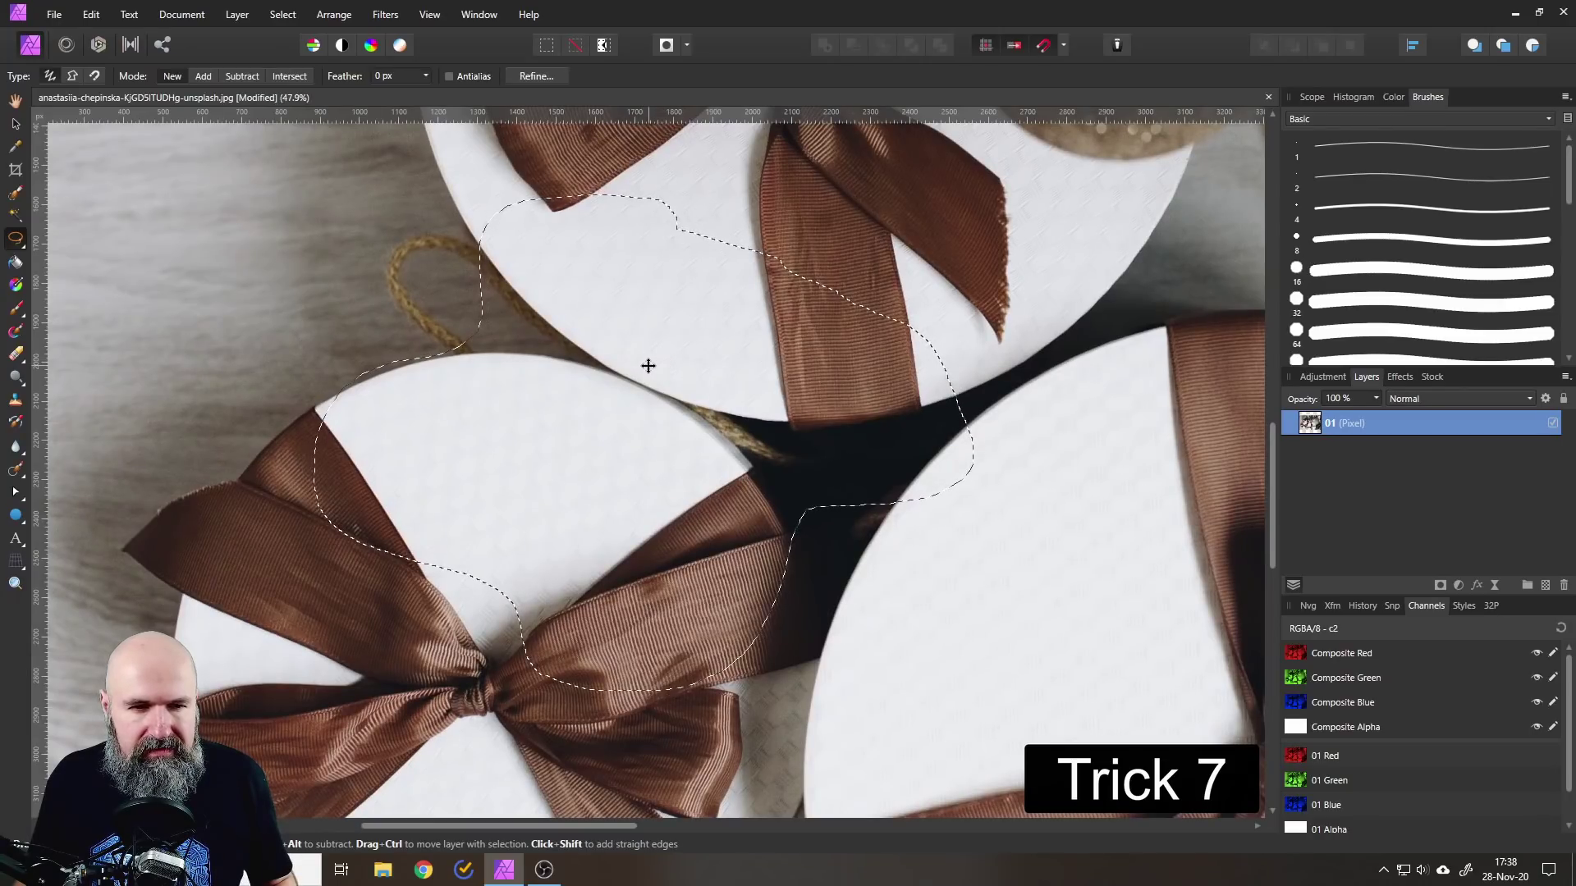
{"action": "scroll", "coordinate": [653, 343], "scroll_direction": "up", "scroll_amount": 1}
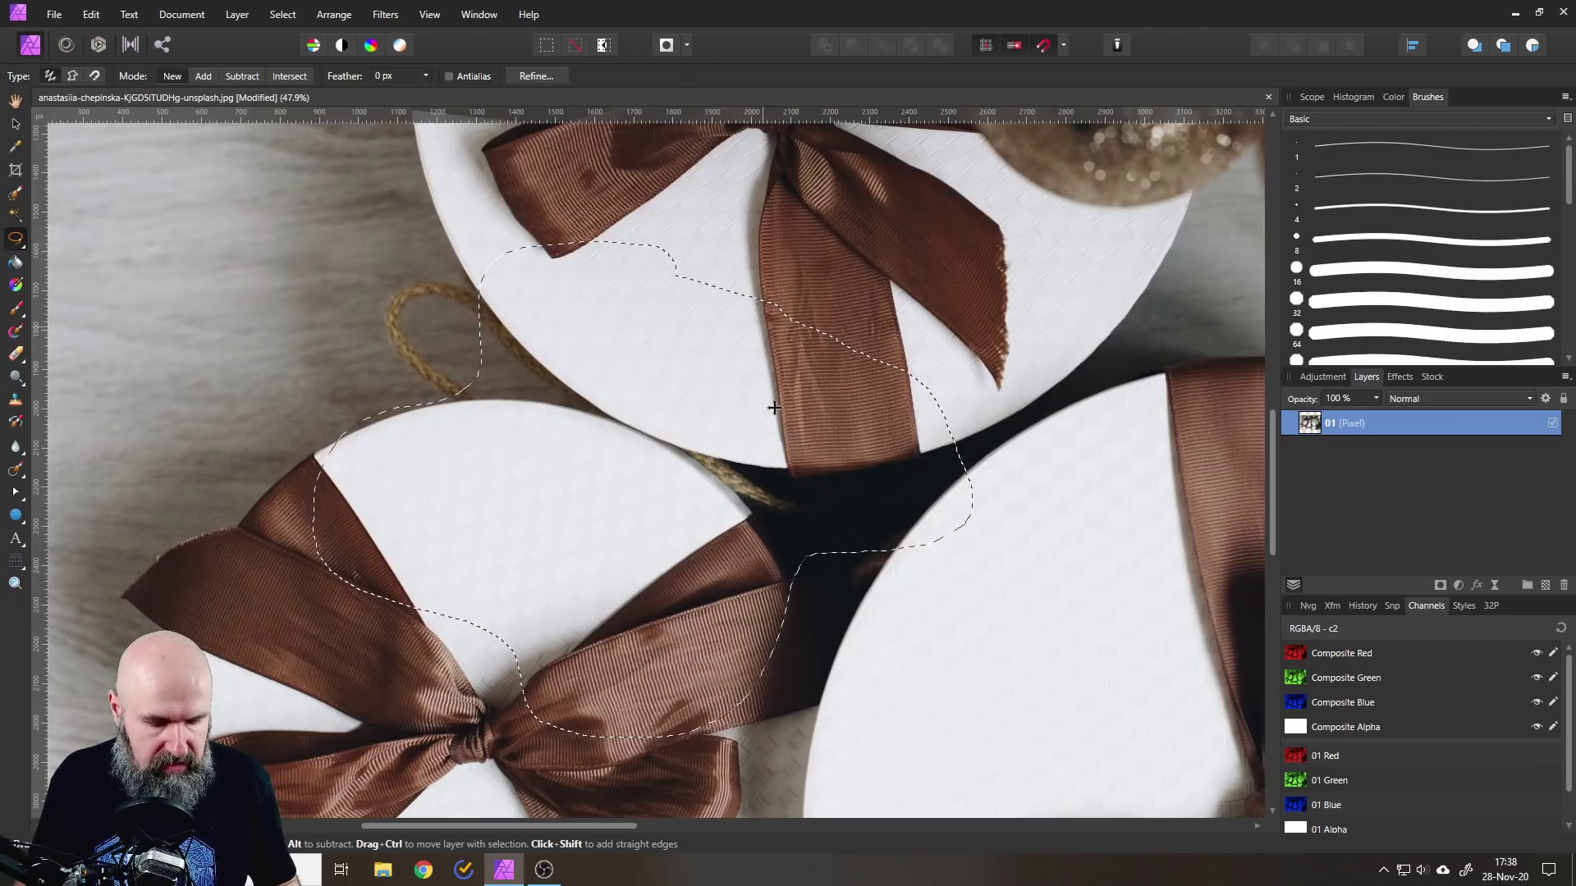
- Toggle the quick mask on and off several times over the freehand selection, leaving the red overlay on
{"action": "left_click", "coordinate": [666, 46]}
{"action": "key", "text": "q"}
{"action": "key", "text": "q"}
{"action": "key", "text": "q"}
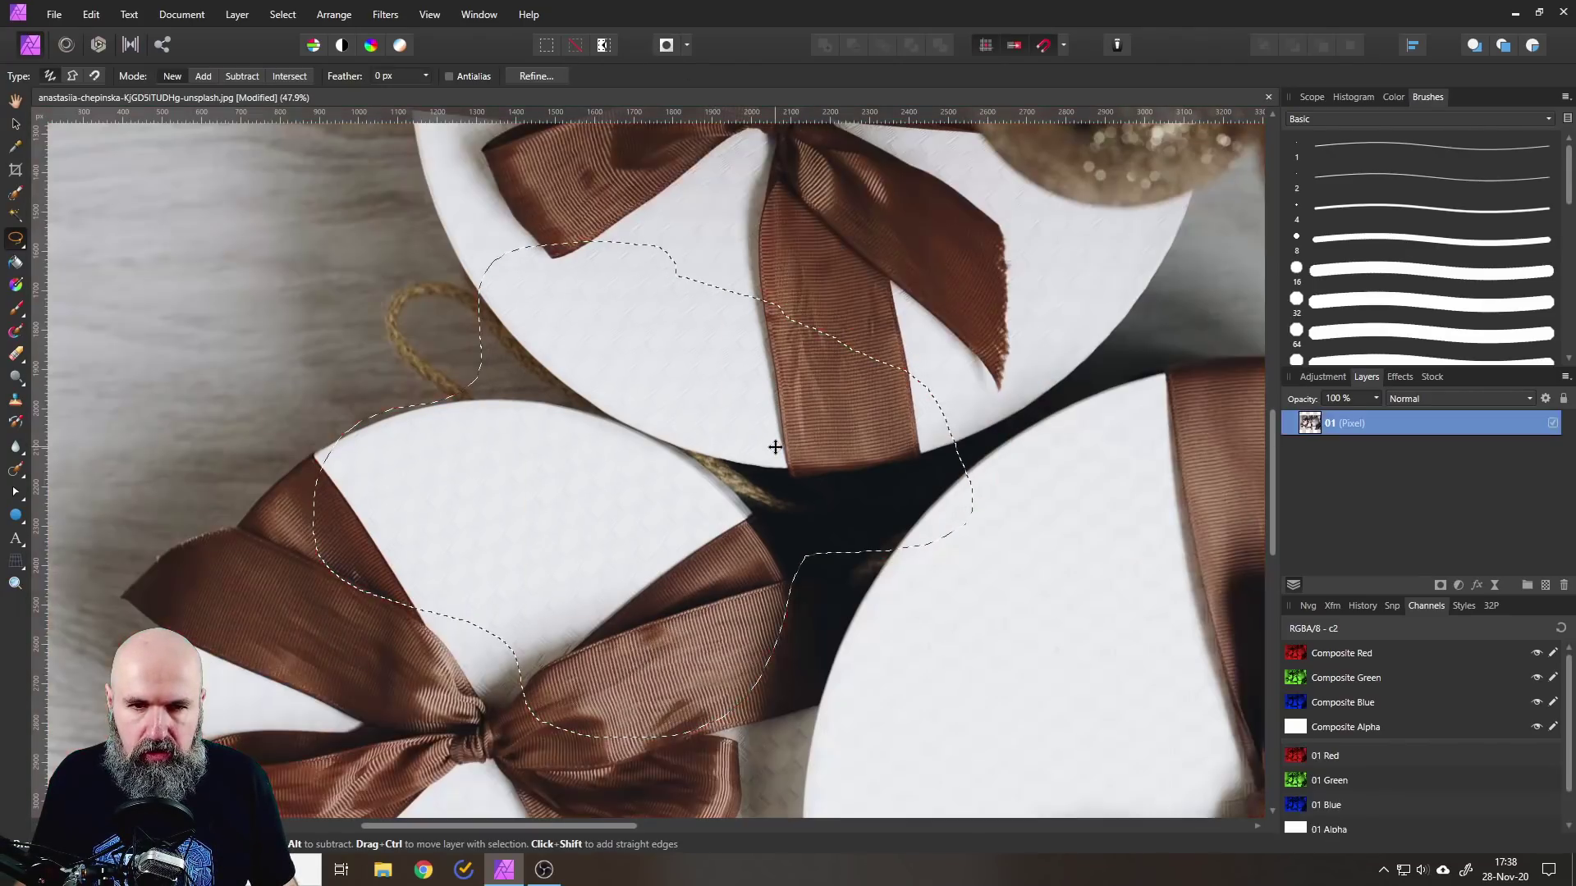
{"action": "key", "text": "q"}
{"action": "key", "text": "q"}
{"action": "key", "text": "q"}
{"action": "key", "text": "q"}
{"action": "key", "text": "q"}
{"action": "key", "text": "q"}
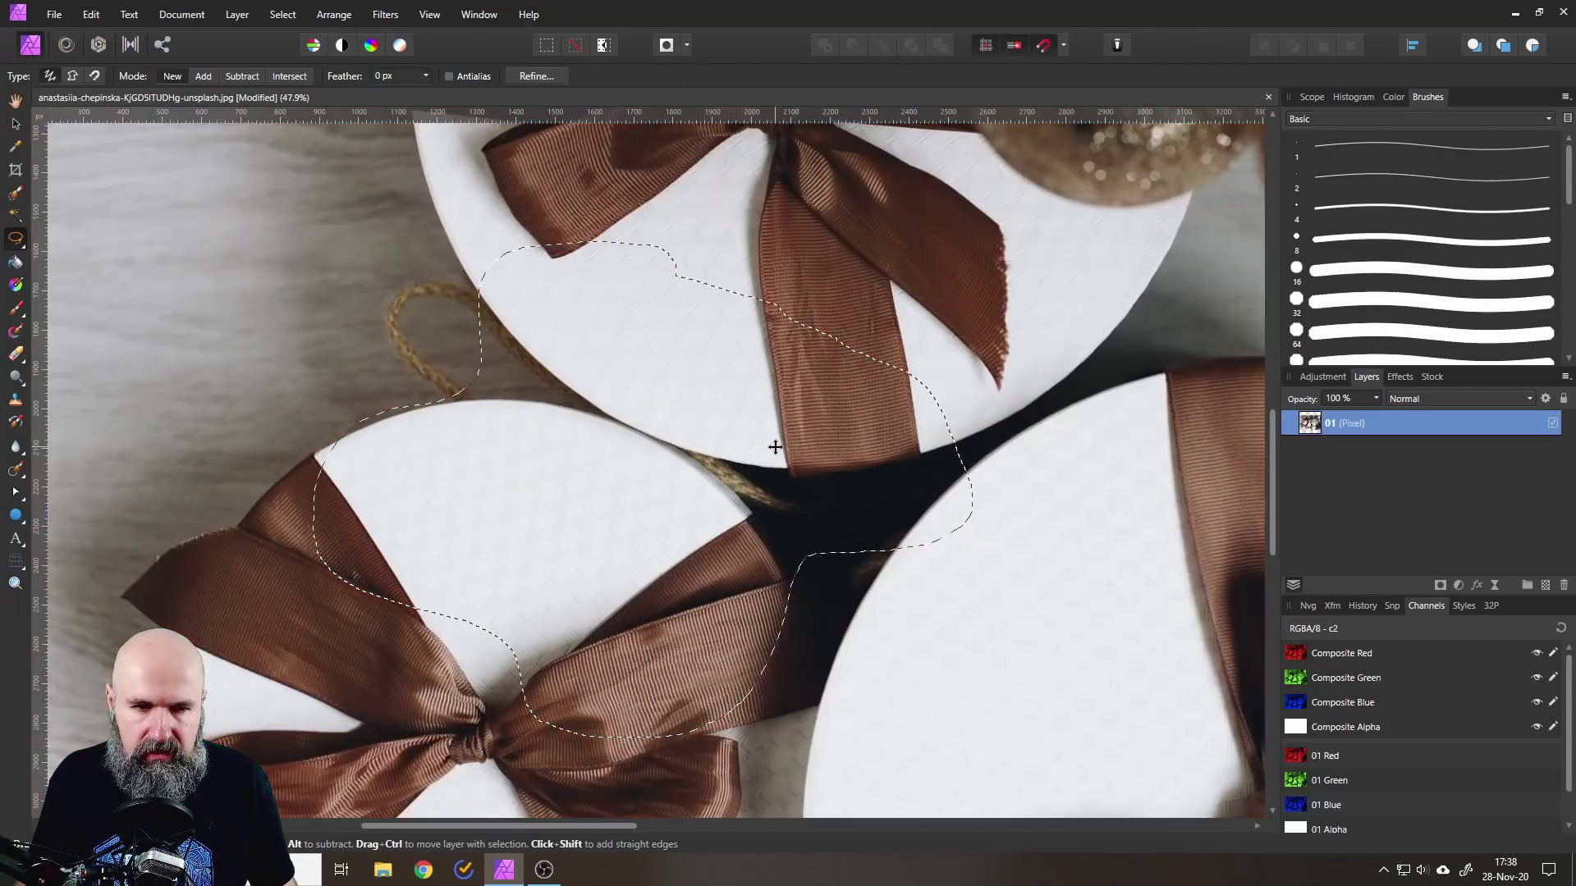
{"action": "key", "text": "q"}
{"action": "key", "text": "q"}
{"action": "key", "text": "q"}
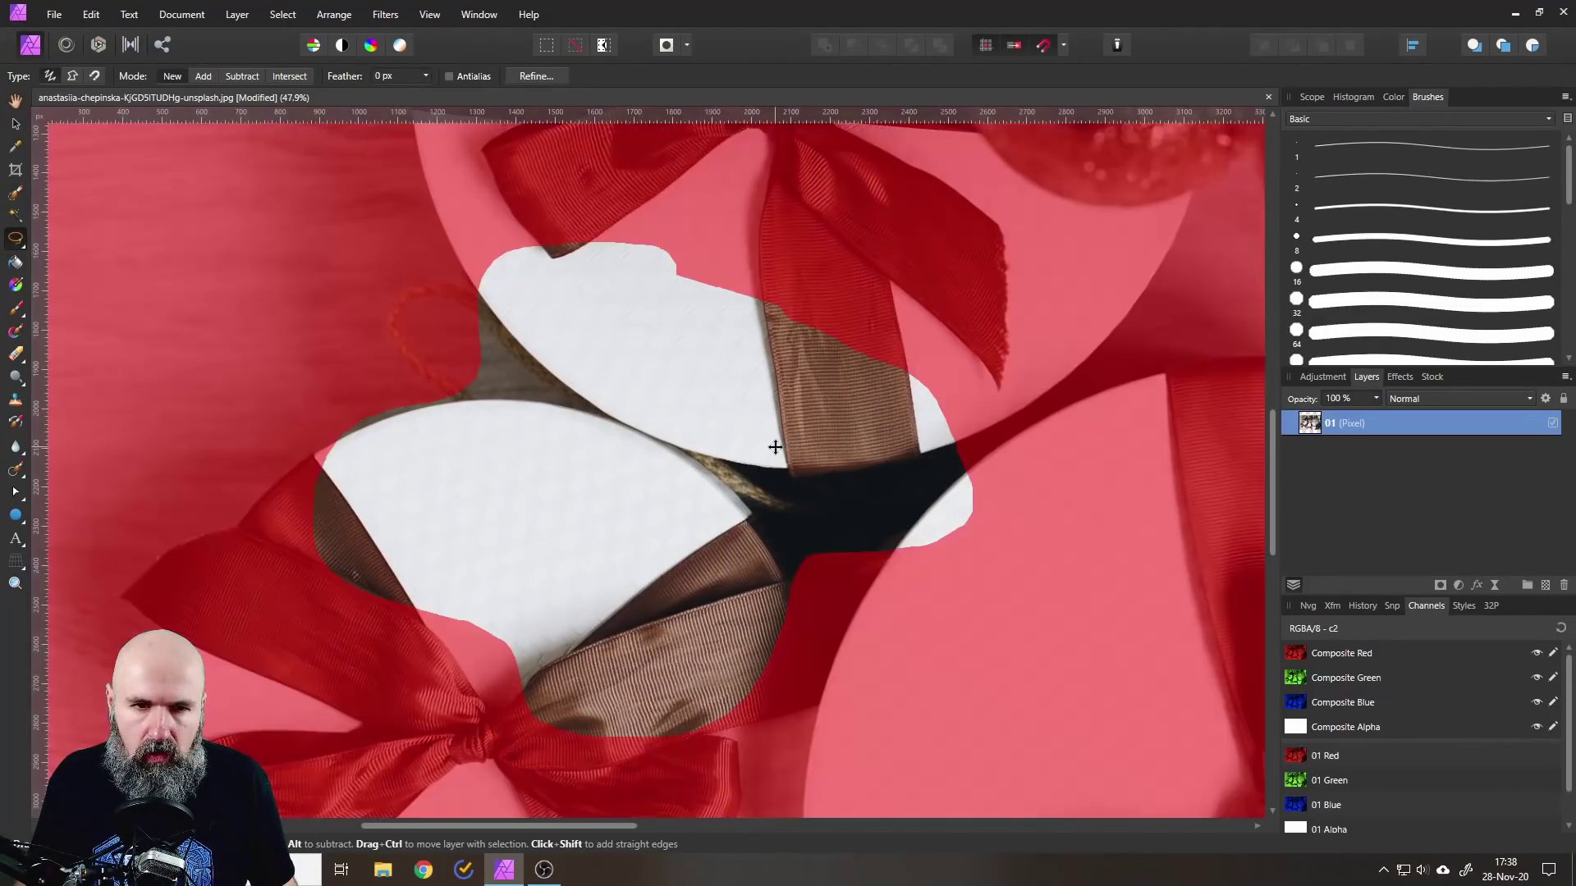
- Preview the quick mask as black, white and transparent, and return it to the overlay display
{"action": "left_click", "coordinate": [687, 46]}
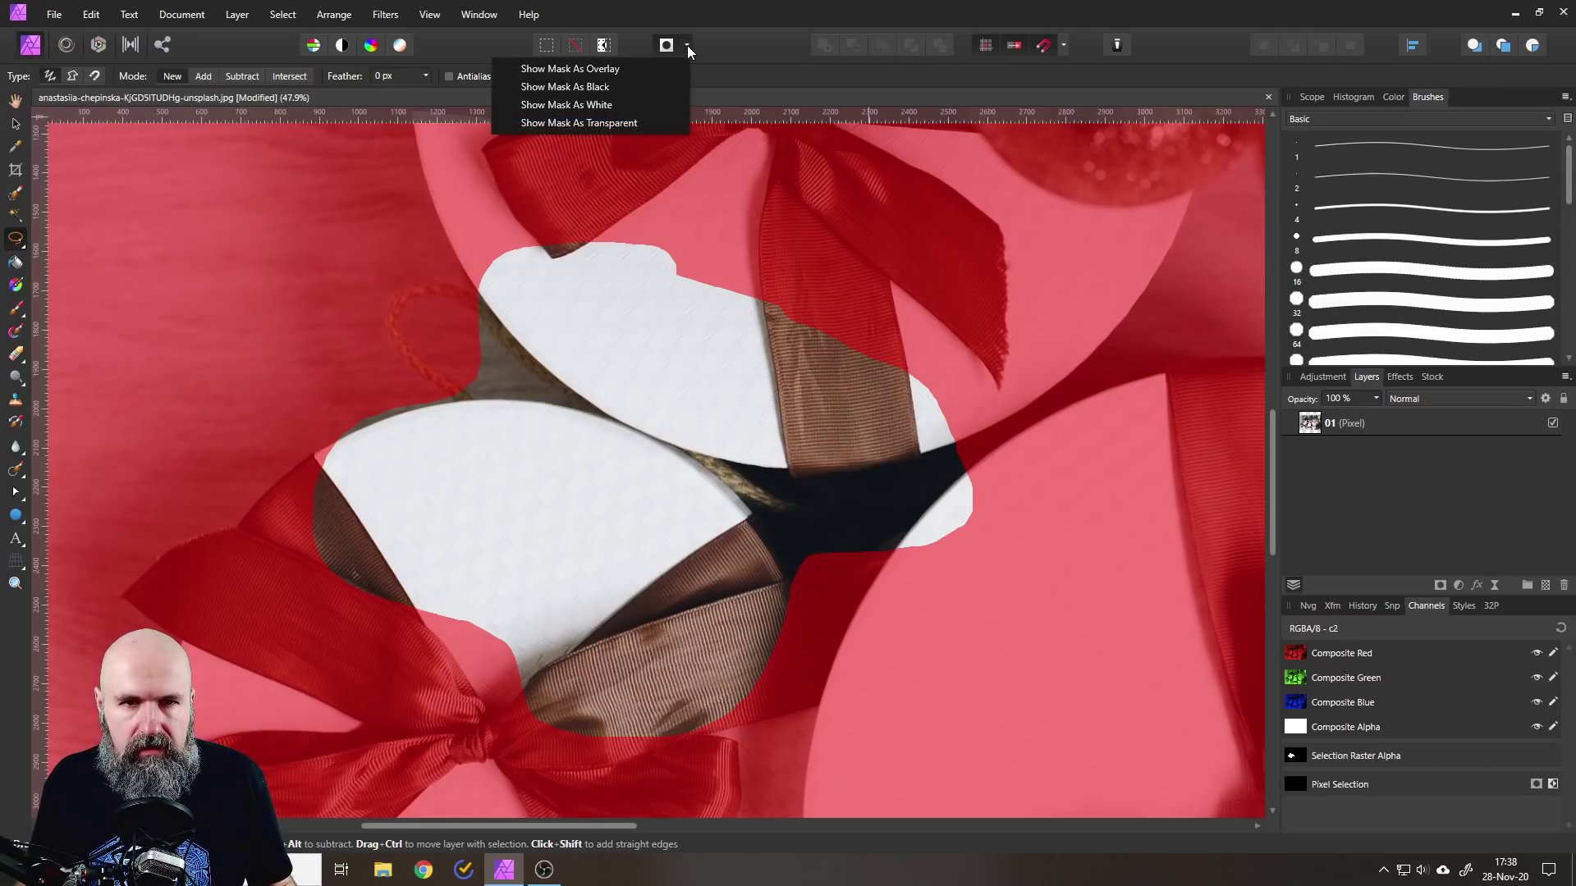
{"action": "key", "text": "Escape"}
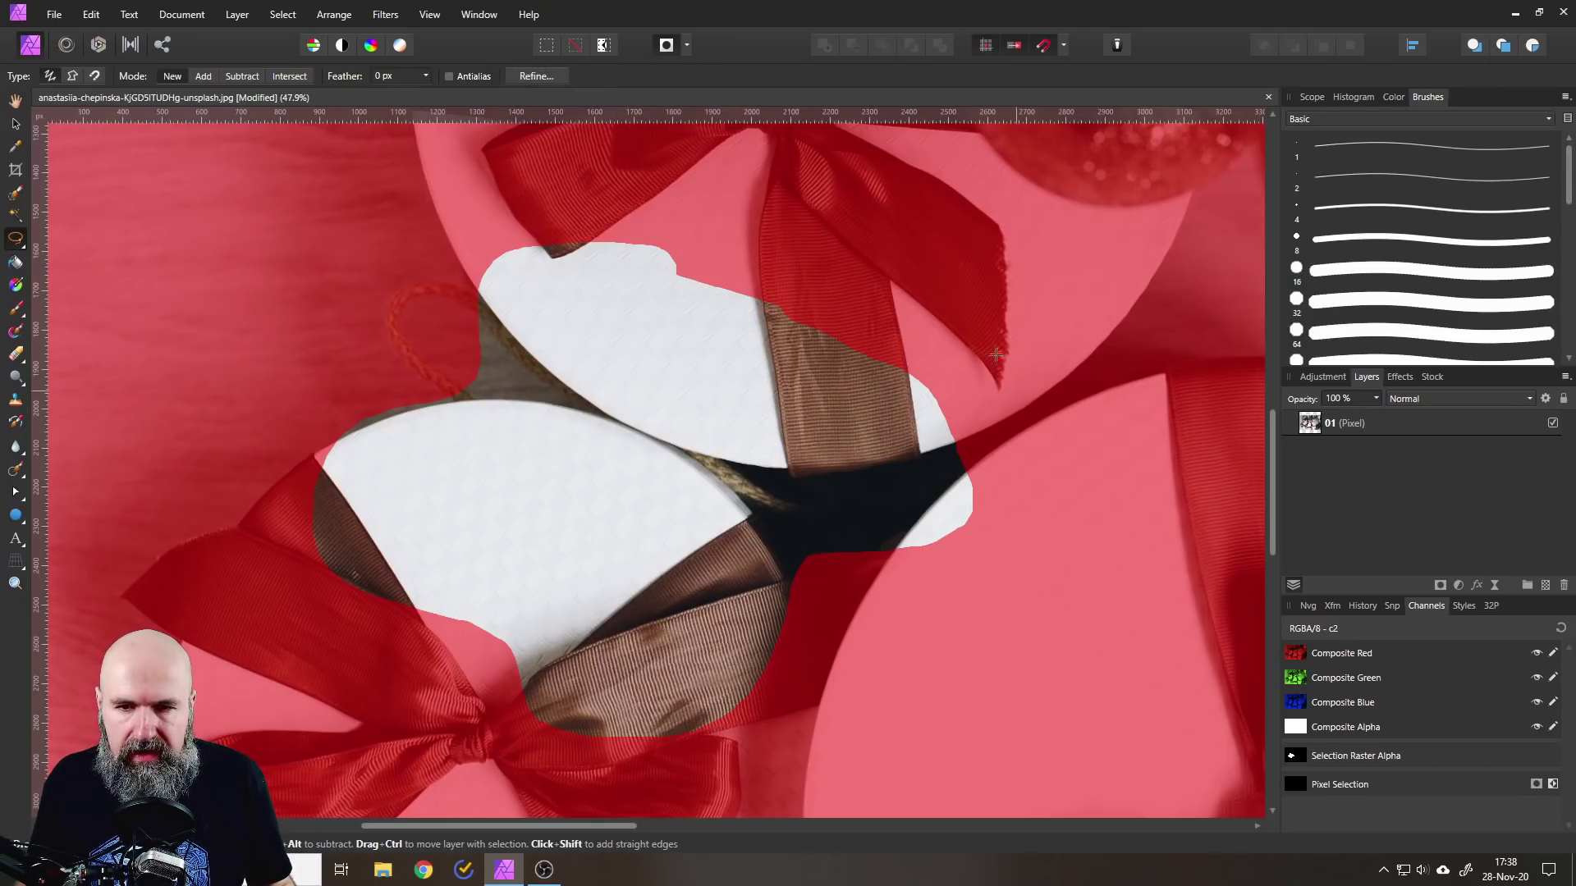
{"action": "left_click", "coordinate": [687, 46]}
{"action": "left_click", "coordinate": [592, 85]}
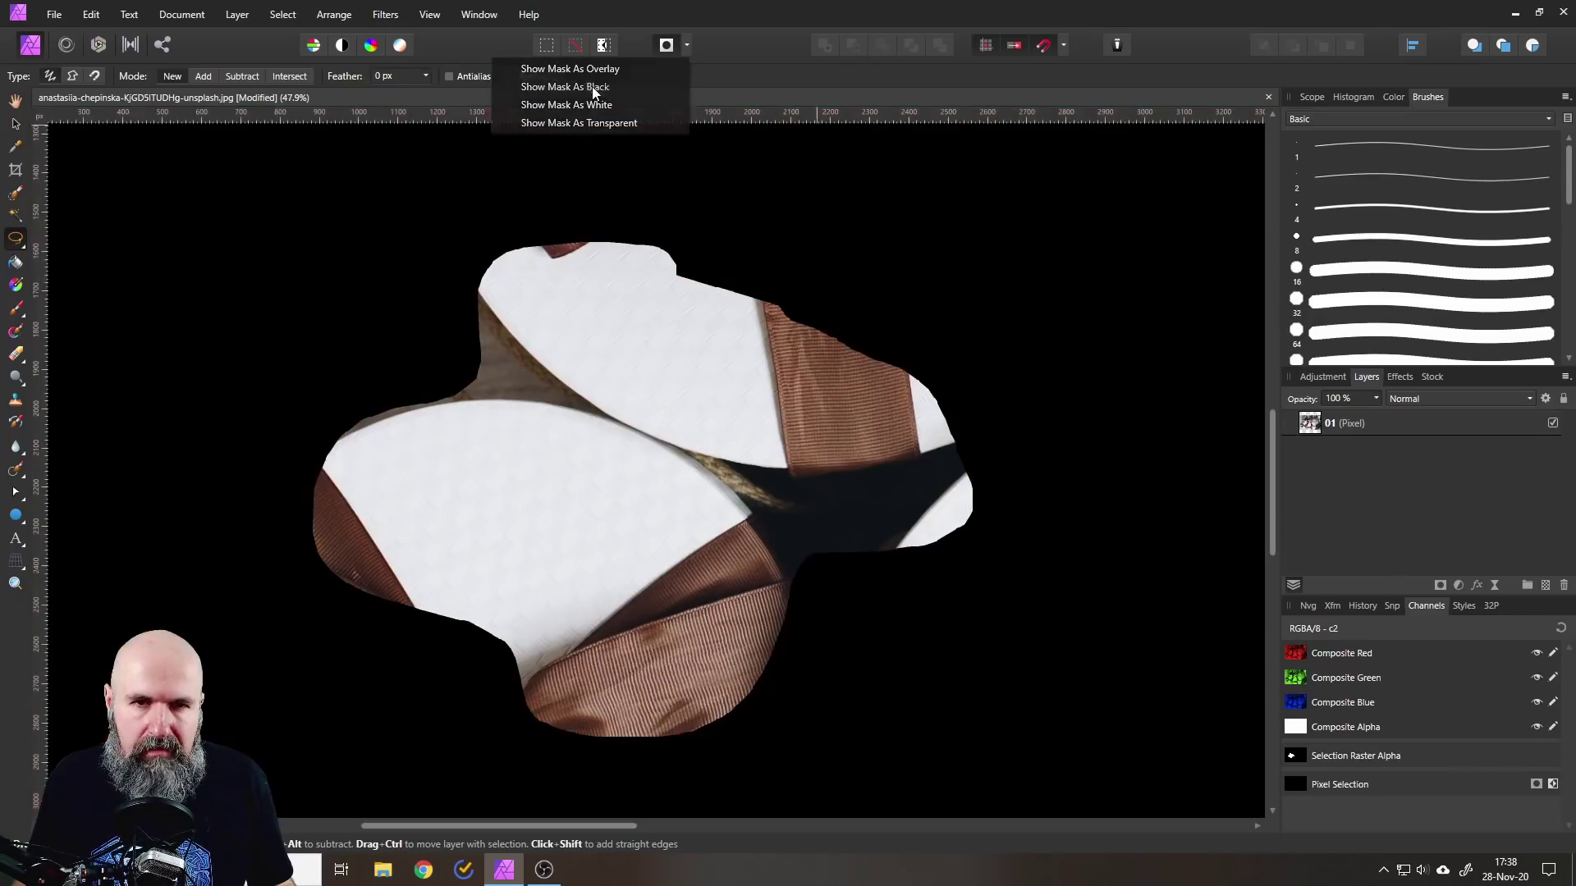
{"action": "left_click", "coordinate": [686, 45]}
{"action": "left_click", "coordinate": [608, 104]}
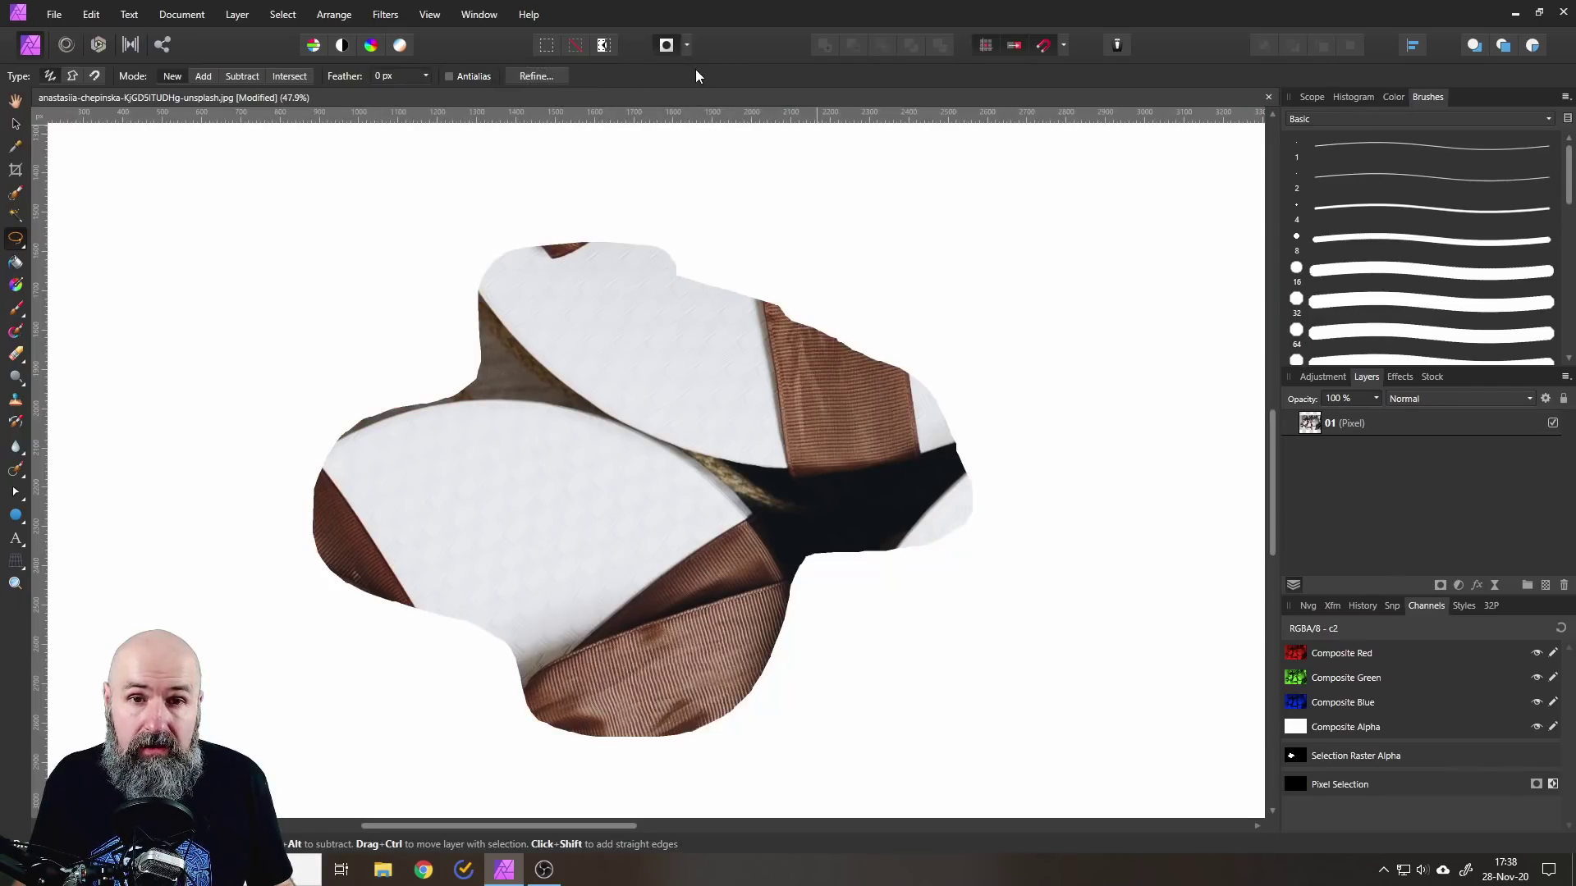
{"action": "left_click", "coordinate": [687, 46]}
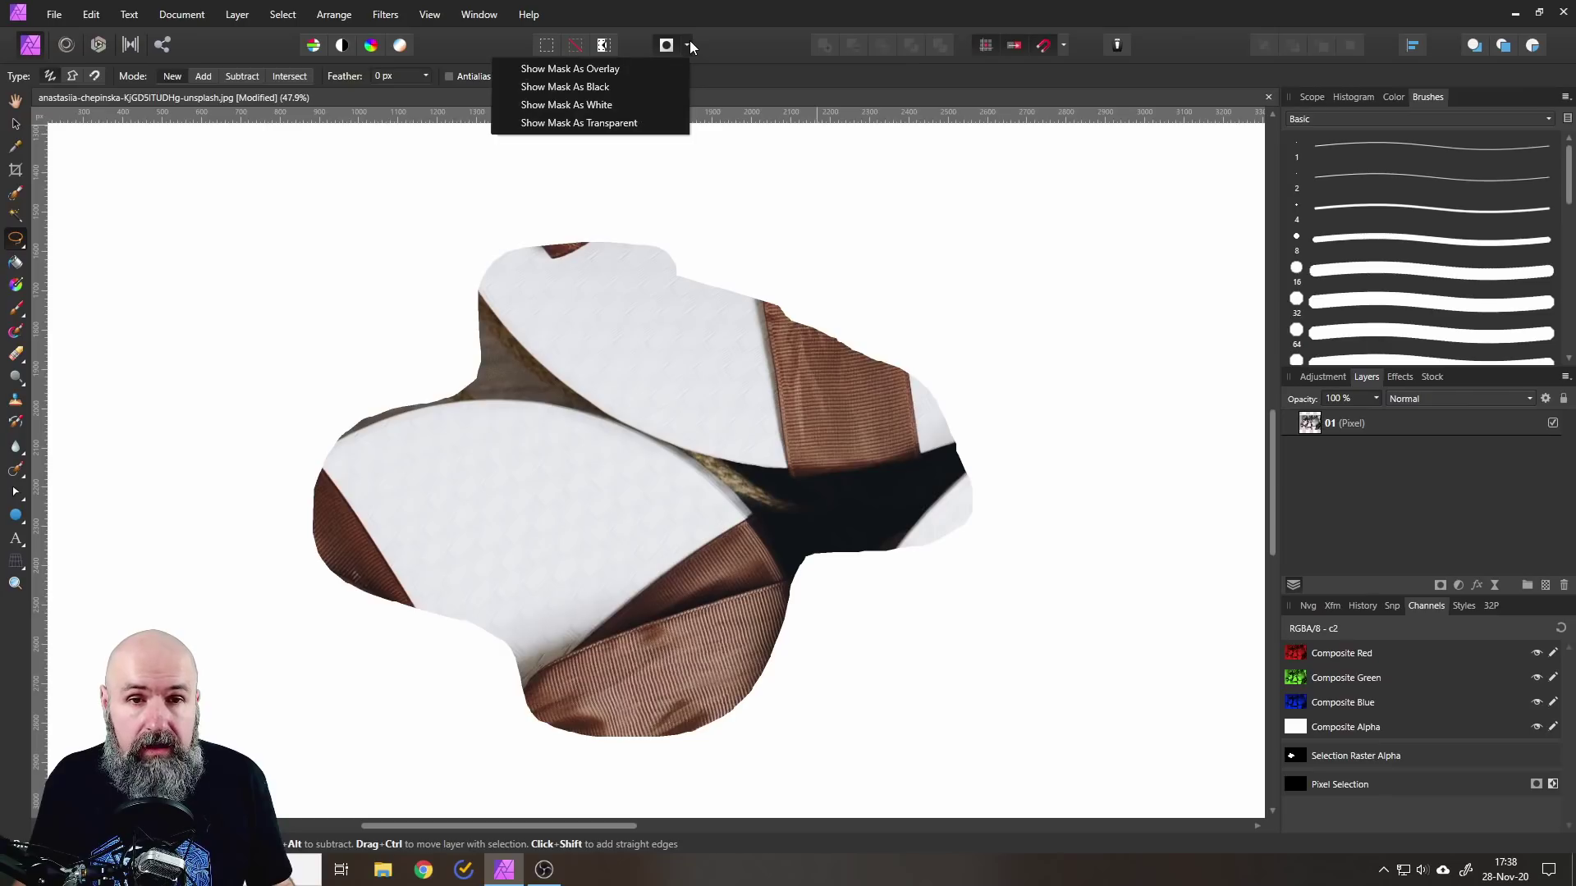
{"action": "left_click", "coordinate": [647, 123]}
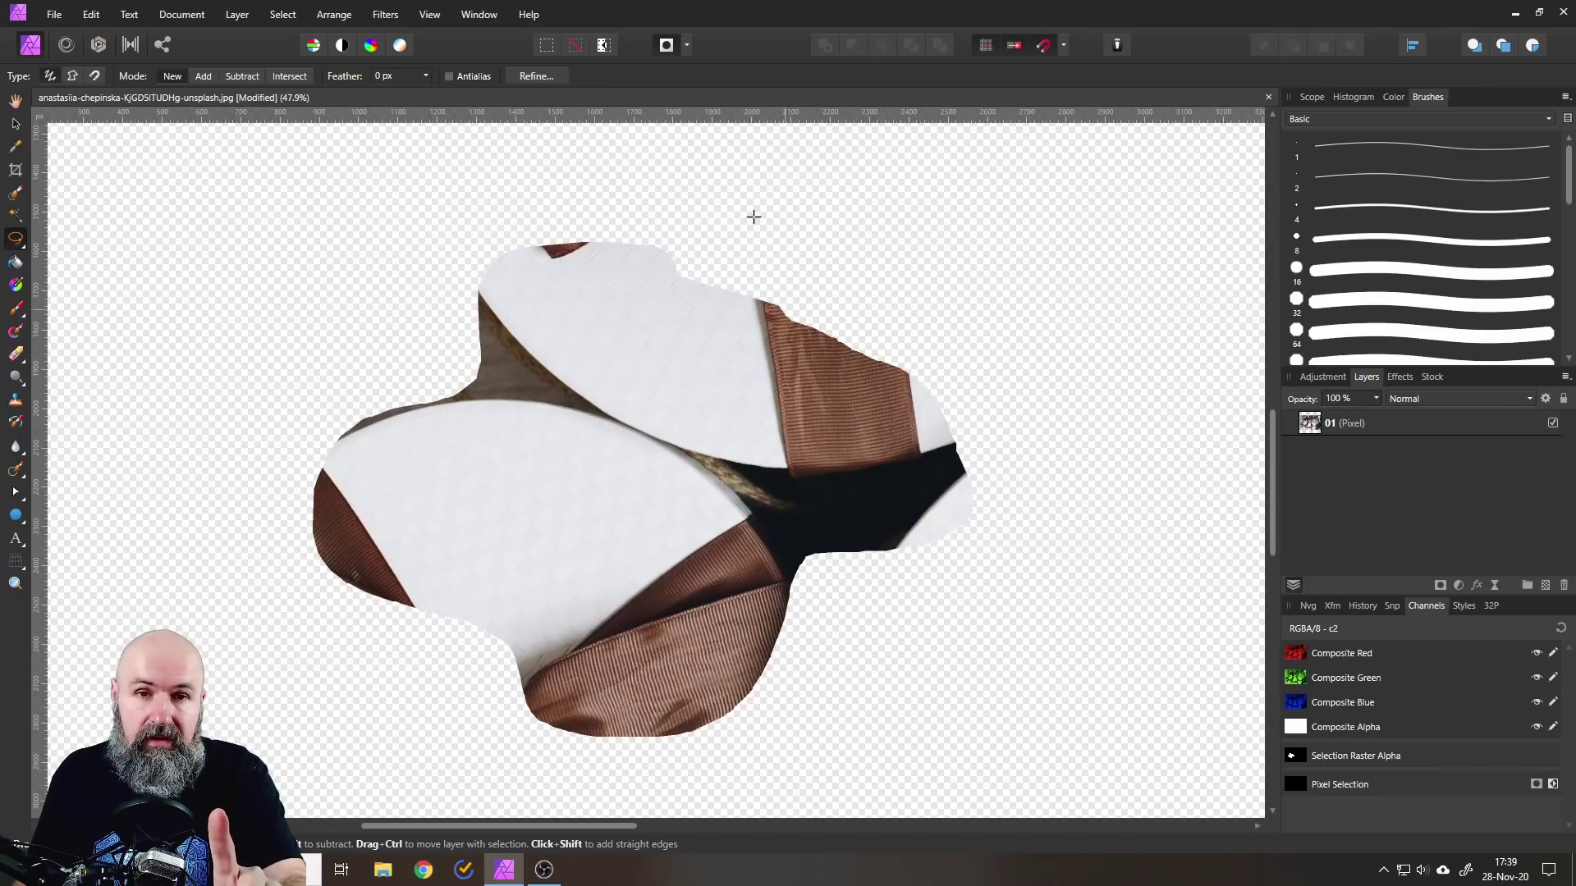
{"action": "left_click", "coordinate": [688, 44]}
{"action": "left_click", "coordinate": [642, 70]}
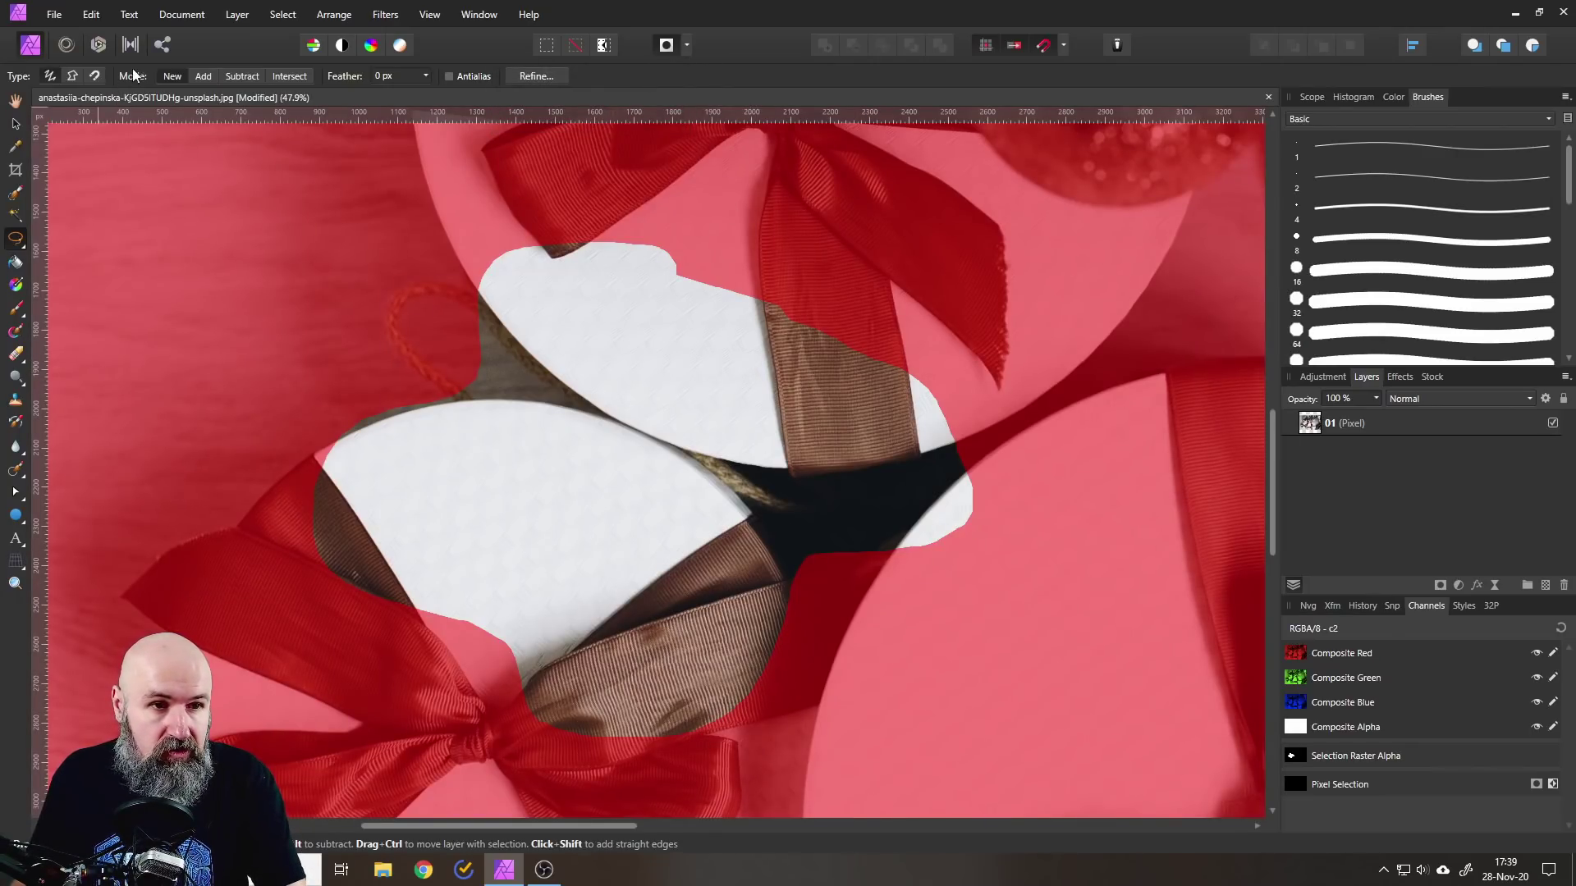
- With the quick mask on, draw a freehand selection in Add mode around the upper box's ribbon, and deselect it
{"action": "left_click", "coordinate": [193, 74]}
{"action": "mouse_move", "coordinate": [720, 371]}
{"action": "left_mouse_down"}
{"action": "mouse_move", "coordinate": [1002, 353]}
{"action": "mouse_move", "coordinate": [985, 386]}
{"action": "left_mouse_up"}
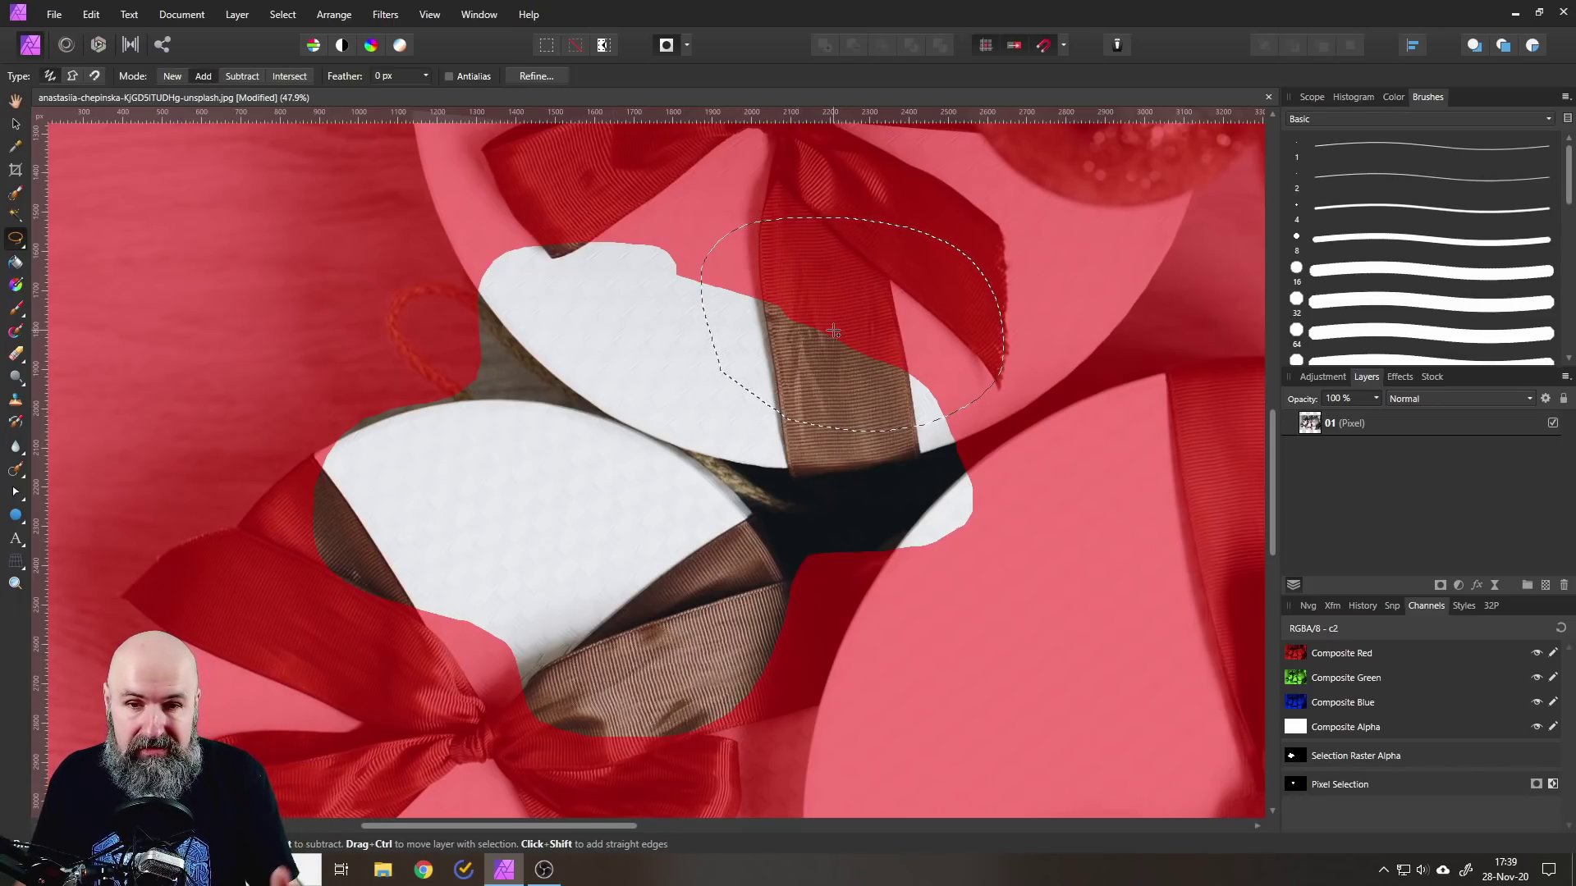
{"action": "key", "text": "ctrl+d"}
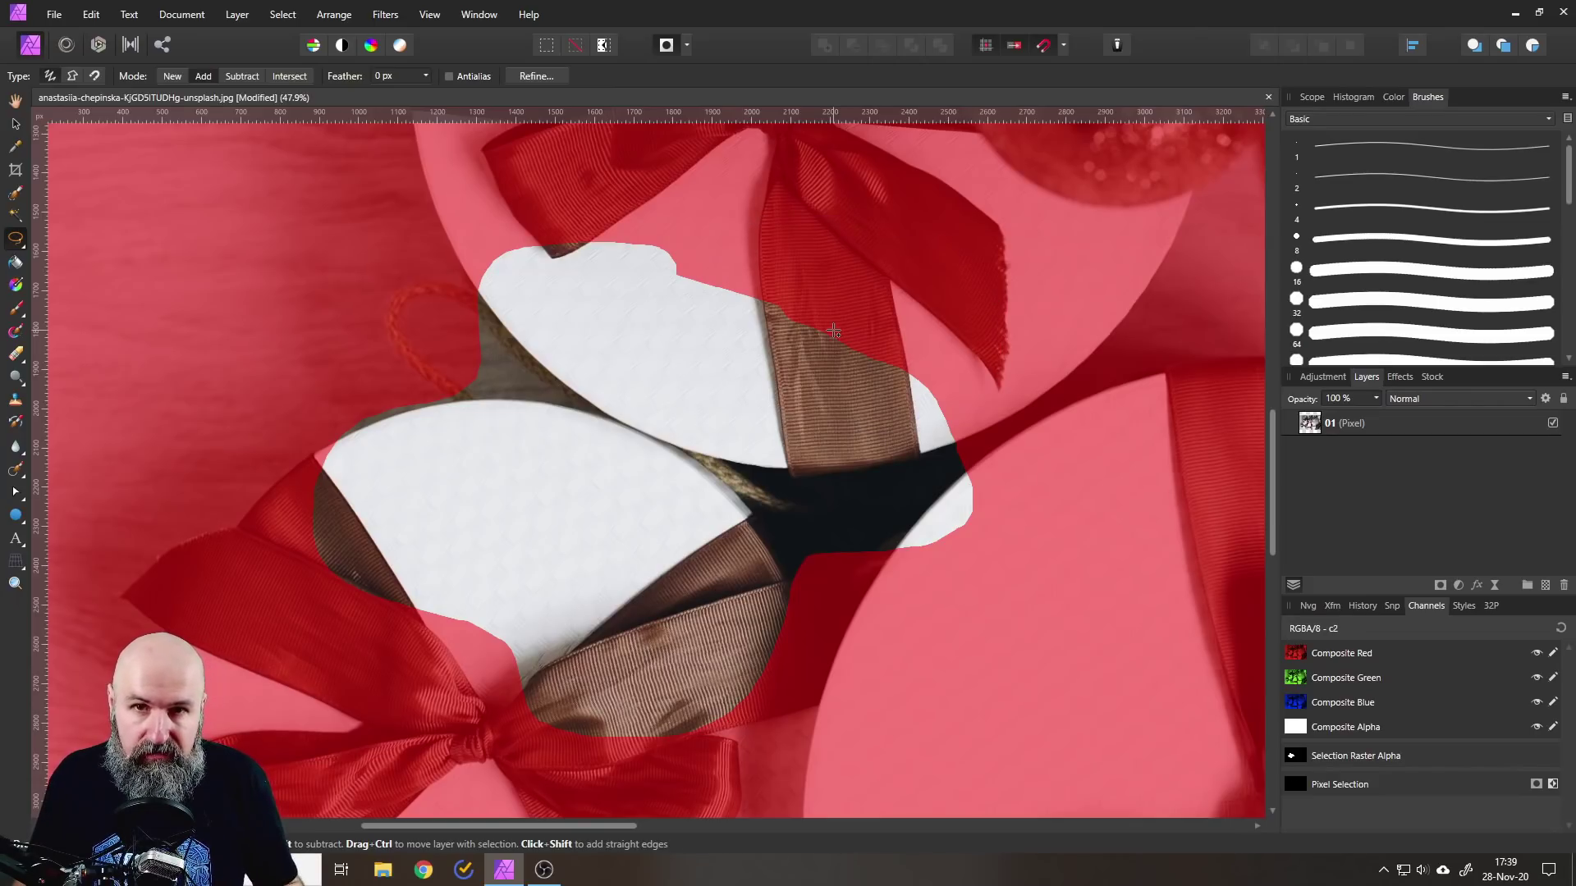
- Add freehand areas around the upper box's hanging ribbon and toward the large box to the selection, toggling the quick mask to check them
{"action": "key", "text": "q"}
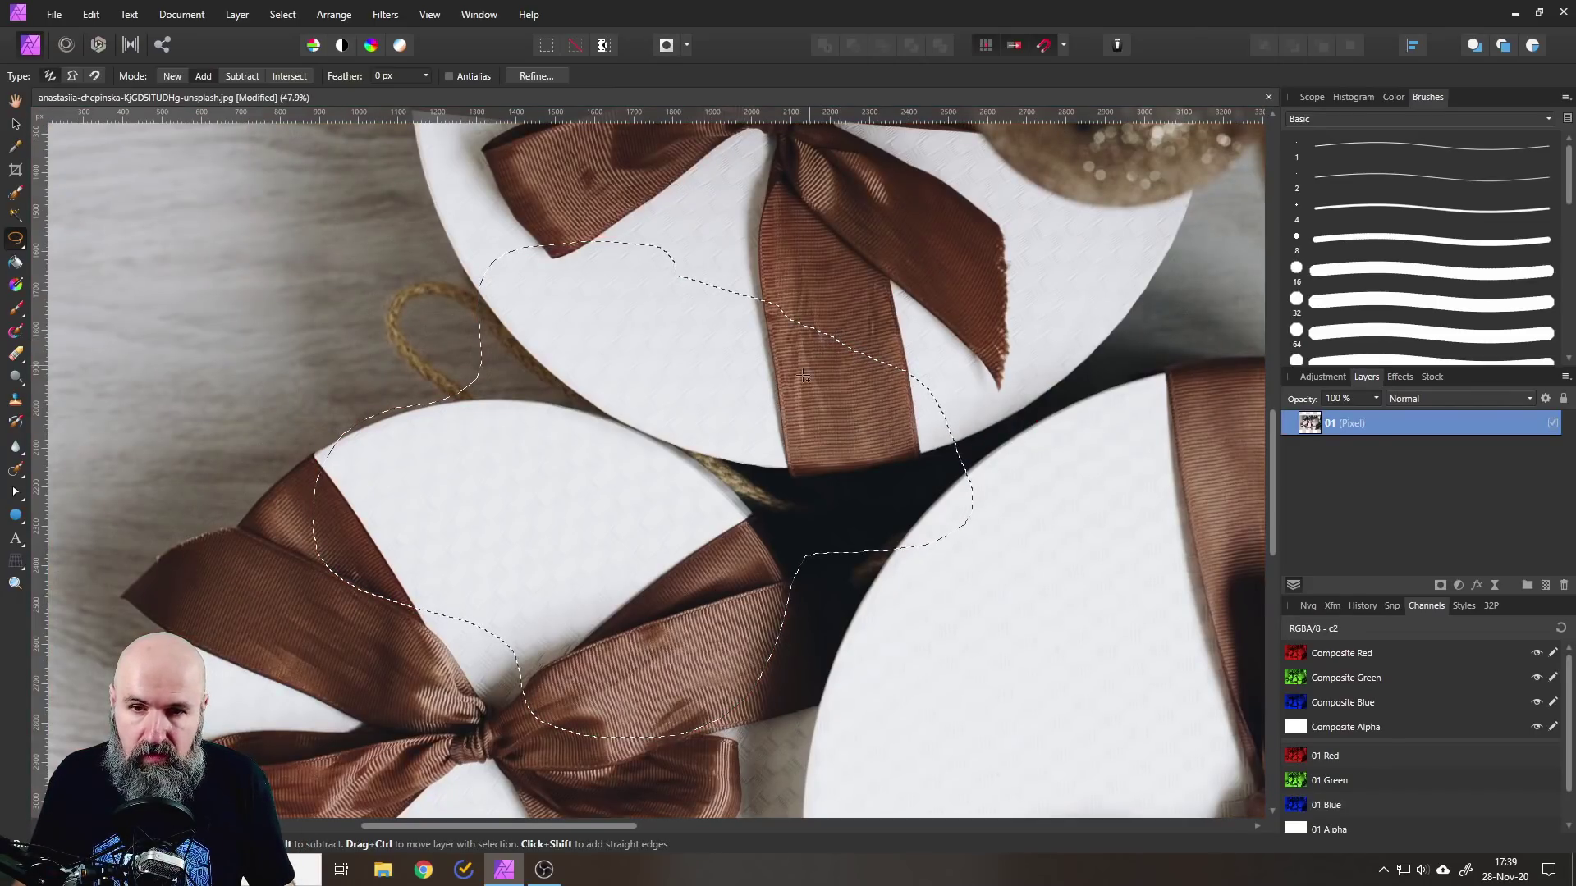
{"action": "key", "text": "q"}
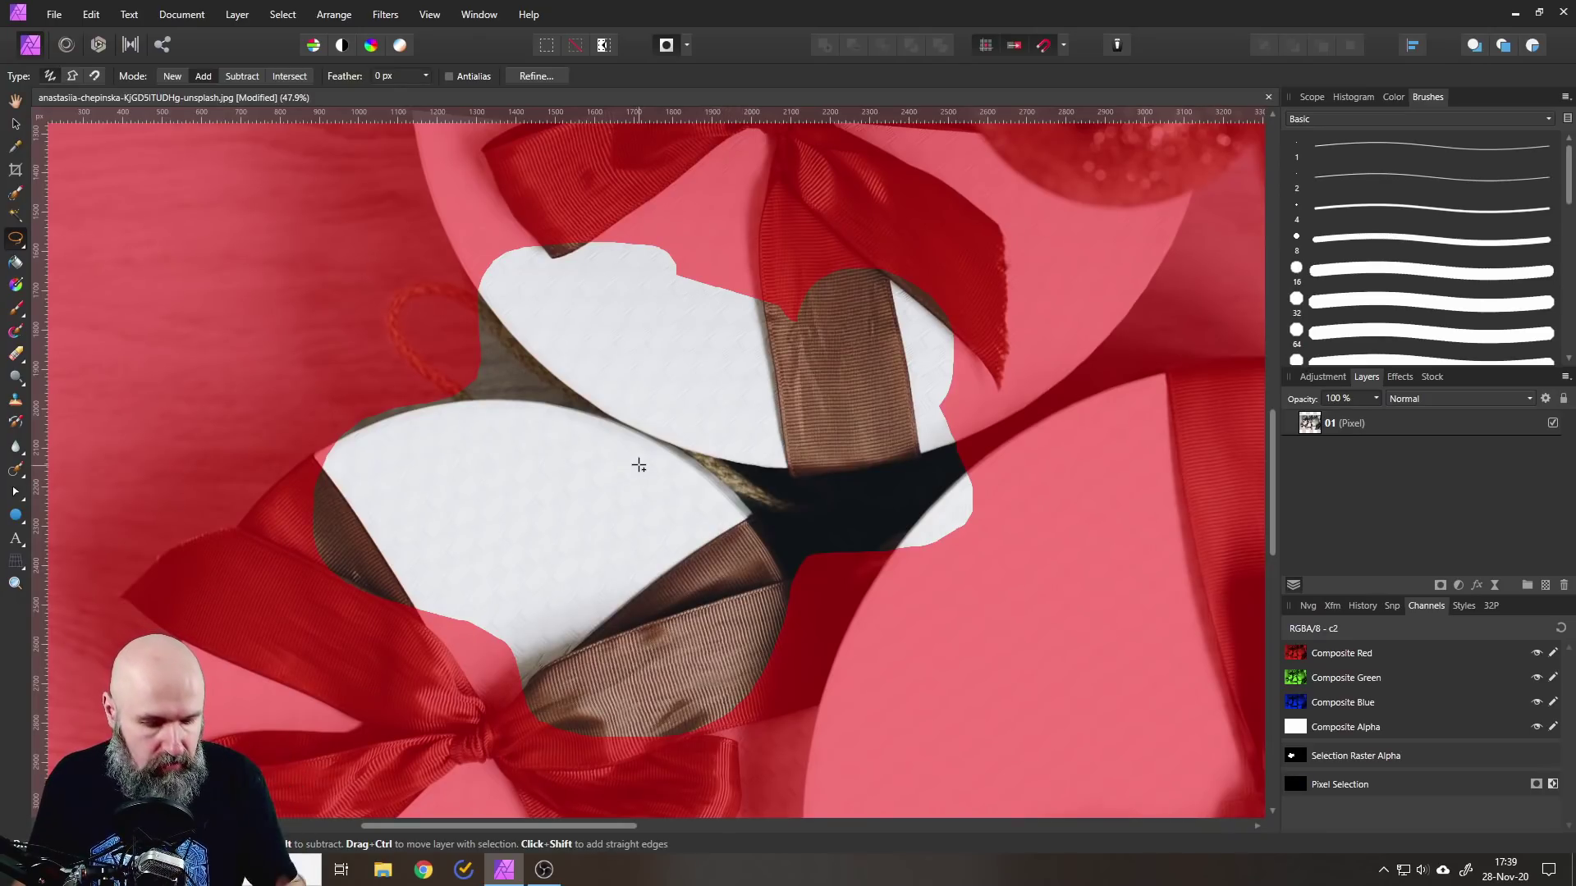
{"action": "key", "text": "q"}
{"action": "mouse_move", "coordinate": [892, 396]}
{"action": "left_mouse_down"}
{"action": "mouse_move", "coordinate": [1023, 453]}
{"action": "mouse_move", "coordinate": [895, 442]}
{"action": "left_mouse_up"}
{"action": "key", "text": "q"}
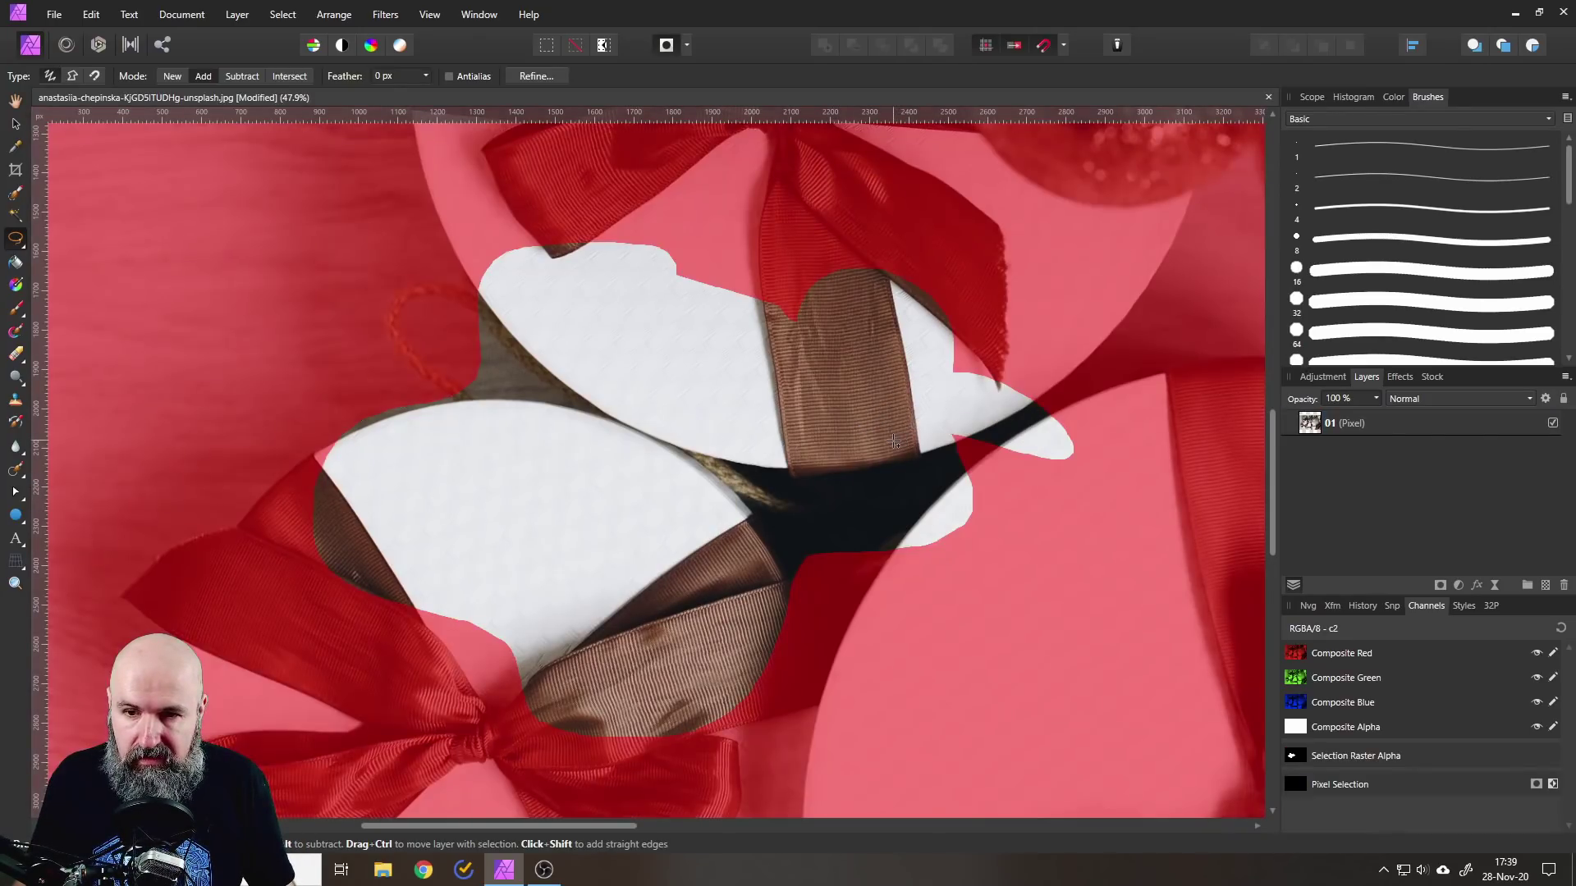
{"action": "key", "text": "q"}
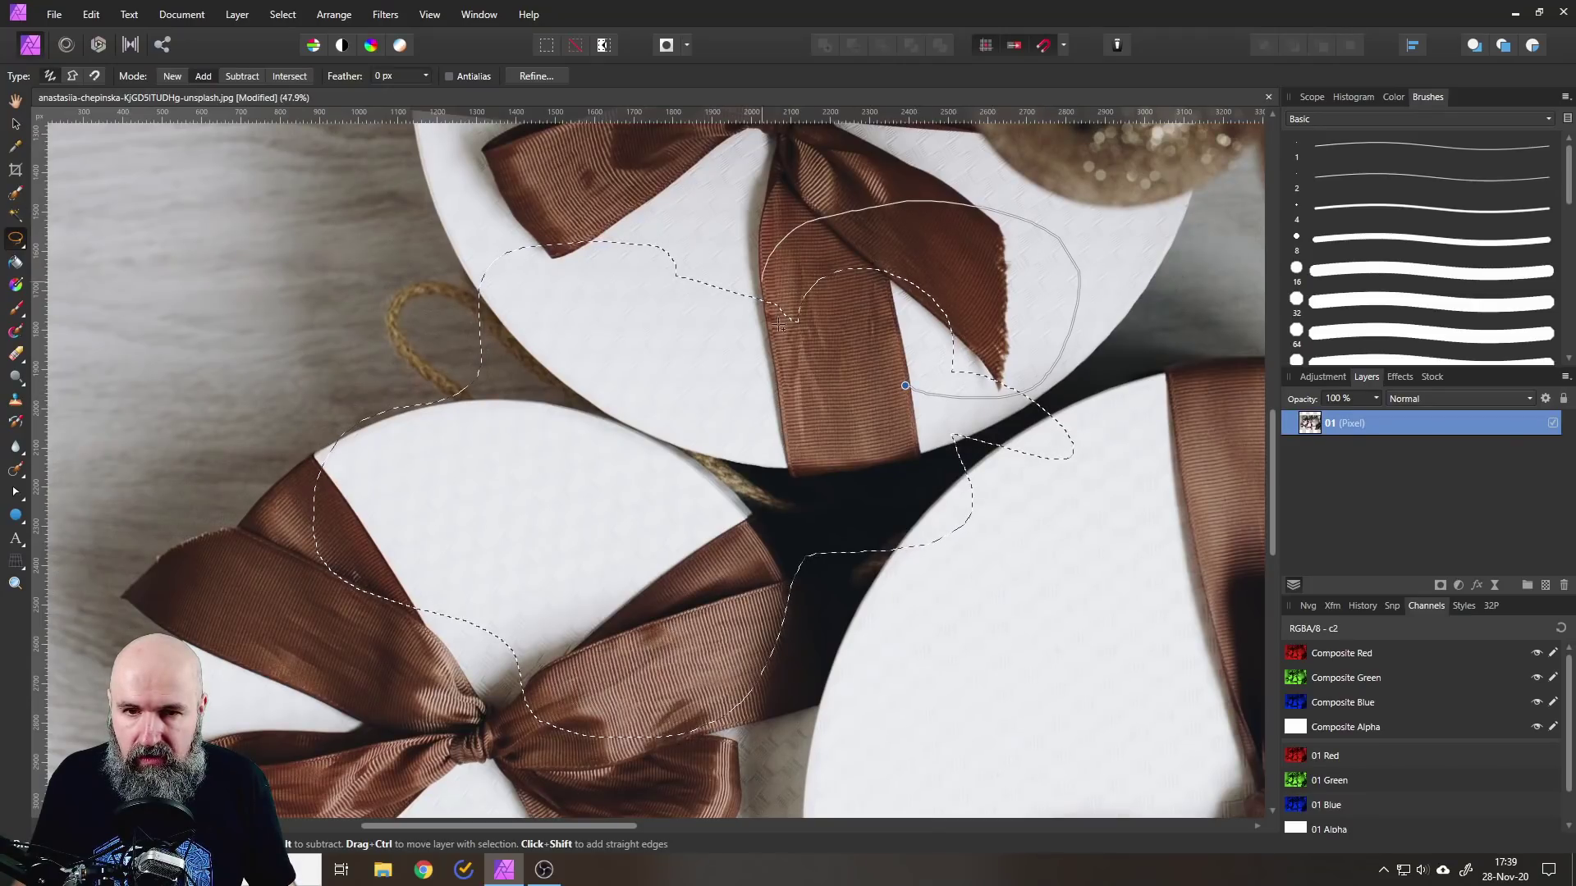
{"action": "key", "text": "q"}
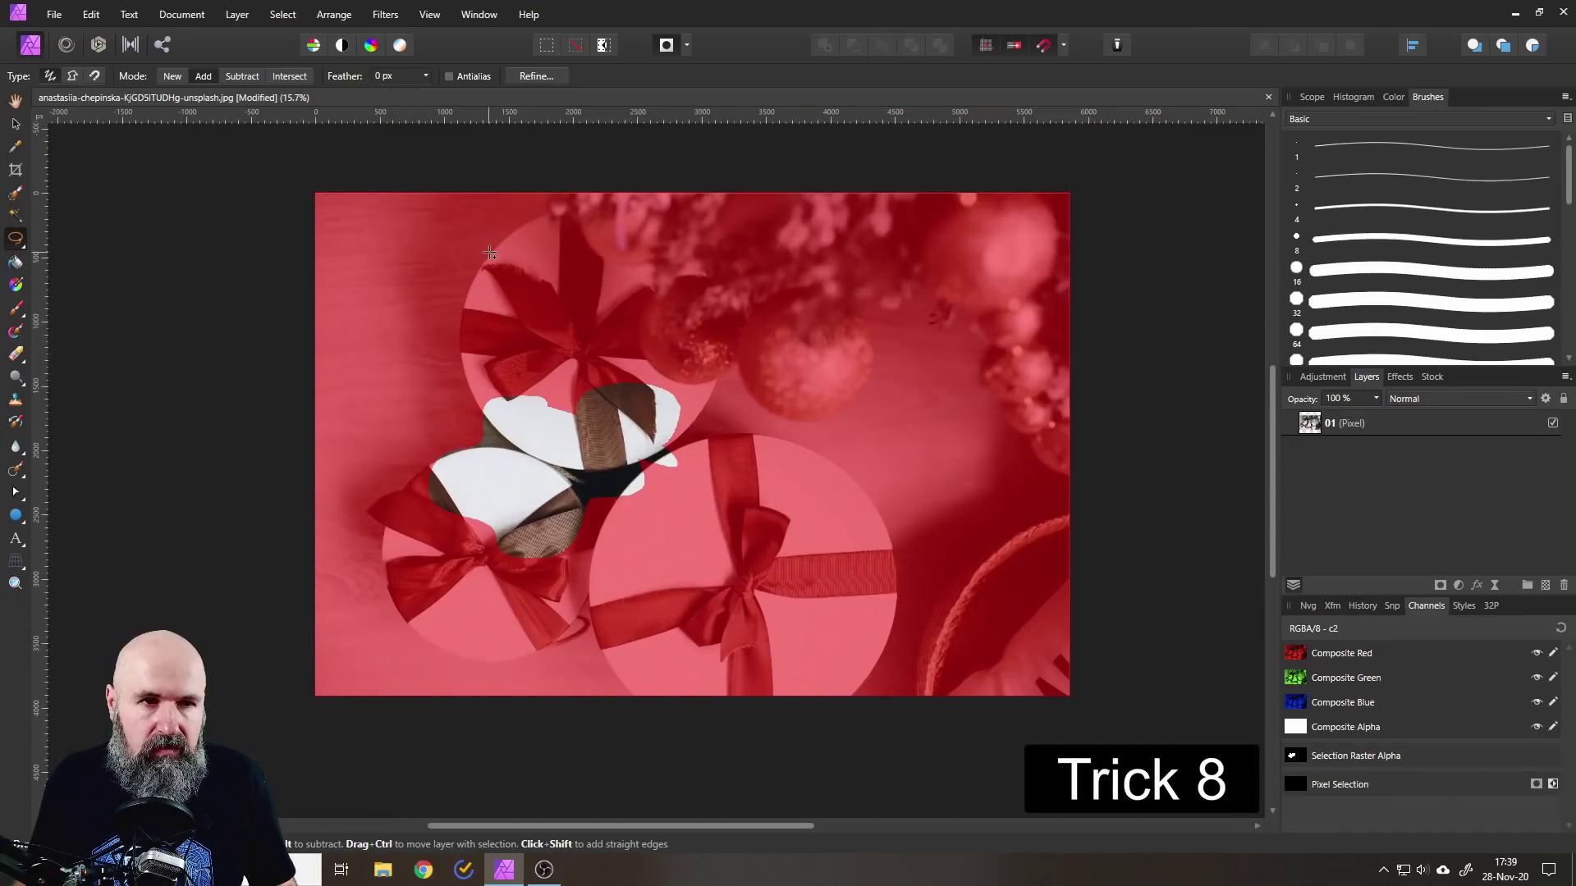
{"action": "key", "text": "q"}
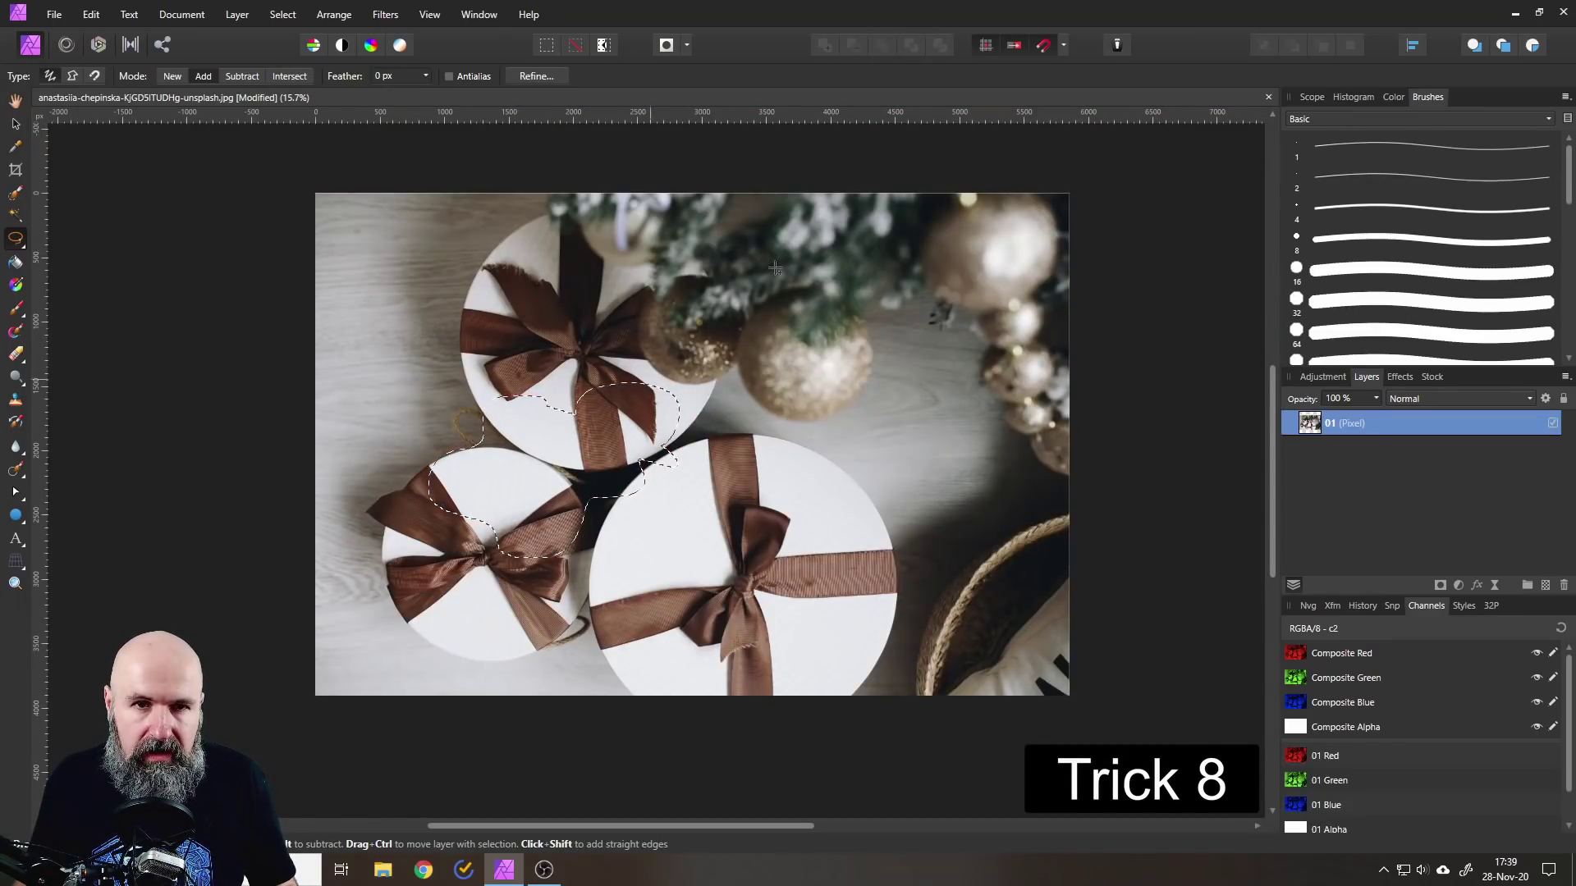
- Invert the pixel selection and restore it, checking each state with the quick mask
{"action": "left_click", "coordinate": [603, 46]}
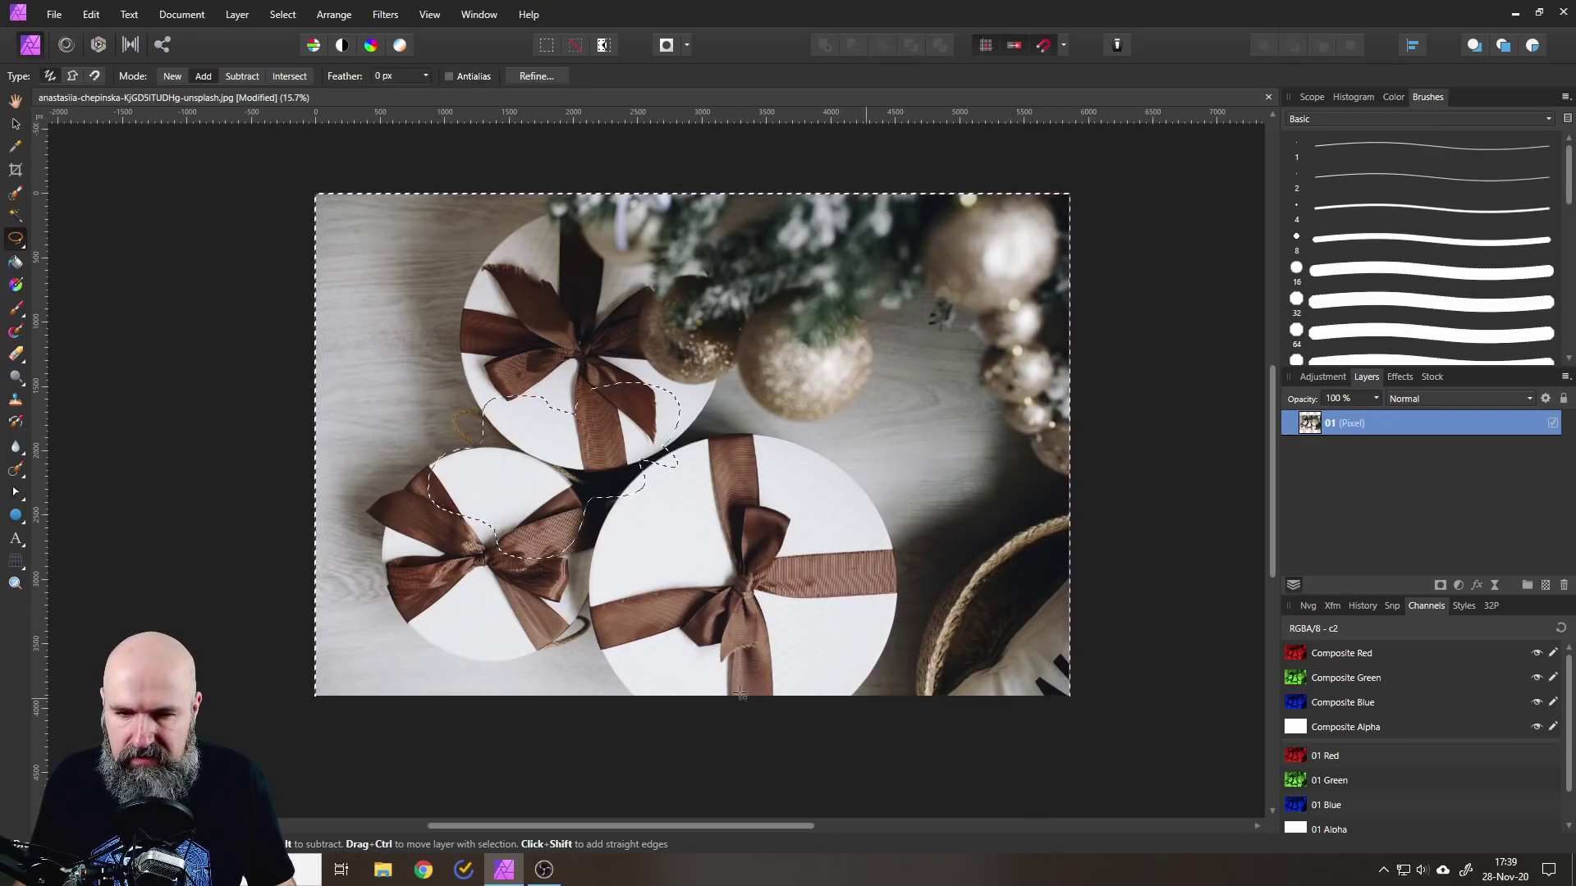
{"action": "key", "text": "q"}
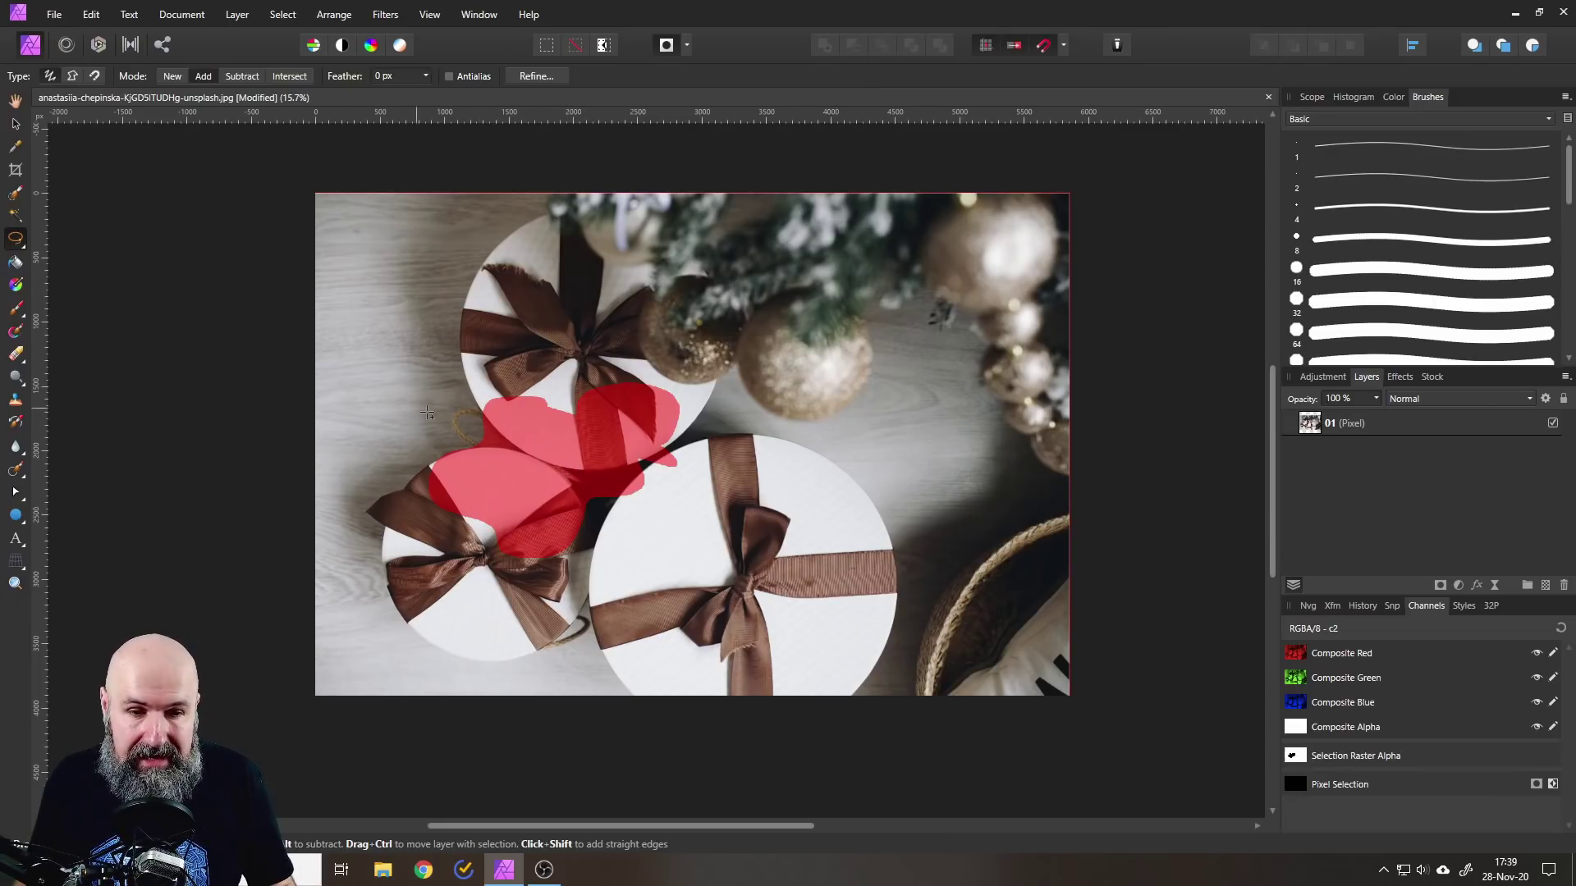
{"action": "key", "text": "q"}
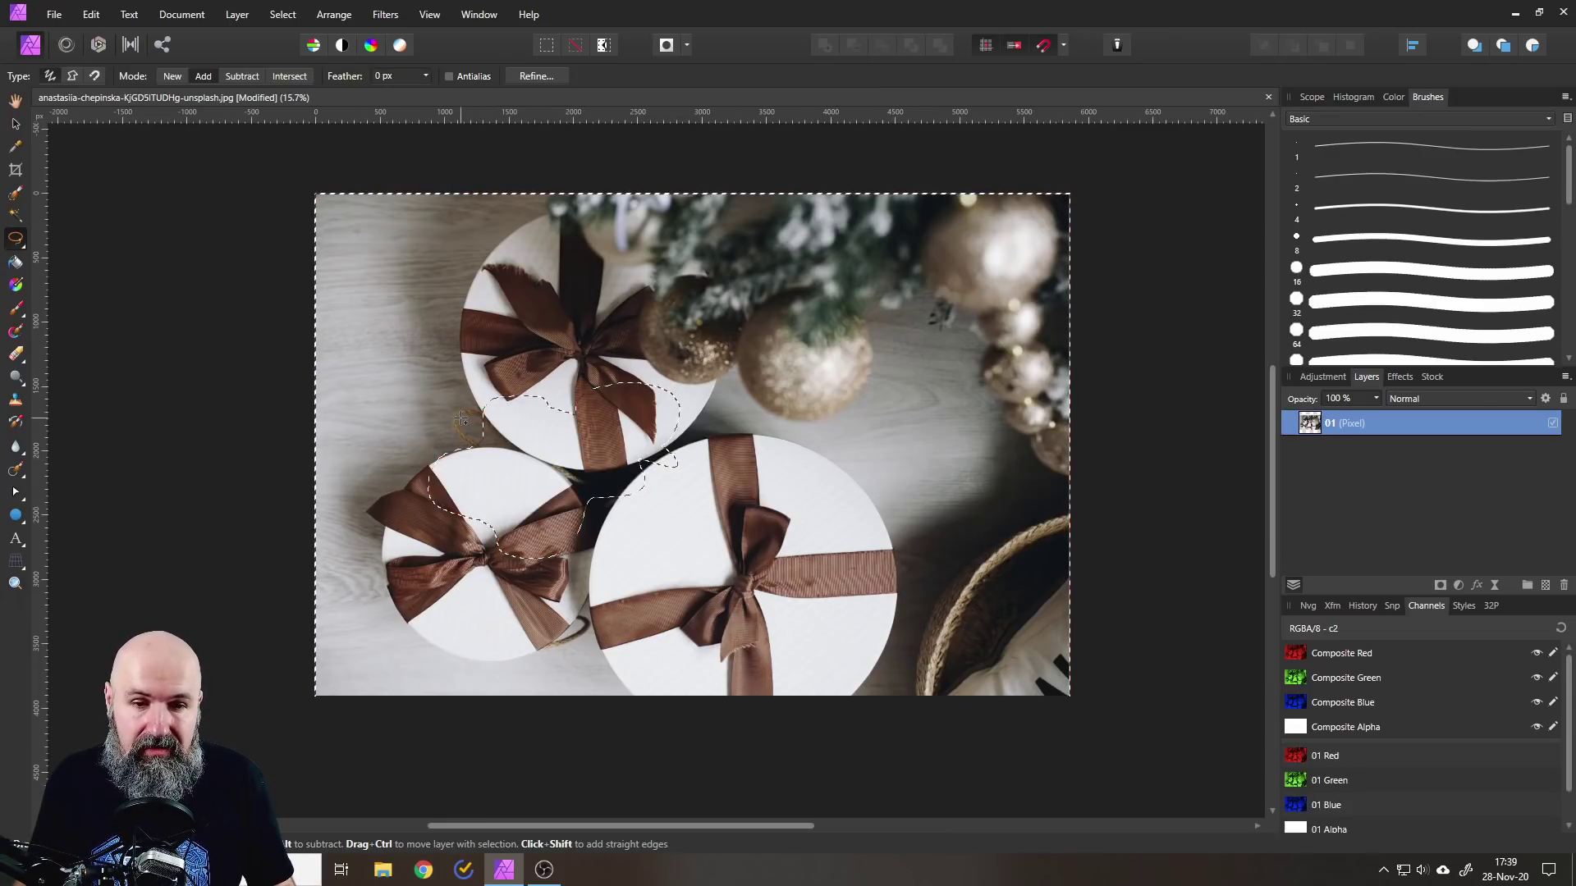
{"action": "left_click", "coordinate": [606, 47]}
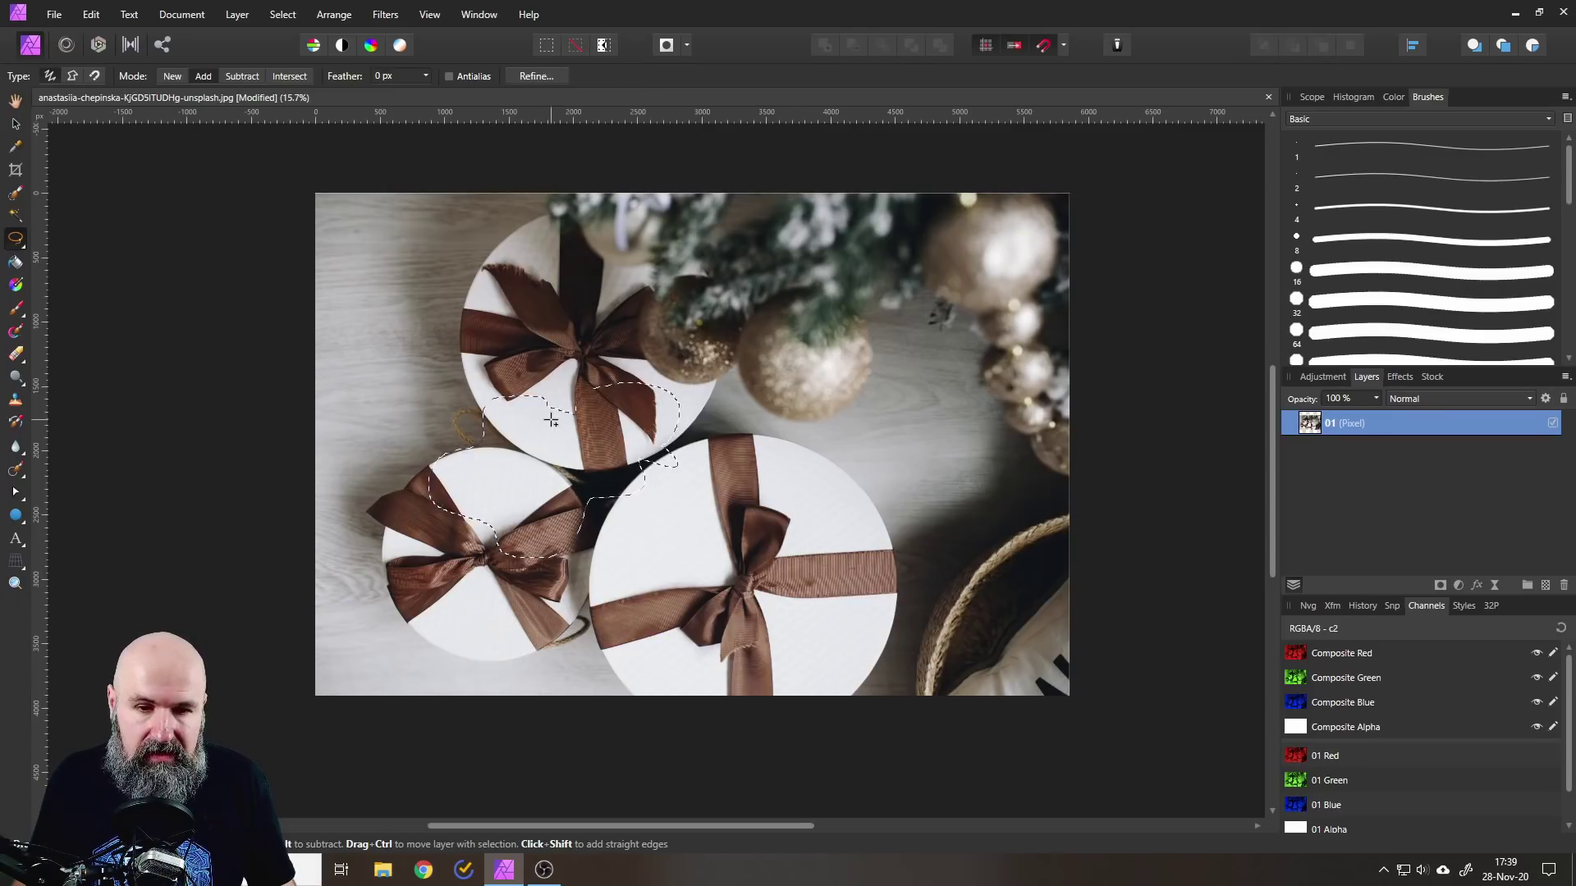
{"action": "key", "text": "q"}
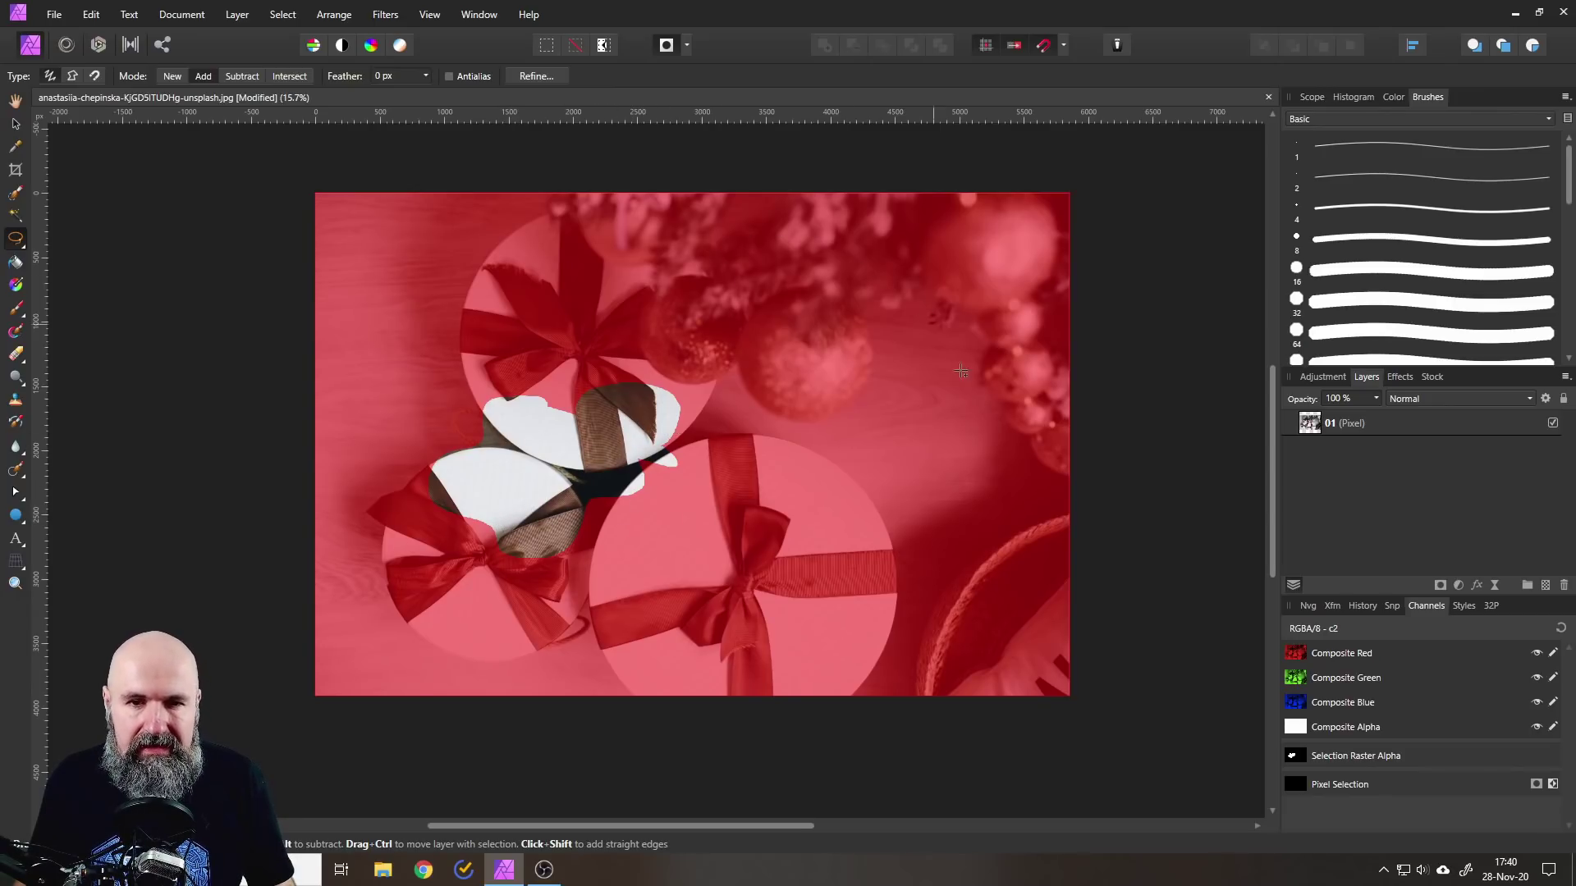
{"action": "key", "text": "q"}
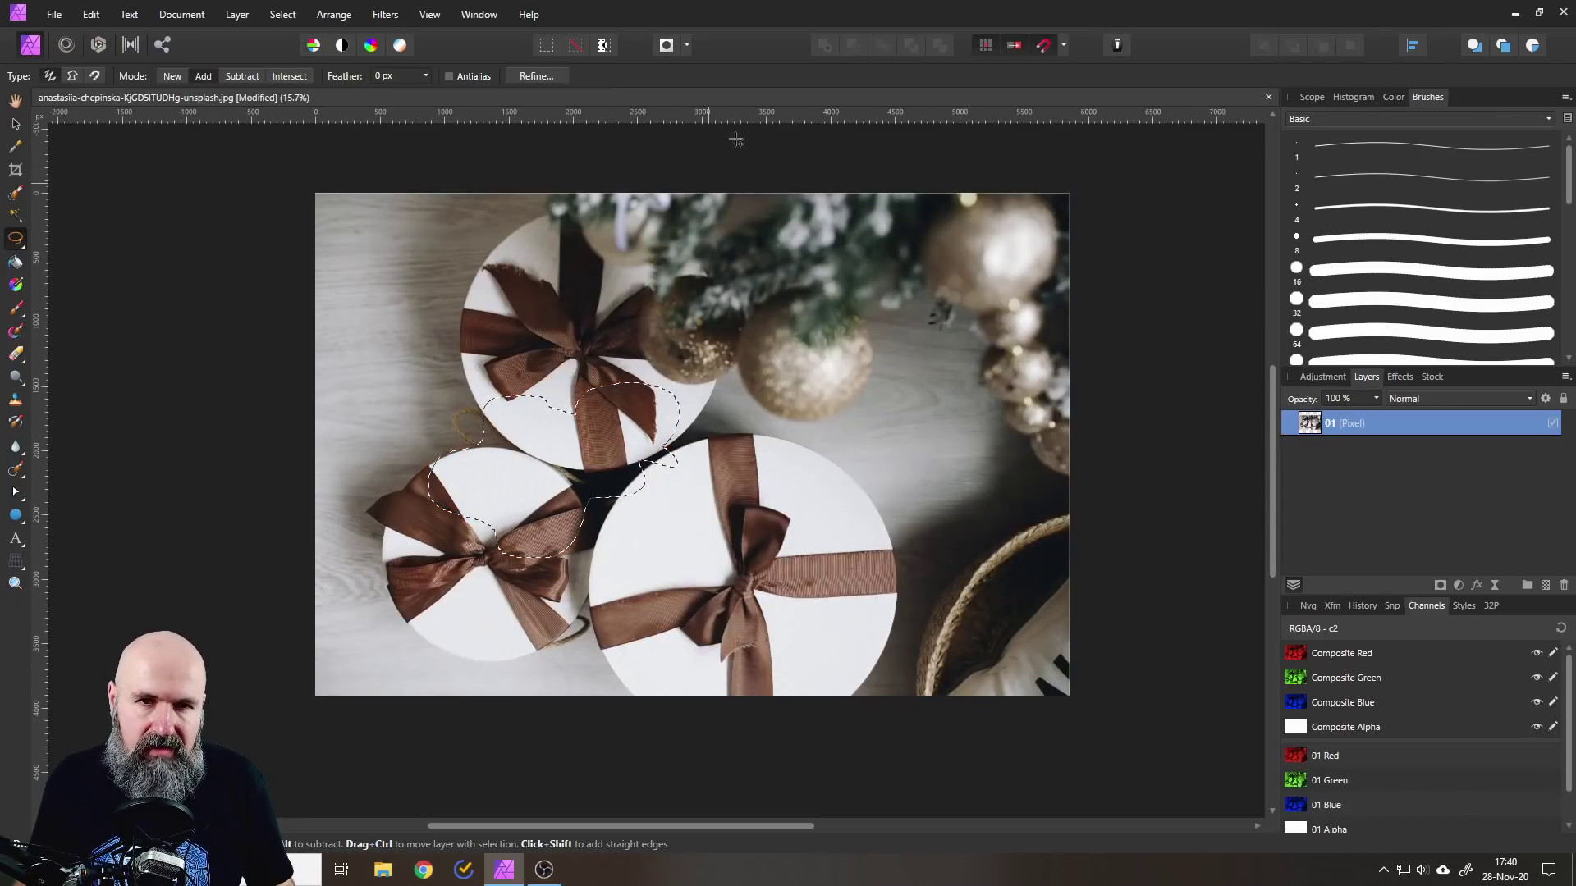
- Repeatedly invert the freehand selection with the Invert Pixel Selection command, ending with the original area selected
{"action": "scroll", "coordinate": [534, 483], "scroll_direction": "up", "scroll_amount": 2}
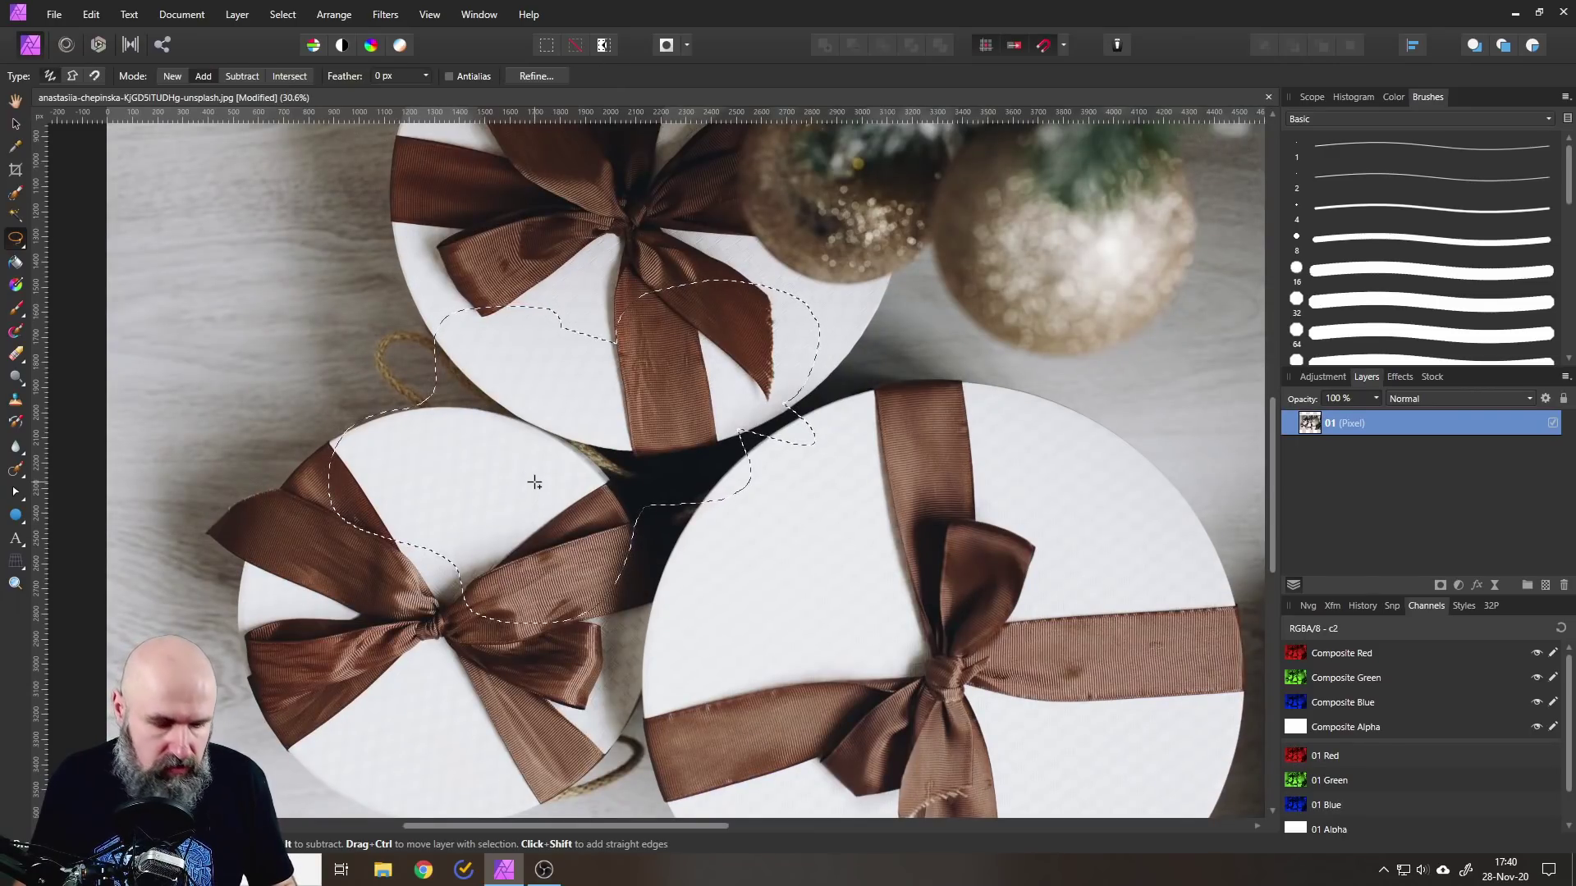
{"action": "scroll", "coordinate": [534, 483], "scroll_direction": "down", "scroll_amount": 3}
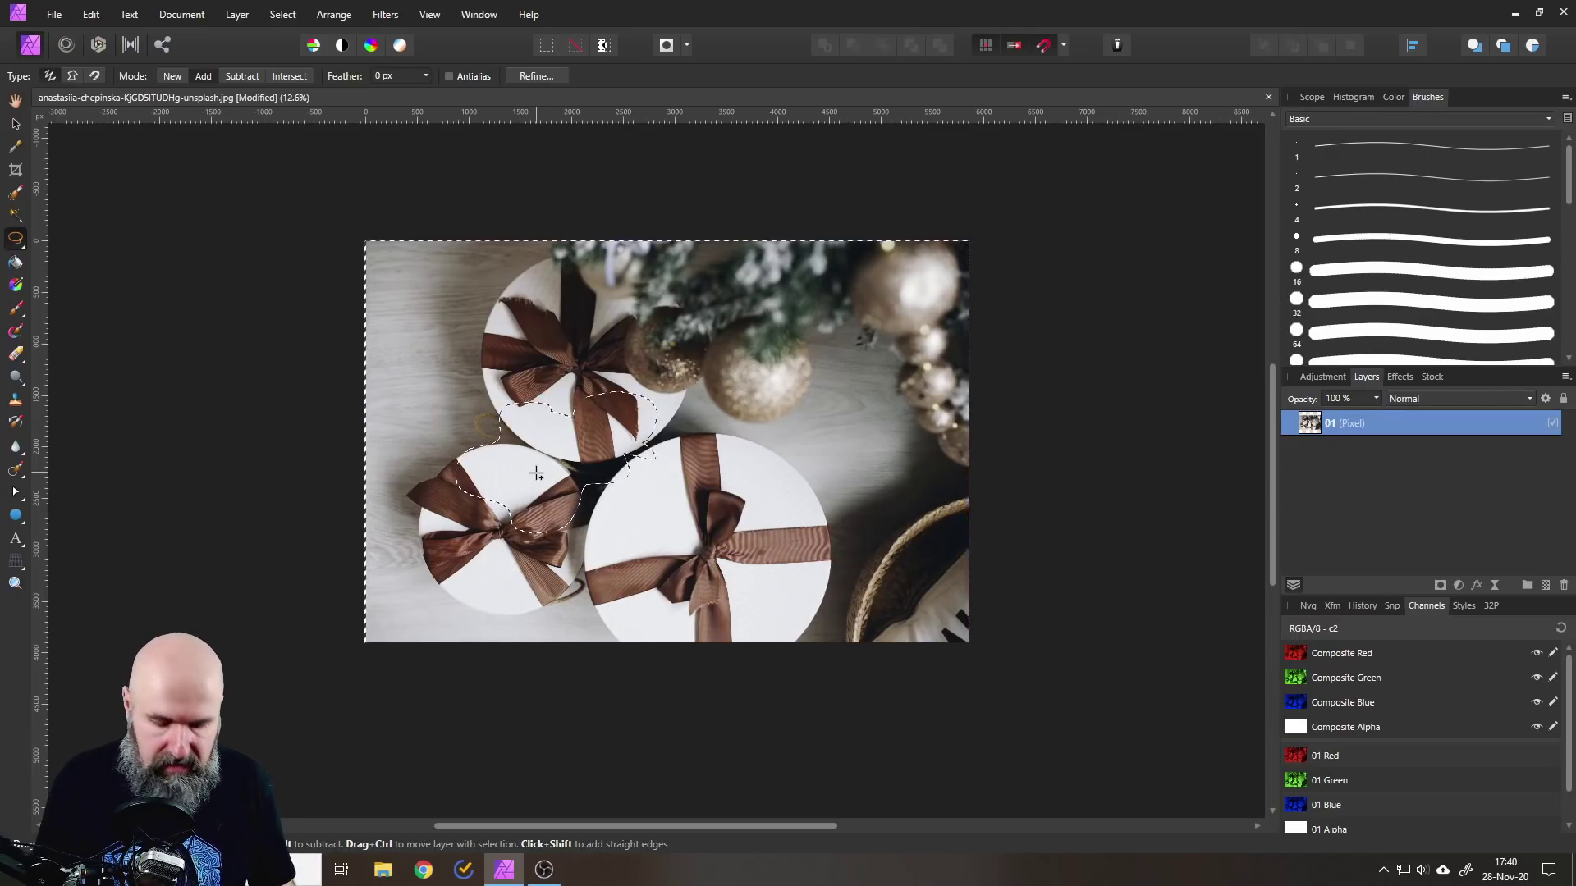
{"action": "left_click", "coordinate": [282, 18]}
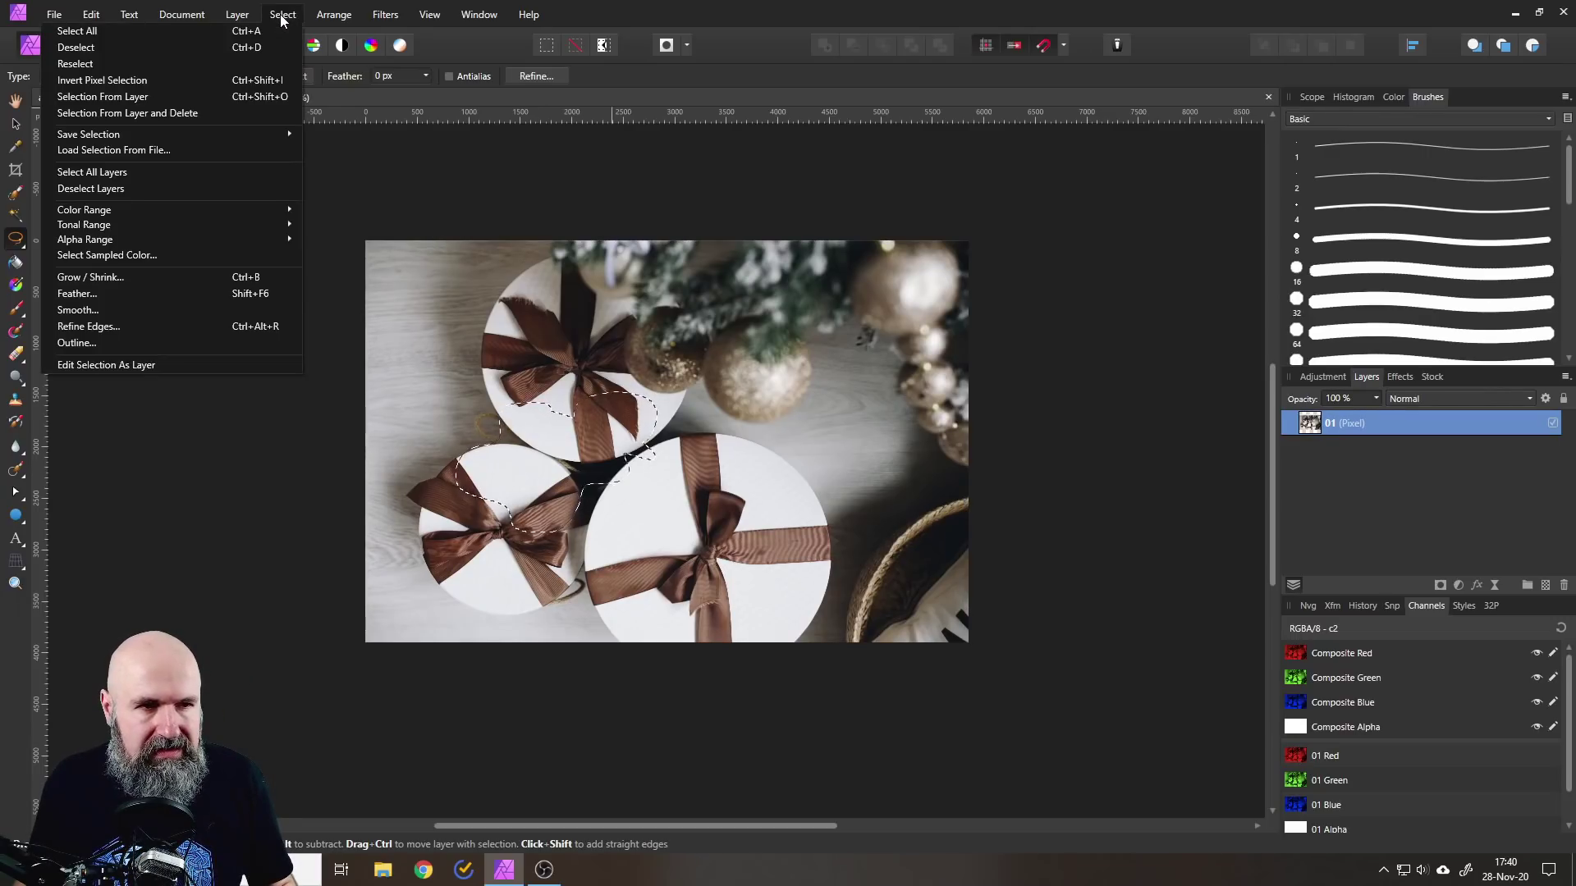
{"action": "left_click", "coordinate": [187, 80]}
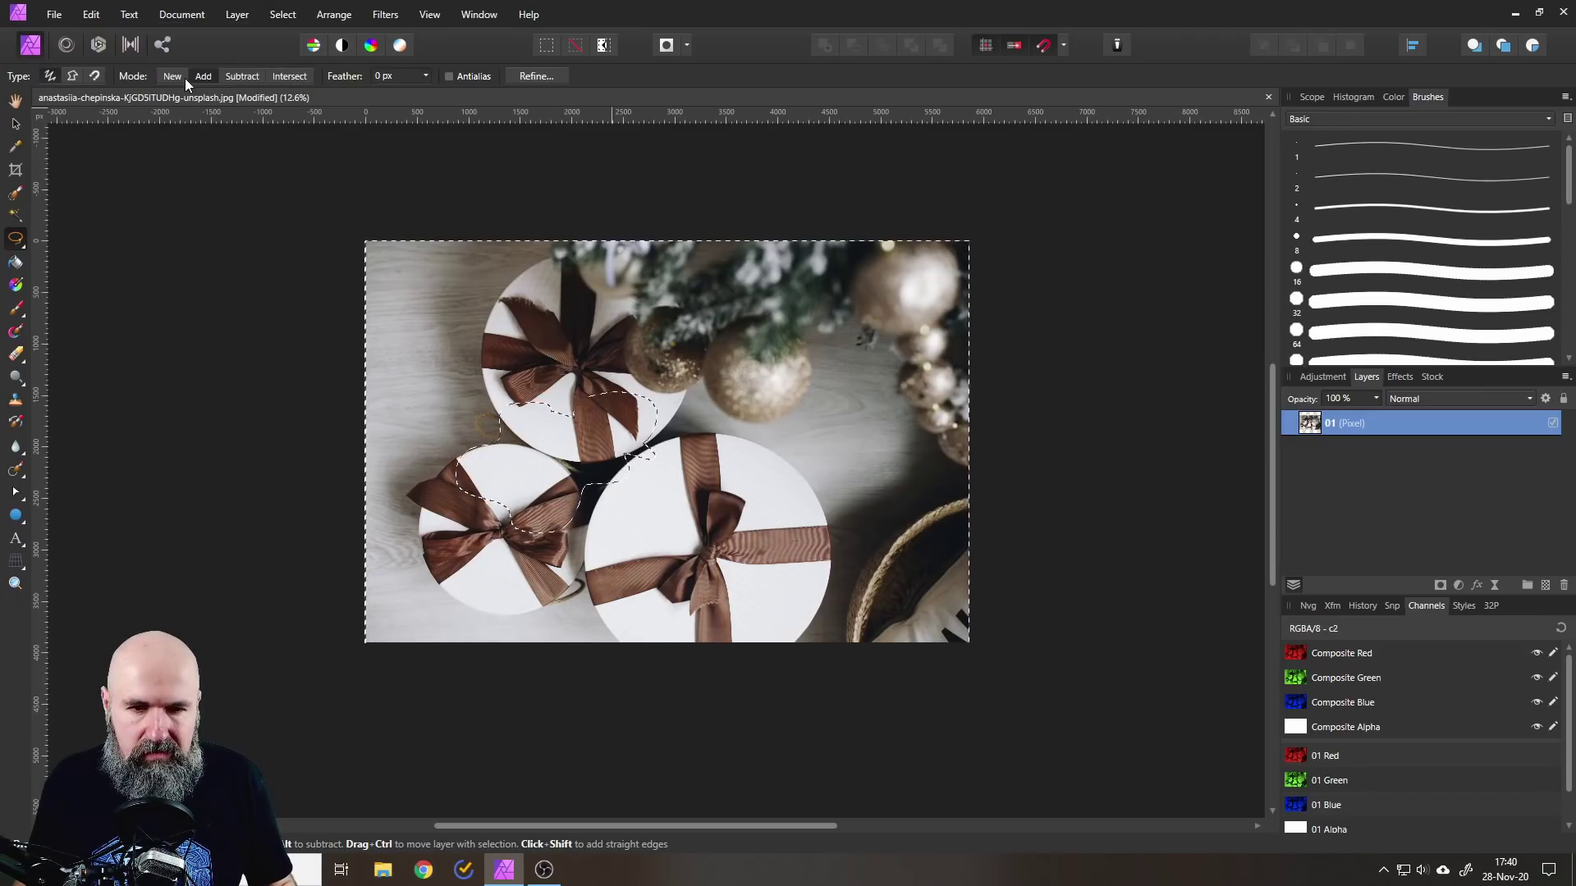
{"action": "left_click", "coordinate": [282, 15]}
{"action": "left_click", "coordinate": [192, 81]}
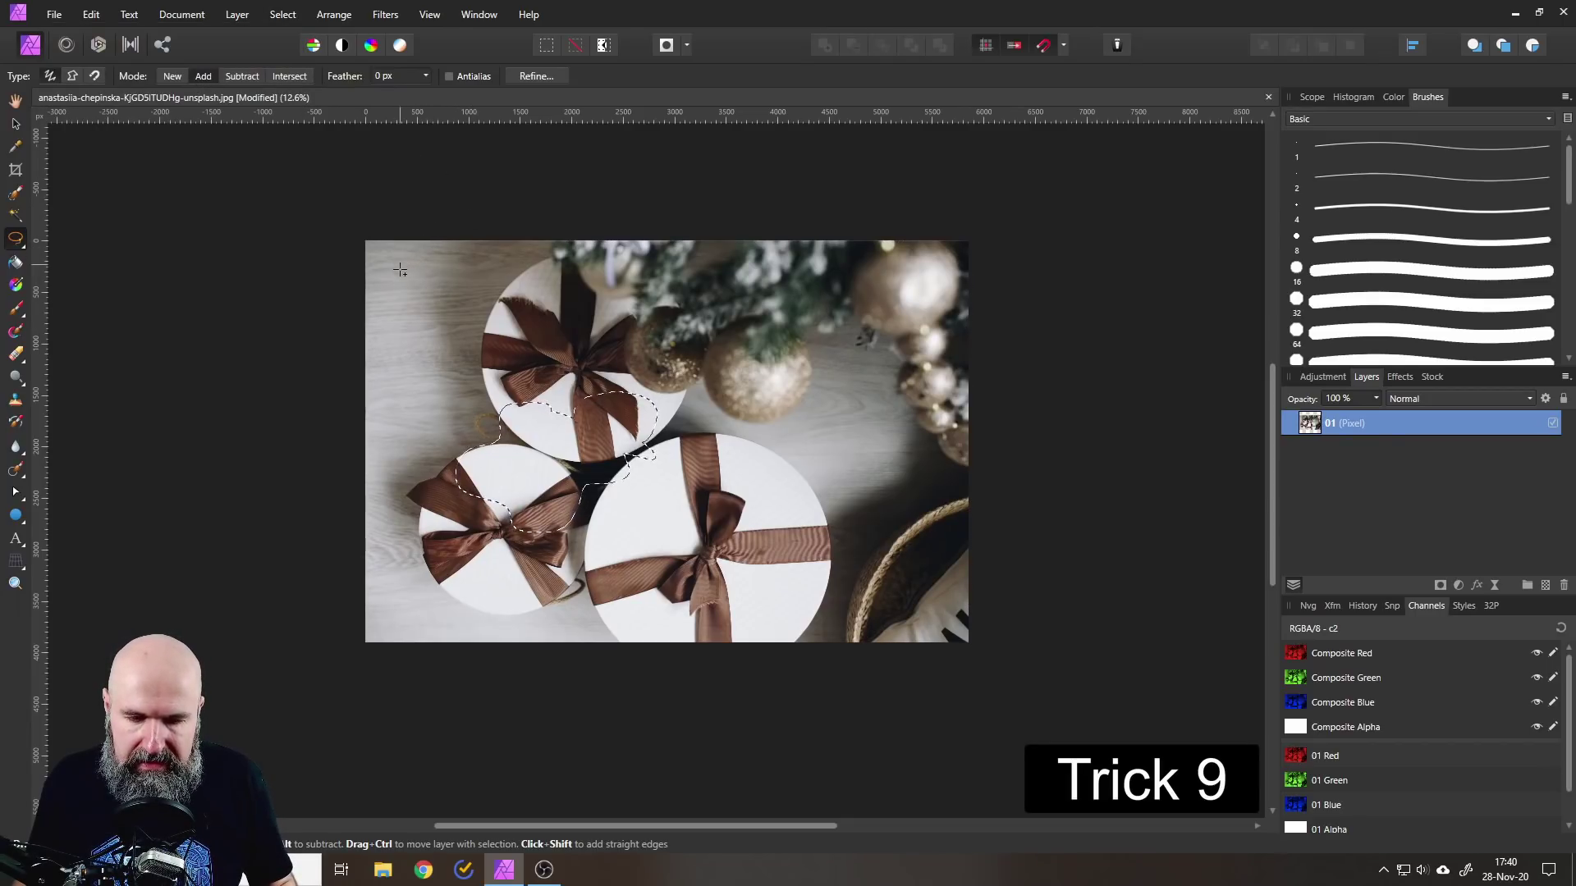
- Clear the selection and add a new pixel layer above the photo
{"action": "scroll", "coordinate": [460, 345], "scroll_direction": "up", "scroll_amount": 3}
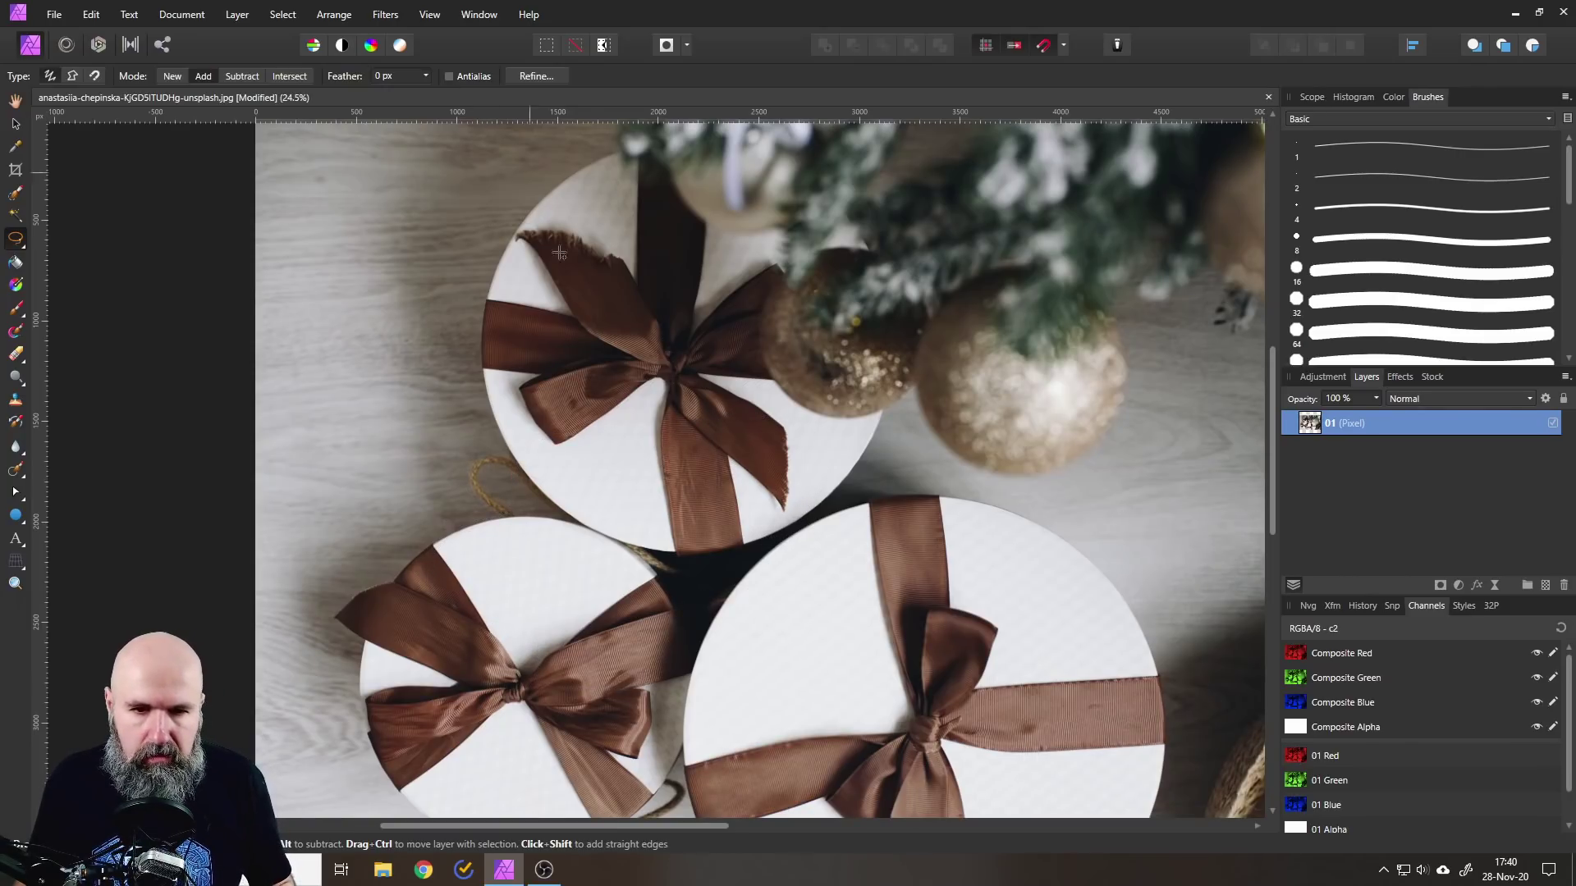
{"action": "scroll", "coordinate": [551, 606], "scroll_direction": "up", "scroll_amount": 4}
{"action": "left_click_drag", "start_coordinate": [586, 596], "coordinate": [623, 497]}
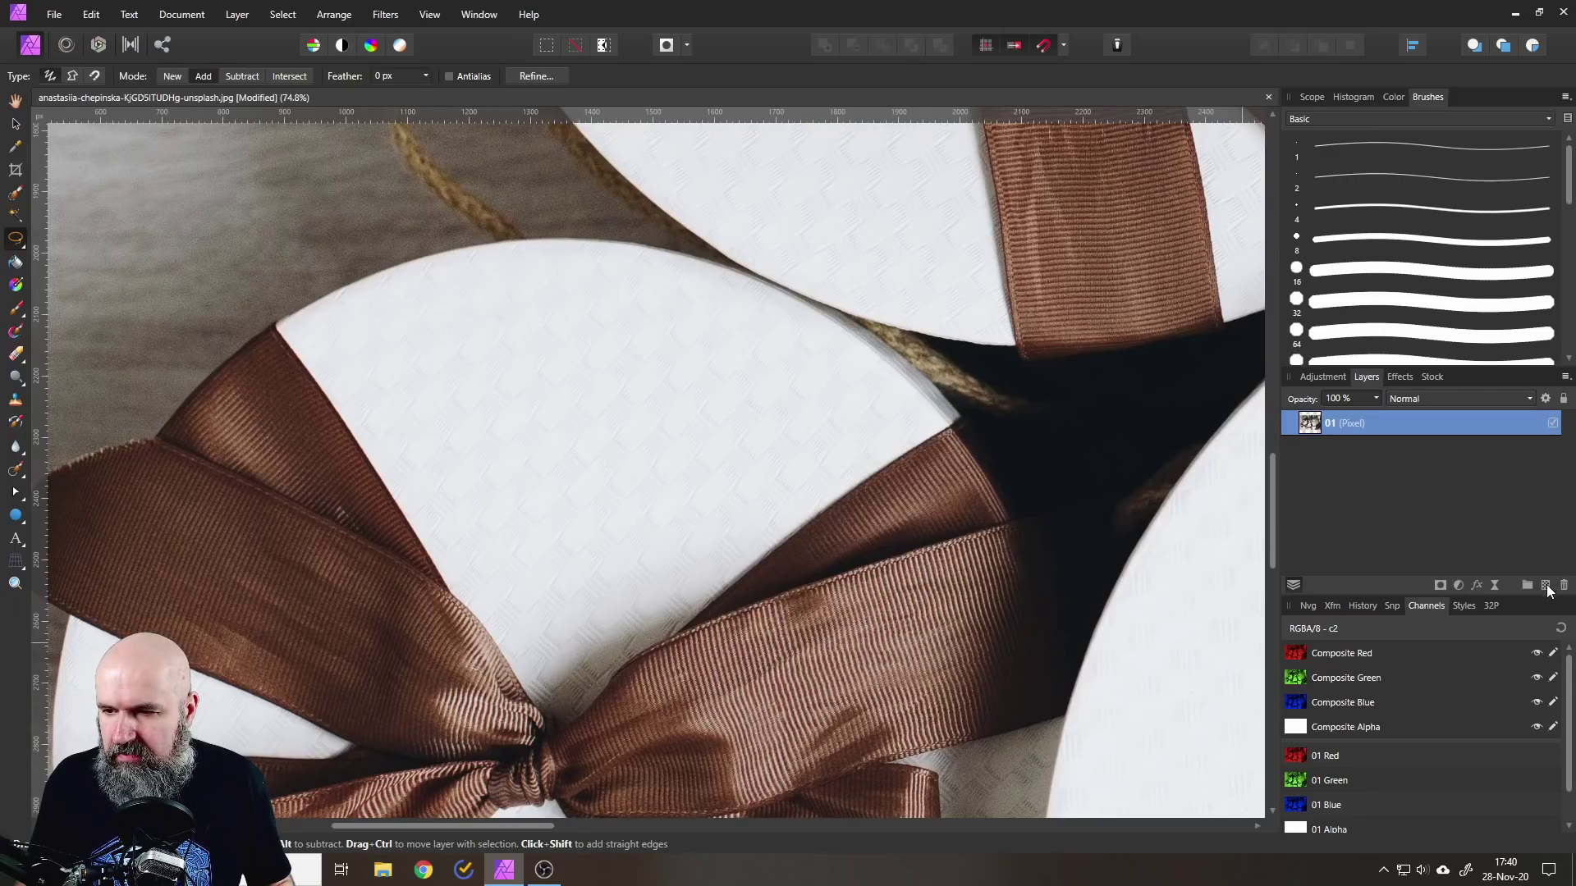
{"action": "left_click", "coordinate": [1546, 585]}
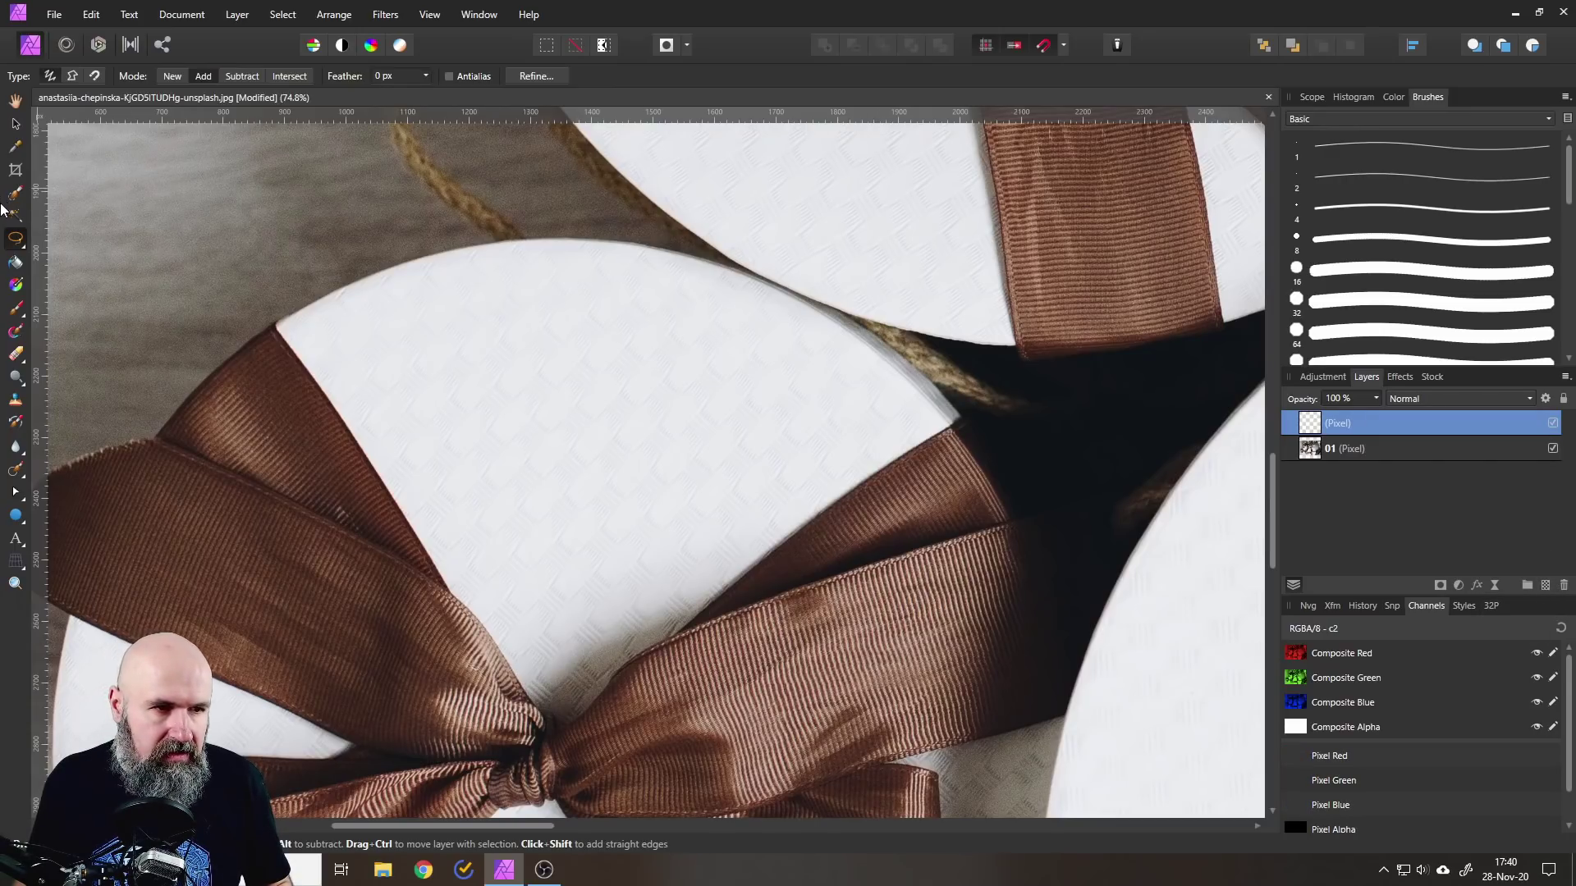
- With the lasso in New mode and Antialias off, draw a straight-edged triangular selection on the lower-left box's white lid
{"action": "left_click", "coordinate": [20, 240]}
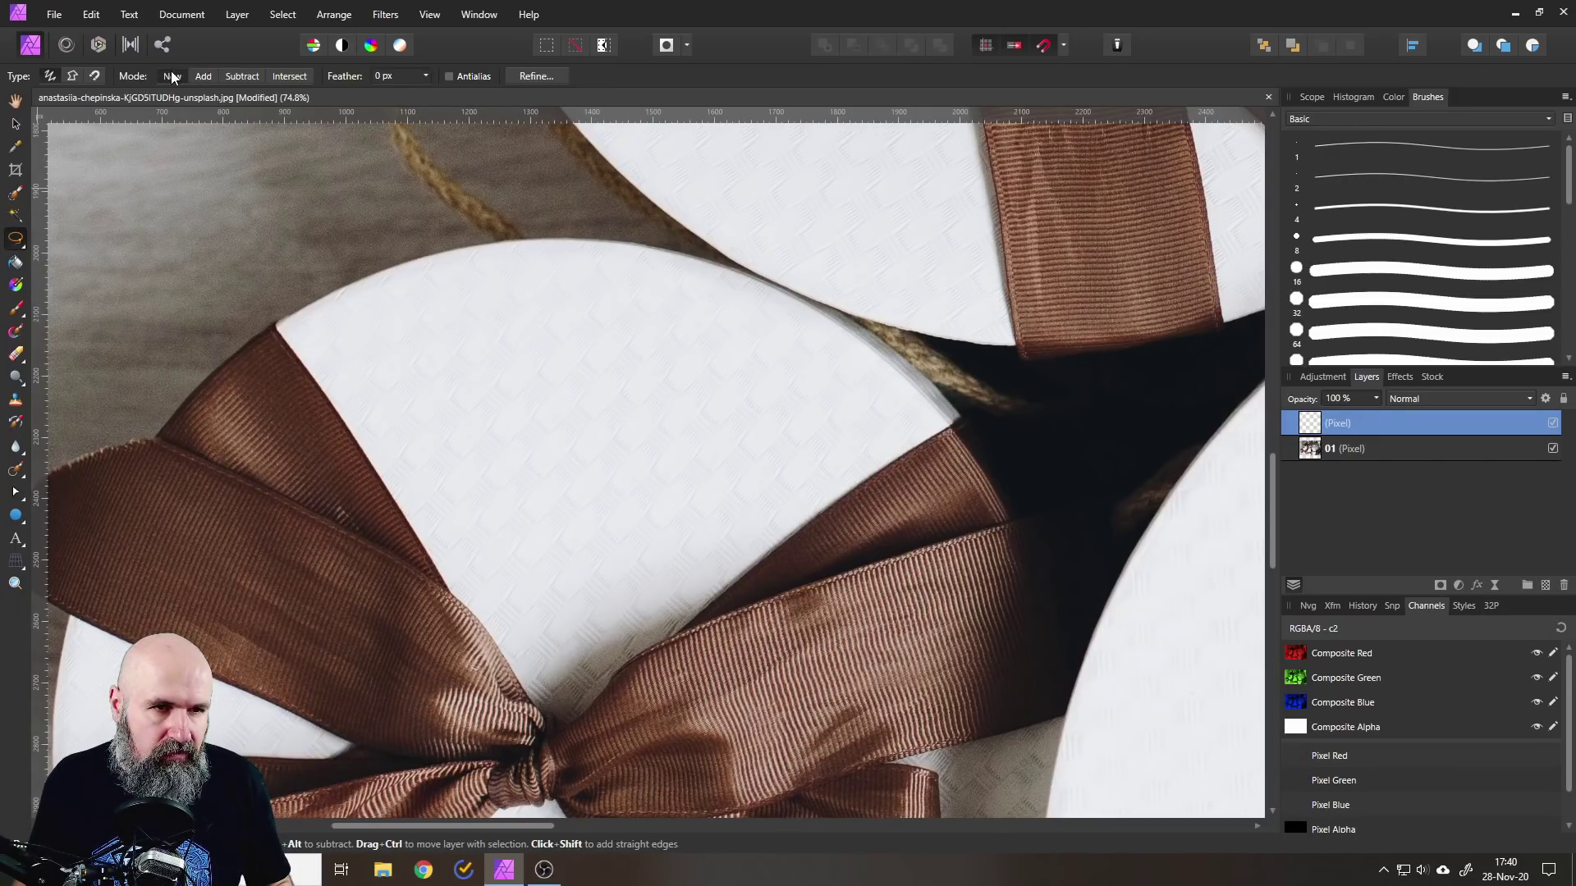
{"action": "scroll", "coordinate": [535, 381], "scroll_direction": "up", "scroll_amount": 3}
{"action": "left_click", "coordinate": [461, 315]}
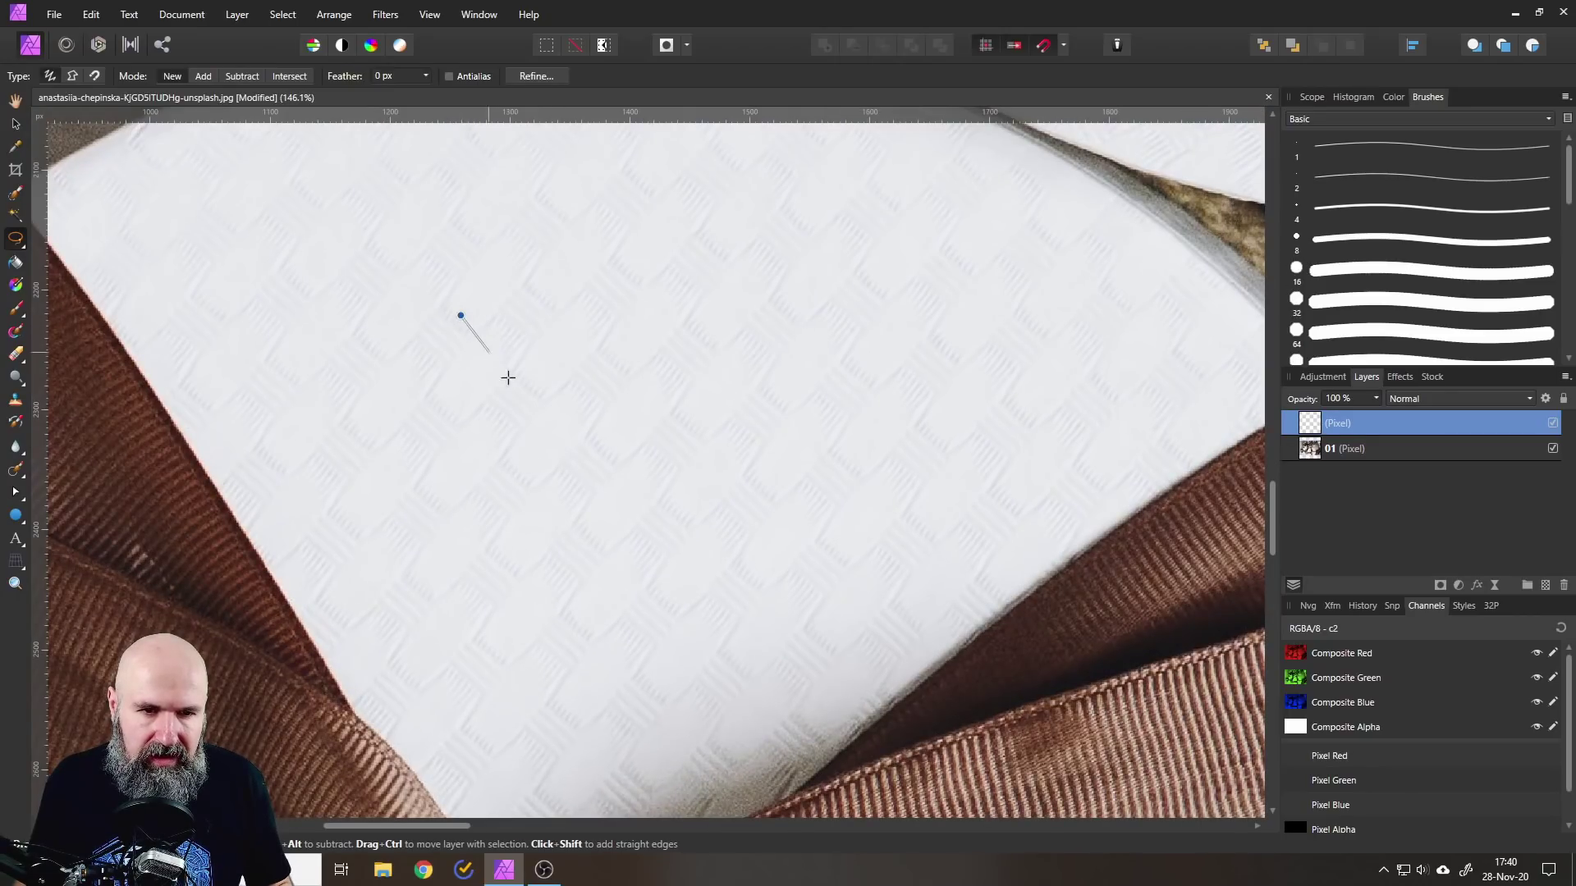
{"action": "left_click", "coordinate": [688, 573]}
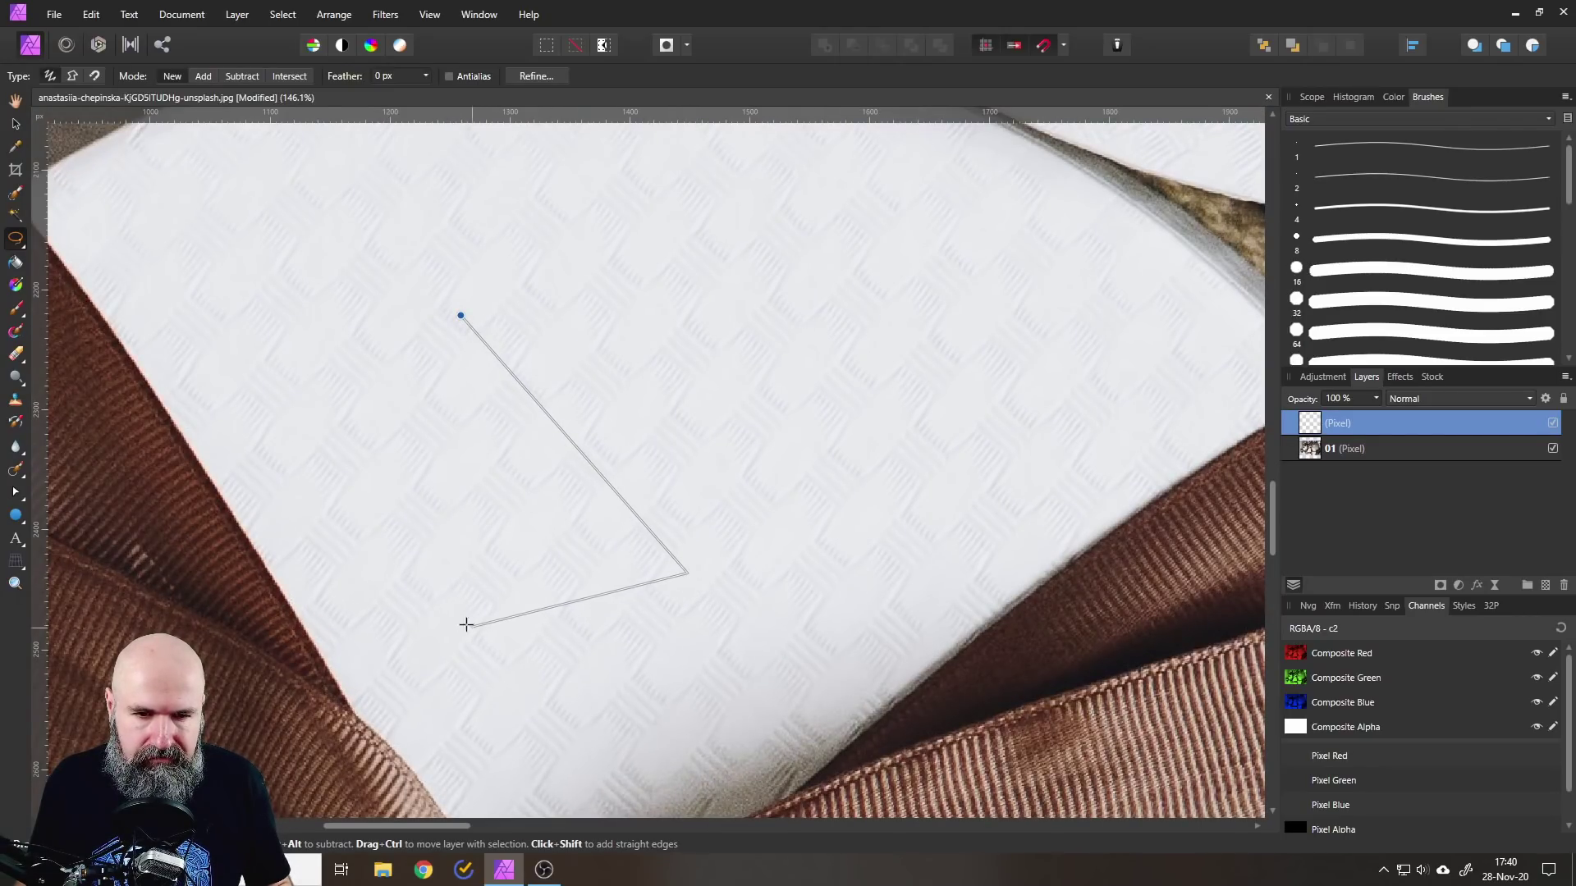
{"action": "left_click", "coordinate": [426, 574]}
{"action": "left_click", "coordinate": [459, 317]}
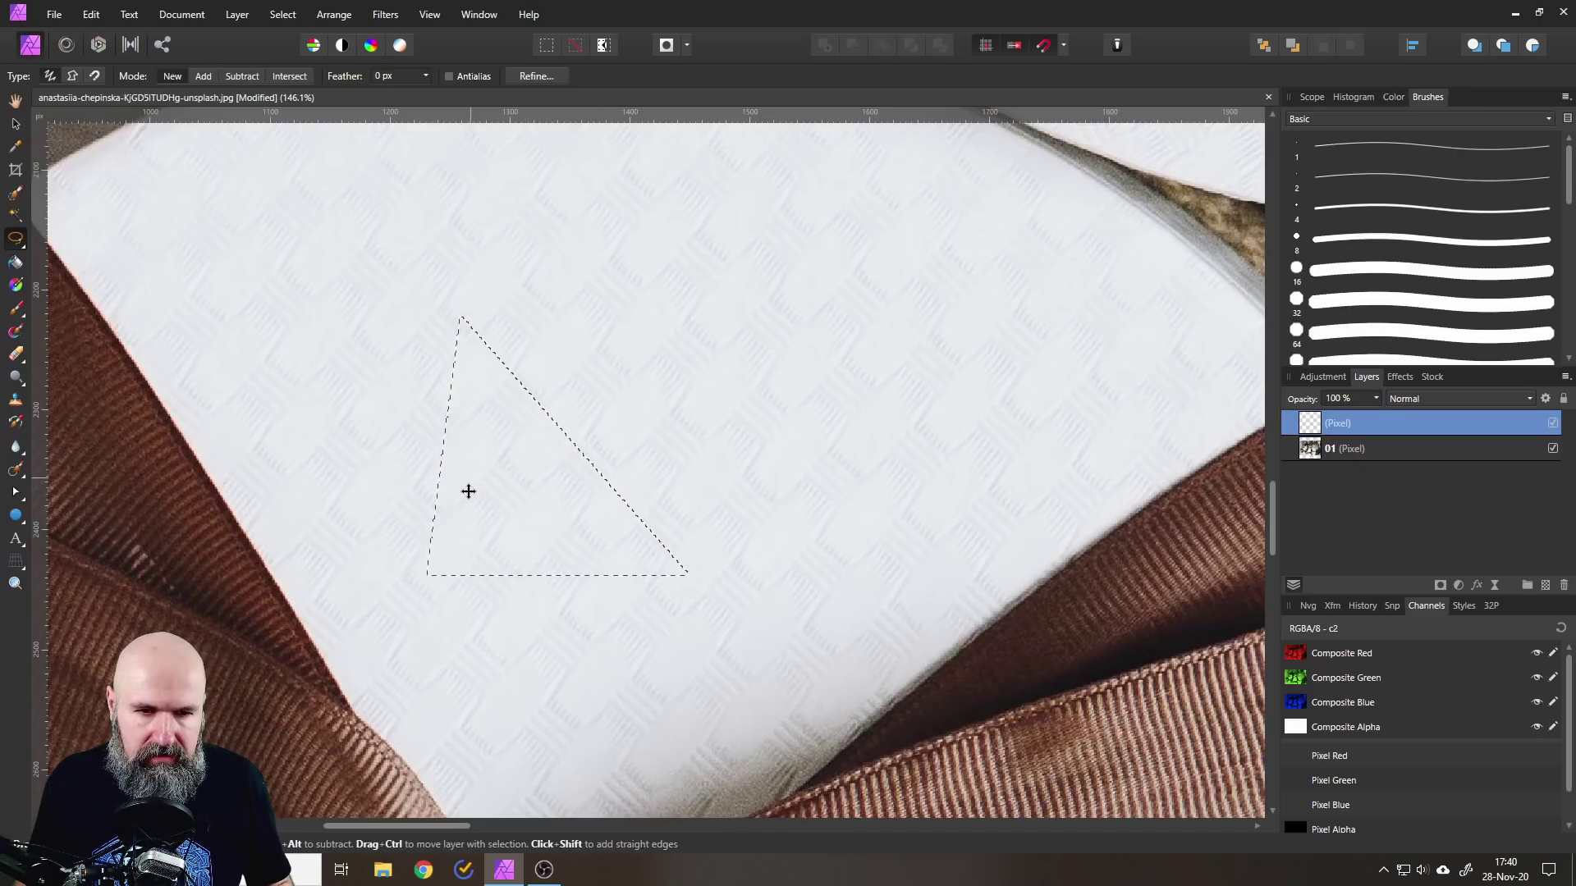
- Fill the triangular selection with black using the Paint Brush, and deselect it
{"action": "left_click", "coordinate": [16, 309]}
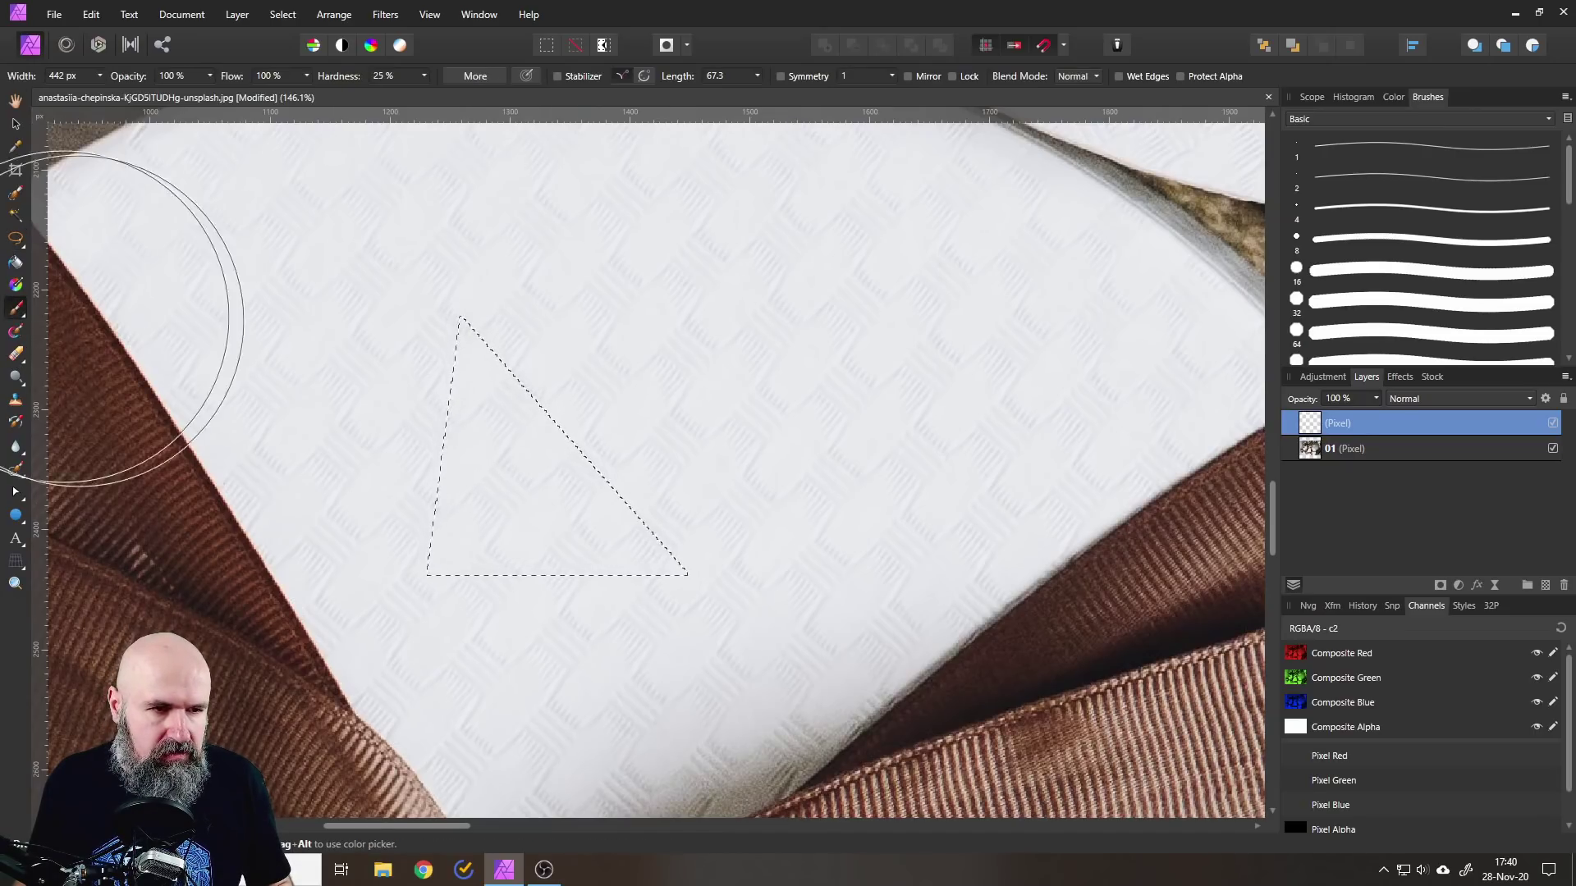
{"action": "mouse_move", "coordinate": [472, 279]}
{"action": "left_mouse_down"}
{"action": "mouse_move", "coordinate": [462, 379]}
{"action": "mouse_move", "coordinate": [581, 662]}
{"action": "left_mouse_up"}
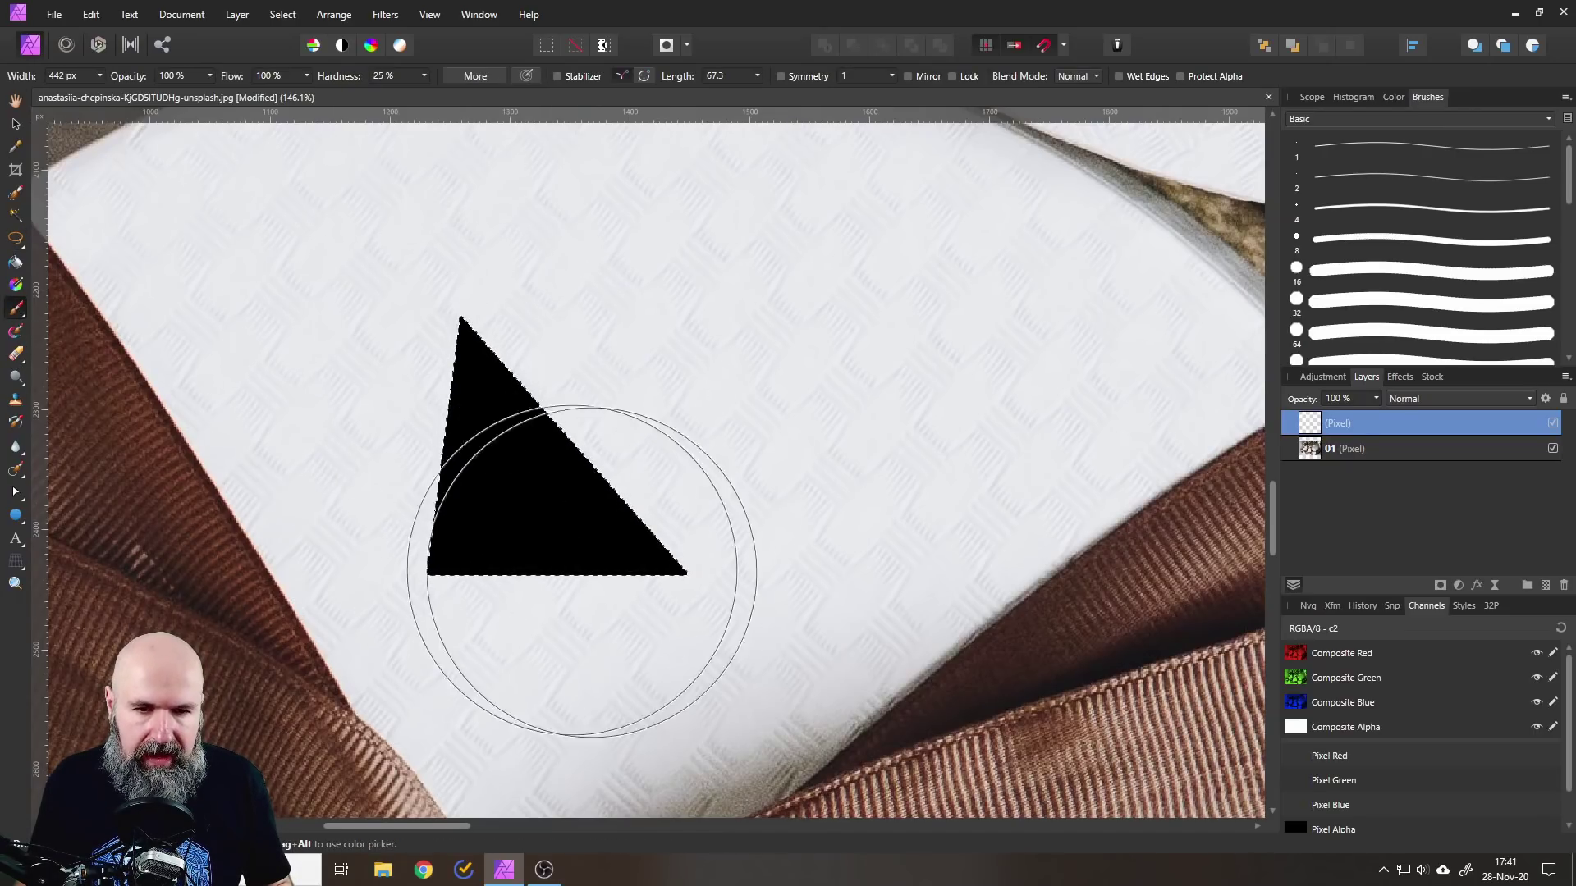
{"action": "key", "text": "ctrl+d"}
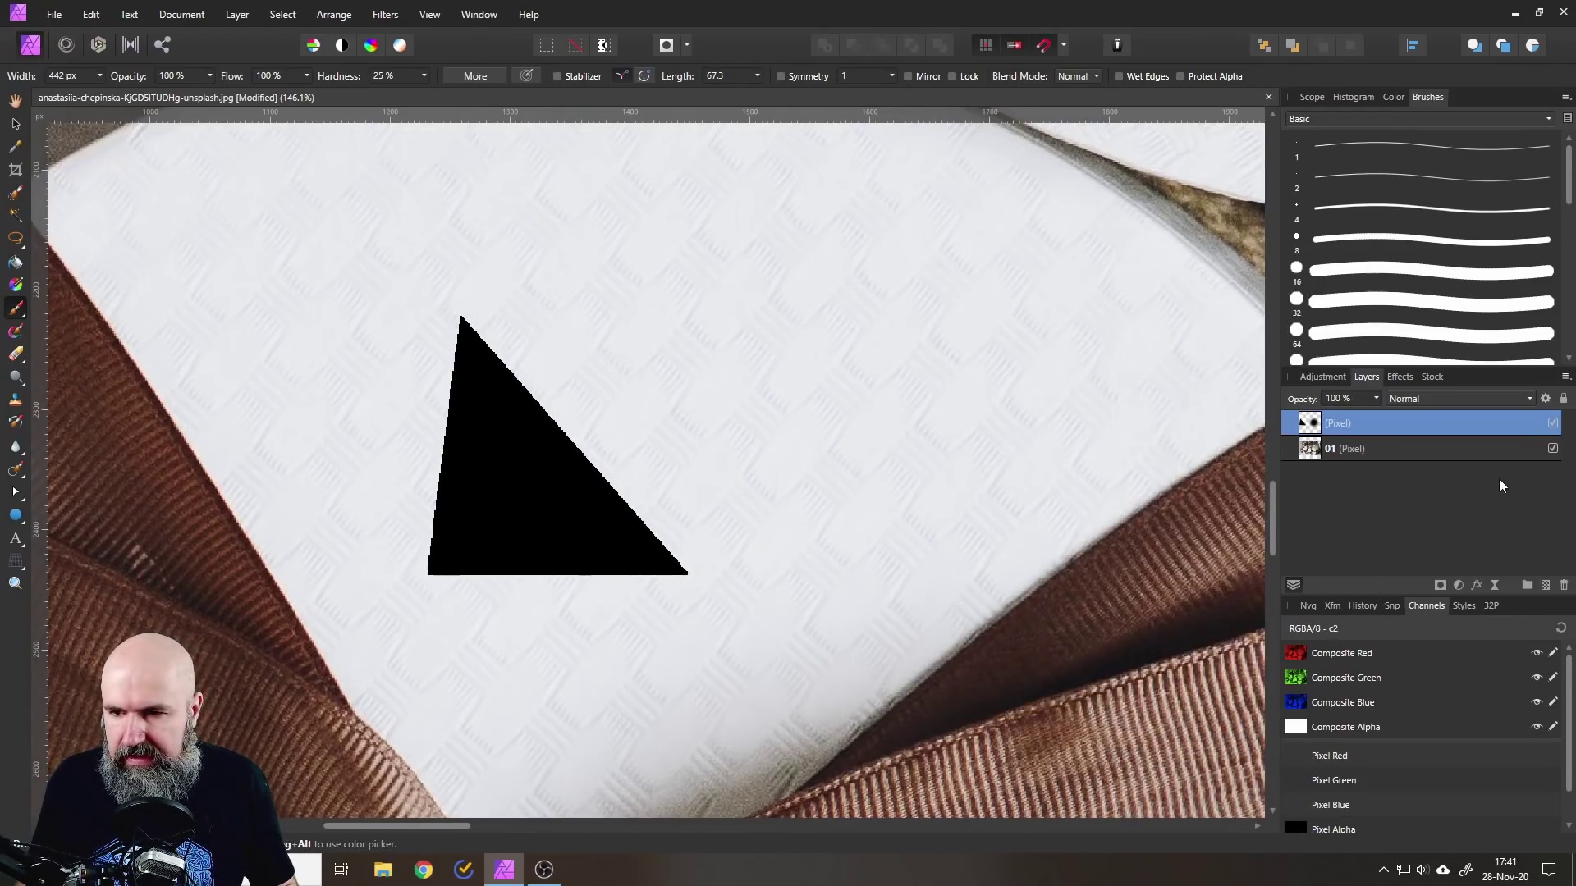
- Add another pixel layer and draw a second triangular selection beside the black triangle with Antialias enabled
{"action": "left_click", "coordinate": [1546, 584]}
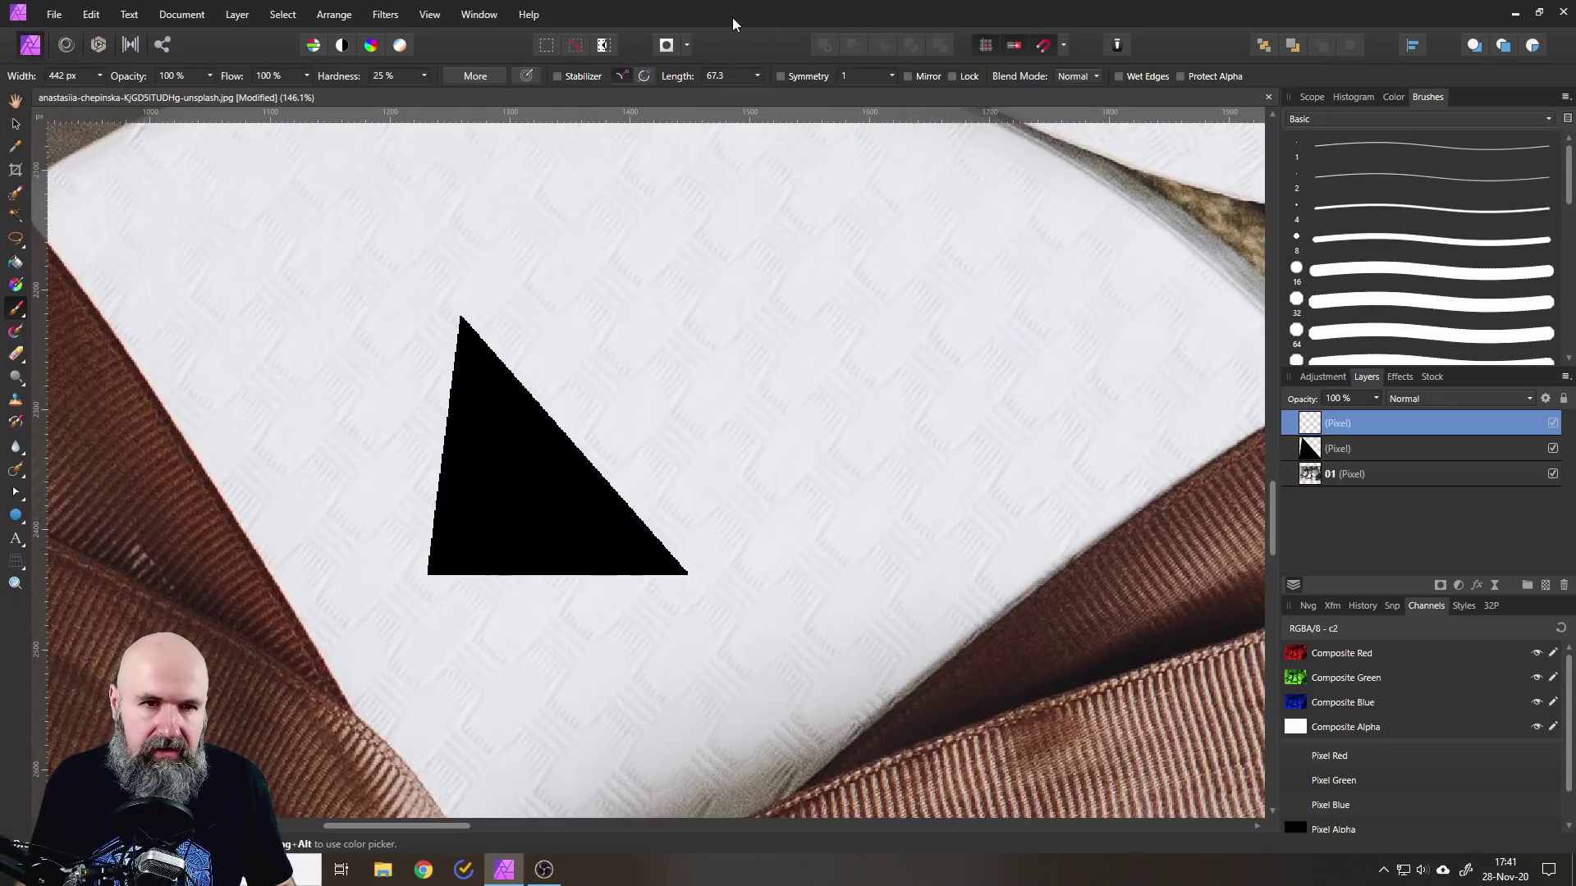
{"action": "left_click", "coordinate": [18, 238]}
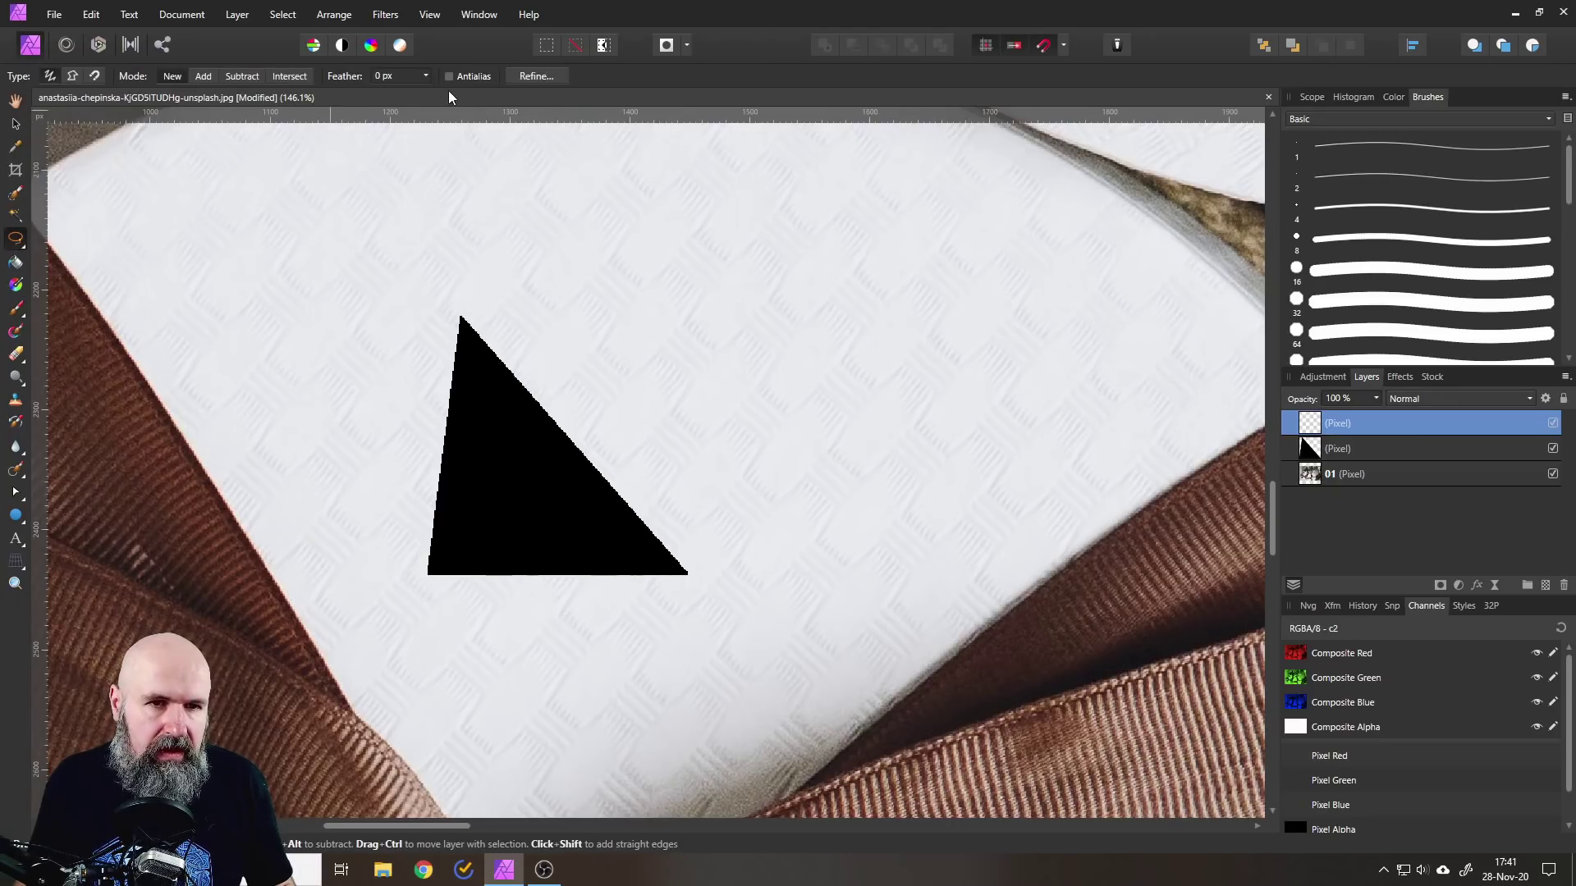
{"action": "left_click", "coordinate": [491, 304]}
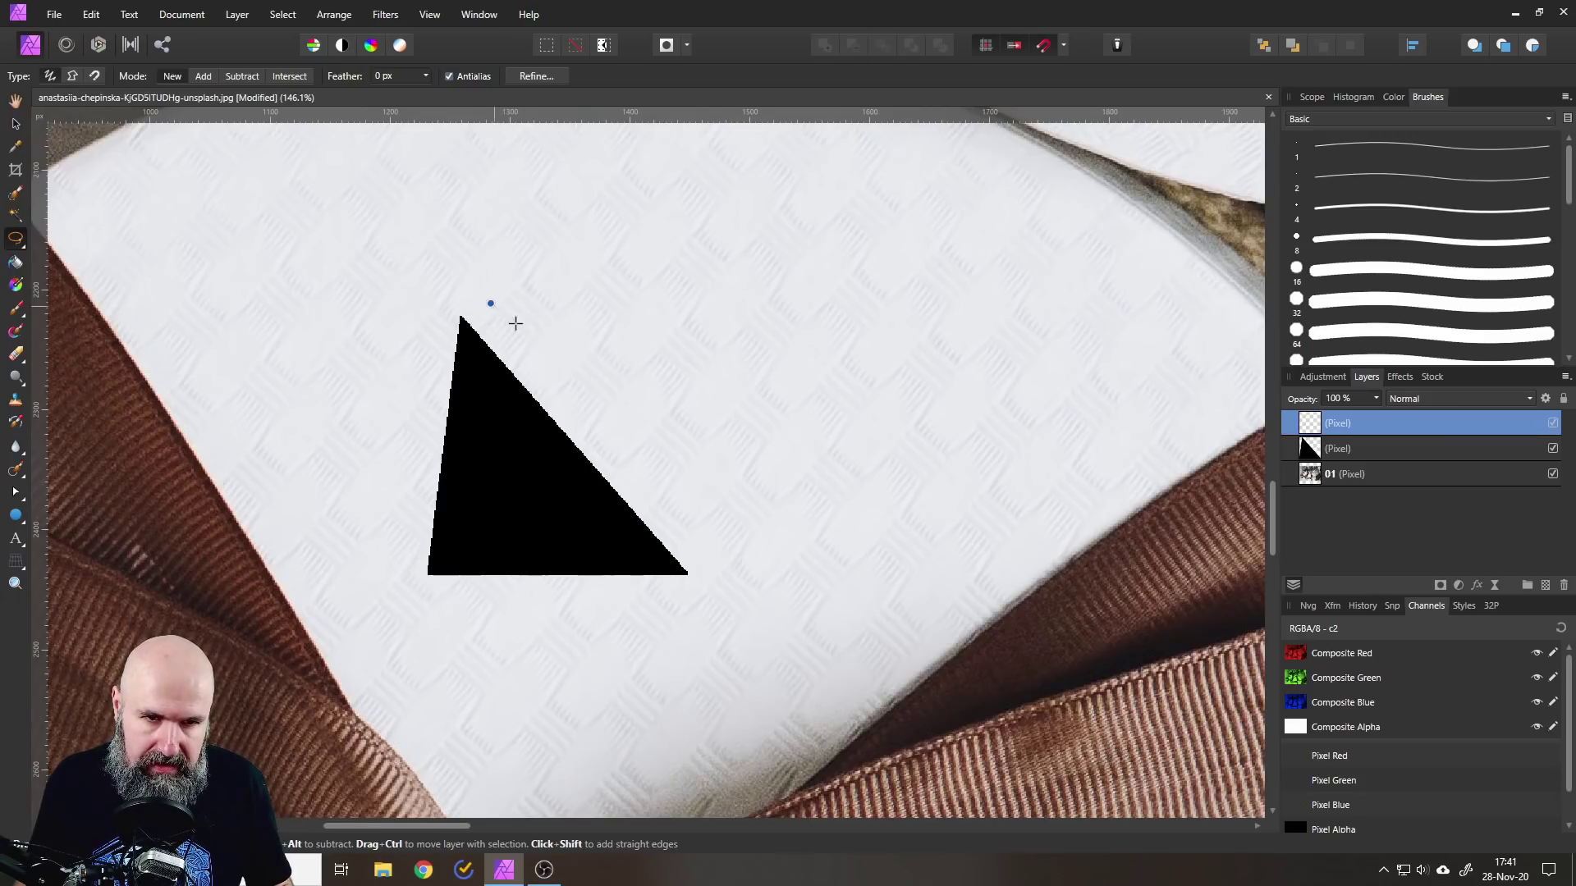
{"action": "left_click", "coordinate": [704, 548]}
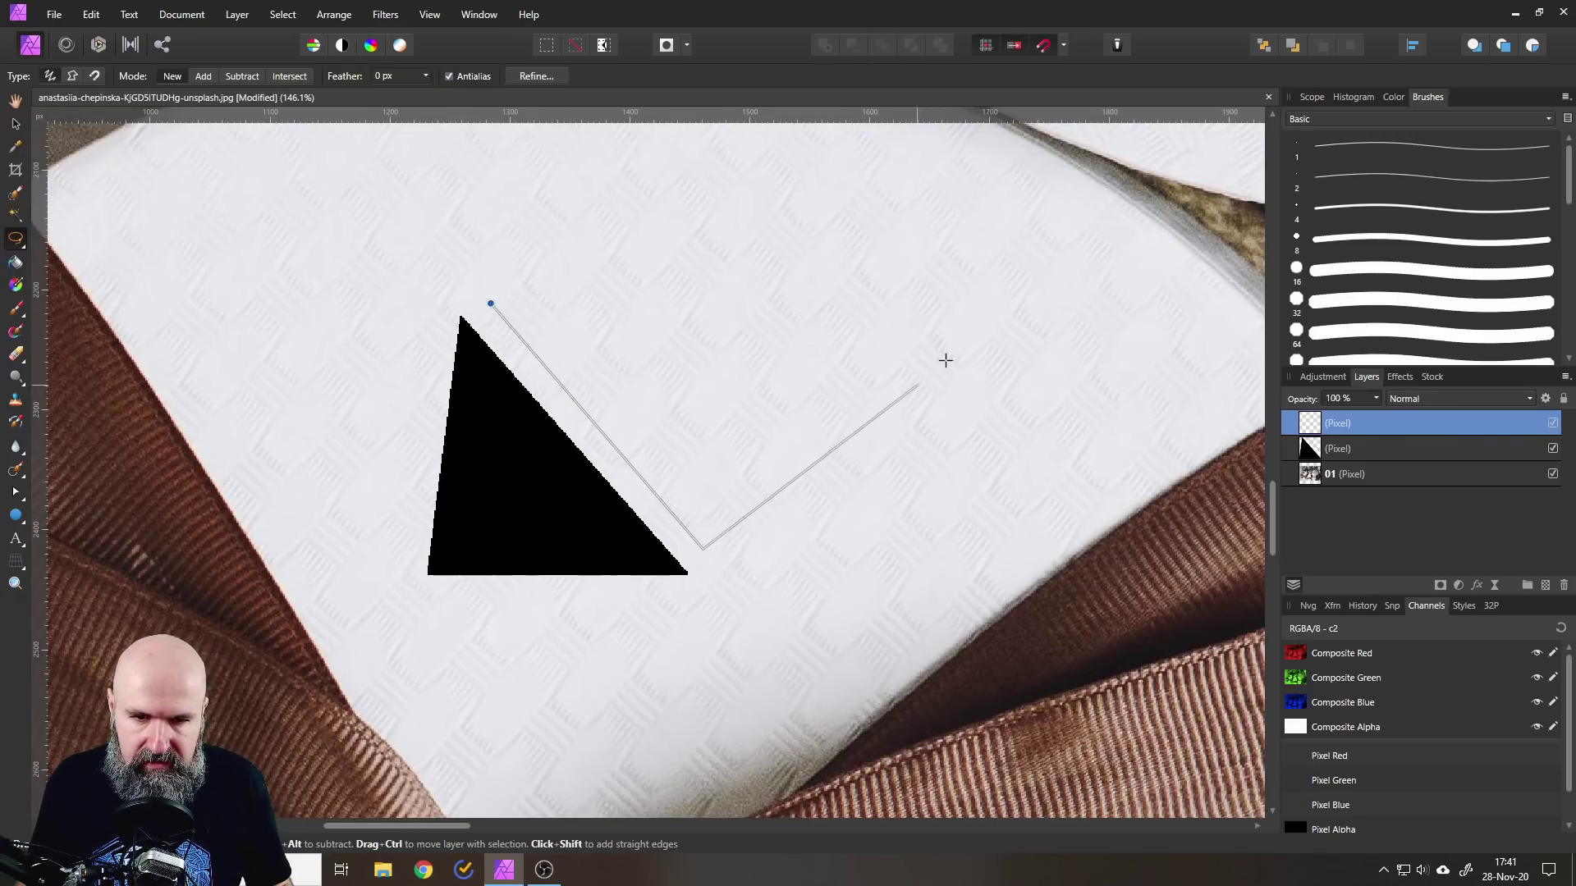
{"action": "left_click", "coordinate": [920, 311]}
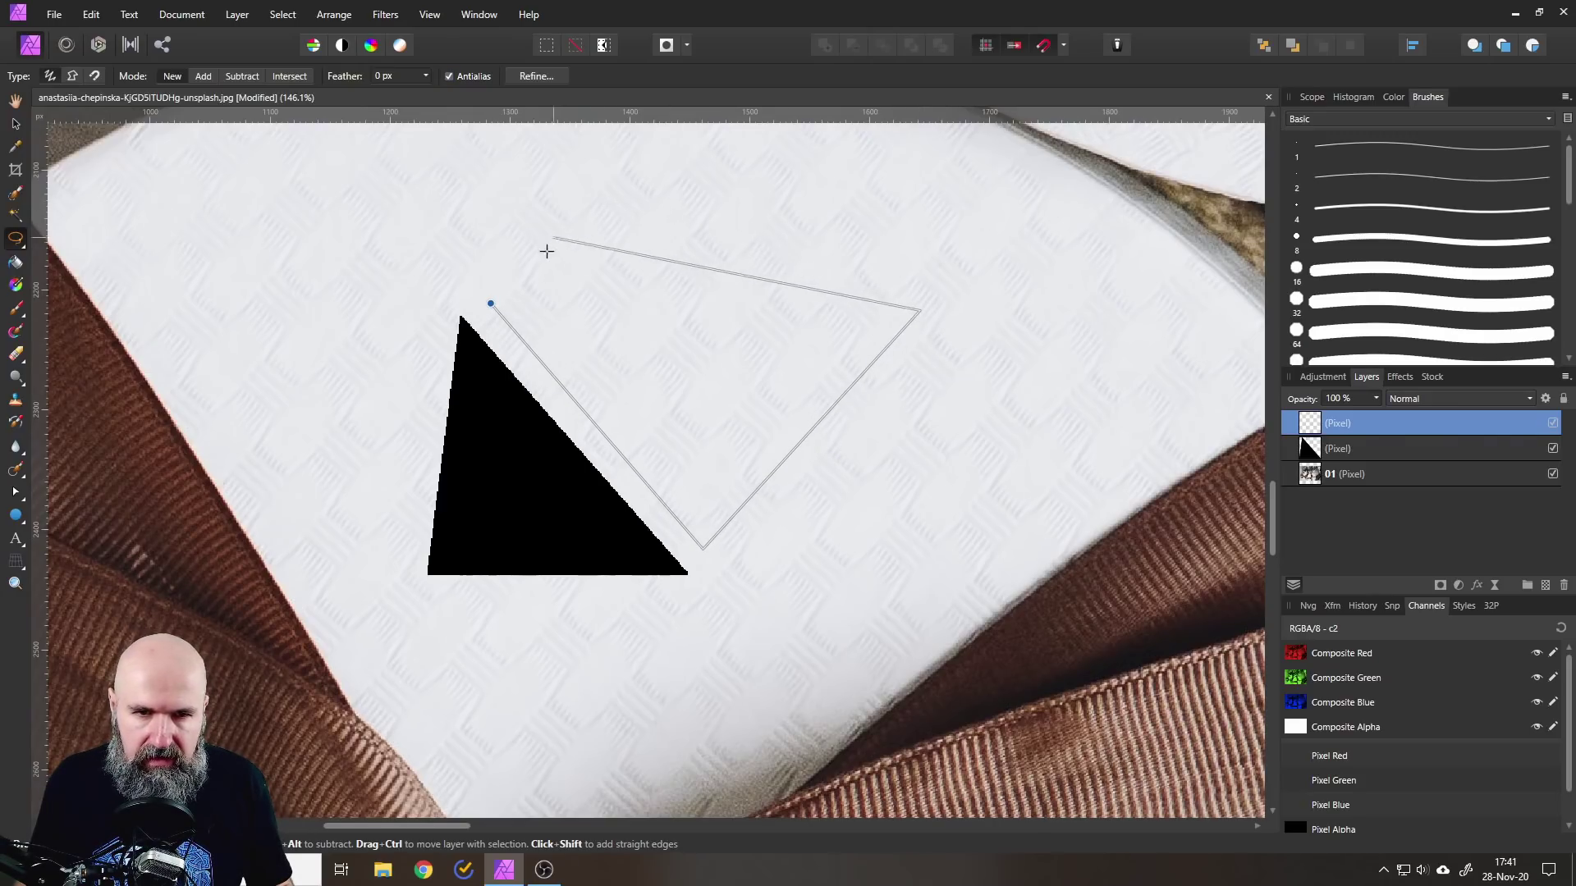
{"action": "left_click", "coordinate": [490, 304]}
- Paint the antialiased triangular selection black with the Paint Brush, and deselect it
{"action": "left_click", "coordinate": [16, 309]}
{"action": "mouse_move", "coordinate": [488, 300]}
{"action": "left_mouse_down"}
{"action": "mouse_move", "coordinate": [817, 342]}
{"action": "mouse_move", "coordinate": [854, 370]}
{"action": "mouse_move", "coordinate": [812, 477]}
{"action": "mouse_move", "coordinate": [674, 502]}
{"action": "mouse_move", "coordinate": [778, 337]}
{"action": "left_mouse_up"}
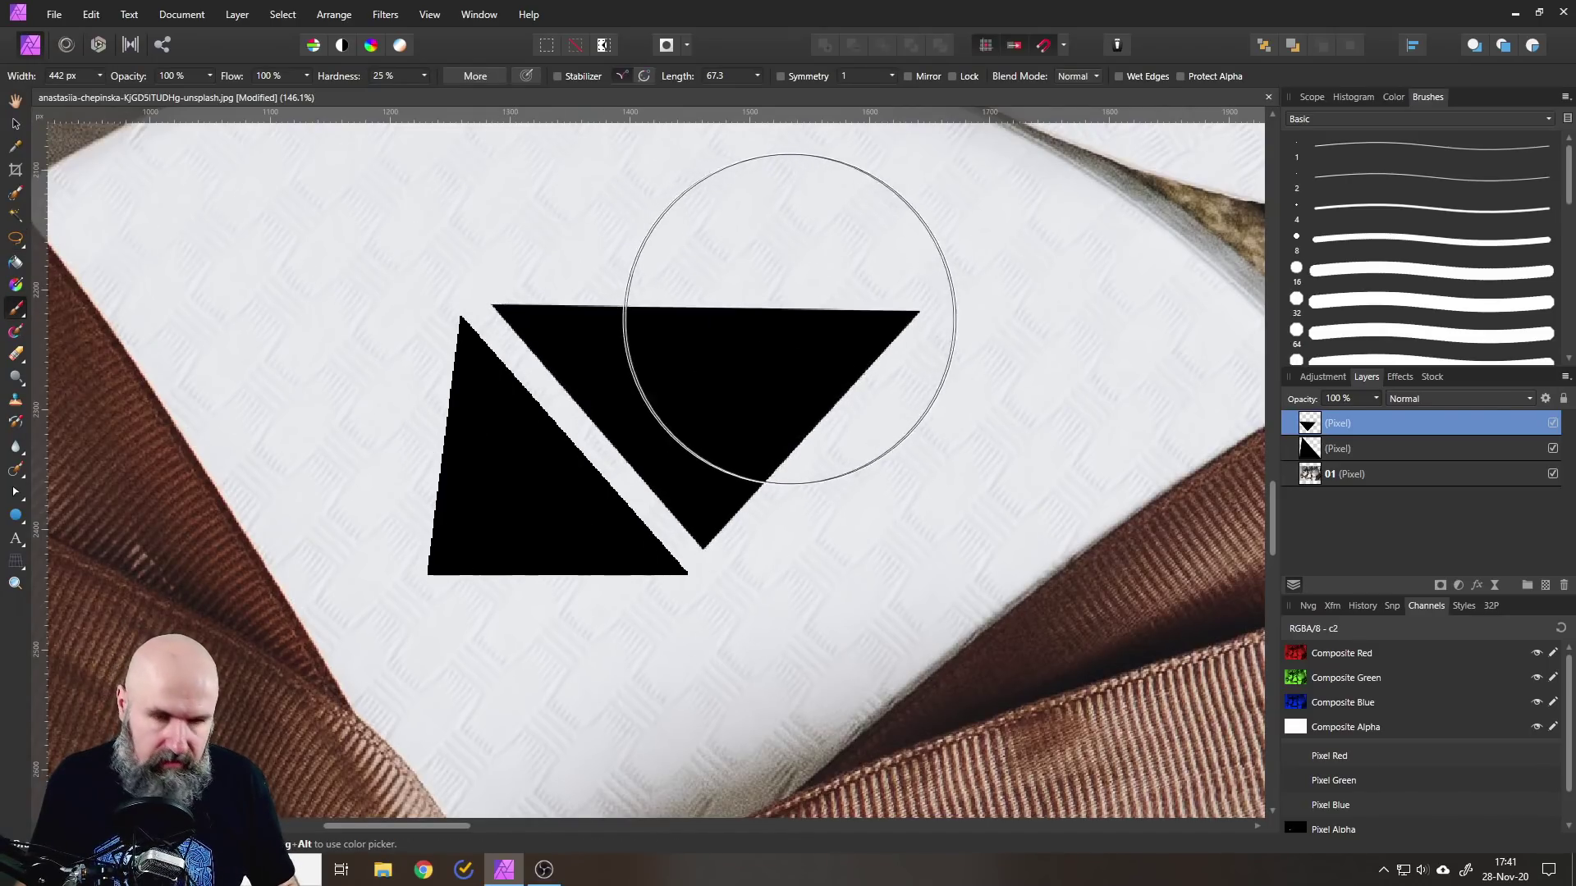
{"action": "key", "text": "ctrl+d"}
- Compare the facing edges of the two black triangles at pixel level
{"action": "left_click", "coordinate": [15, 125]}
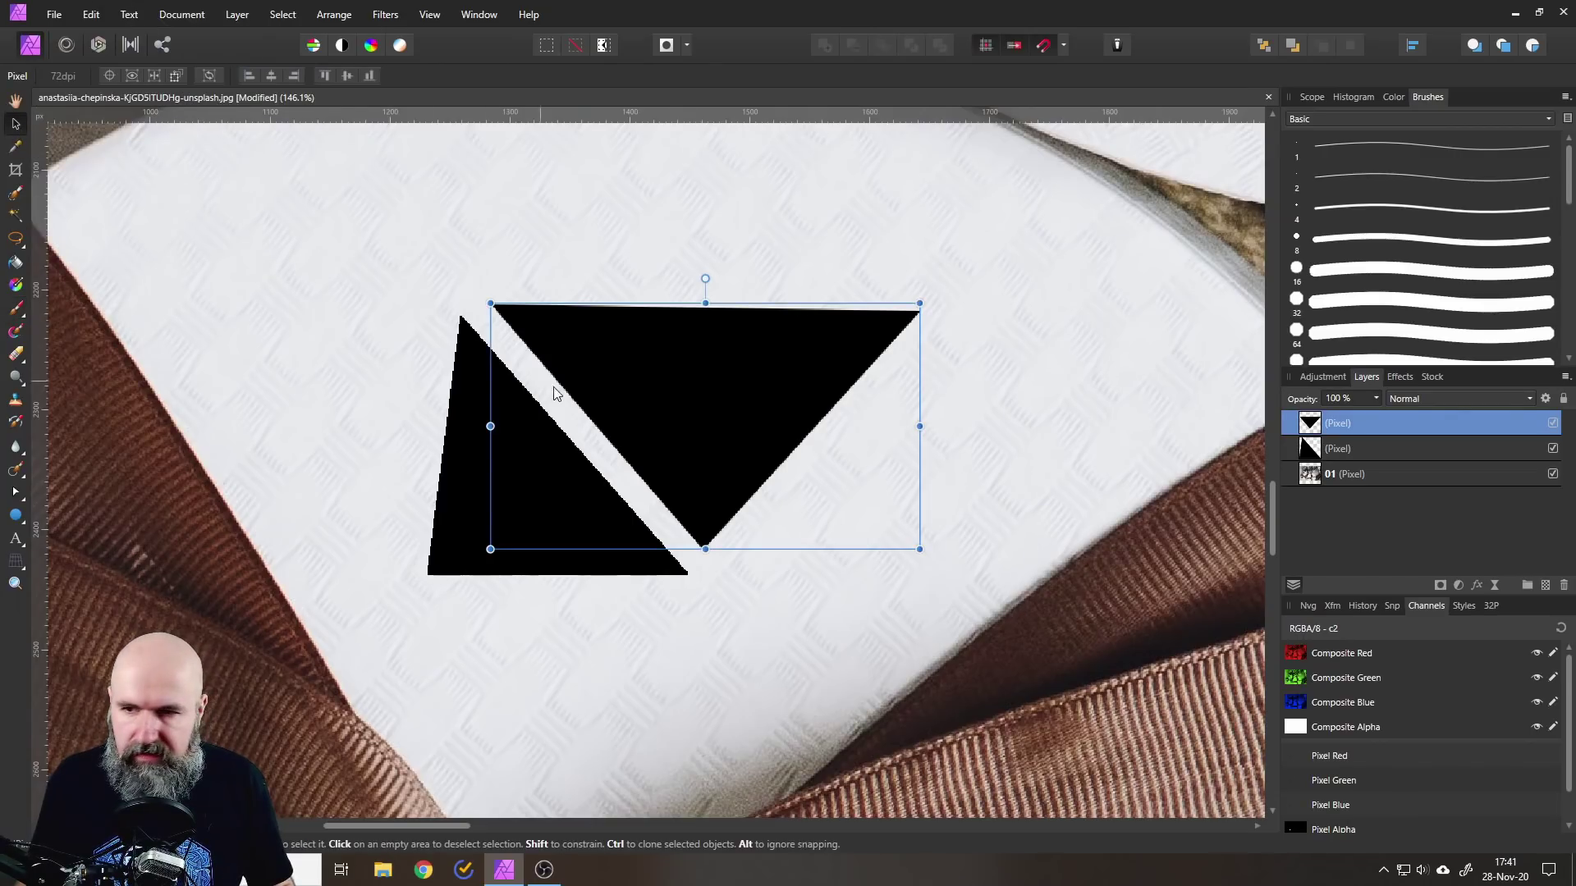
{"action": "scroll", "coordinate": [563, 433], "scroll_direction": "up", "scroll_amount": 5}
{"action": "scroll", "coordinate": [564, 433], "scroll_direction": "up", "scroll_amount": 2}
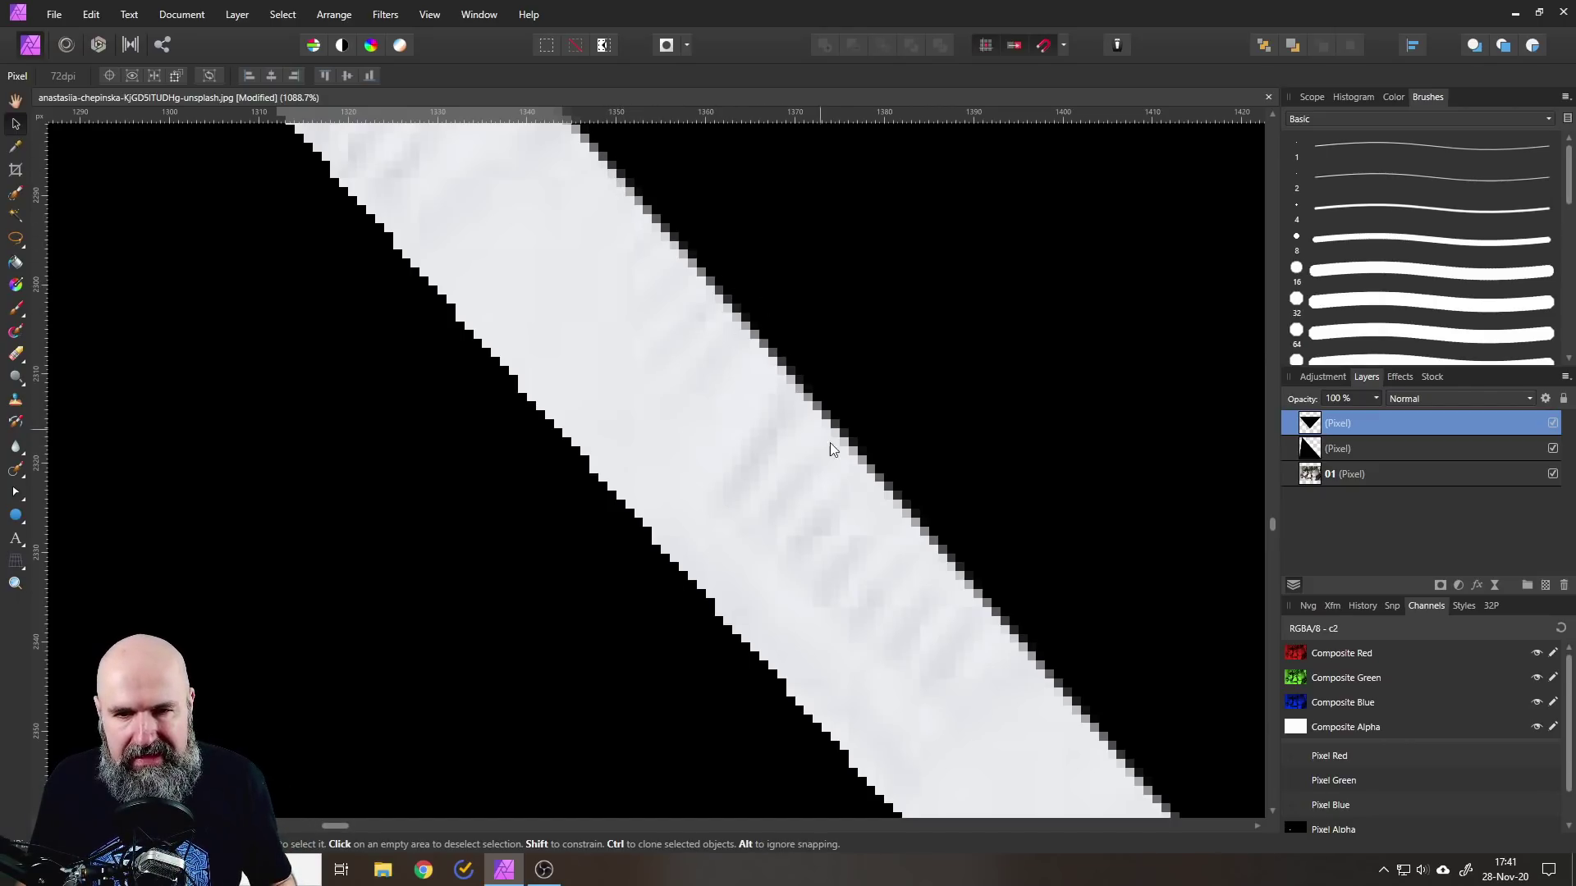
- Compare the edges of the two black triangles up close, and view them at 100% zoom
{"action": "scroll", "coordinate": [826, 404], "scroll_direction": "up", "scroll_amount": 3}
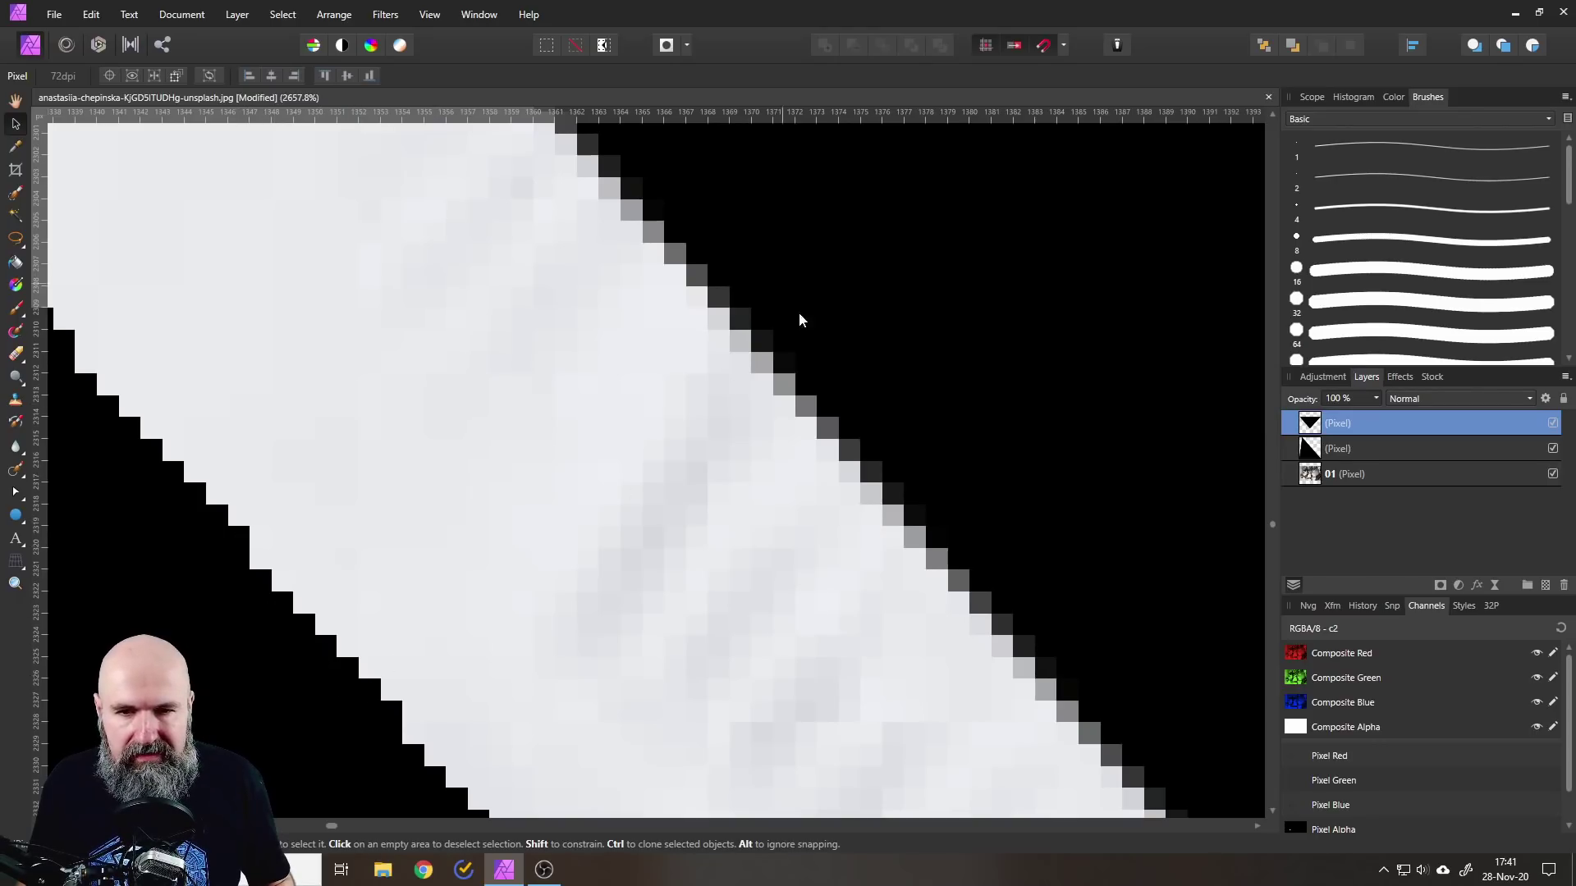
{"action": "scroll", "coordinate": [517, 376], "scroll_direction": "down", "scroll_amount": 12}
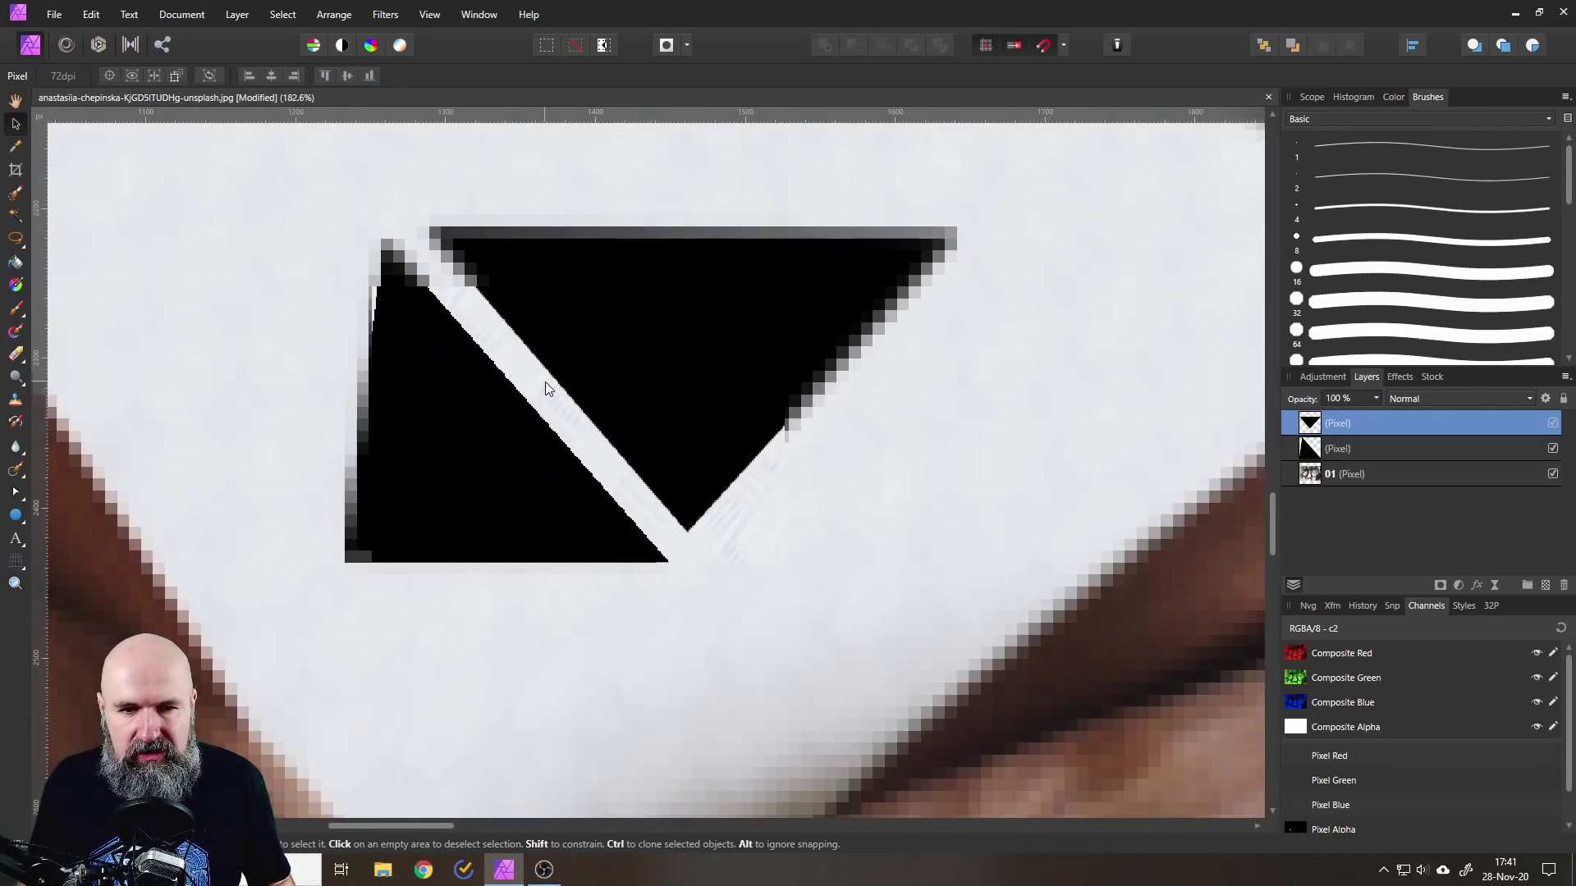
{"action": "scroll", "coordinate": [545, 384], "scroll_direction": "down", "scroll_amount": 2}
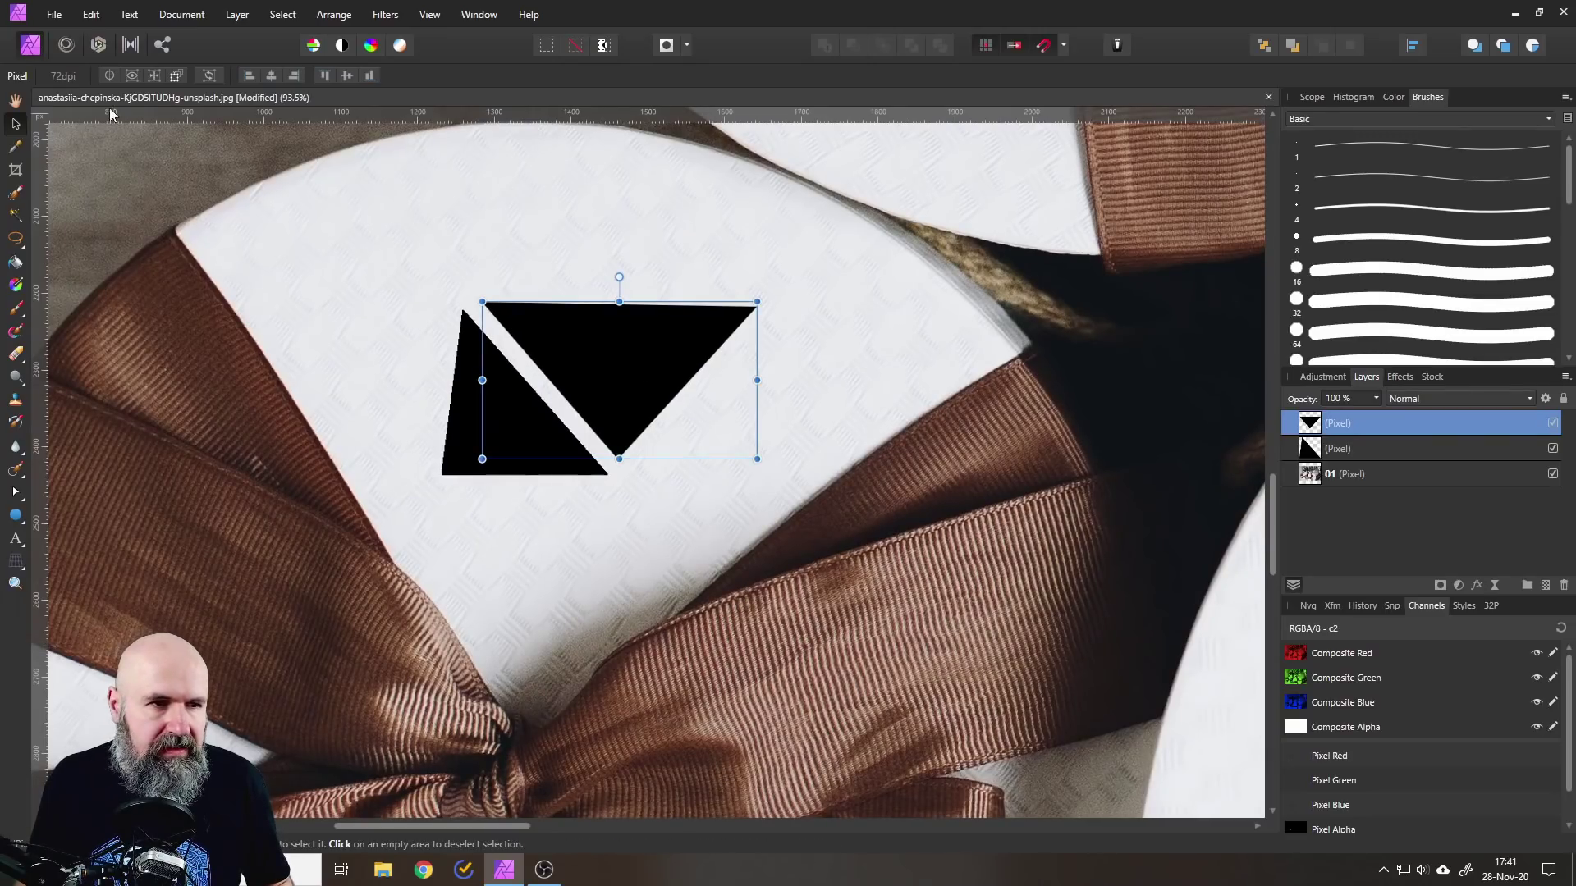
{"action": "left_click", "coordinate": [16, 583]}
{"action": "left_click", "coordinate": [108, 80]}
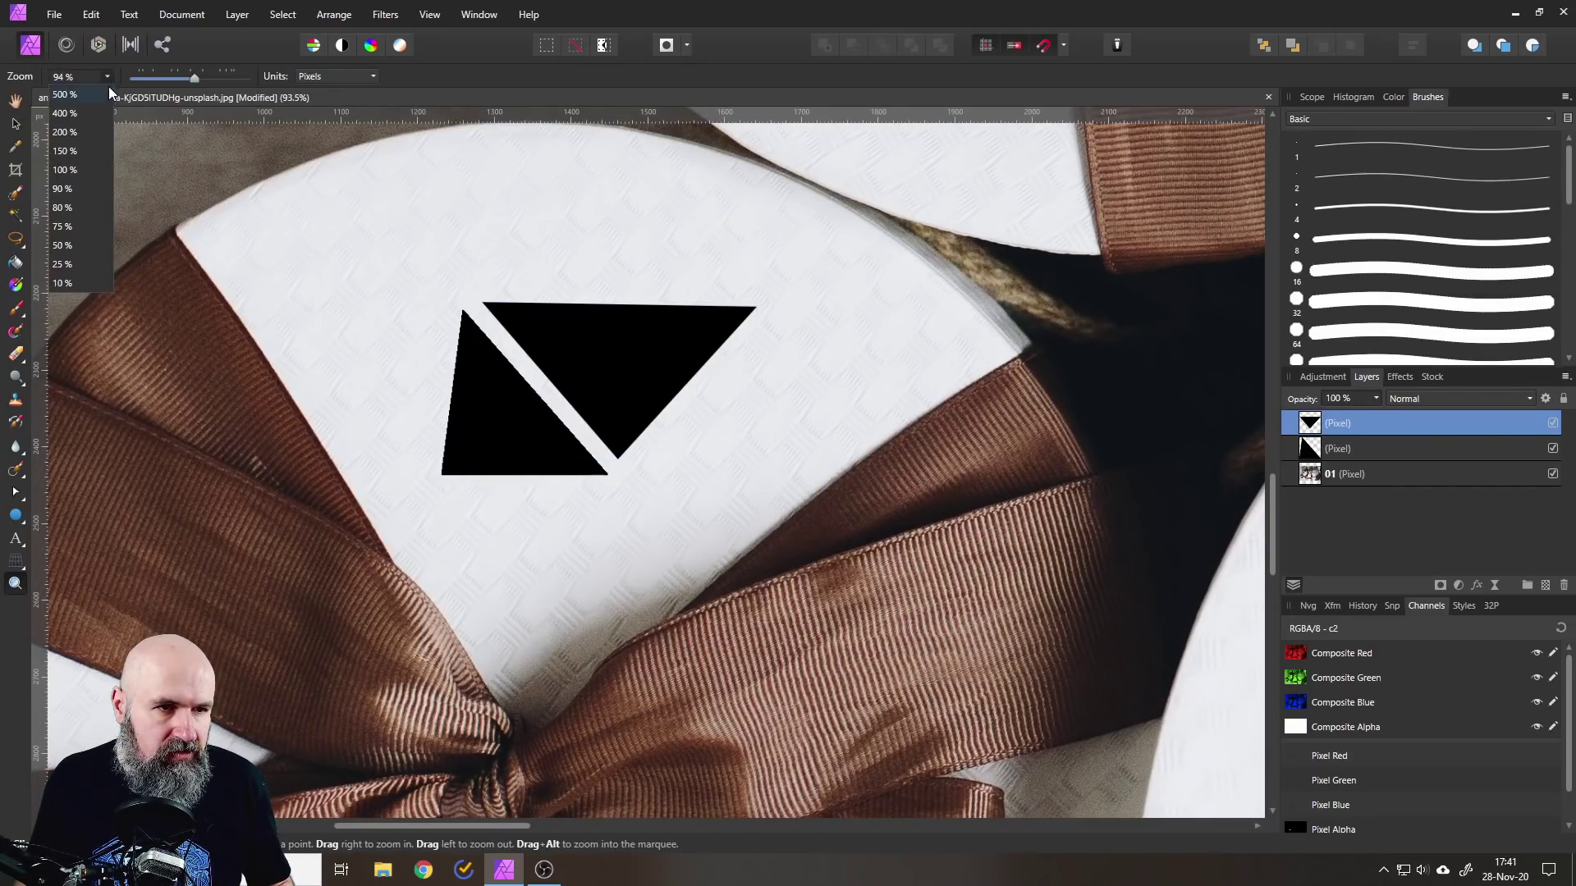
{"action": "left_click", "coordinate": [66, 170]}
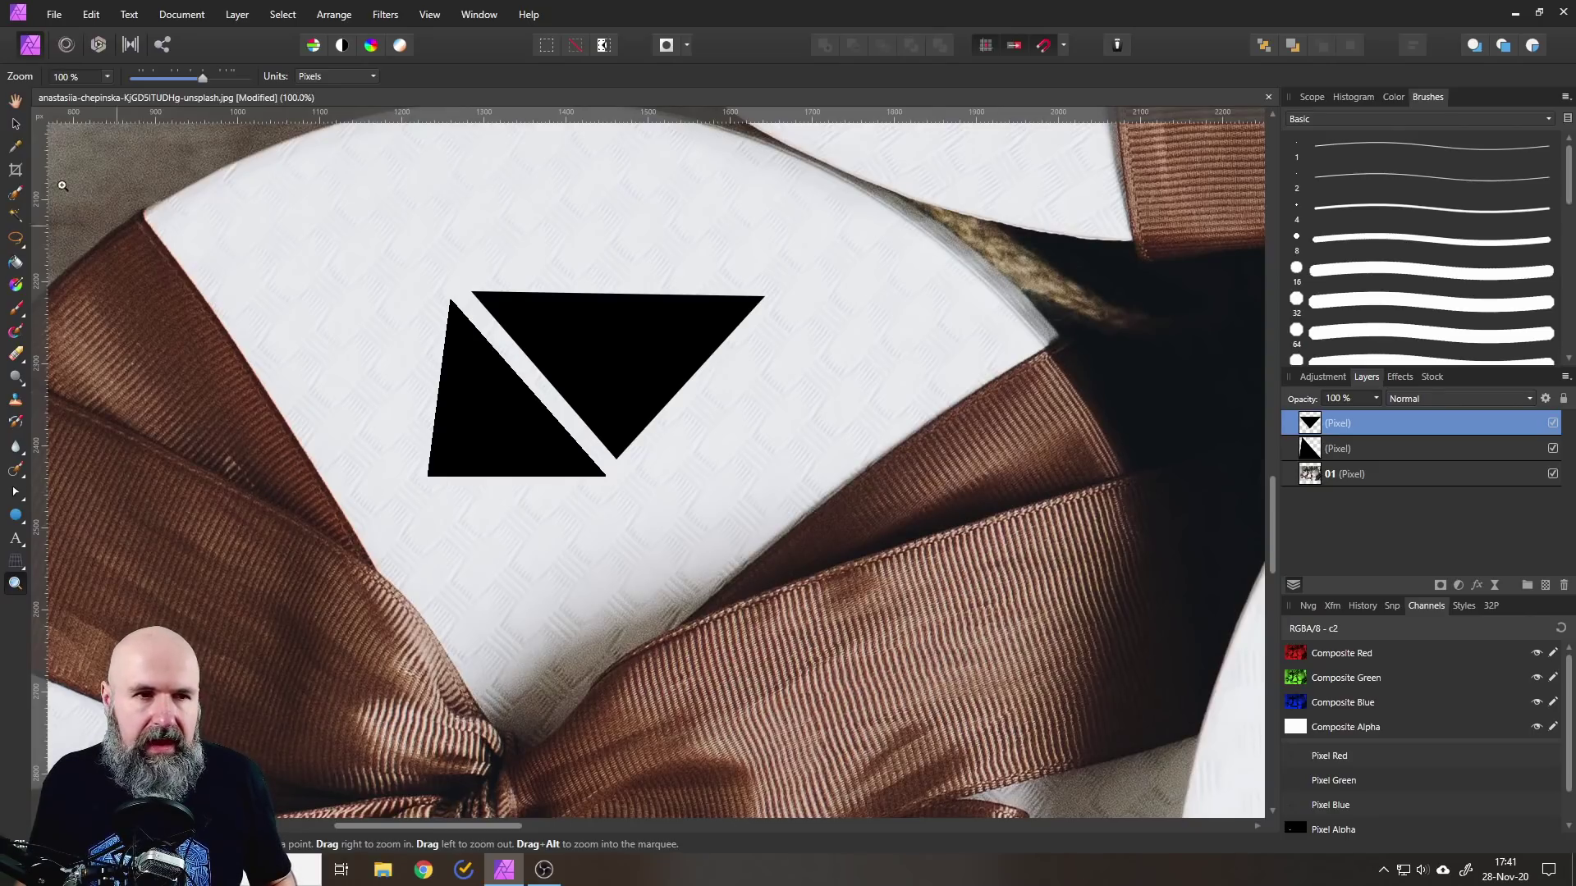
- Delete both pixel layers holding the black triangles, keeping only the photo layer
{"action": "left_click", "coordinate": [16, 238]}
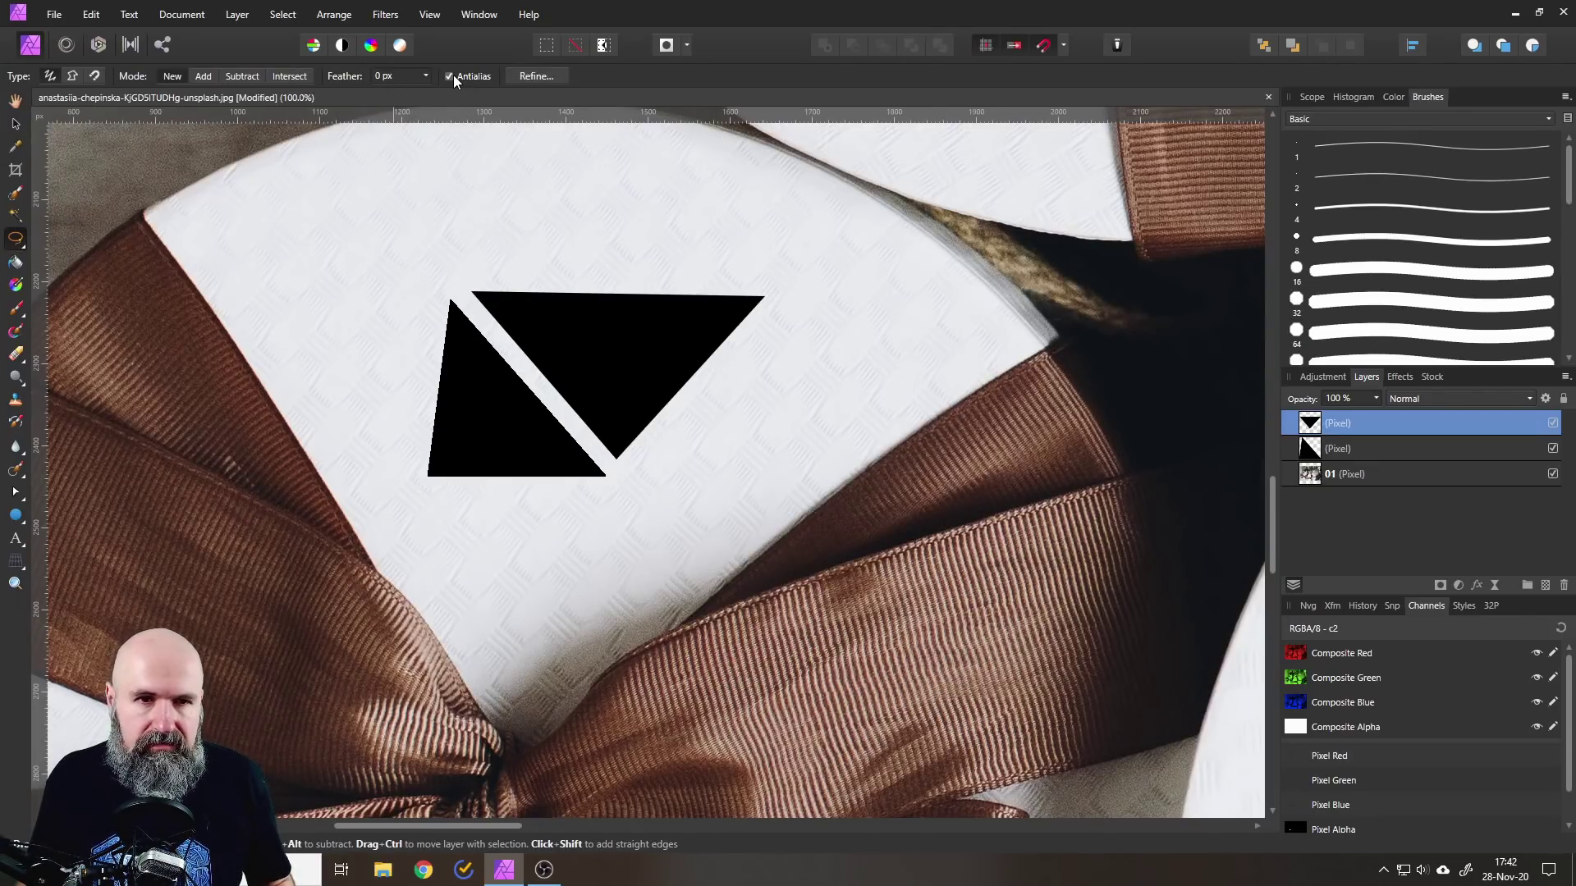
{"action": "left_click", "coordinate": [1442, 449], "text": "shift"}
{"action": "left_click", "coordinate": [1563, 584]}
{"action": "scroll", "coordinate": [663, 418], "scroll_direction": "down", "scroll_amount": 3}
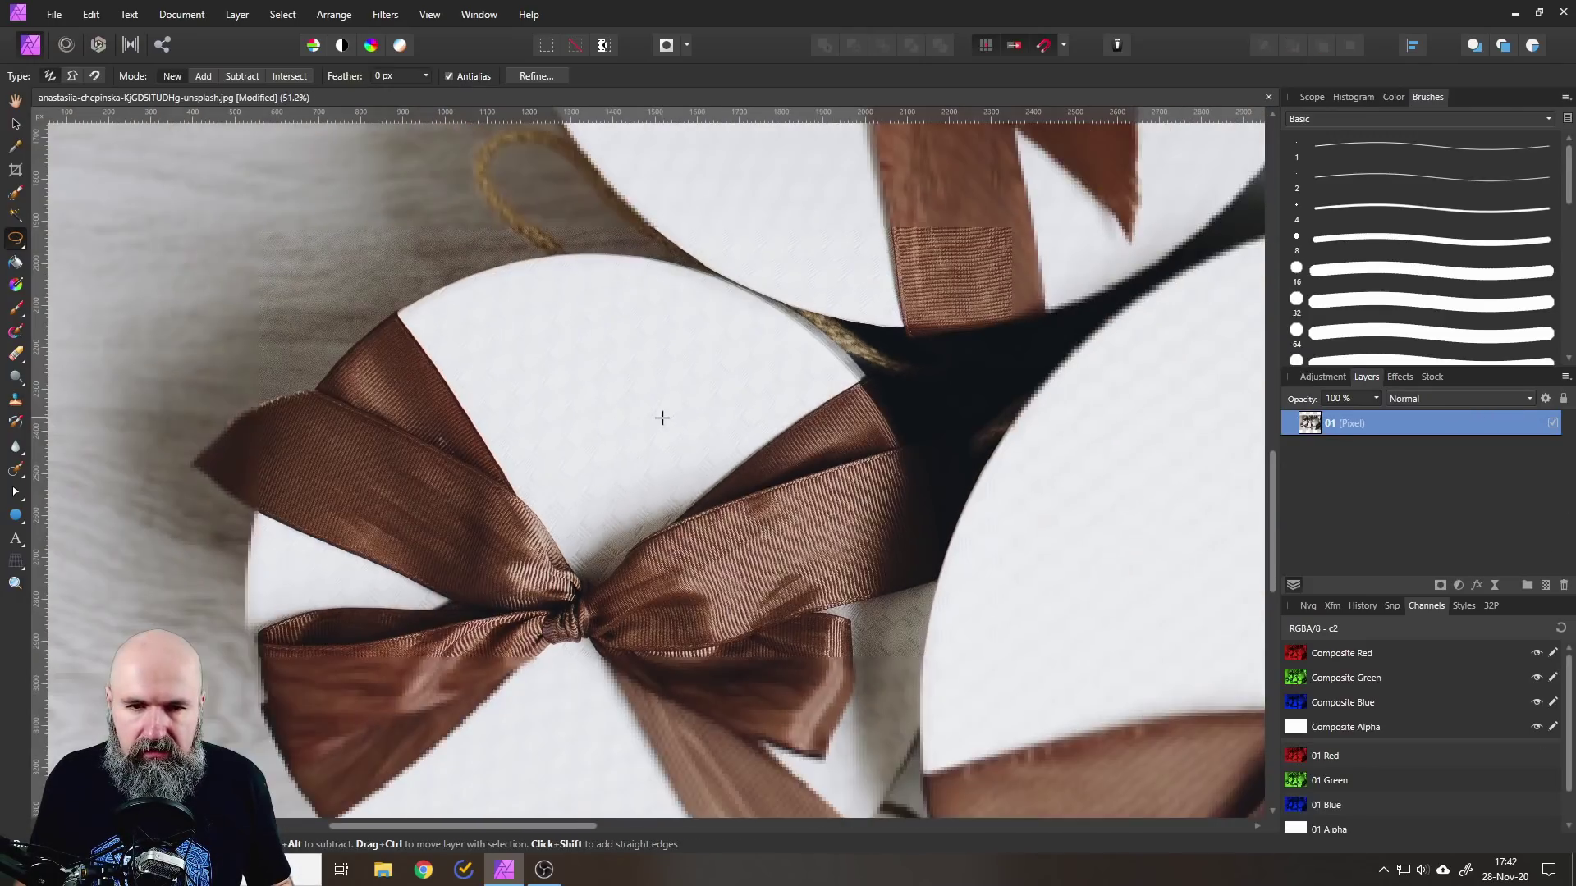
- Outline the upper-left ribbon loop with a rough antialiased freehand selection, and open Refine Selection for it
{"action": "mouse_move", "coordinate": [771, 369]}
{"action": "left_mouse_down"}
{"action": "mouse_move", "coordinate": [672, 467]}
{"action": "mouse_move", "coordinate": [575, 457]}
{"action": "mouse_move", "coordinate": [430, 316]}
{"action": "mouse_move", "coordinate": [484, 233]}
{"action": "mouse_move", "coordinate": [705, 204]}
{"action": "mouse_move", "coordinate": [818, 353]}
{"action": "mouse_move", "coordinate": [809, 385]}
{"action": "left_mouse_up"}
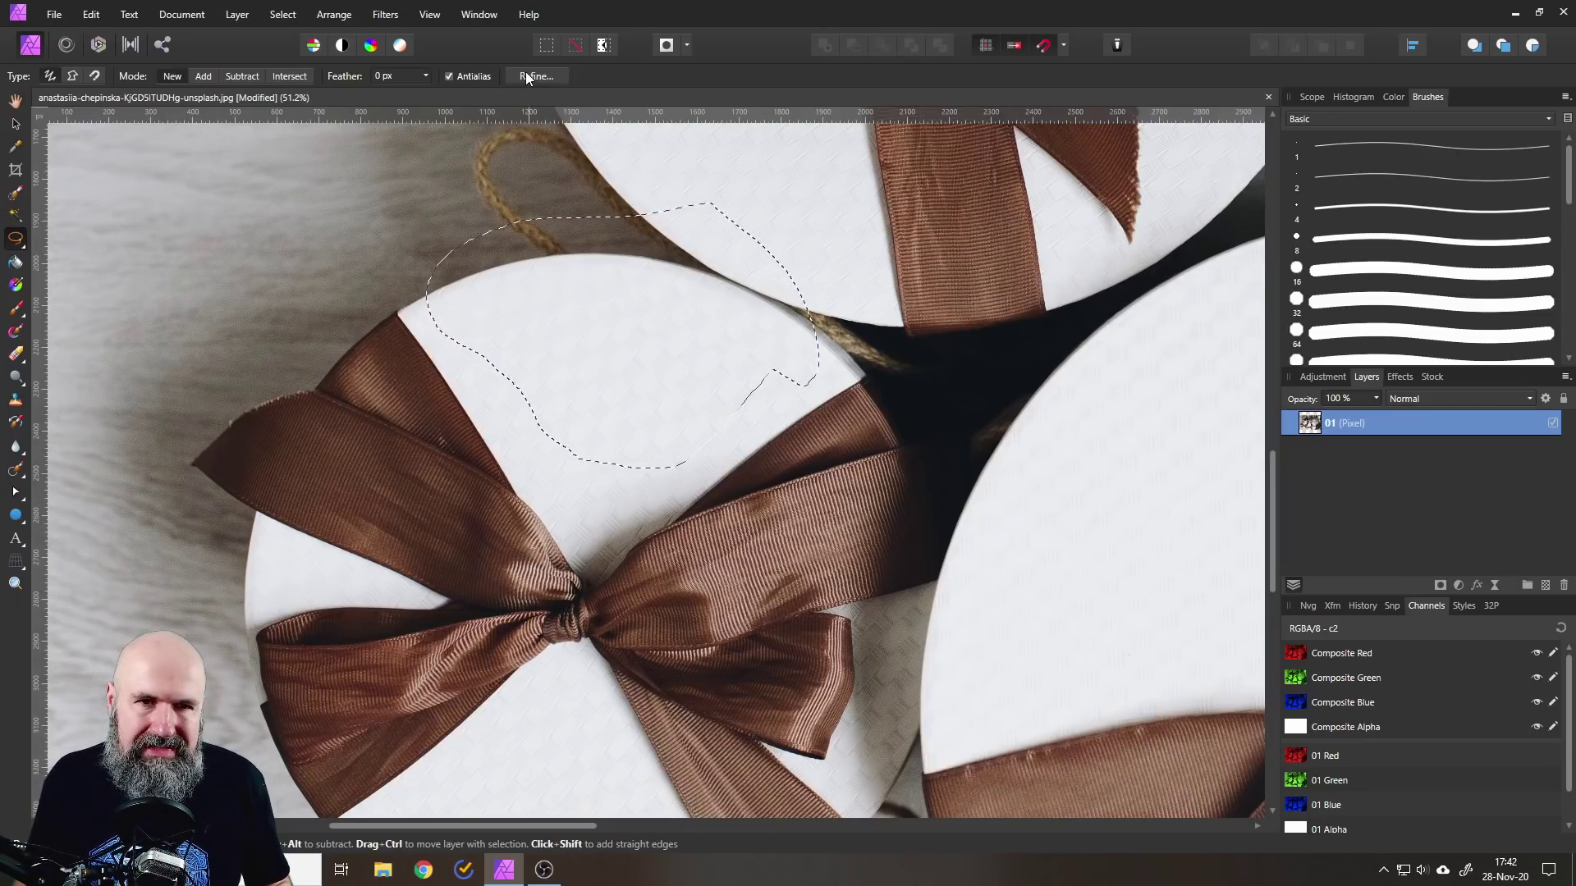
{"action": "mouse_move", "coordinate": [391, 305]}
{"action": "left_mouse_down"}
{"action": "mouse_move", "coordinate": [325, 384]}
{"action": "mouse_move", "coordinate": [264, 398]}
{"action": "mouse_move", "coordinate": [196, 451]}
{"action": "mouse_move", "coordinate": [245, 507]}
{"action": "mouse_move", "coordinate": [345, 569]}
{"action": "mouse_move", "coordinate": [425, 601]}
{"action": "mouse_move", "coordinate": [519, 601]}
{"action": "mouse_move", "coordinate": [494, 441]}
{"action": "mouse_move", "coordinate": [409, 320]}
{"action": "left_mouse_up"}
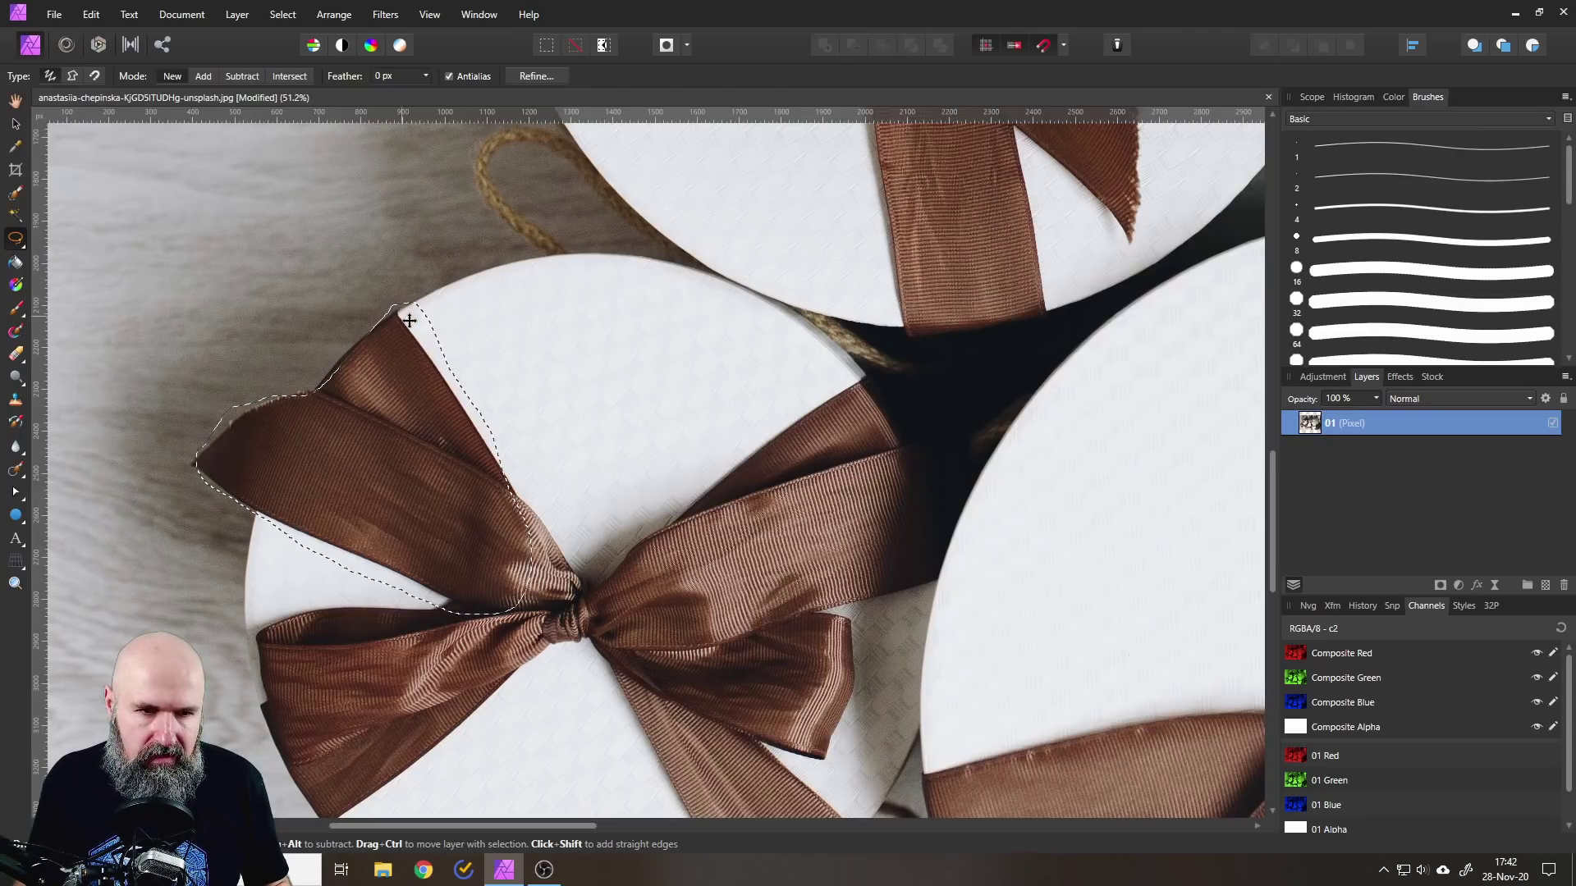
{"action": "left_click", "coordinate": [536, 76]}
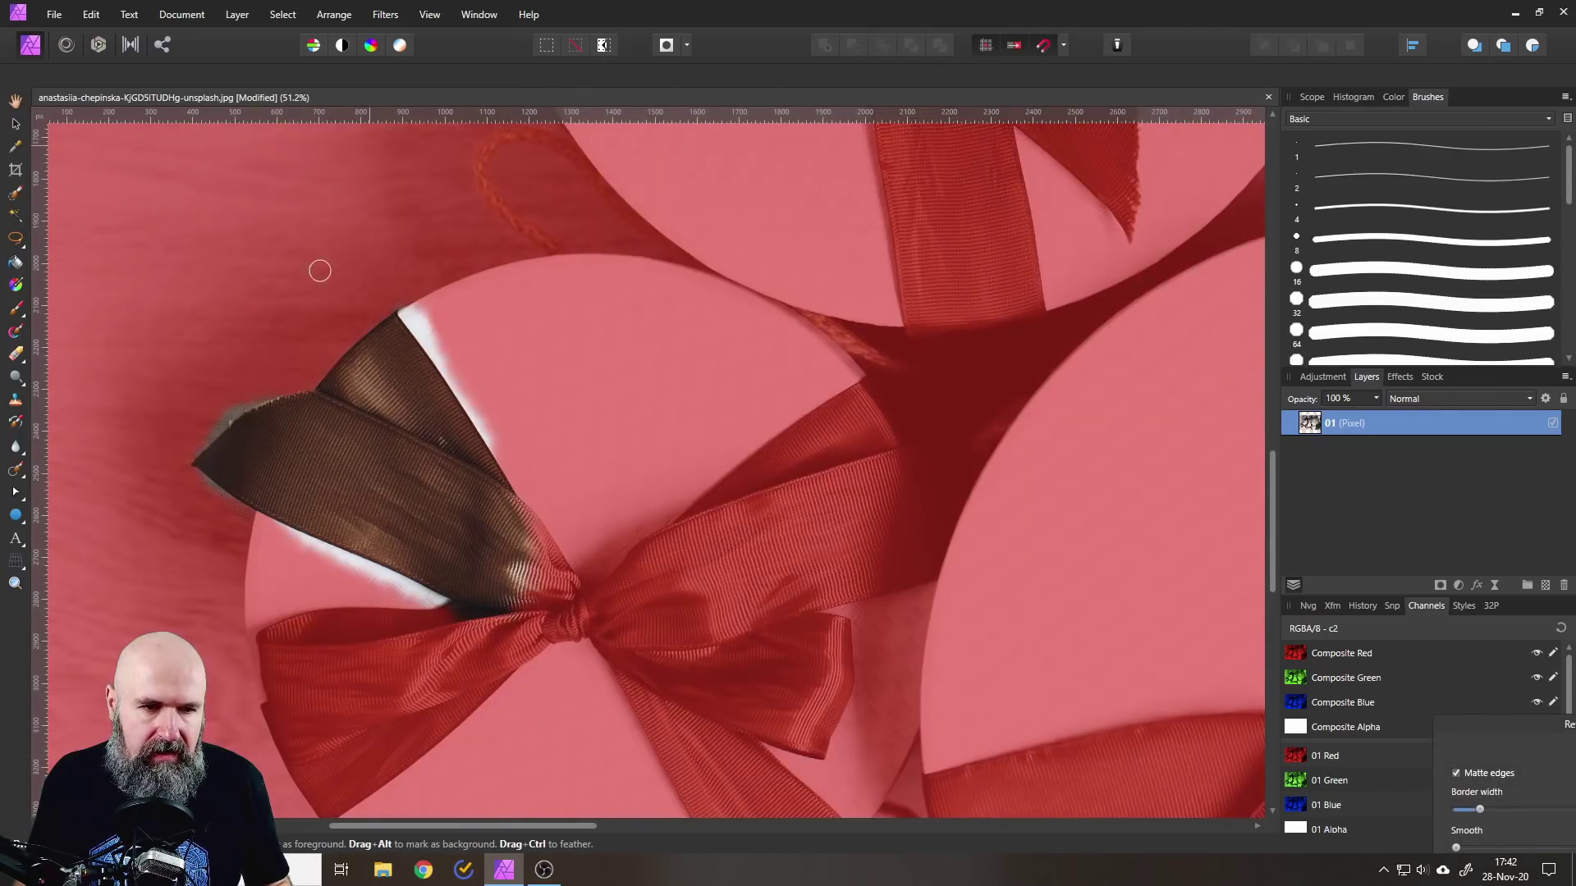
{"action": "mouse_move", "coordinate": [1480, 727]}
{"action": "left_mouse_down"}
{"action": "mouse_move", "coordinate": [501, 320]}
{"action": "mouse_move", "coordinate": [639, 290]}
{"action": "left_mouse_up"}
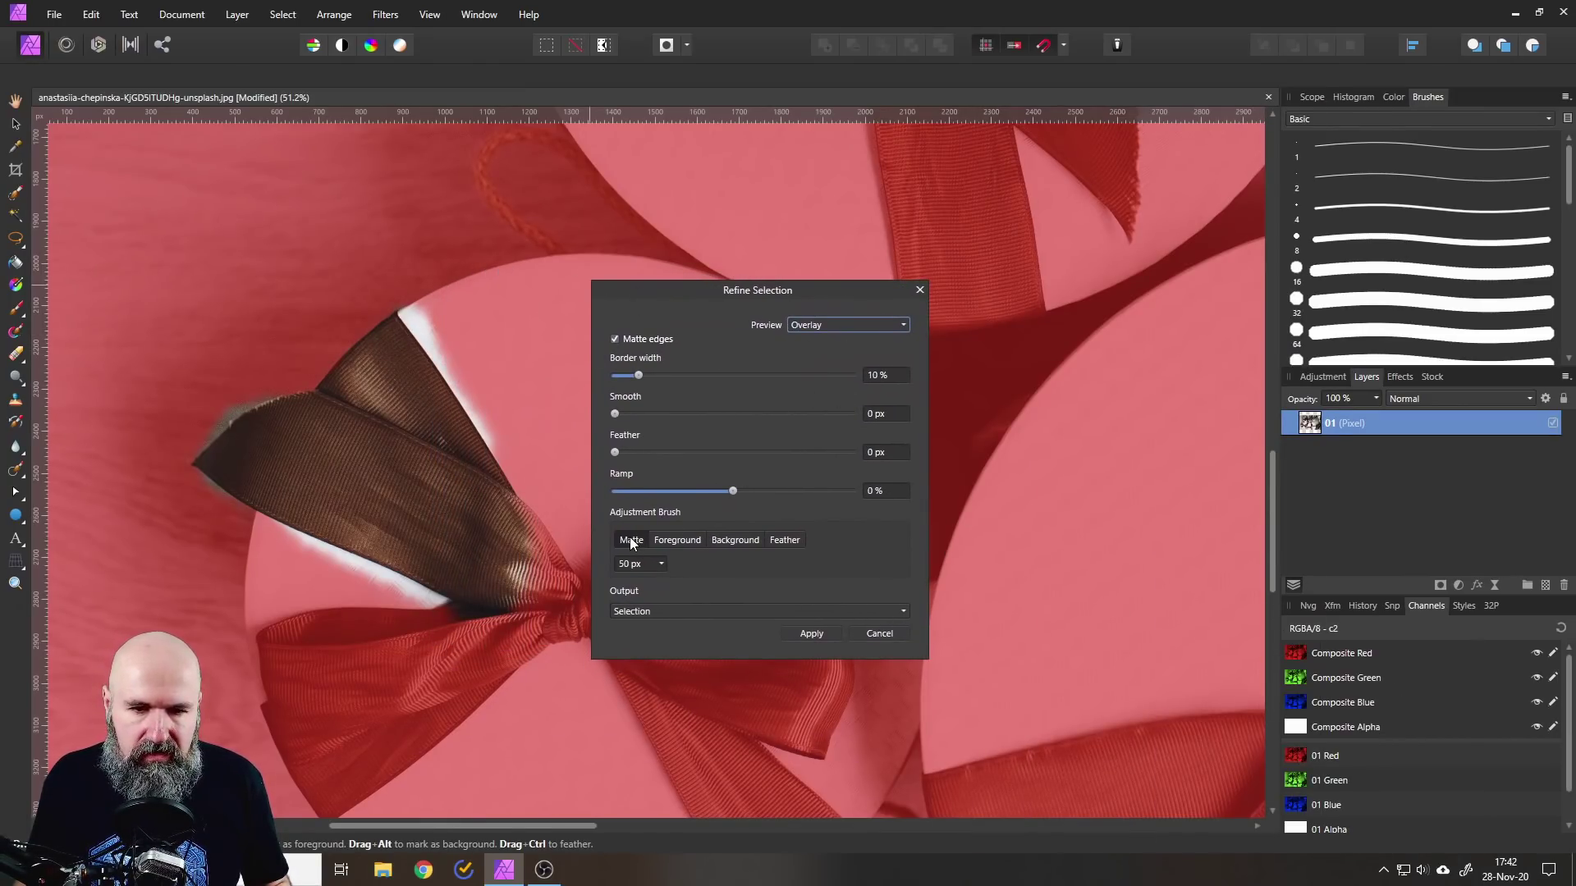
- Set the Matte adjustment brush to 83 px and paint along the ribbon loop's edges to refine the selection
{"action": "left_click", "coordinate": [662, 565]}
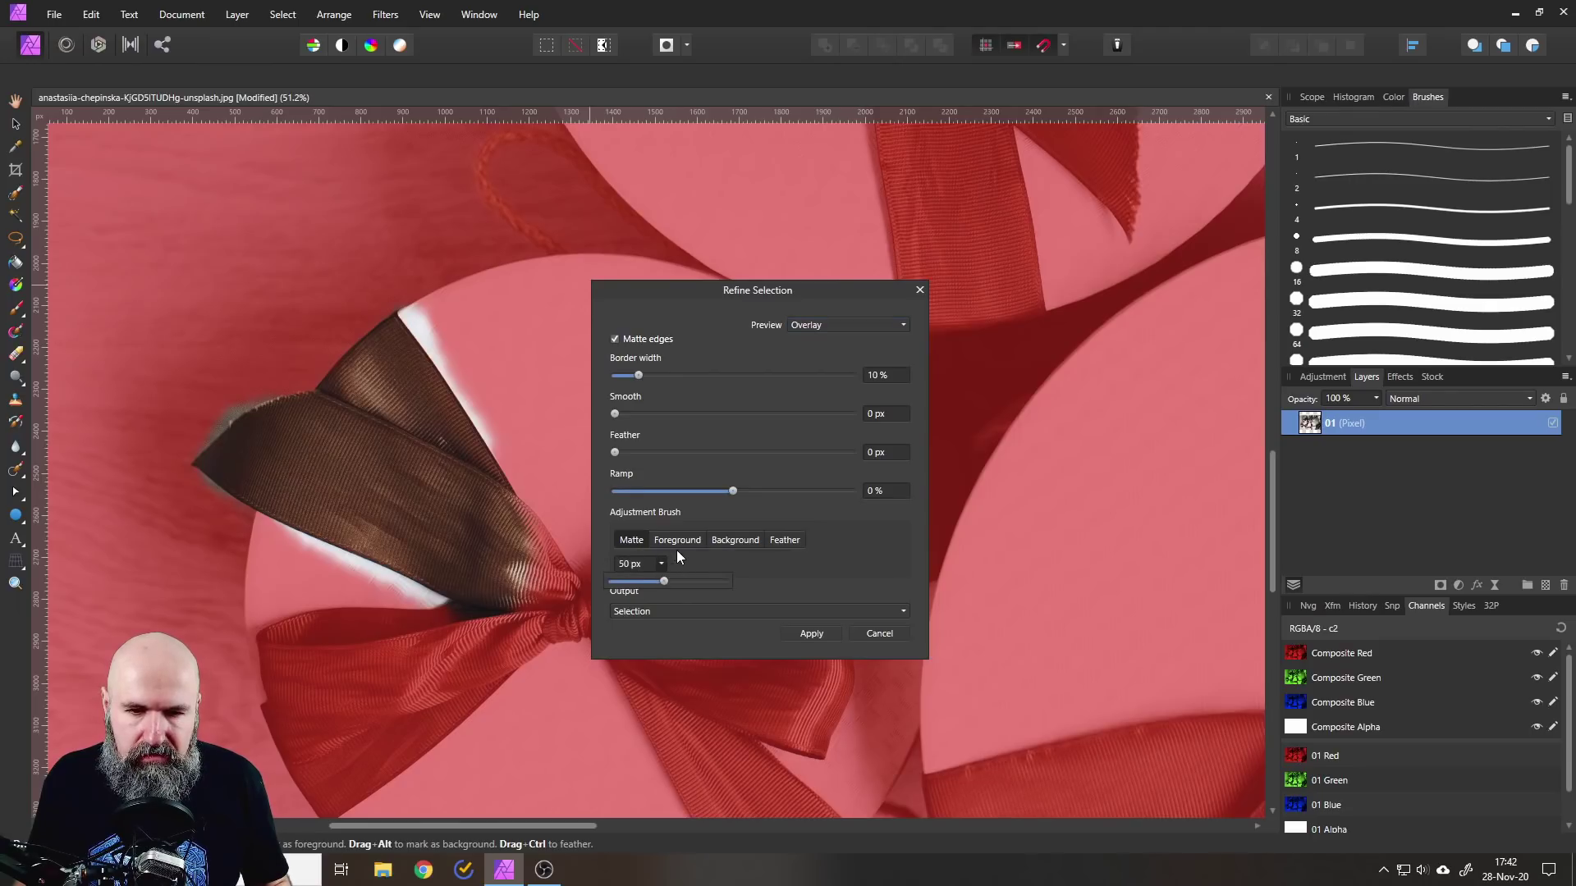
{"action": "left_click_drag", "start_coordinate": [657, 575], "coordinate": [683, 578]}
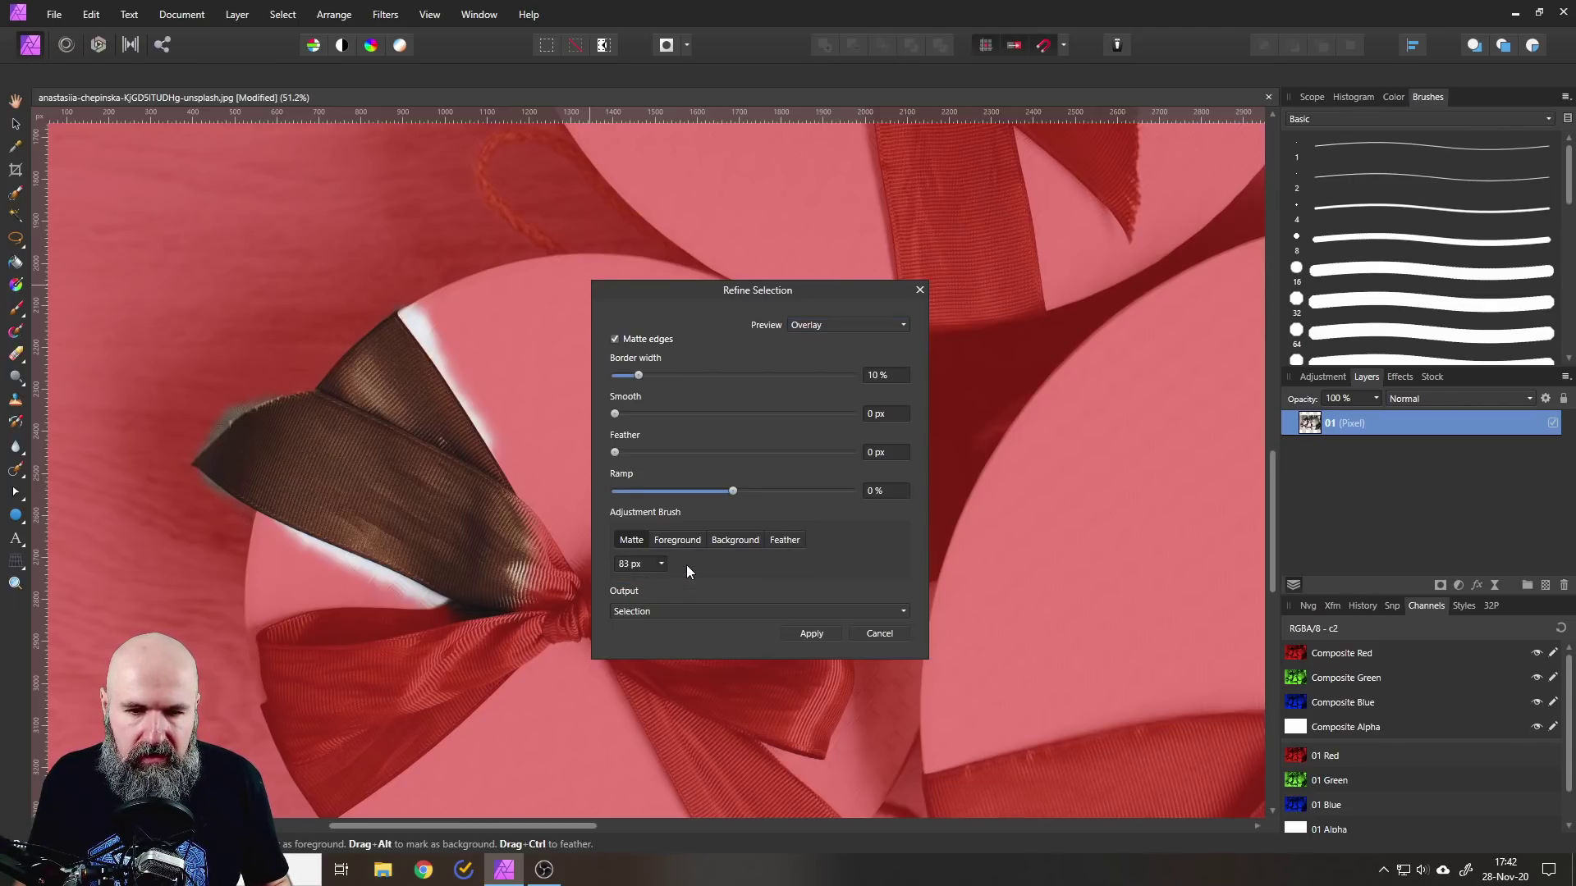
{"action": "mouse_move", "coordinate": [230, 410]}
{"action": "left_mouse_down"}
{"action": "mouse_move", "coordinate": [211, 451]}
{"action": "mouse_move", "coordinate": [401, 514]}
{"action": "mouse_move", "coordinate": [249, 514]}
{"action": "mouse_move", "coordinate": [442, 604]}
{"action": "mouse_move", "coordinate": [547, 541]}
{"action": "mouse_move", "coordinate": [406, 320]}
{"action": "mouse_move", "coordinate": [505, 423]}
{"action": "mouse_move", "coordinate": [544, 438]}
{"action": "left_mouse_up"}
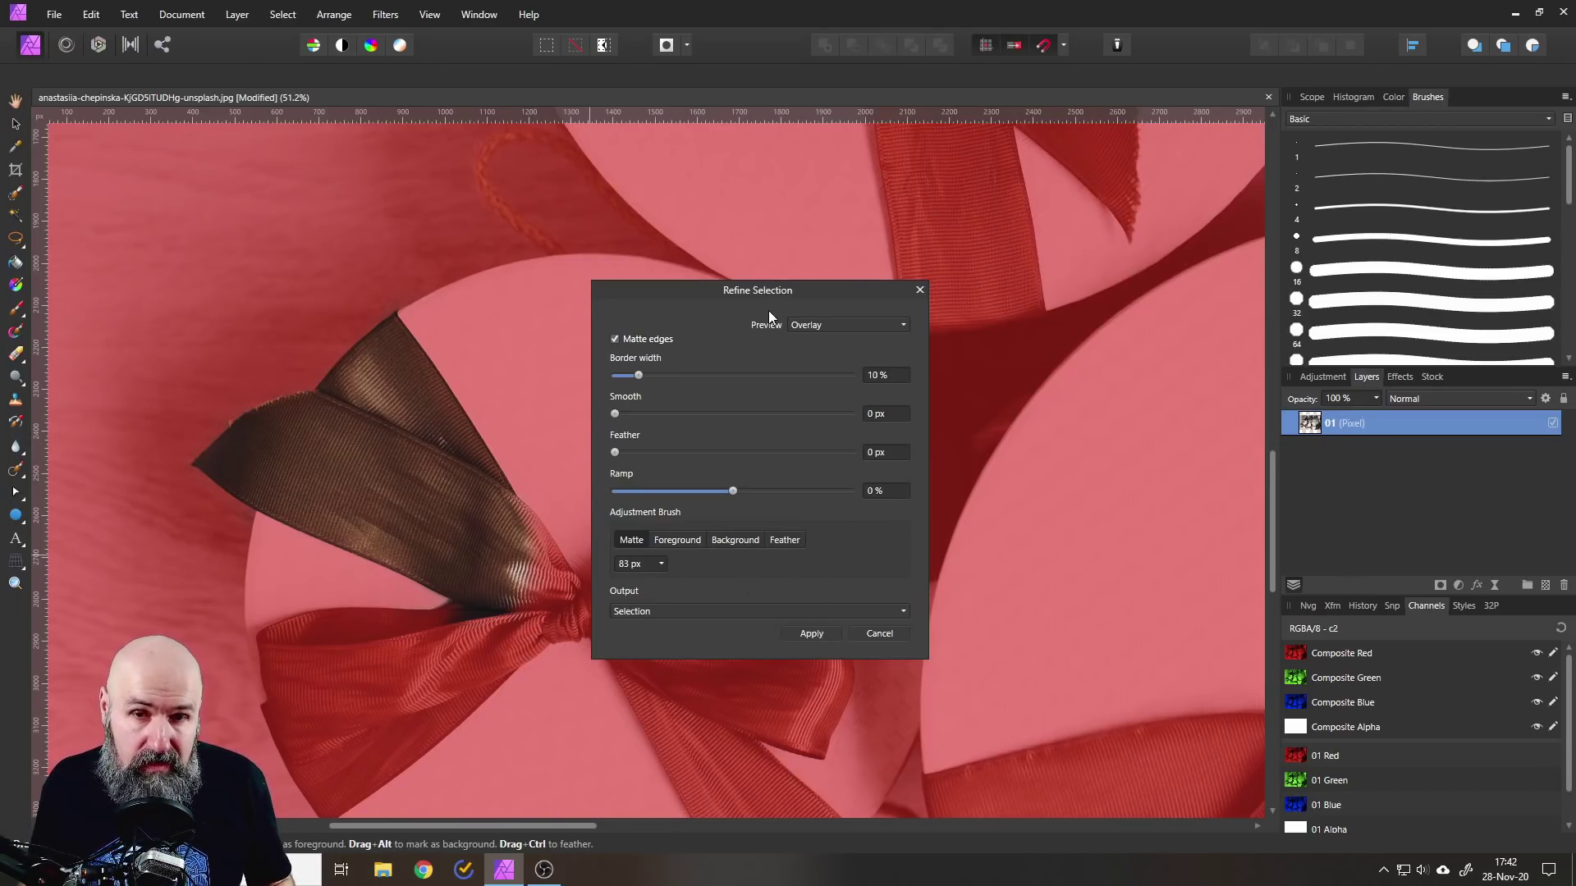
- Preview the refined selection as Black matte, White matte, Black and white, and Transparent, and cancel the refinement
{"action": "left_click", "coordinate": [804, 325]}
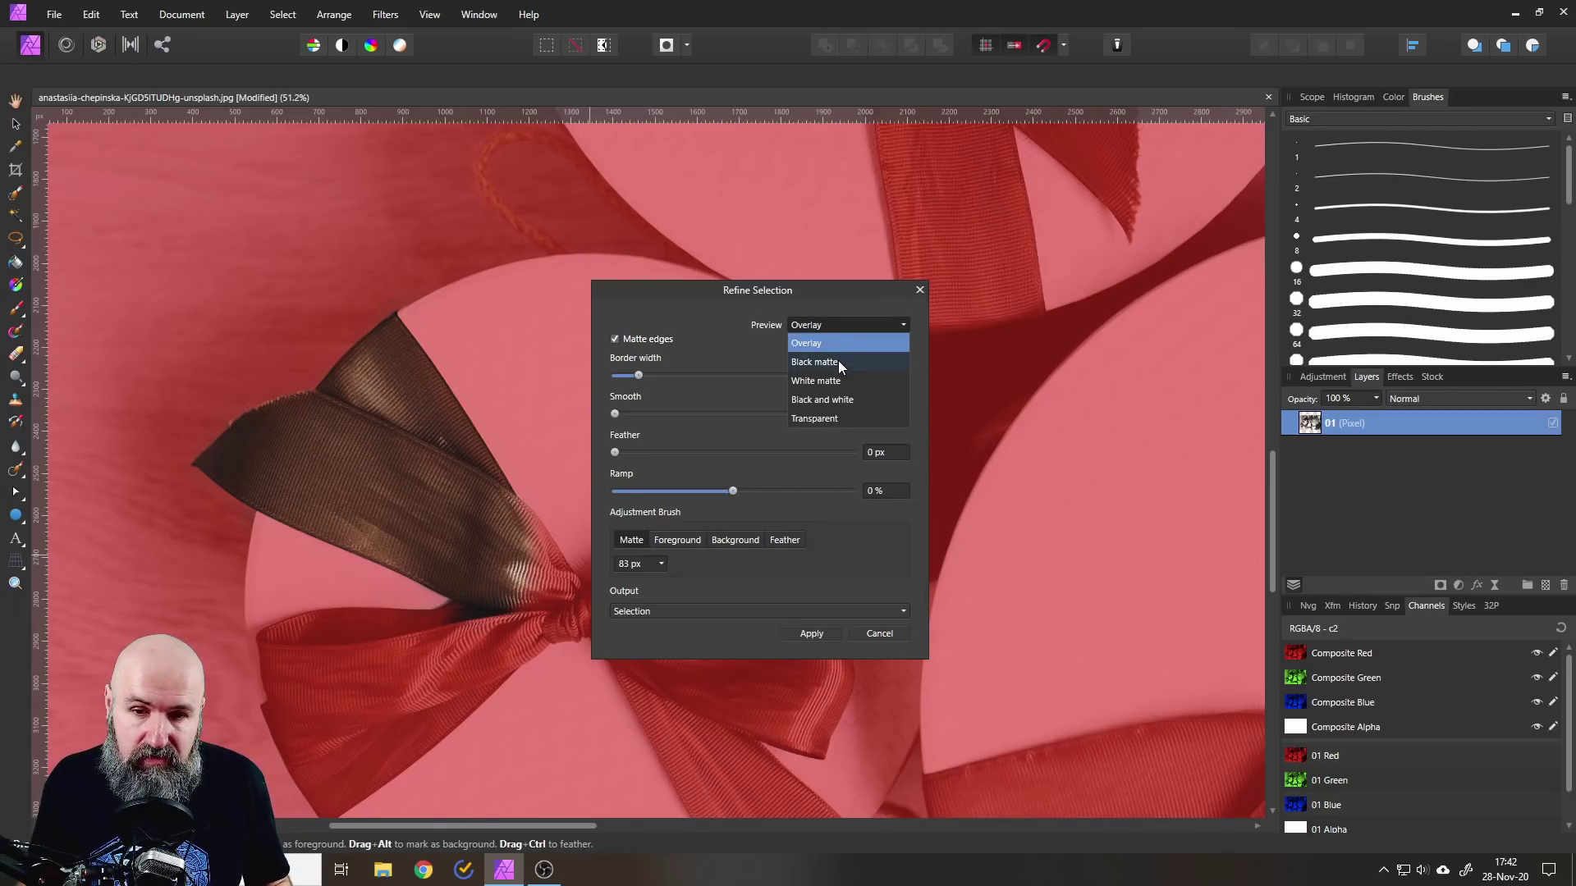
{"action": "left_click", "coordinate": [839, 361]}
{"action": "left_click", "coordinate": [817, 327]}
{"action": "left_click", "coordinate": [825, 381]}
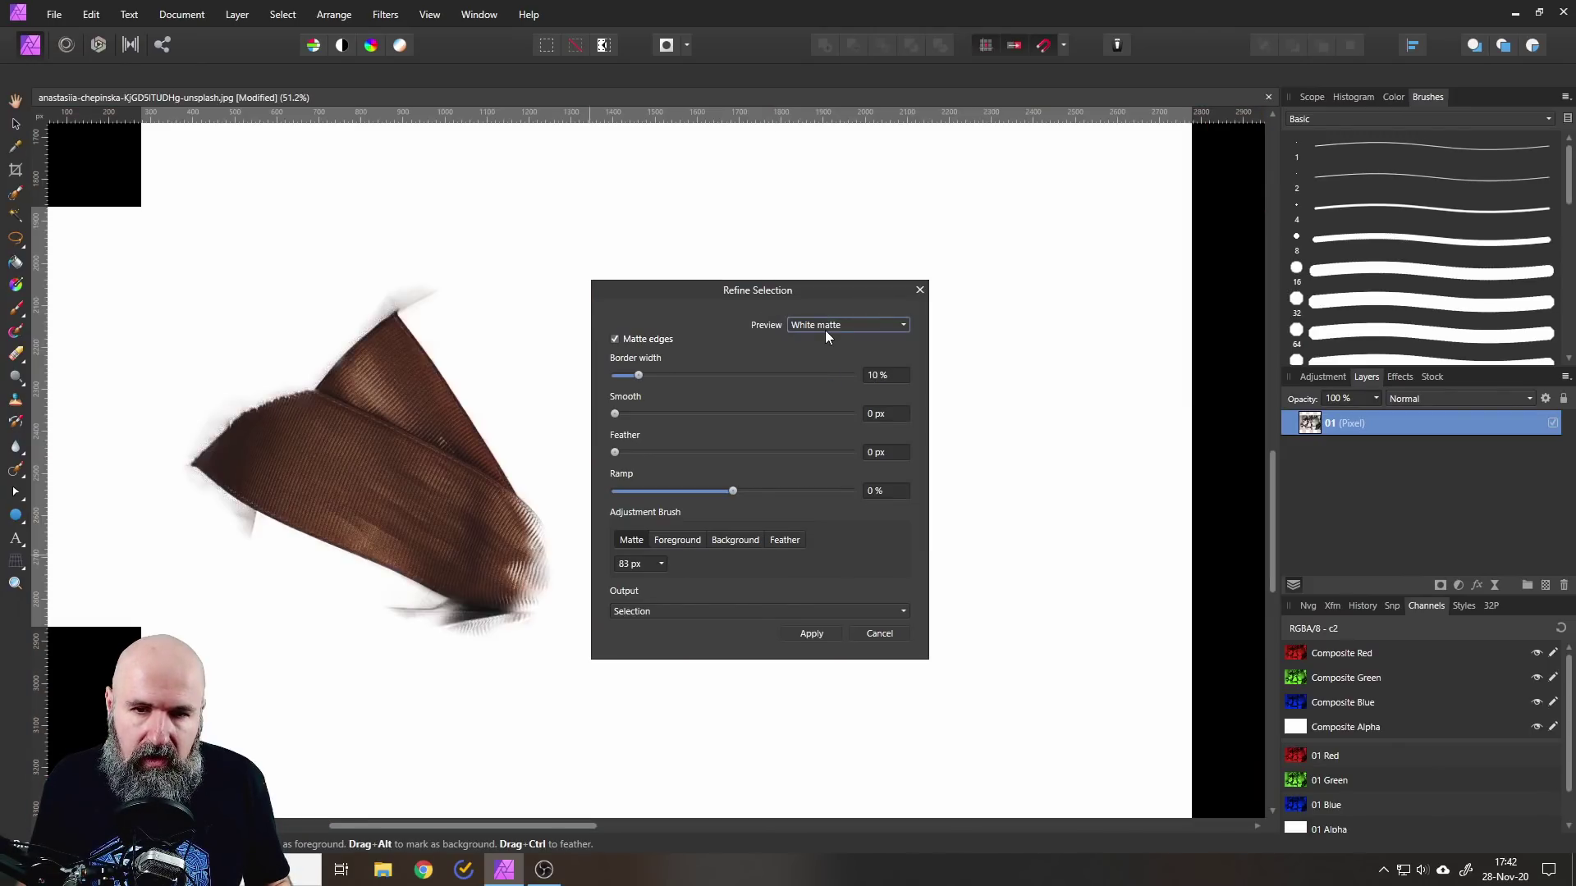
{"action": "left_click", "coordinate": [825, 328]}
{"action": "left_click", "coordinate": [824, 400]}
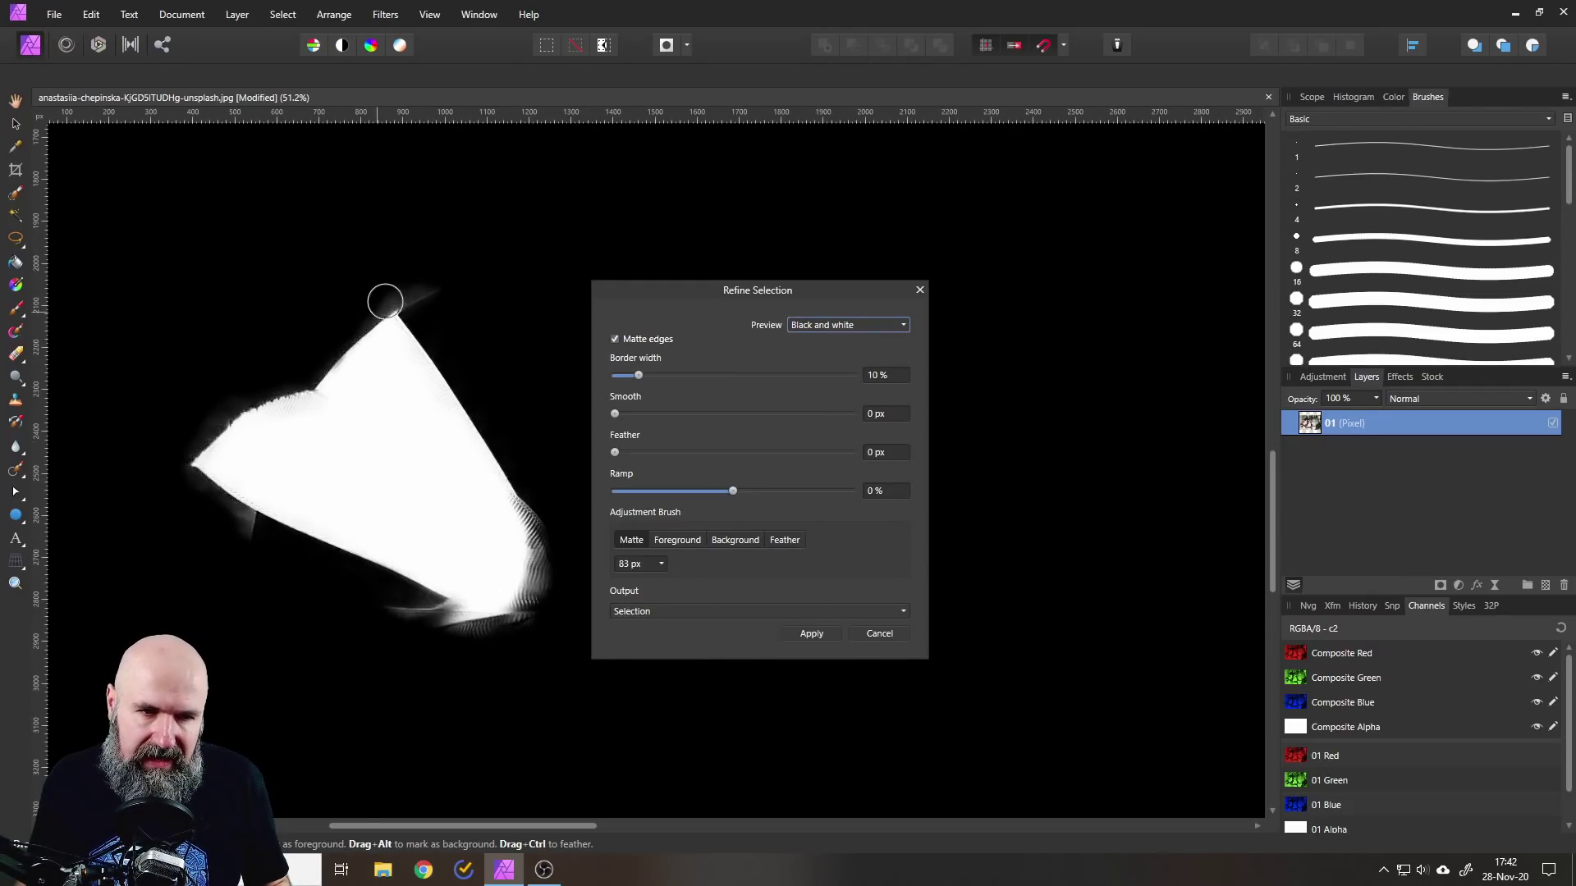
{"action": "left_click", "coordinate": [838, 326]}
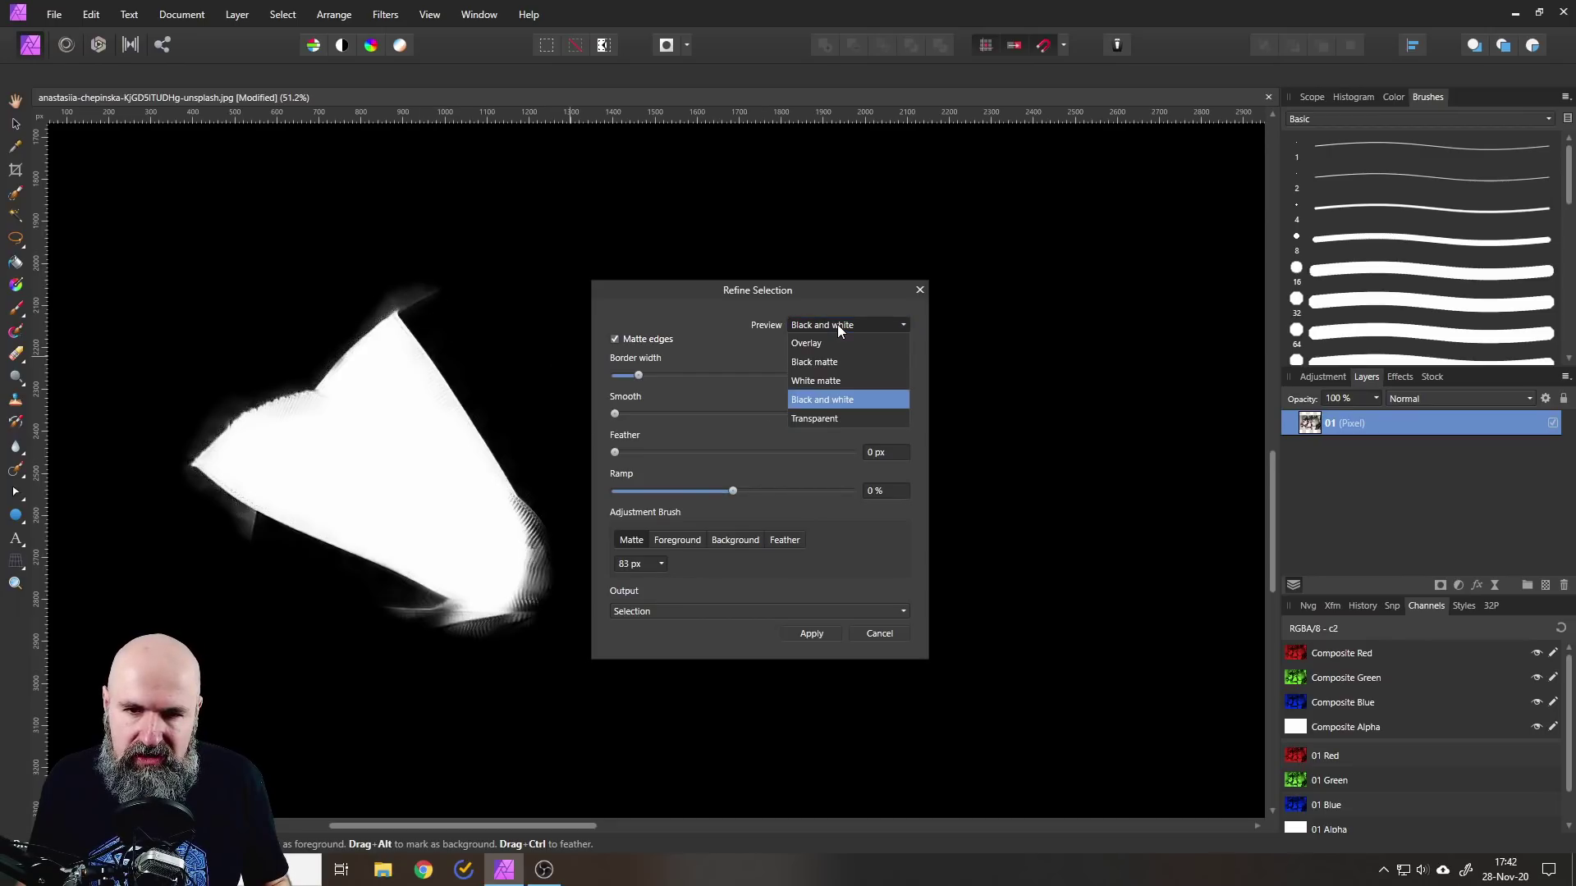
{"action": "left_click", "coordinate": [819, 418]}
{"action": "key", "text": "Escape"}
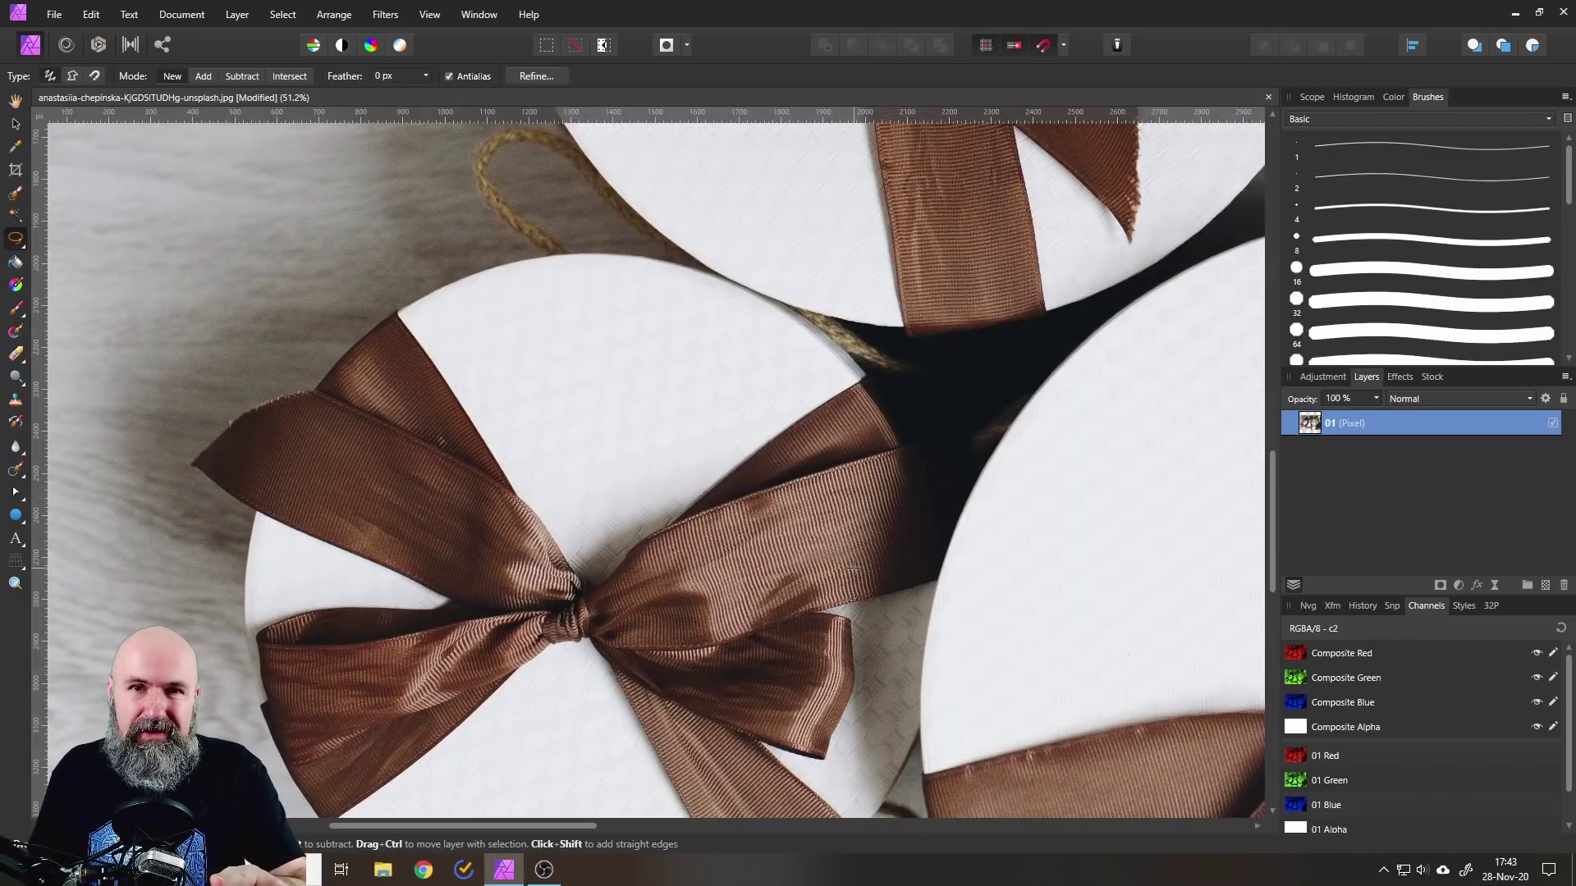